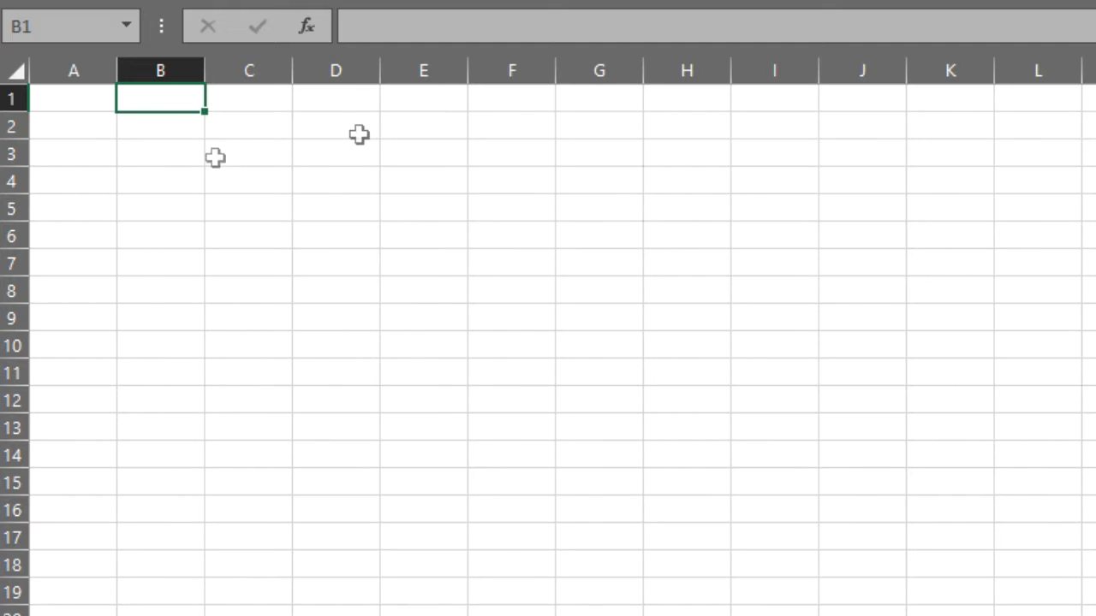
key("Right")
key("Right")
key("Right")
key("Right")
key("Right")
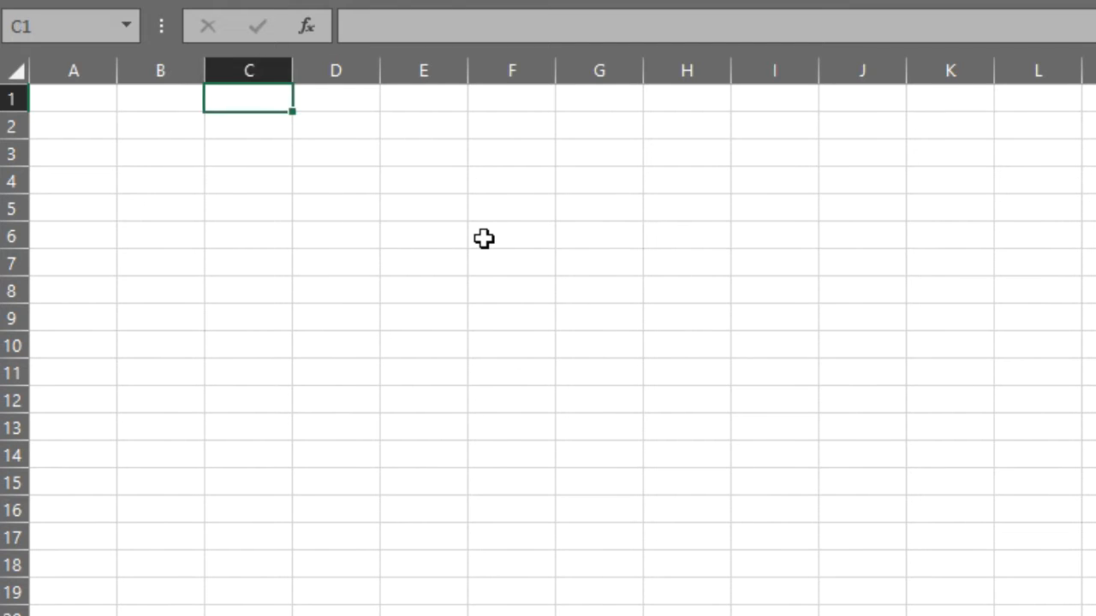
key("Down")
key("Down")
key("Down")
key("Down")
key("Down")
key("Down")
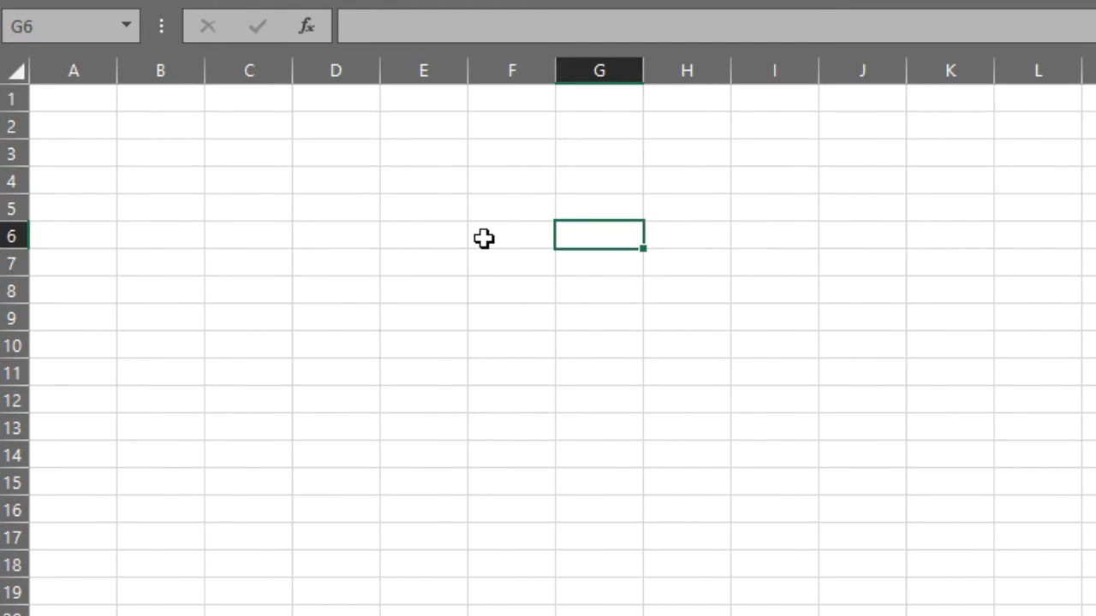
key("Left")
key("Left")
key("Left")
key("Left")
key("Left")
key("Down")
key("Down")
key("Down")
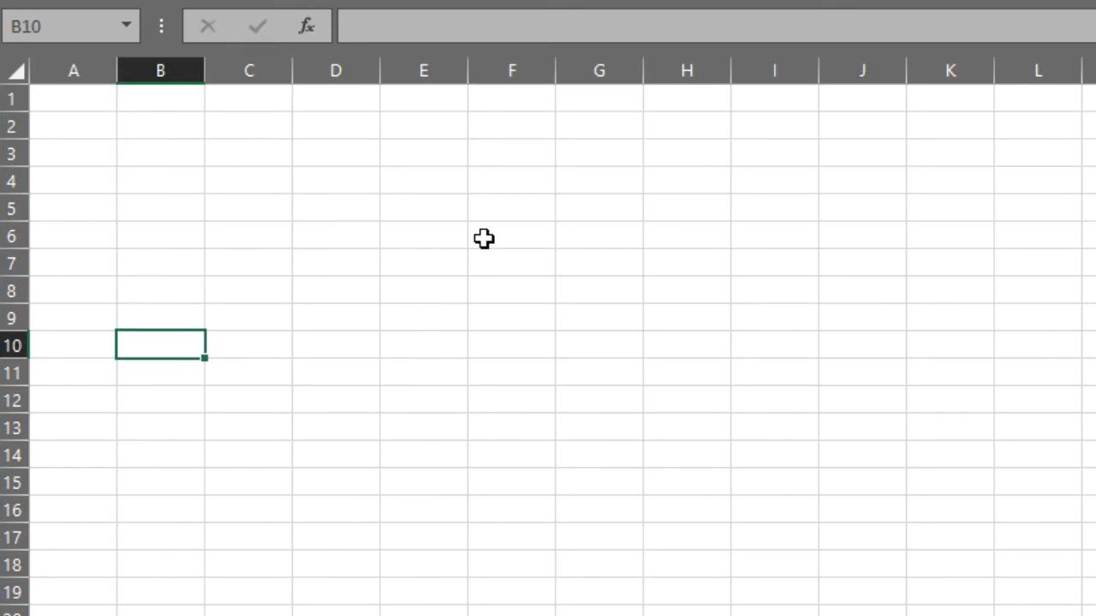
key("Right")
key("Right")
key("Right")
key("Right")
key("Right")
key("Up")
key("Up")
key("Up")
key("Up")
key("Up")
key("Up")
key("Up")
key("Up")
key("Up")
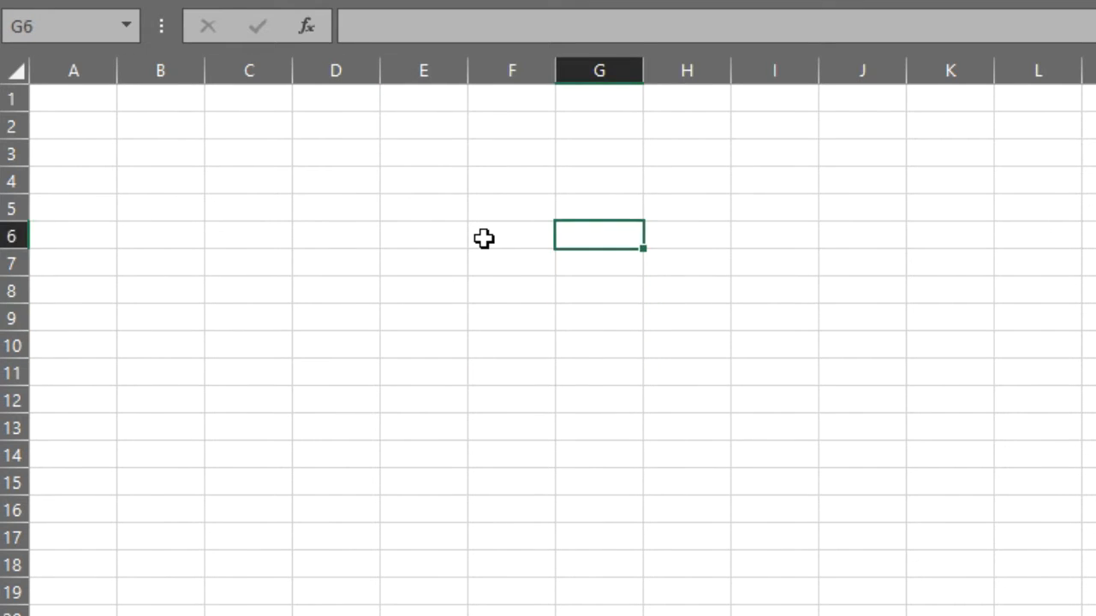
key("Left")
key("Left")
key("Left")
key("Left")
key("Left")
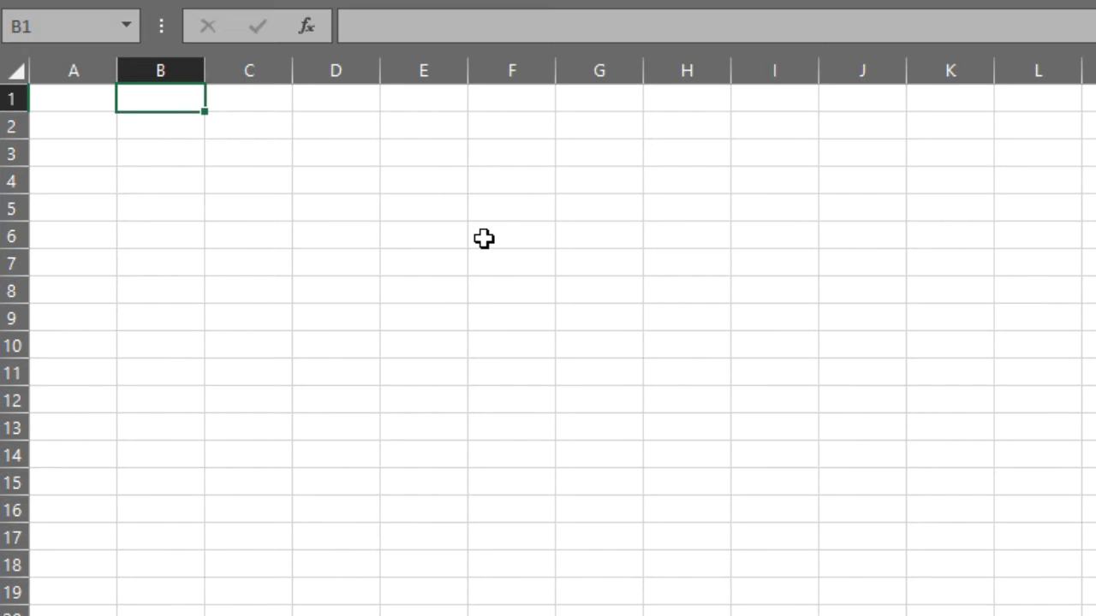
Enter the heading CANDIDATOS in B1 and the candidate labels A, B, C and D in B2:E2.
type("CANDIDATOS")
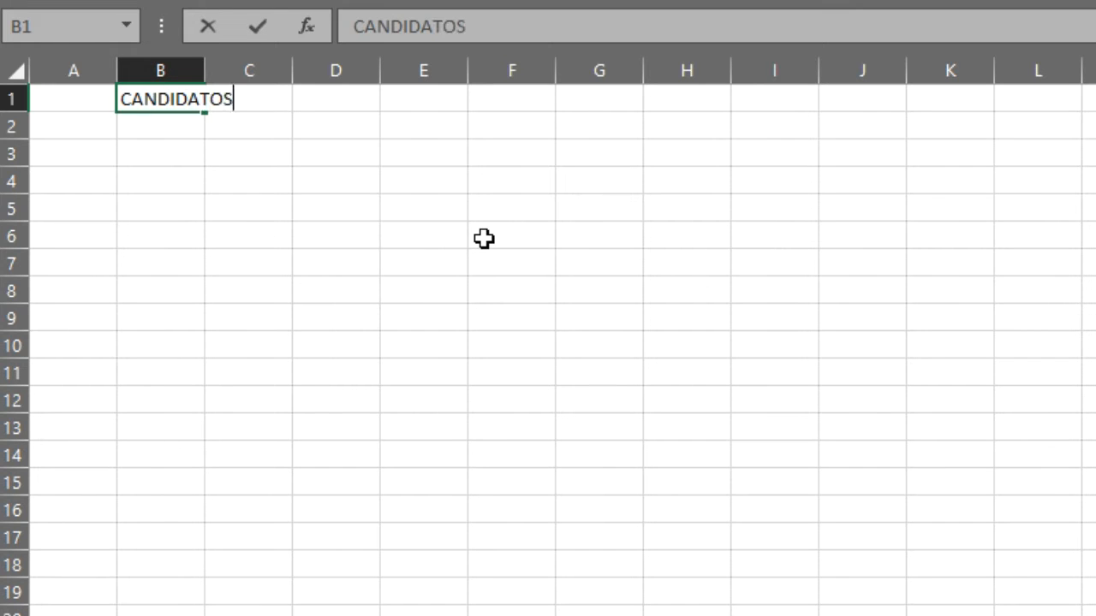
key("Return")
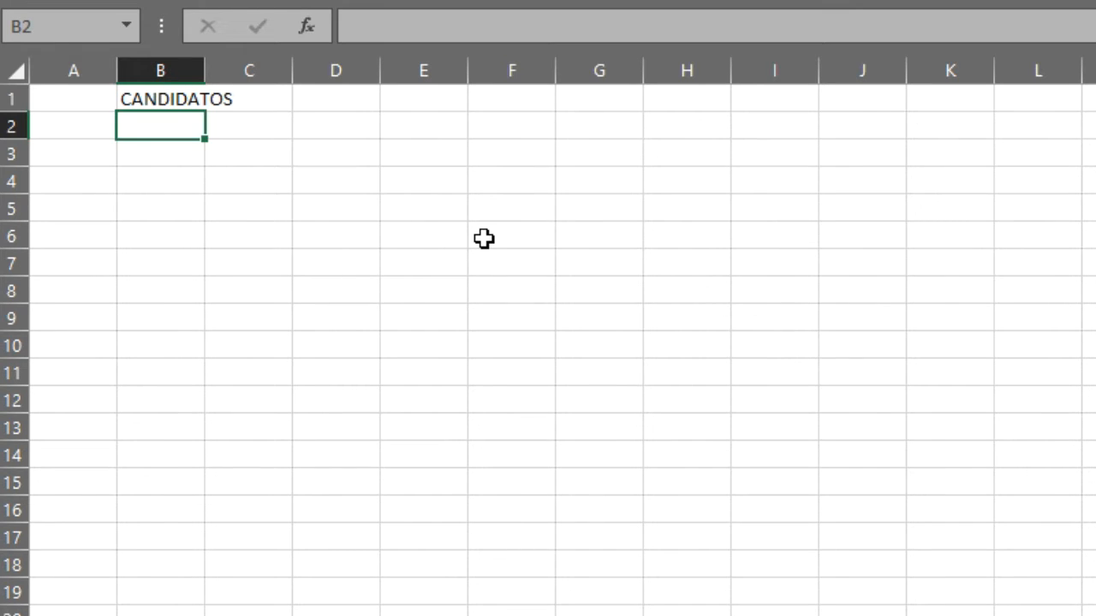
type("A")
key("Tab")
type("B")
key("Tab")
type("C")
key("Tab")
type("D")
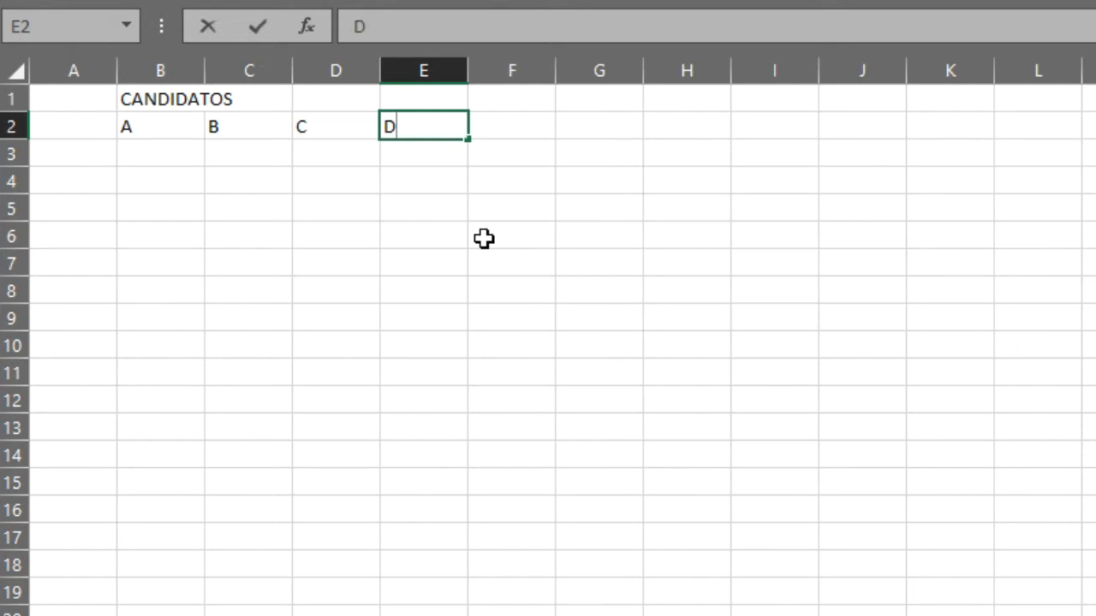
Merge and center the CANDIDATOS heading across B1:E1.
key("Up")
key("shift+Left")
key("shift+Left")
key("shift+Left")
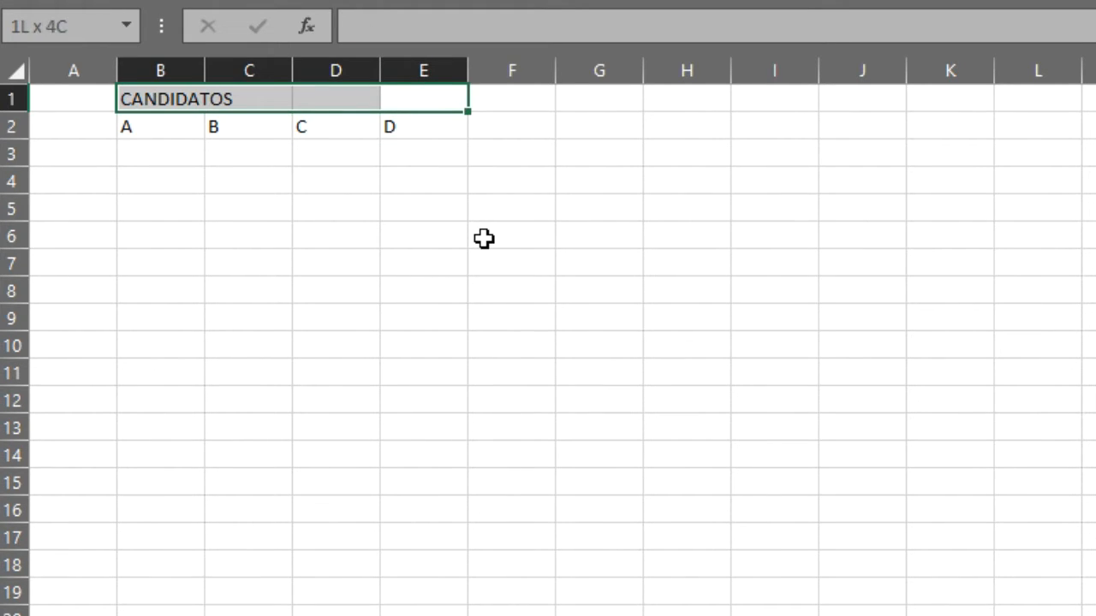
left_click(676, 1)
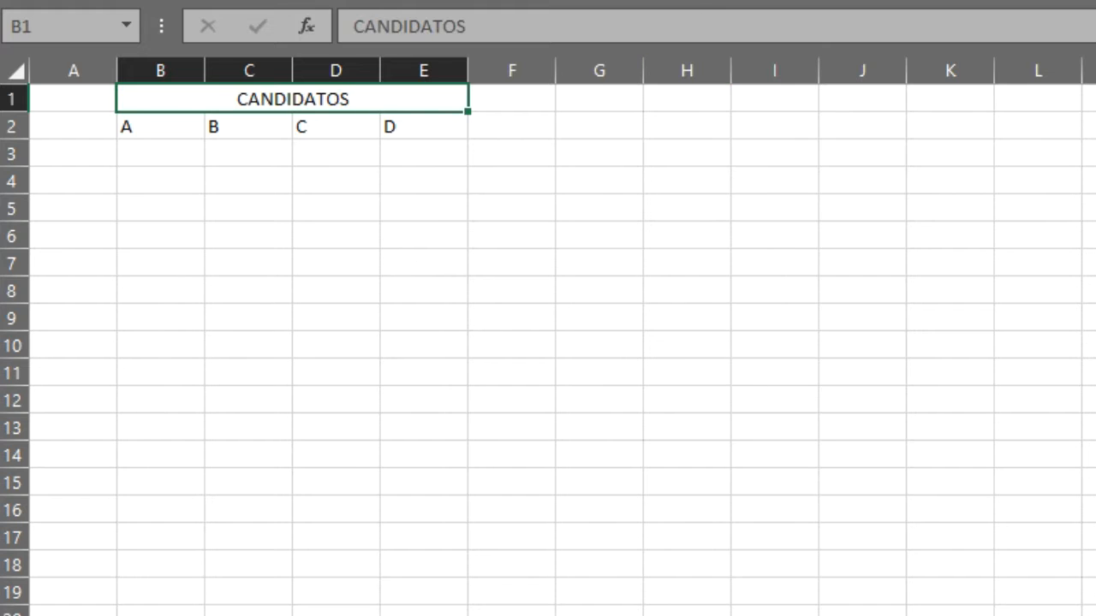
Enter the heading ELEITORES in A1 and merge and center it over A1:A2.
left_click(85, 106)
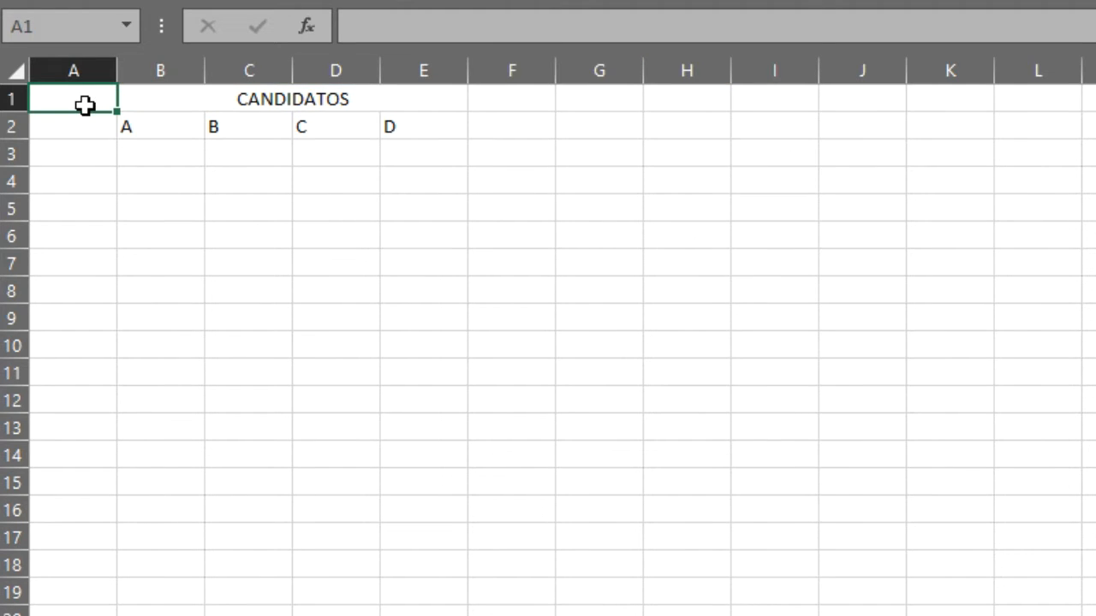
type("ELEITO")
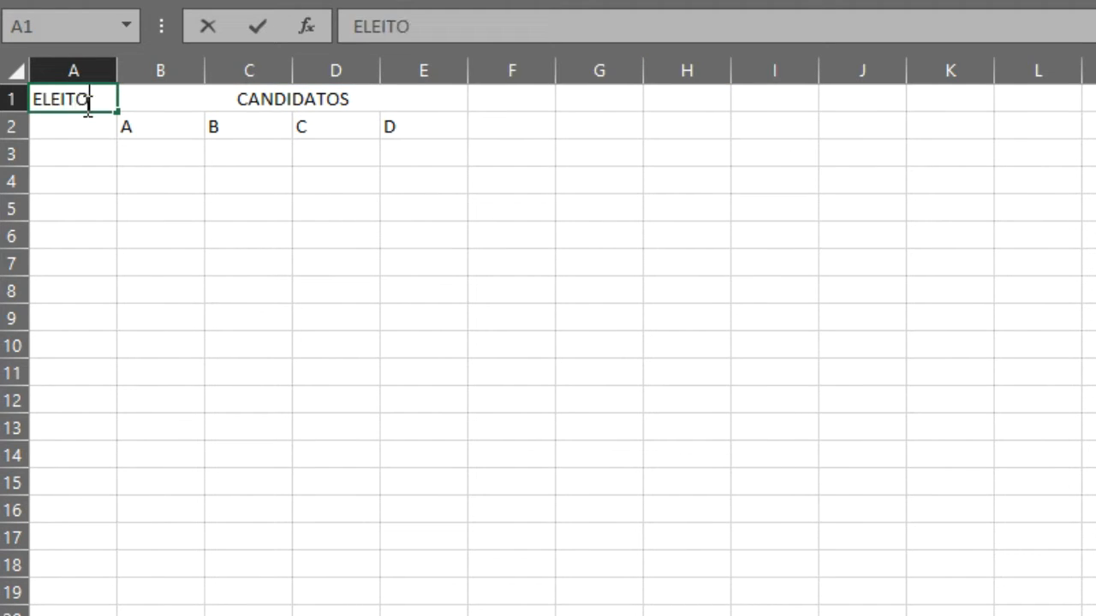
type("RES")
key("Return")
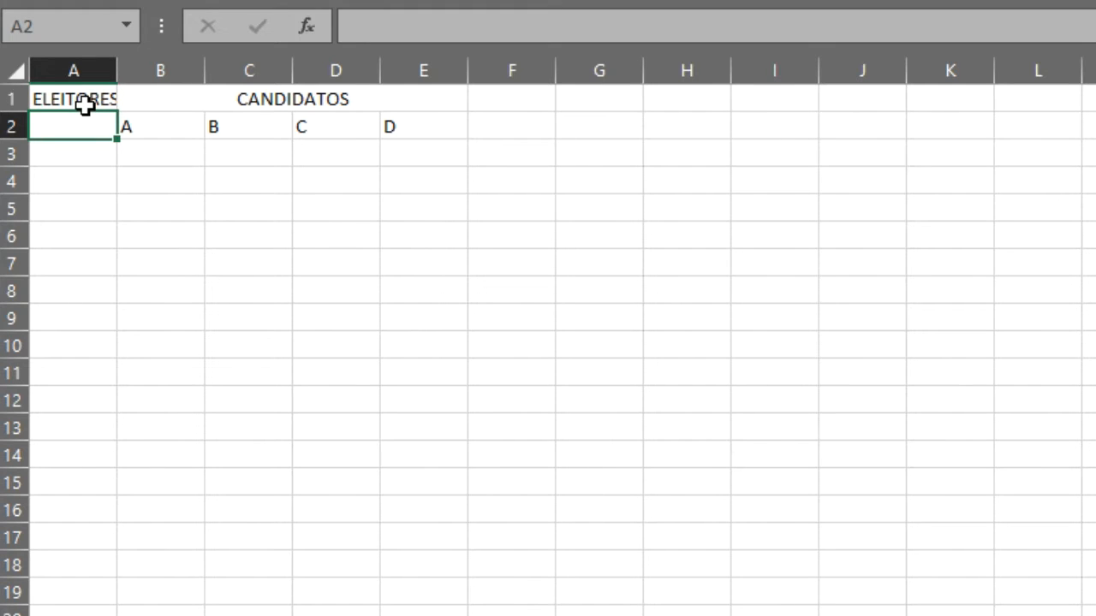
left_click(85, 106, "shift")
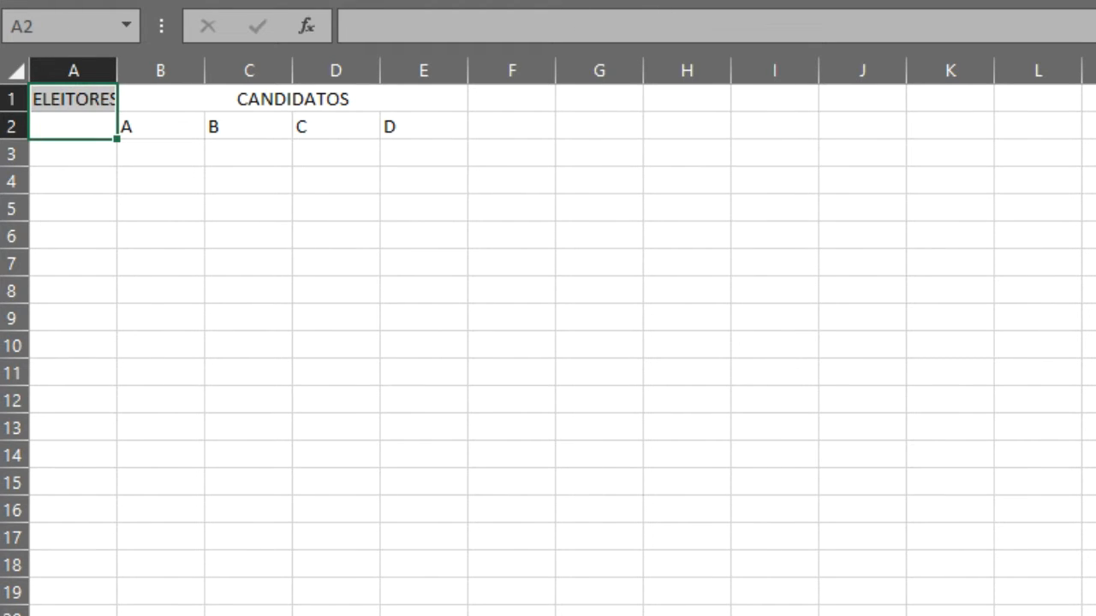
left_click(591, 1)
List the voter labels a to f in column A, starting directly below the ELEITORES heading.
left_click(83, 161)
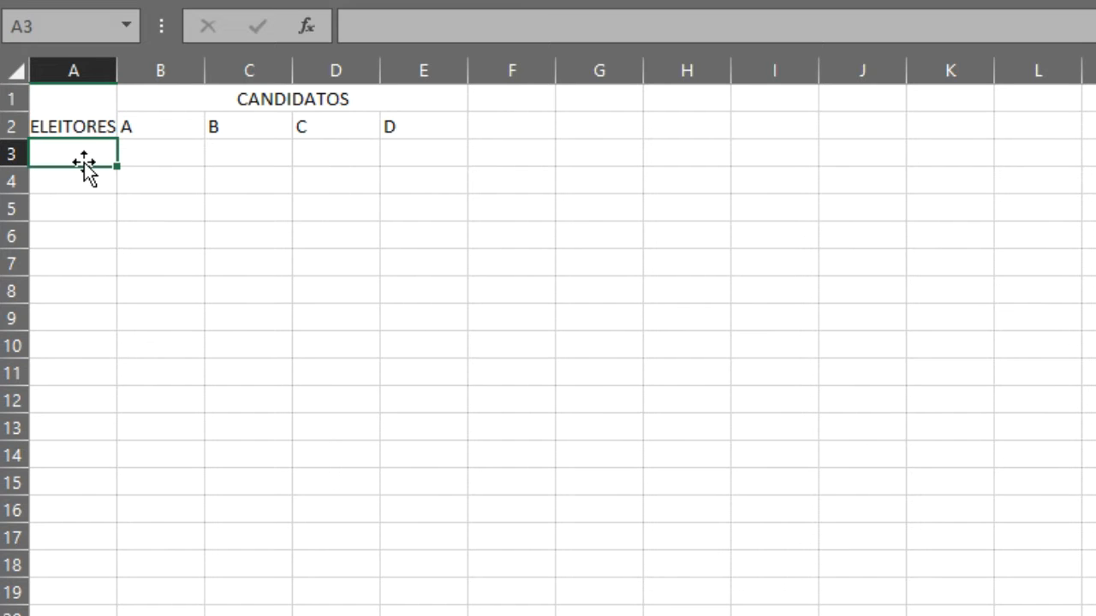
type("a")
key("Return")
type("b")
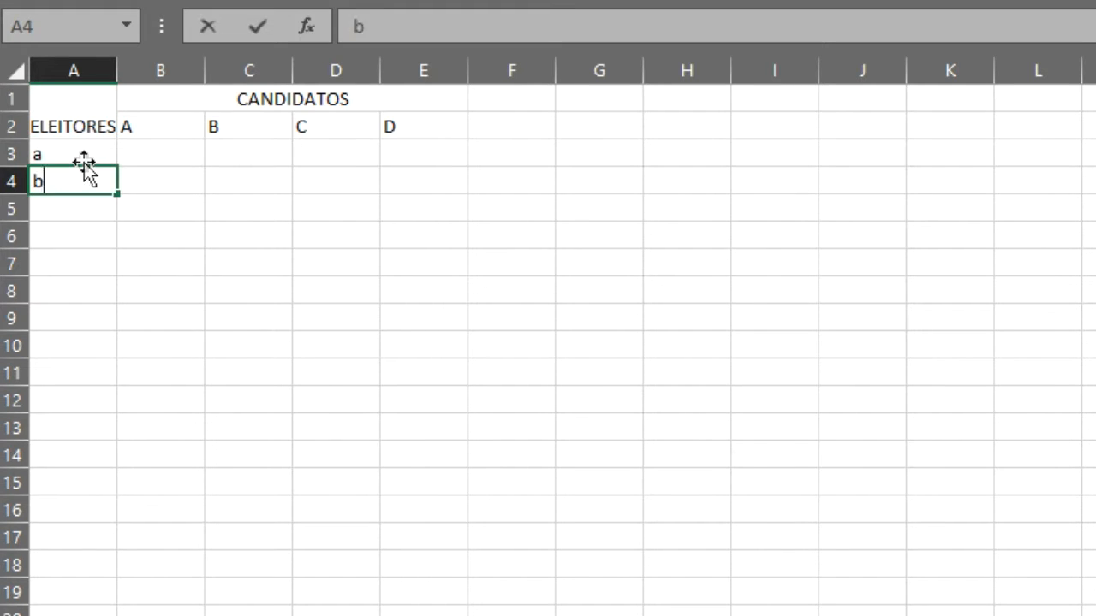
key("Return")
type("c")
key("Return")
type("d")
key("Return")
type("e")
key("Return")
type("f")
key("Return")
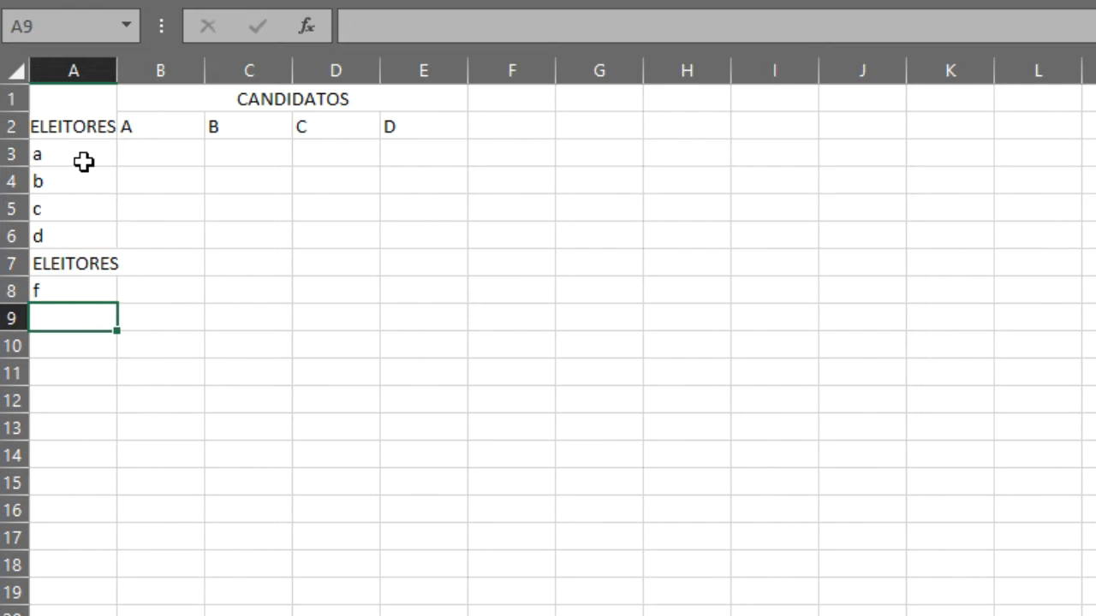
Replace the autocompleted entry in A7 with the voter label e.
key("Up")
key("Up")
type("e")
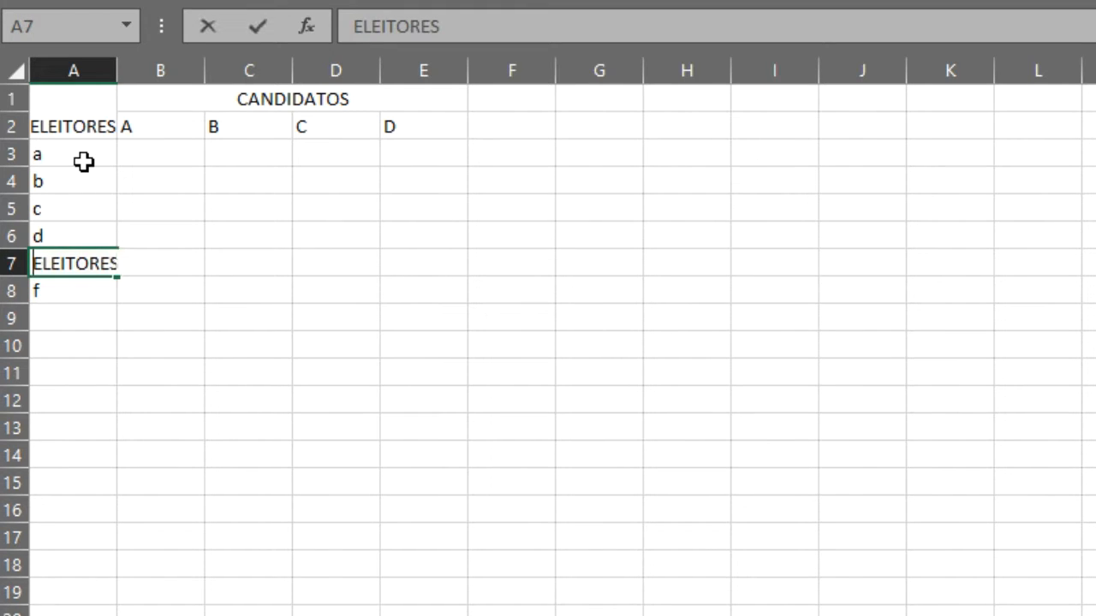
key("Delete")
key("Return")
key("Return")
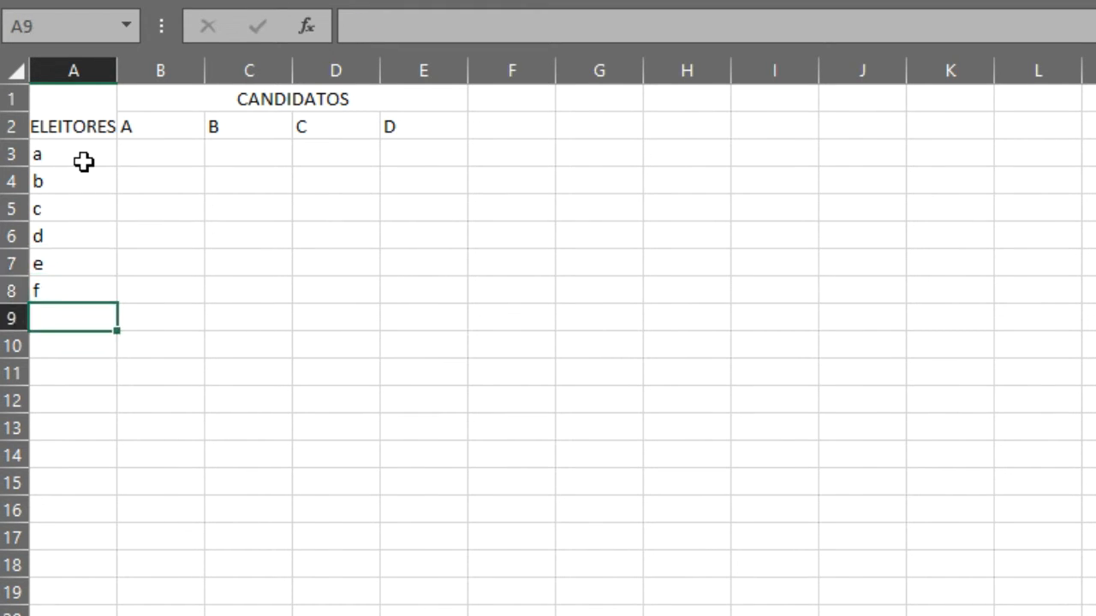
Continue the voter list with the labels g, h, i and j in A9:A12.
type("g")
key("Return")
type("h")
key("Return")
type("i")
key("Return")
type("j")
key("Return")
key("Up")
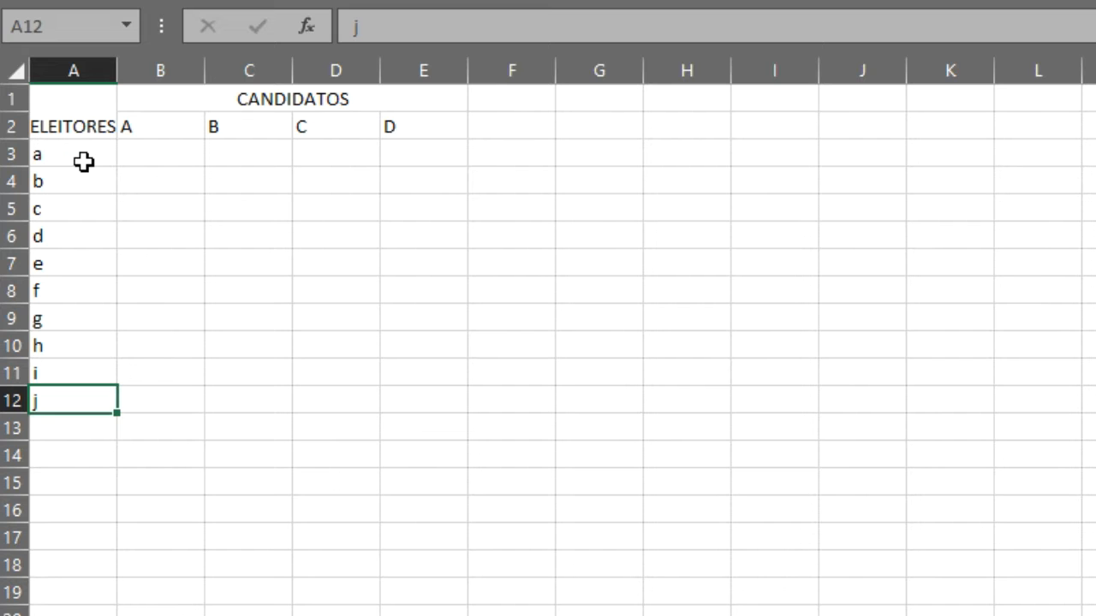
Center the contents of all cells in the worksheet horizontally.
left_click(16, 75)
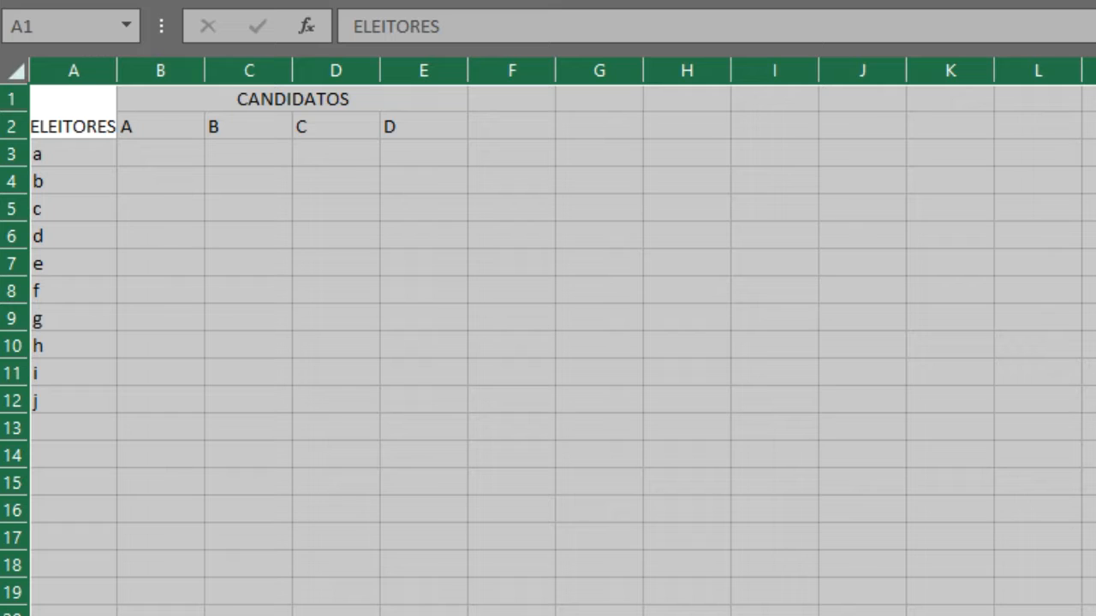
left_click(385, 2)
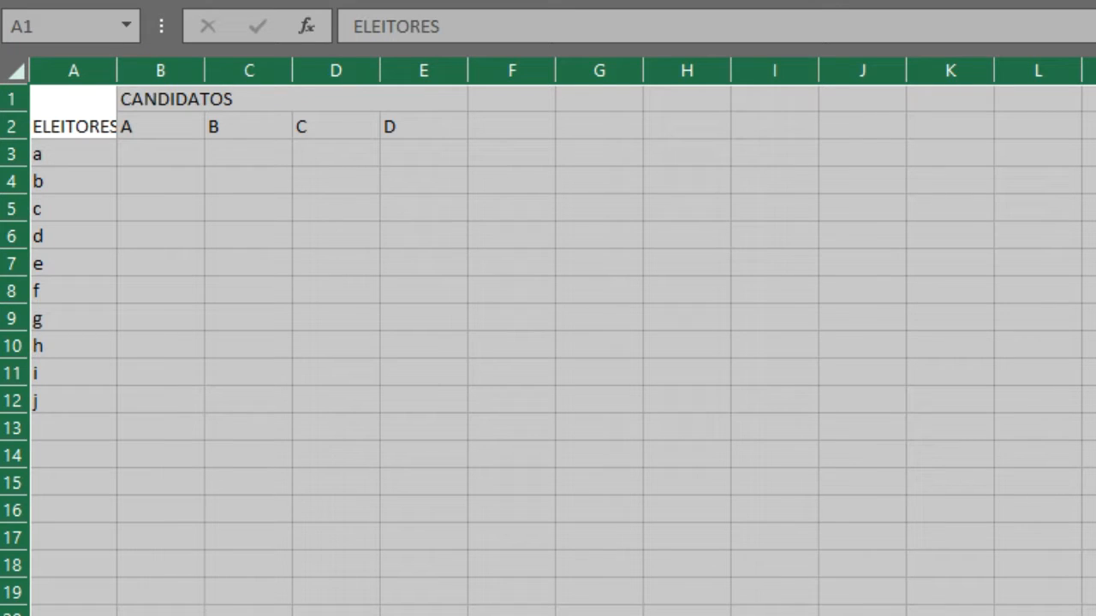
left_click(385, 1)
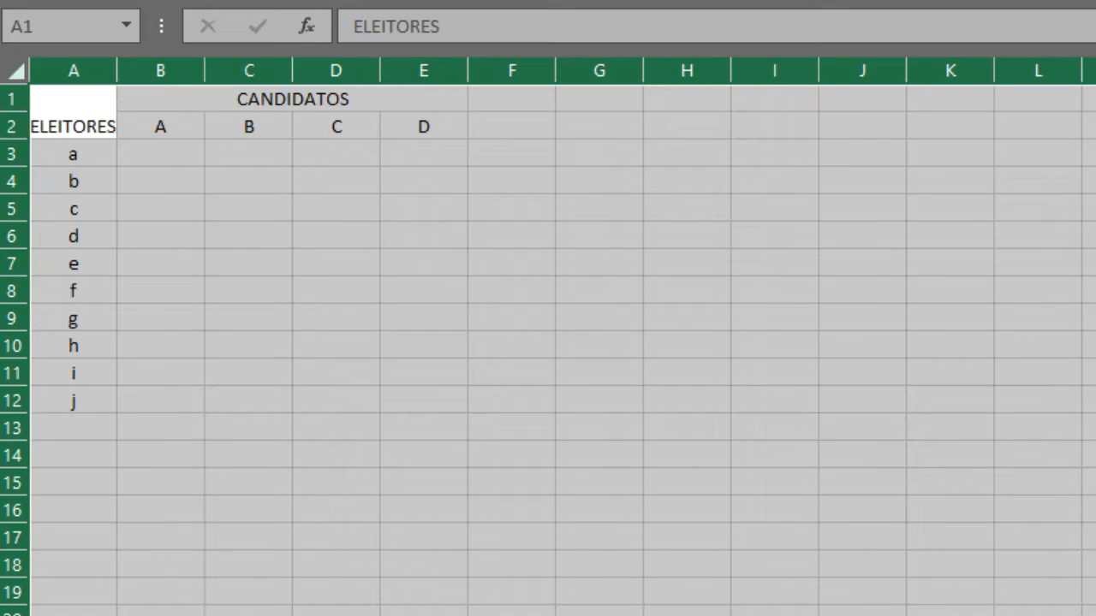
Record a vote of 1 for candidate D in the first voter's row, cell E3.
left_click(91, 157)
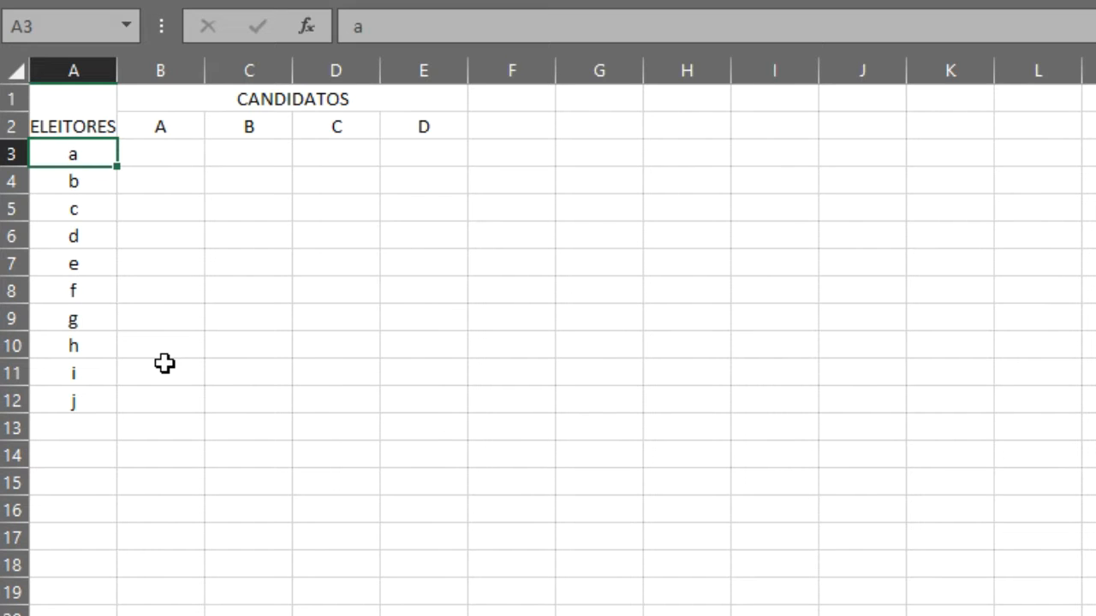
key("Right")
key("Right")
key("Right")
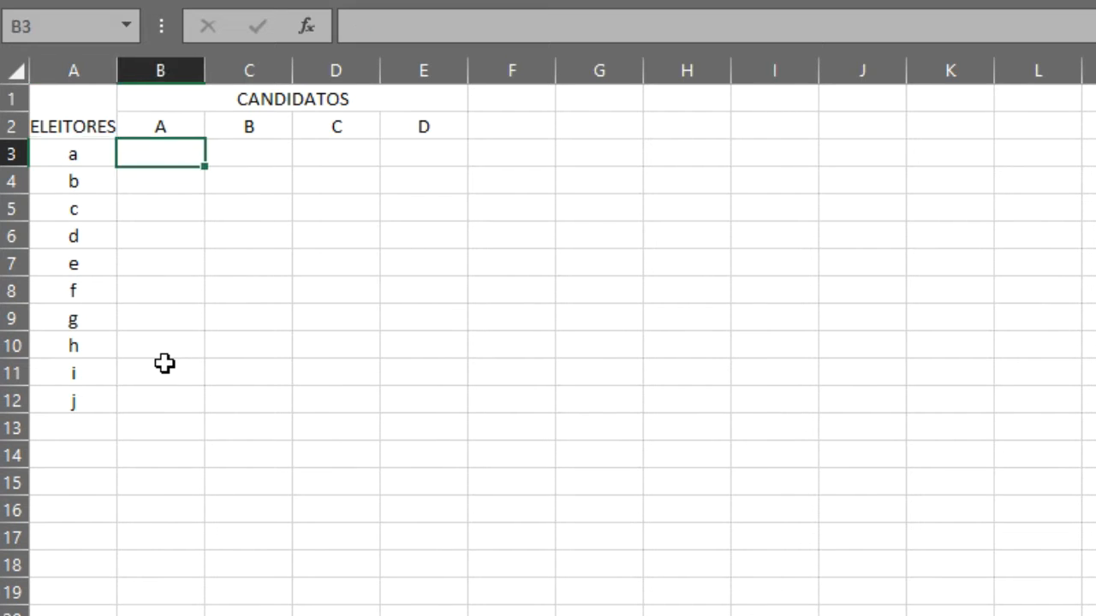
key("Left")
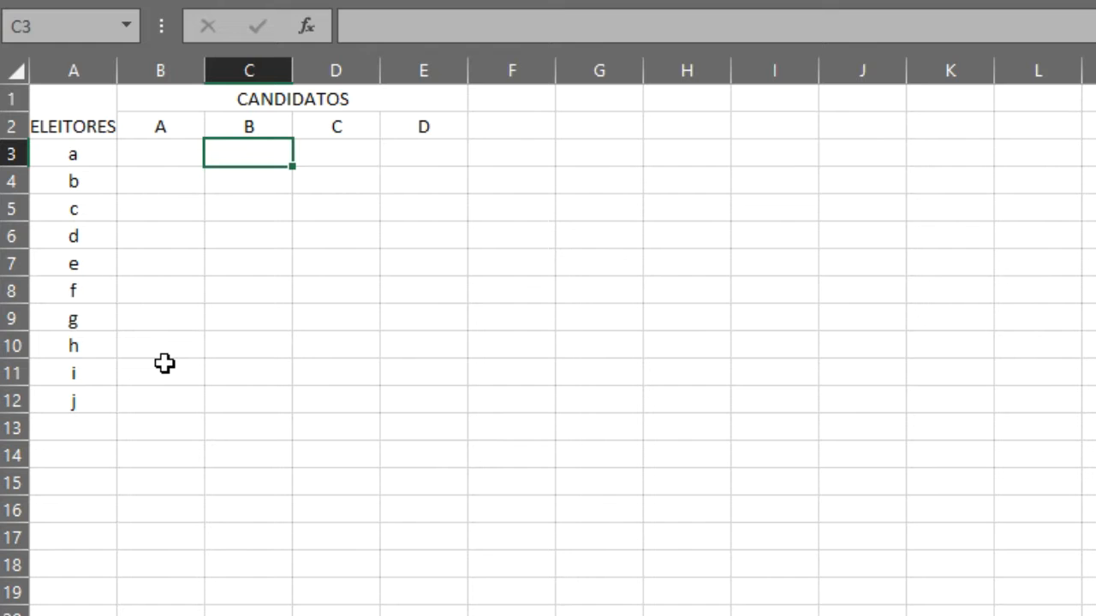
key("Right")
key("Right")
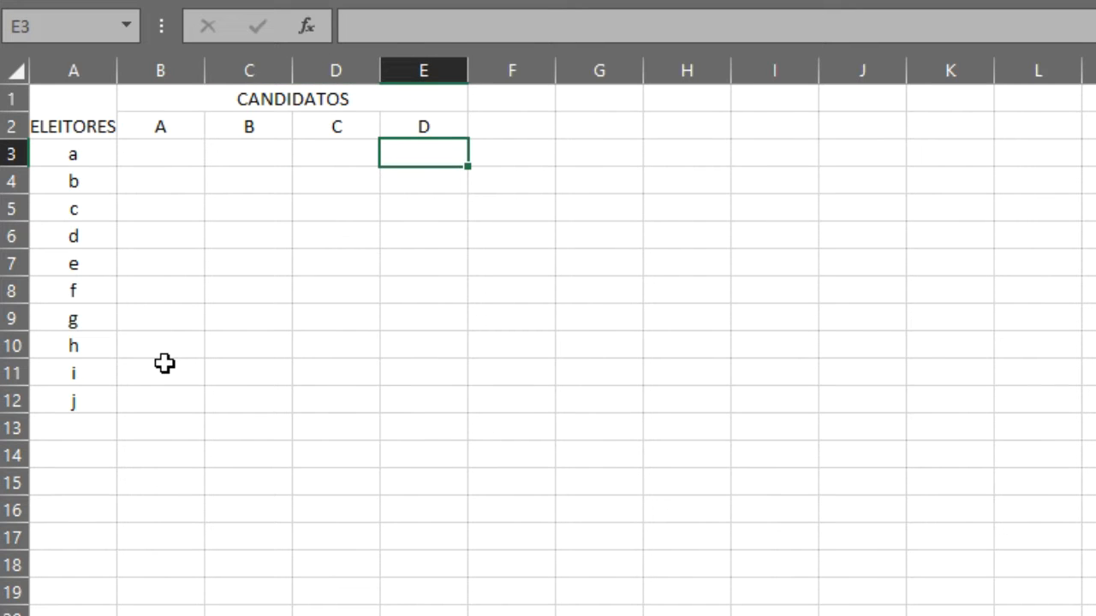
type("1")
key("Return")
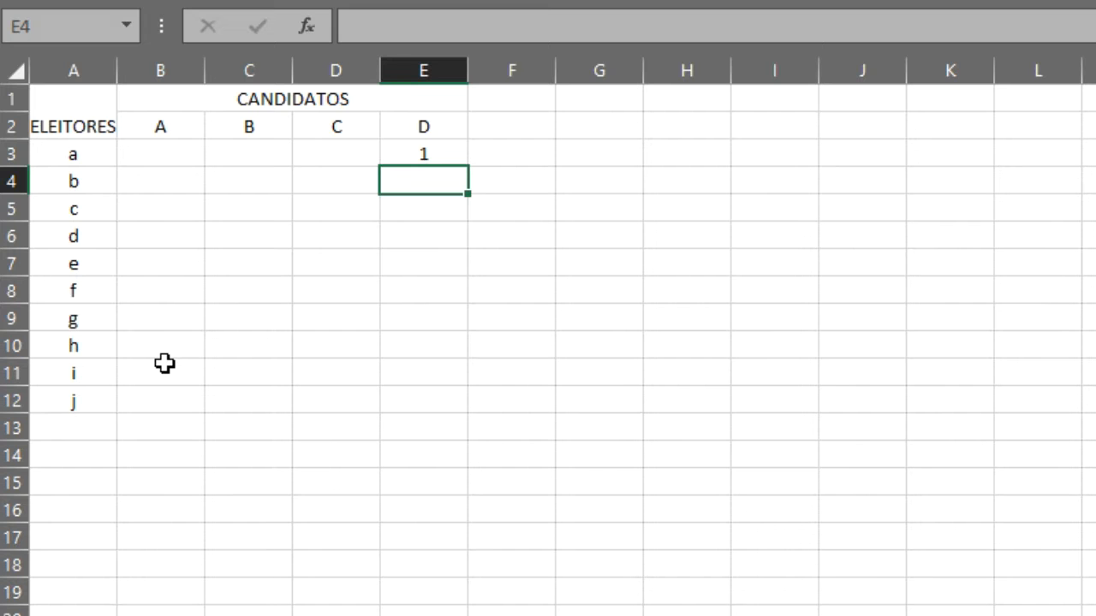
Replace the voter labels in A3:A12 with eleitor 1 through eleitor 10.
key("Left")
key("Left")
key("Left")
key("Left")
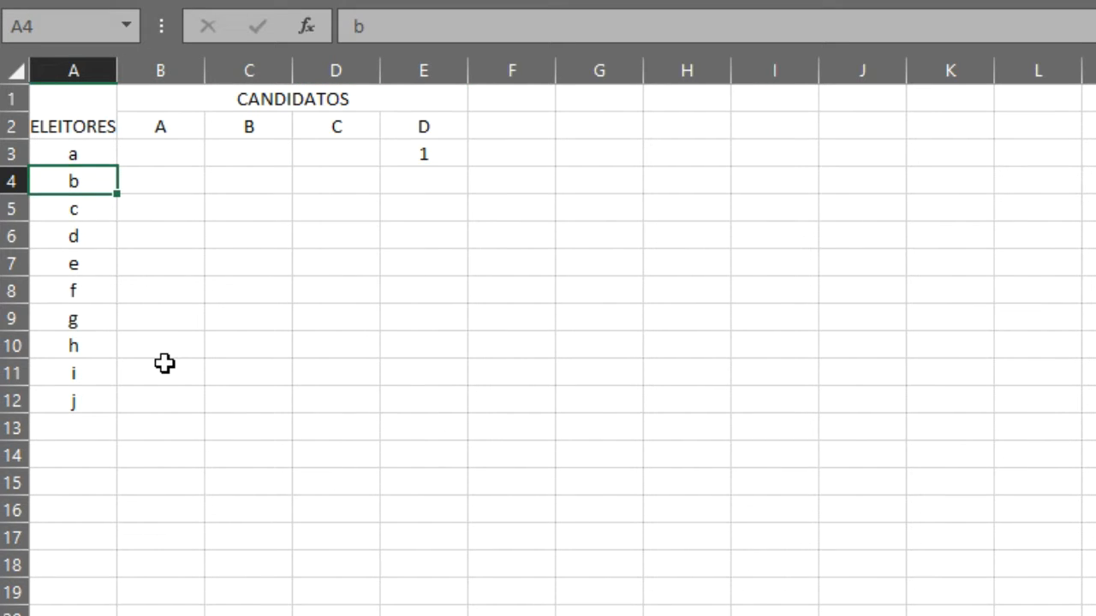
key("Up")
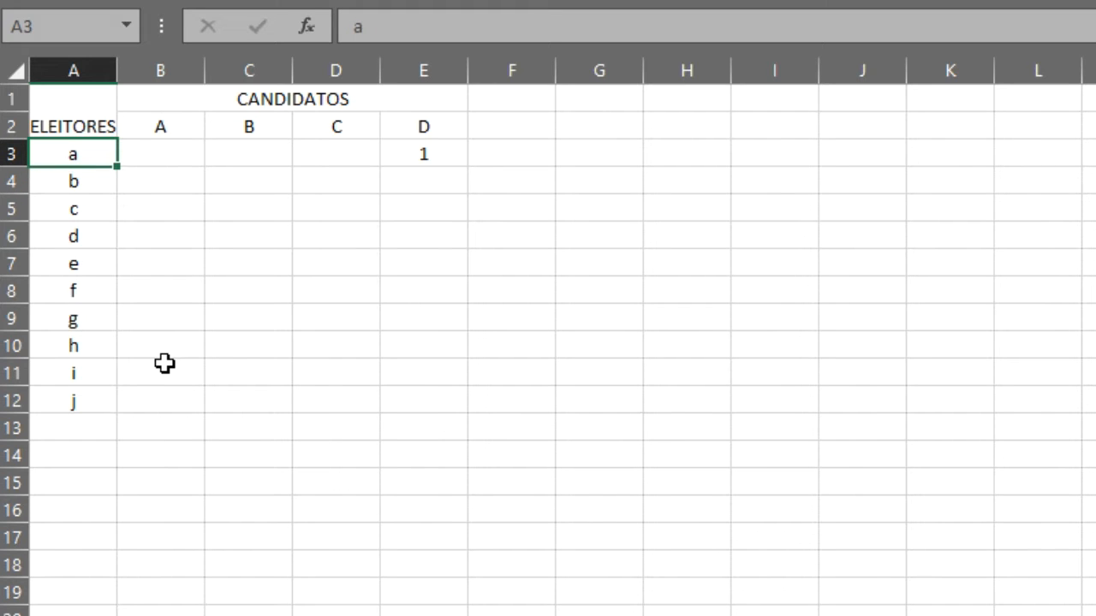
type("eleitor 1")
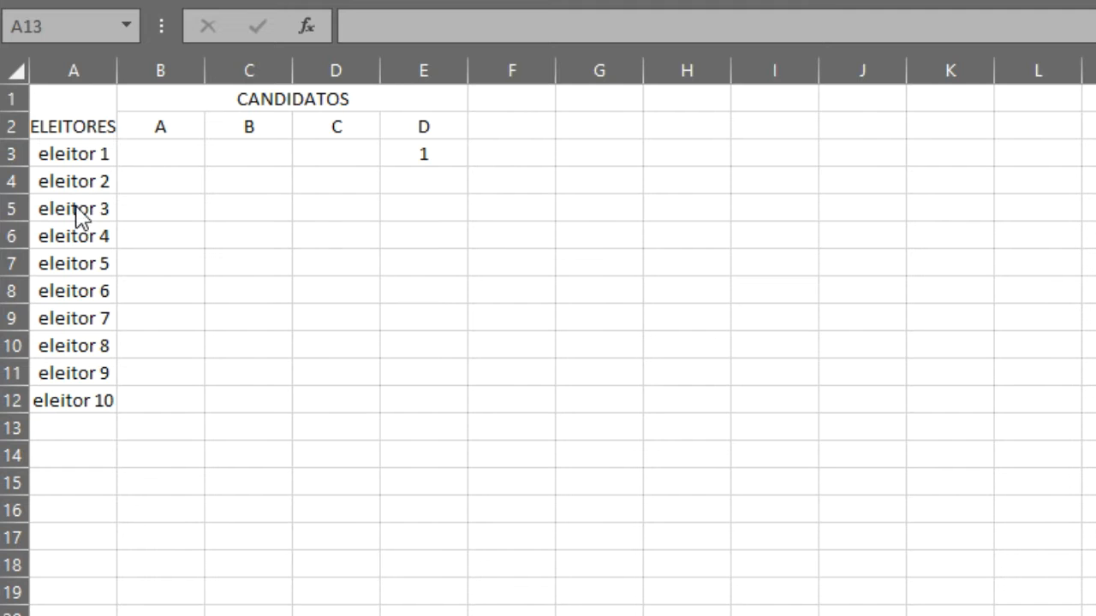
double_click(84, 149)
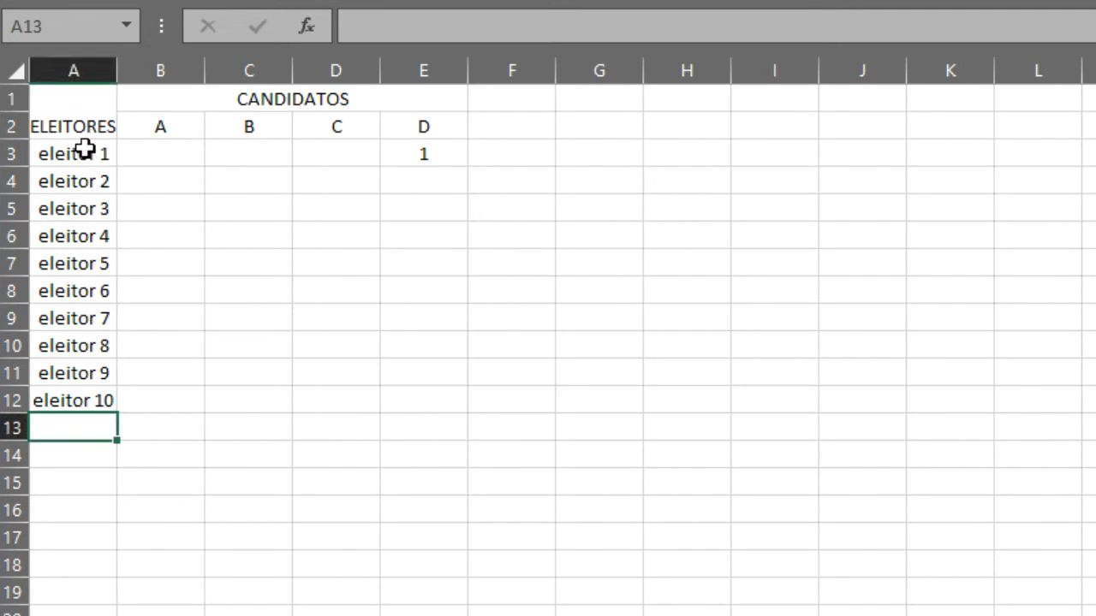
left_click(85, 149)
key("Down")
key("Down")
key("Down")
key("Down")
key("Down")
key("Down")
key("Down")
key("Down")
key("Down")
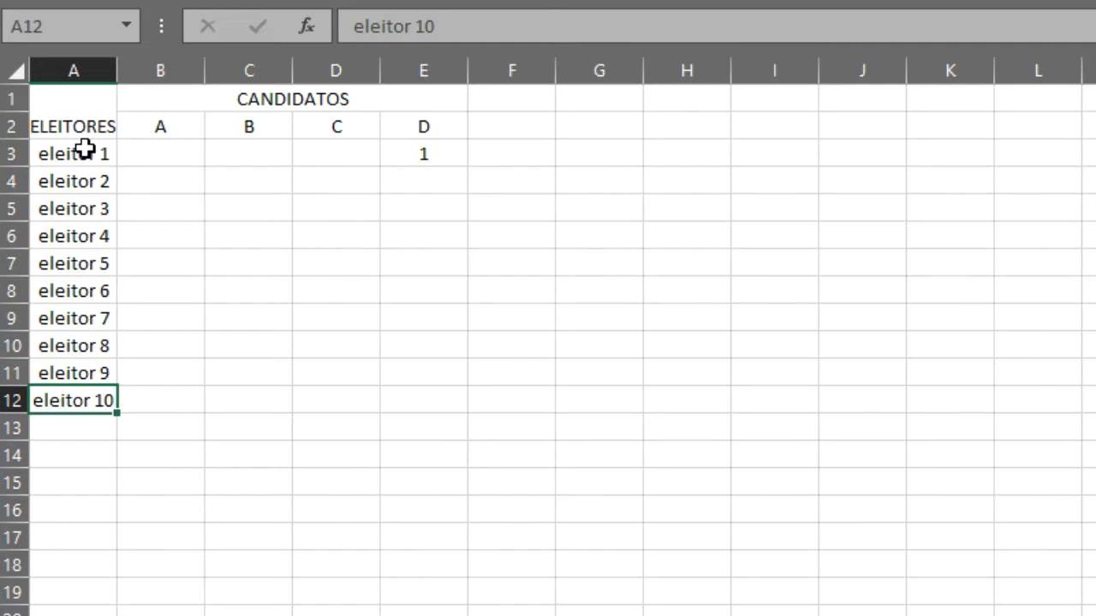
key("Right")
key("Up")
key("Up")
key("Up")
key("Up")
key("Up")
key("Up")
key("Up")
key("Up")
key("Up")
key("Up")
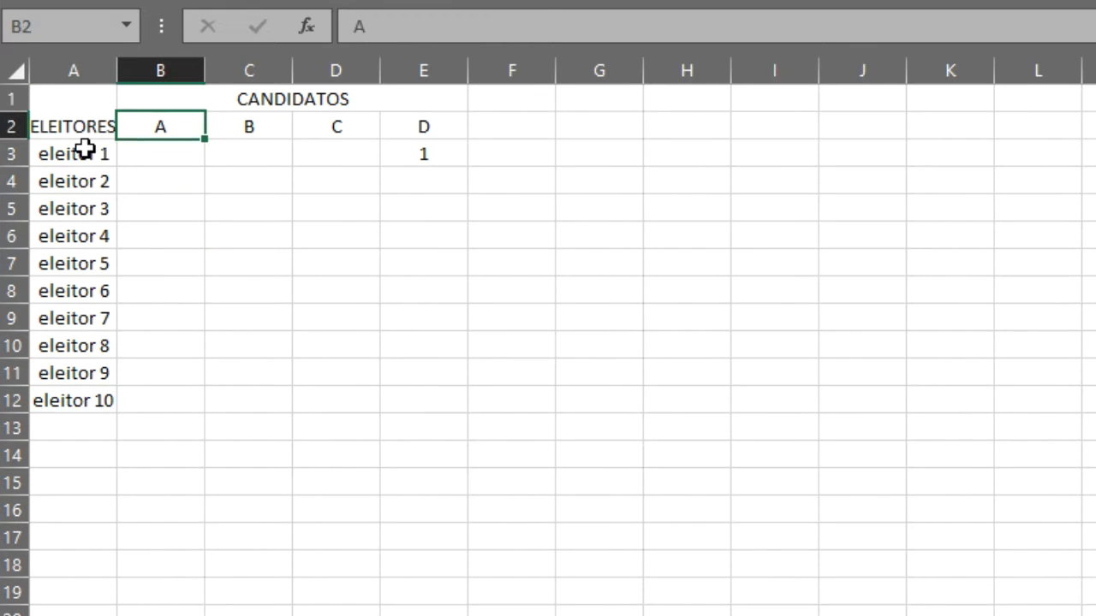
Widen column A slightly so the ELEITORES heading and voter labels have more room.
left_click_drag(117, 70, 137, 70)
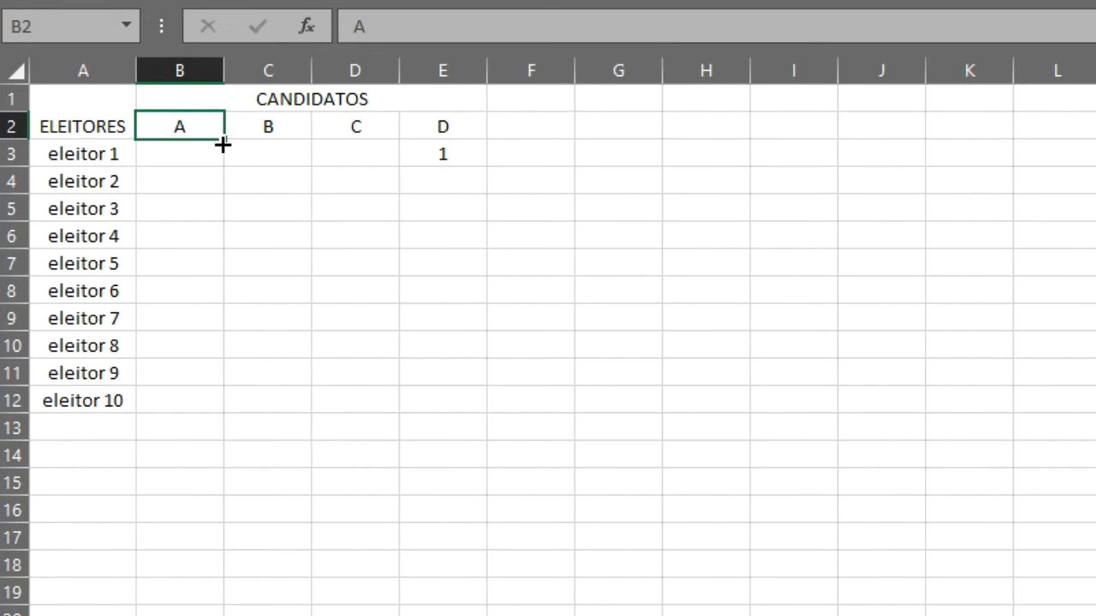
key("Page_Down")
key("Page_Down")
key("Page_Down")
type("joã")
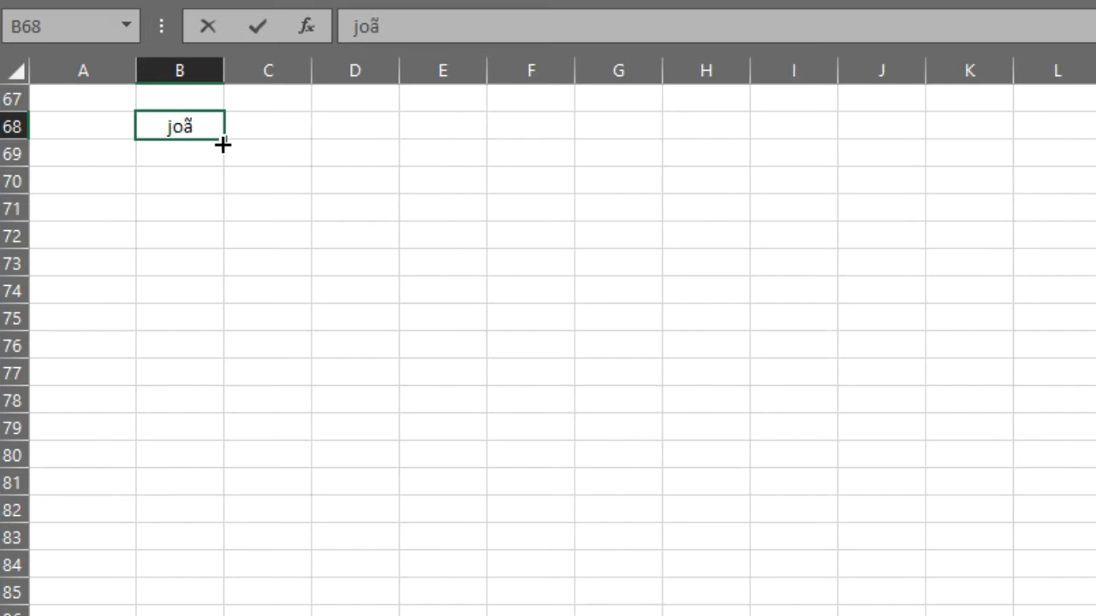
type("o")
key("Tab")
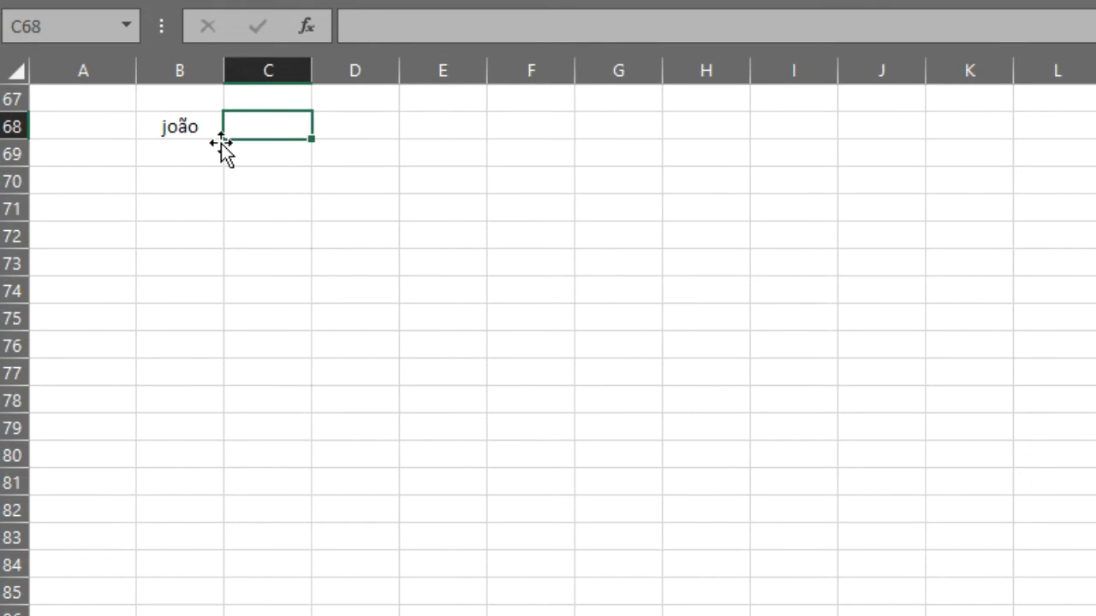
key("ctrl+z")
key("ctrl+z")
key("ctrl+z")
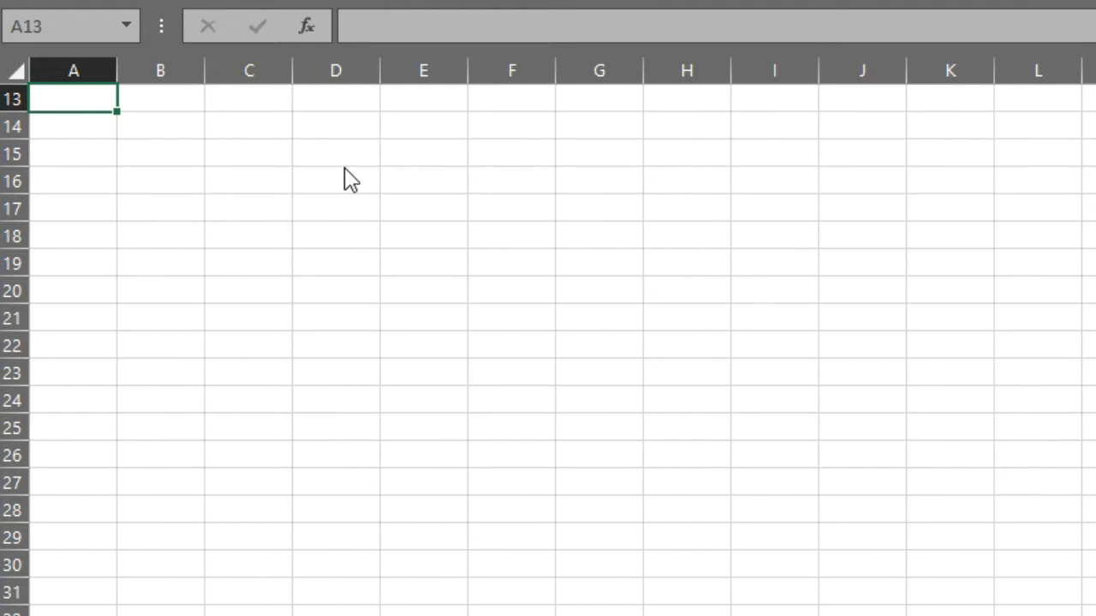
Replace the candidate letters A and B in cells B2 and C2 with the first two candidates' first names.
key("Up")
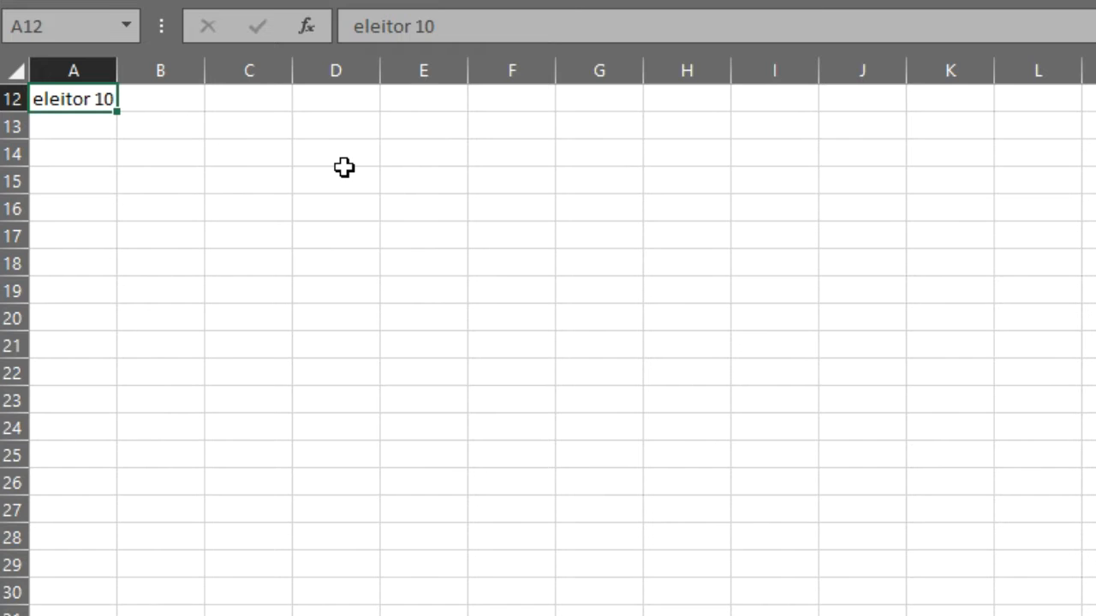
key("Up")
key("Up")
key("Up")
key("Up")
key("Up")
key("Up")
key("Up")
key("Up")
key("Up")
key("Up")
key("Right")
key("Down")
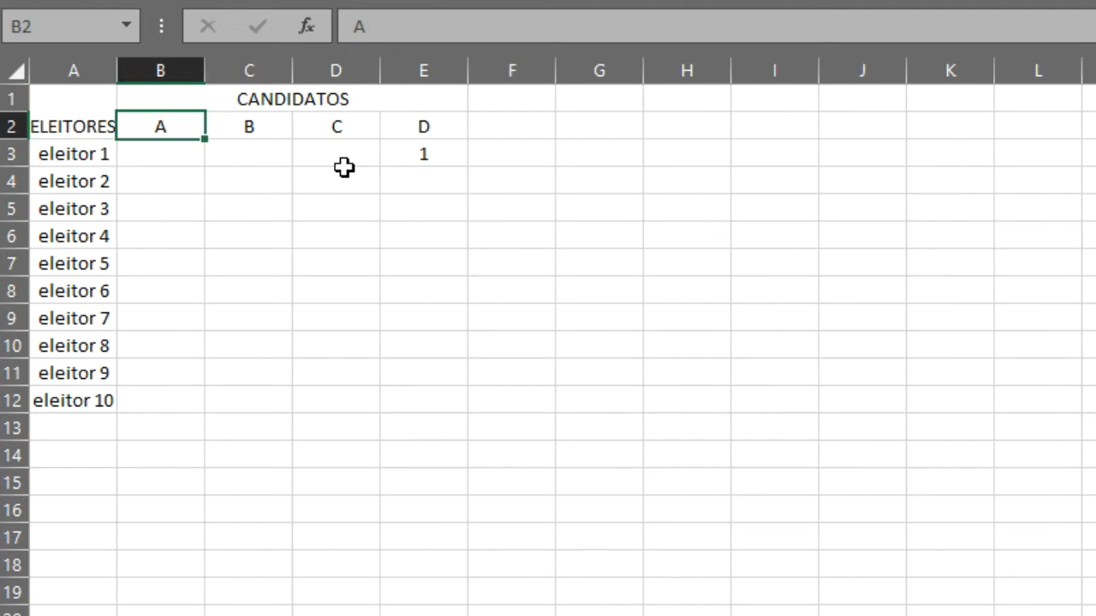
type("João")
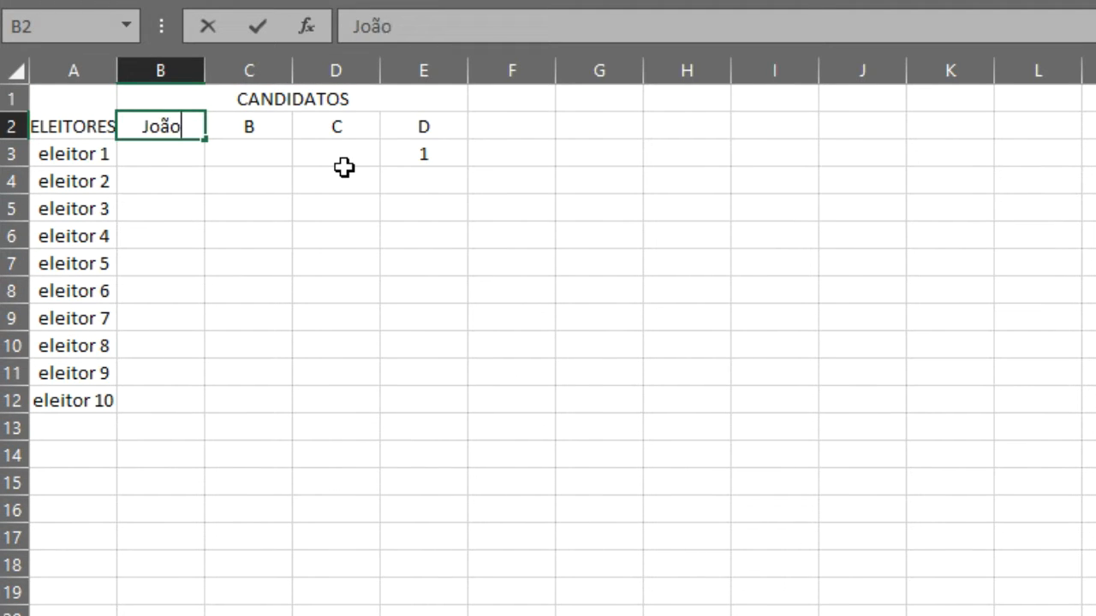
key("Tab")
type("José")
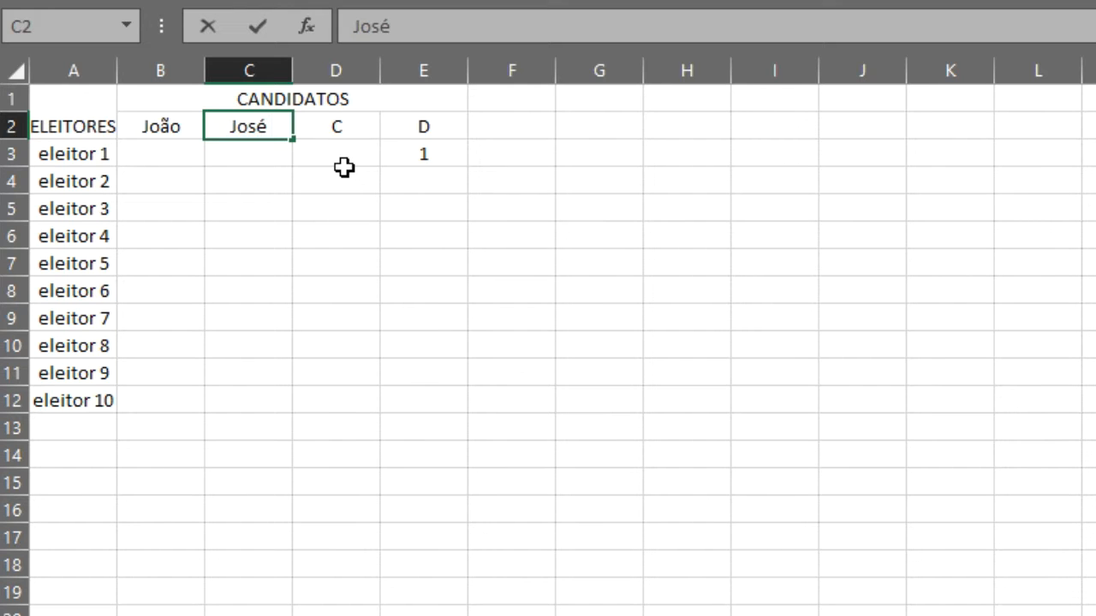
key("Return")
Replace the candidate letters C and D in cells D2 and E2 with the last two candidates' first names.
left_click(344, 167)
key("Up")
type("Maria")
key("Return")
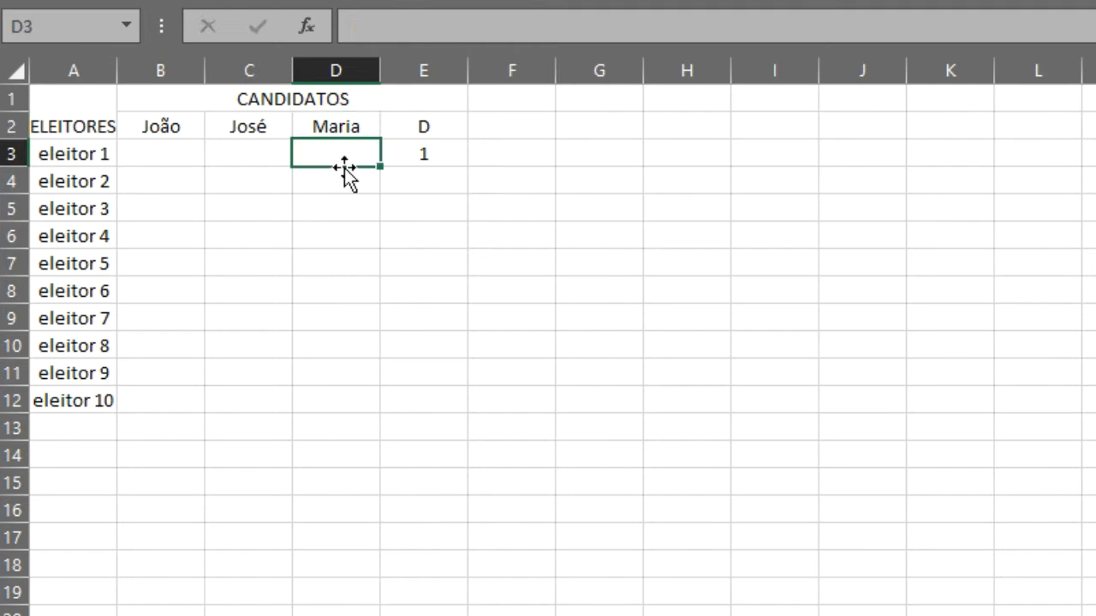
key("Right")
key("Up")
type("Ana")
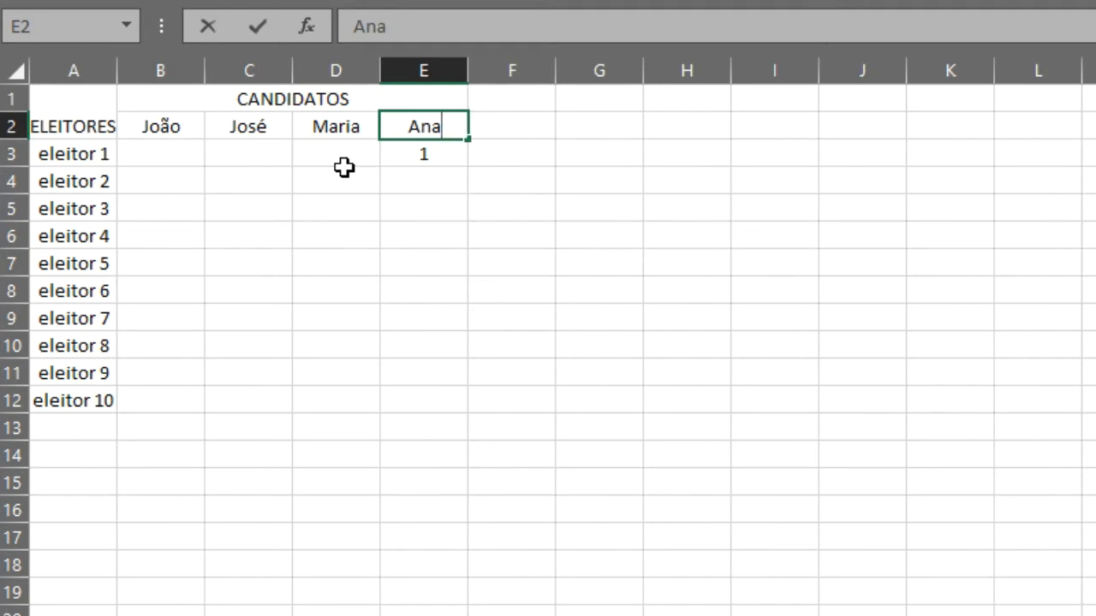
key("Return")
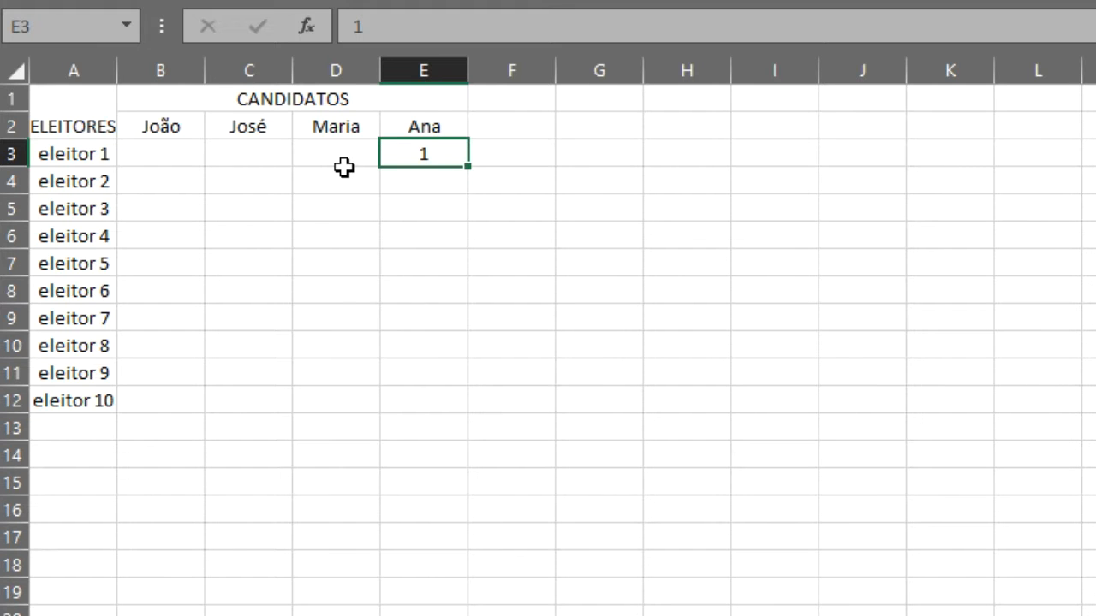
Record a vote of 1 for the first candidate in the eleitor 2 row, cell B4.
left_click(77, 156)
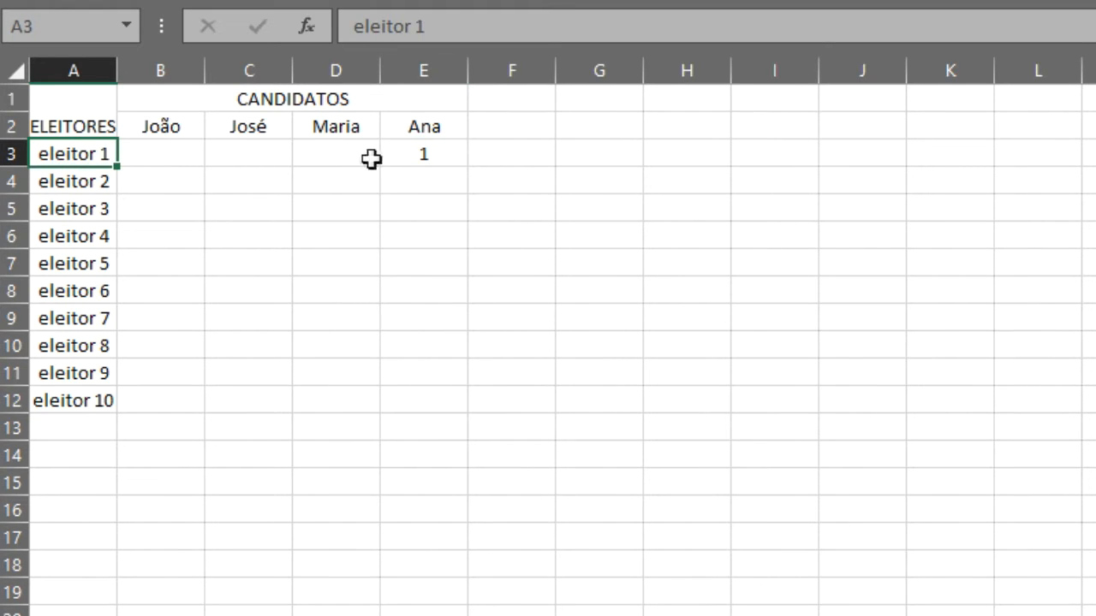
left_click(170, 181)
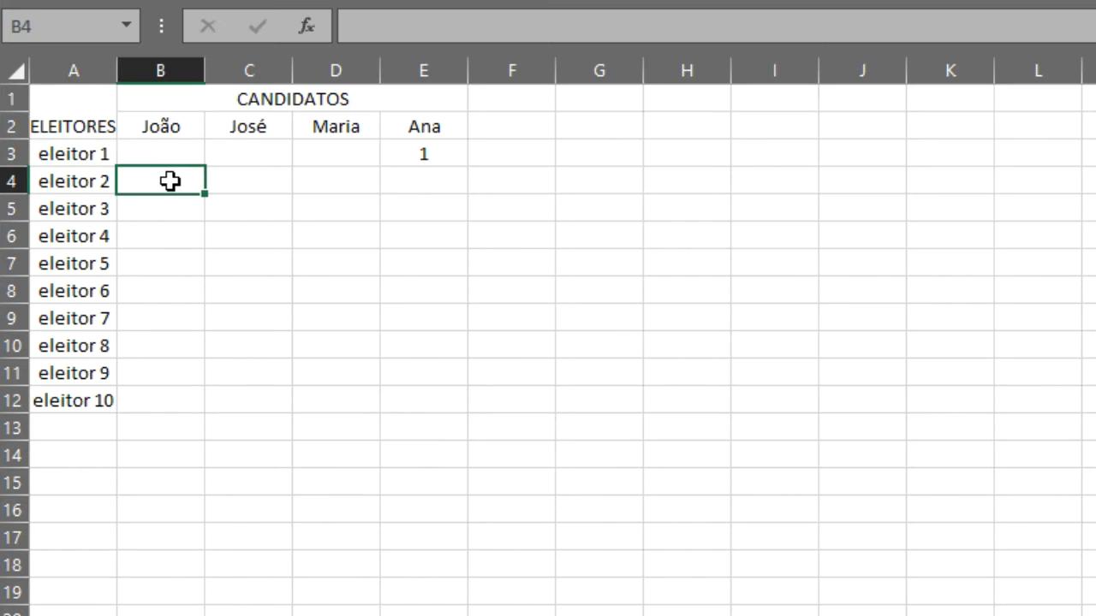
type("1")
key("Return")
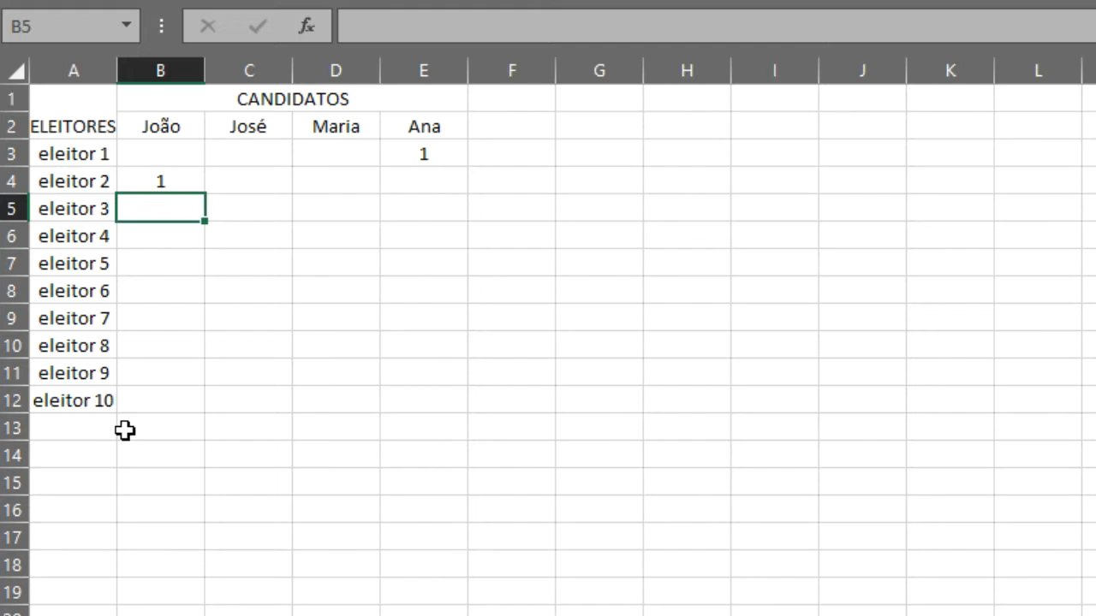
Add the label TOTAL below the voter list in cell A13.
left_click(73, 433)
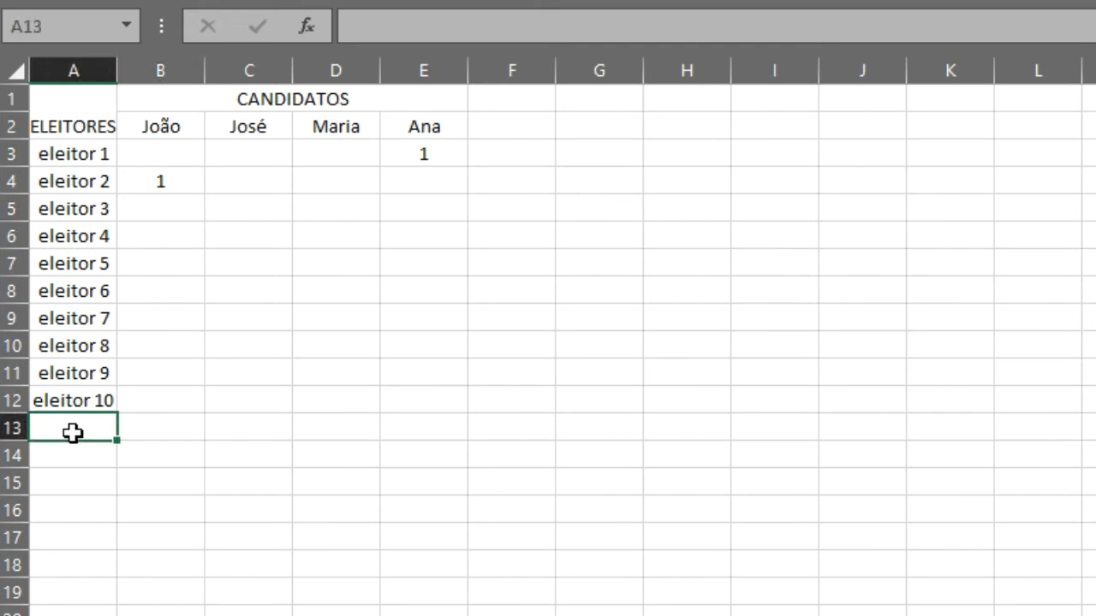
type("TOTAL")
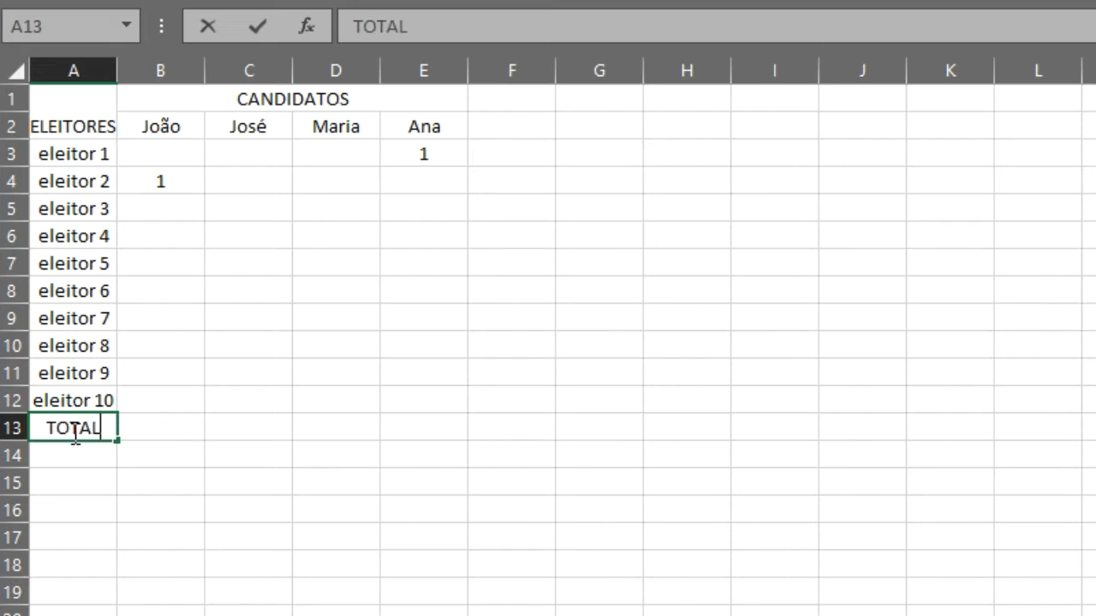
key("Return")
key("Right")
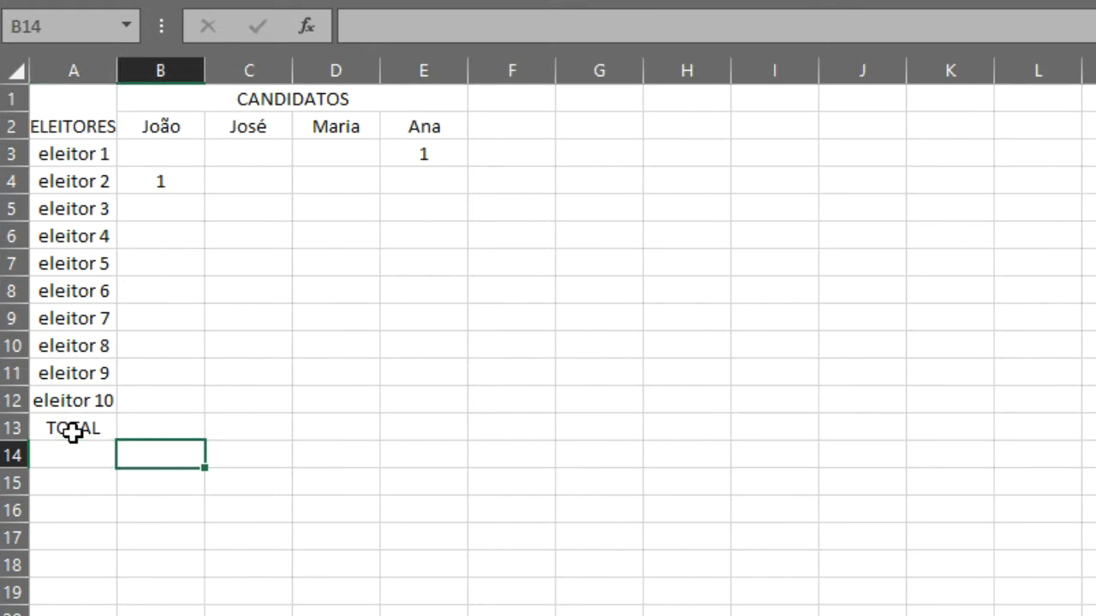
Sum the first candidate's votes, B3:B12, in the TOTAL row at cell B13.
left_click_drag(177, 145, 162, 416)
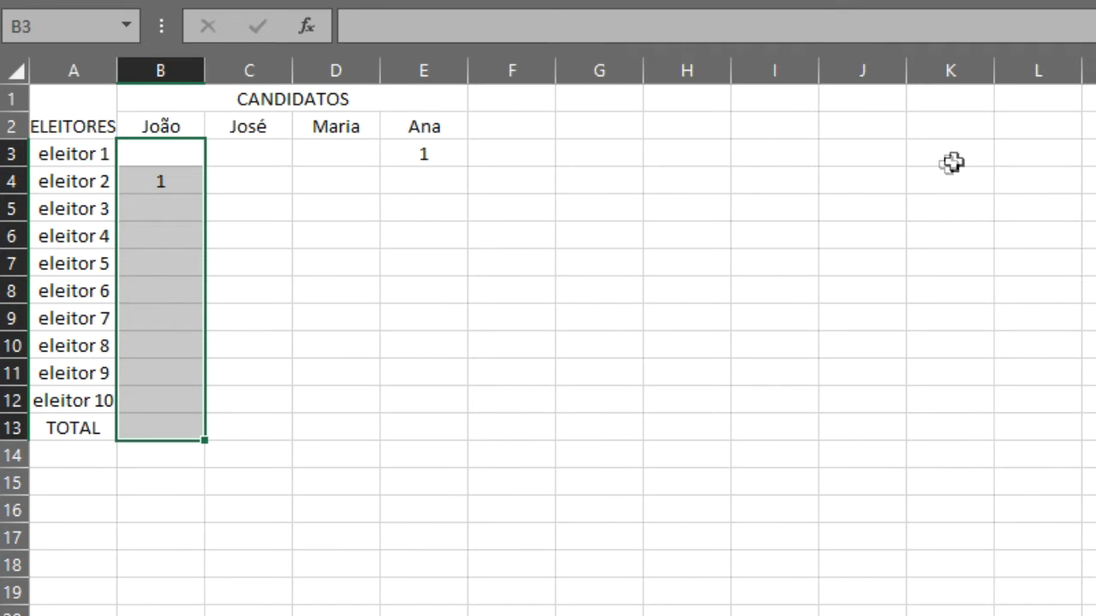
key("alt+equal")
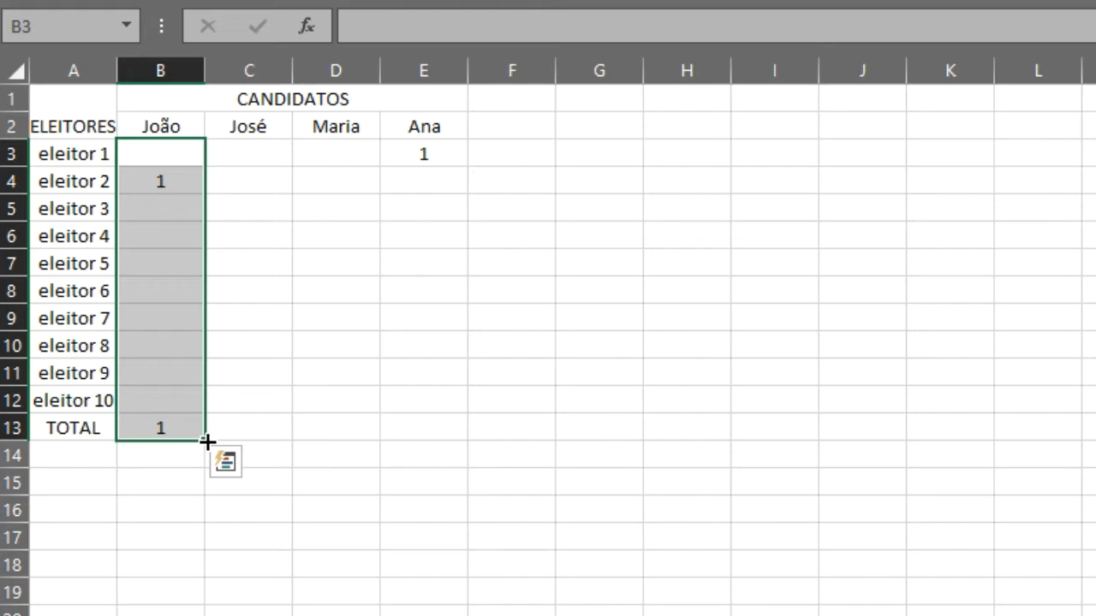
left_click_drag(215, 436, 435, 427)
key("ctrl+z")
Copy the total formula from B13 across to E13 and make row 13 bold.
left_click(257, 411)
left_click(159, 430)
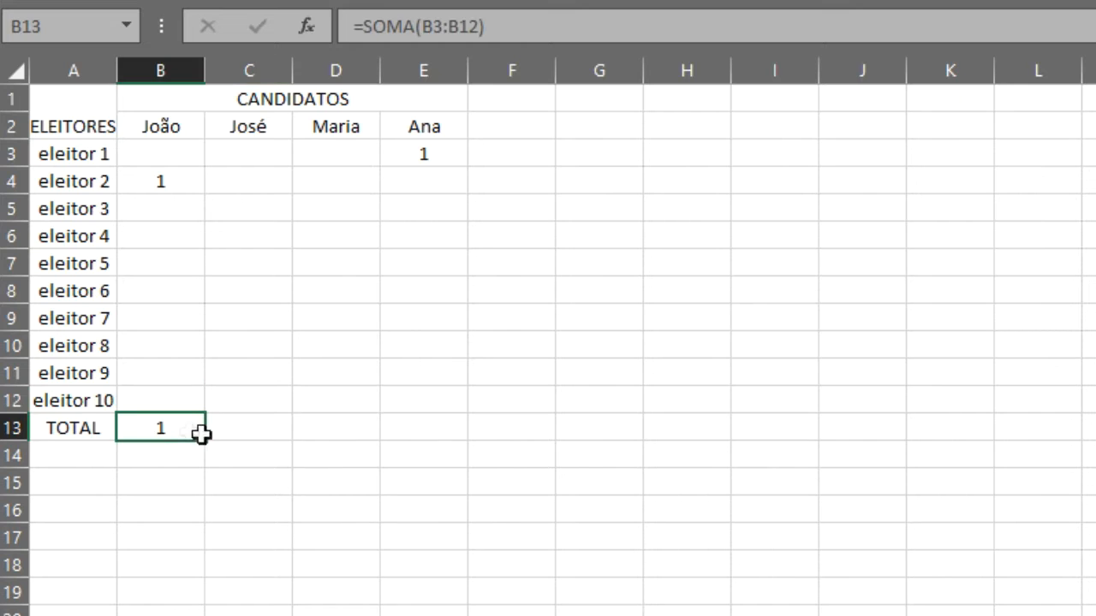
left_click_drag(205, 441, 428, 434)
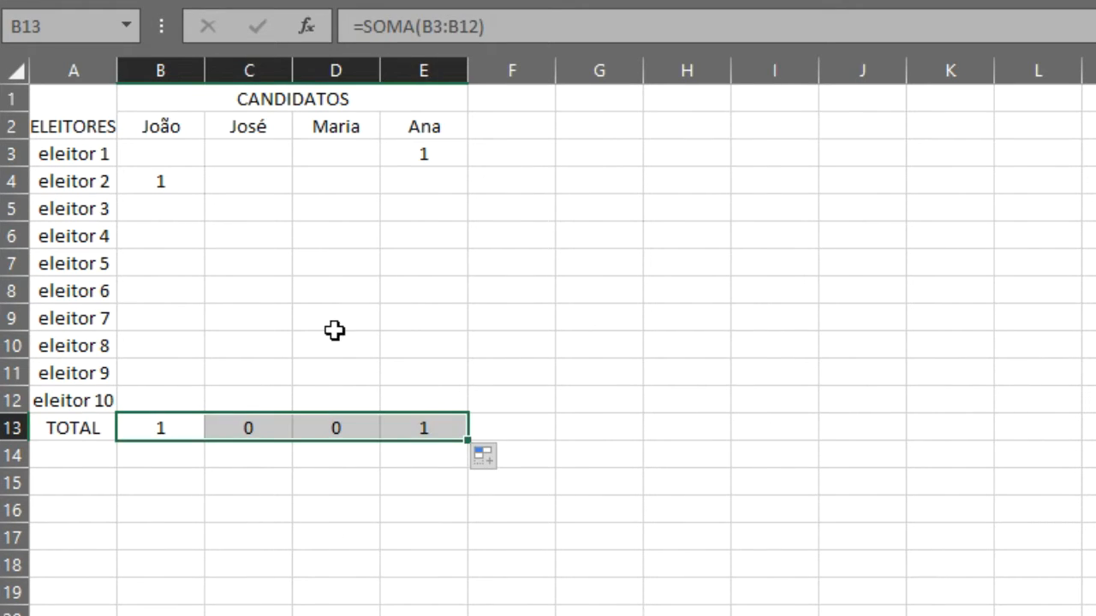
left_click(11, 427)
key("ctrl+n")
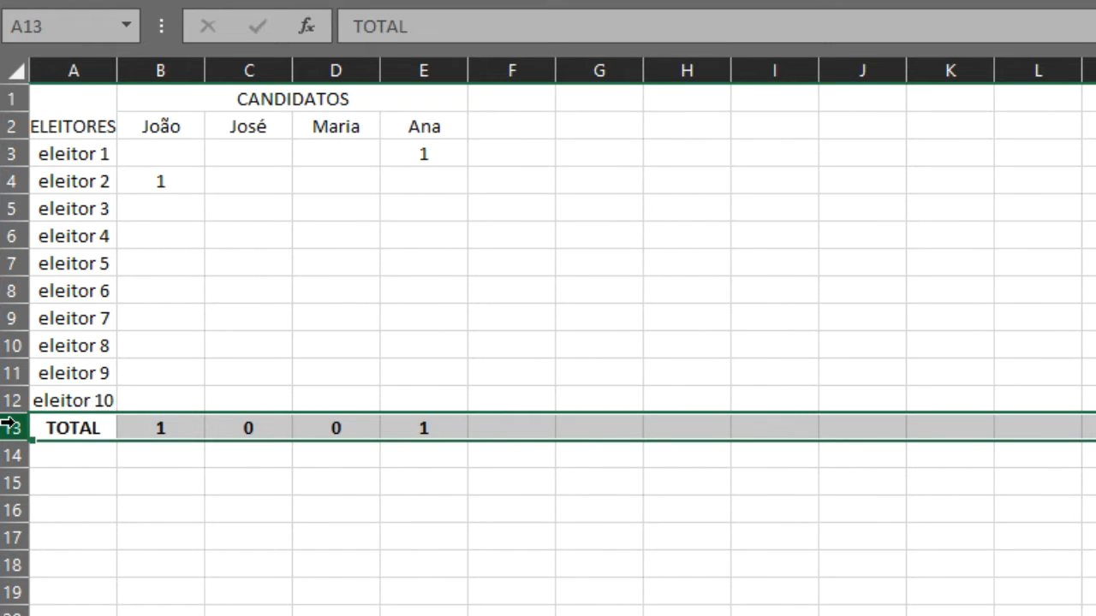
Record votes of 1 for eleitor 3 in B5, eleitor 4 in C6 and eleitor 5 in C7.
left_click(176, 211)
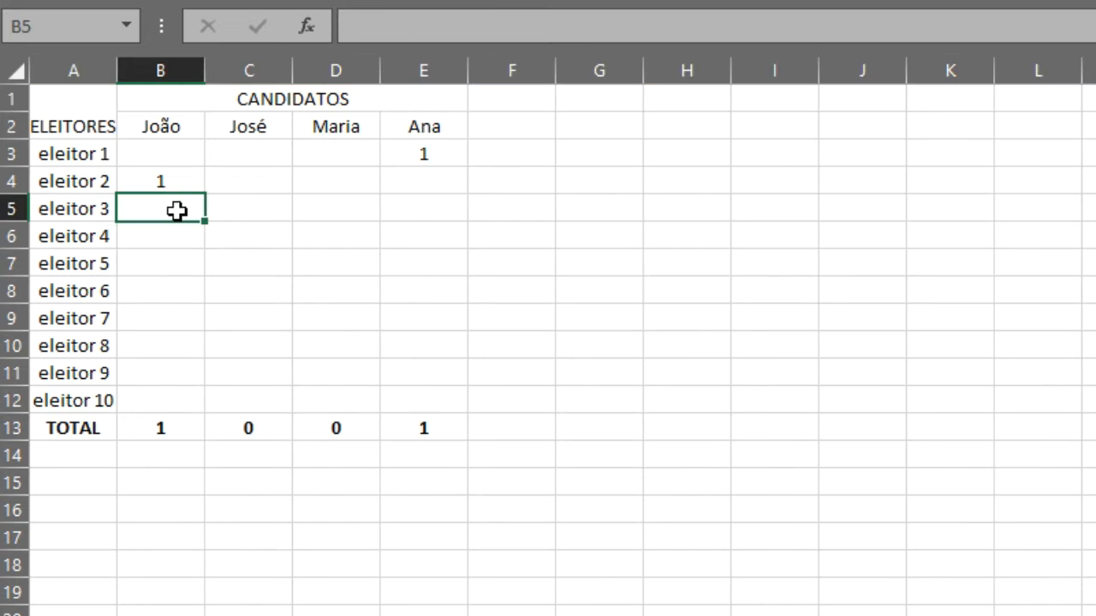
type("1")
key("Tab")
key("Down")
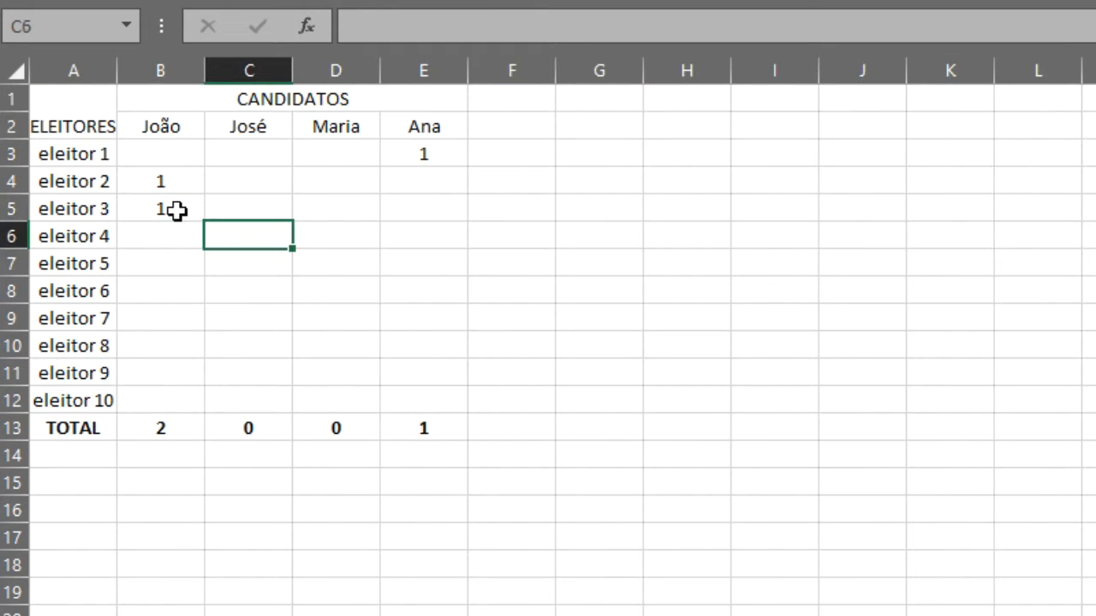
key("Left")
key("Right")
type("1")
key("Return")
type("1")
key("Return")
Record votes of 1 for eleitor 6 in D8, eleitor 7 in C9 and eleitor 8 in B10.
key("Right")
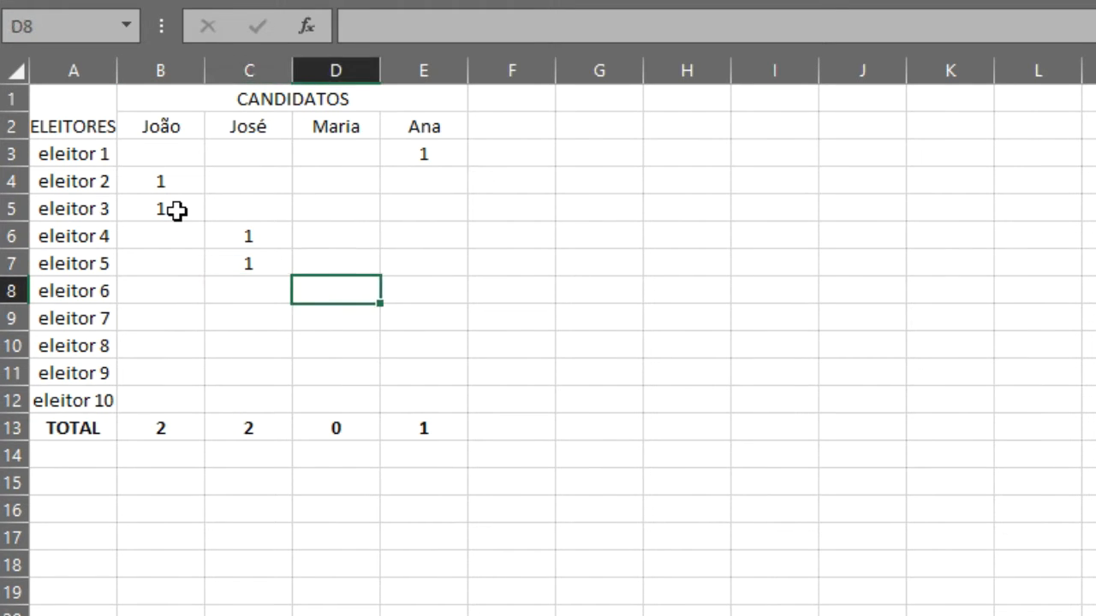
type("1")
key("Return")
key("Left")
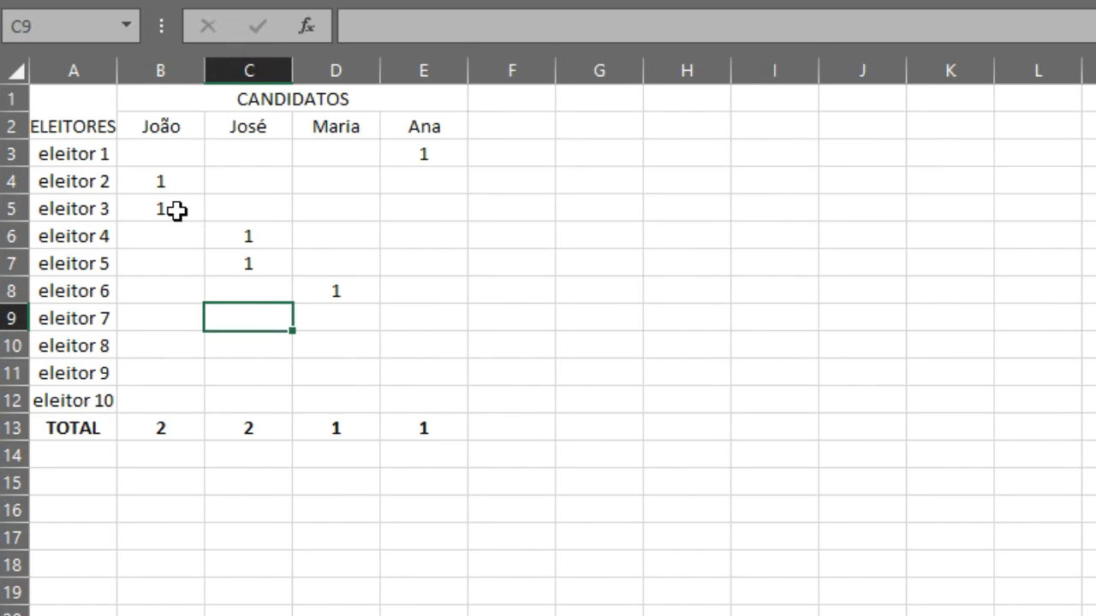
type("1")
key("Return")
key("Left")
type("1")
key("Return")
Record a vote of 1 for the fourth candidate in the eleitor 9 row, cell E11.
key("Right")
key("Right")
key("Right")
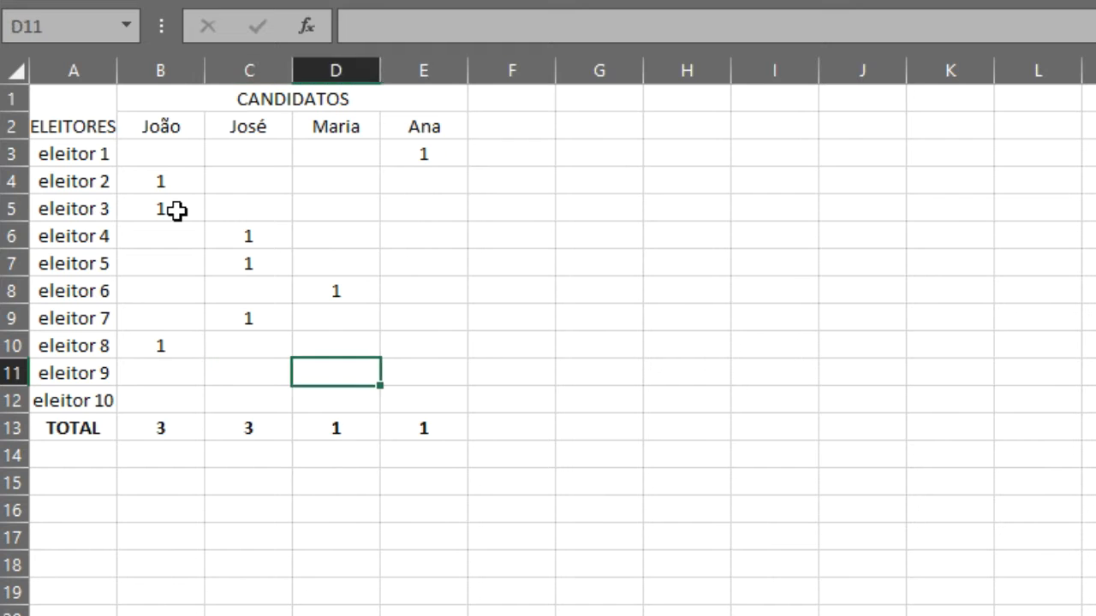
type("1")
key("Return")
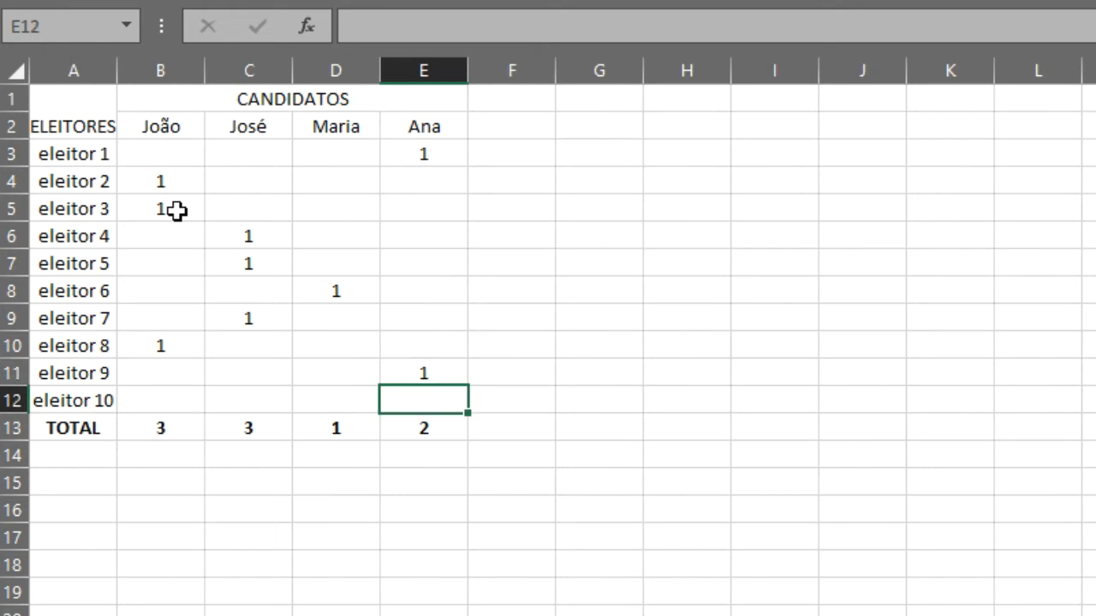
Record votes of 1 for the first candidate in the eleitor 9 and eleitor 10 rows, cells B11 and B12.
key("Up")
key("Left")
key("Left")
key("Left")
type("1")
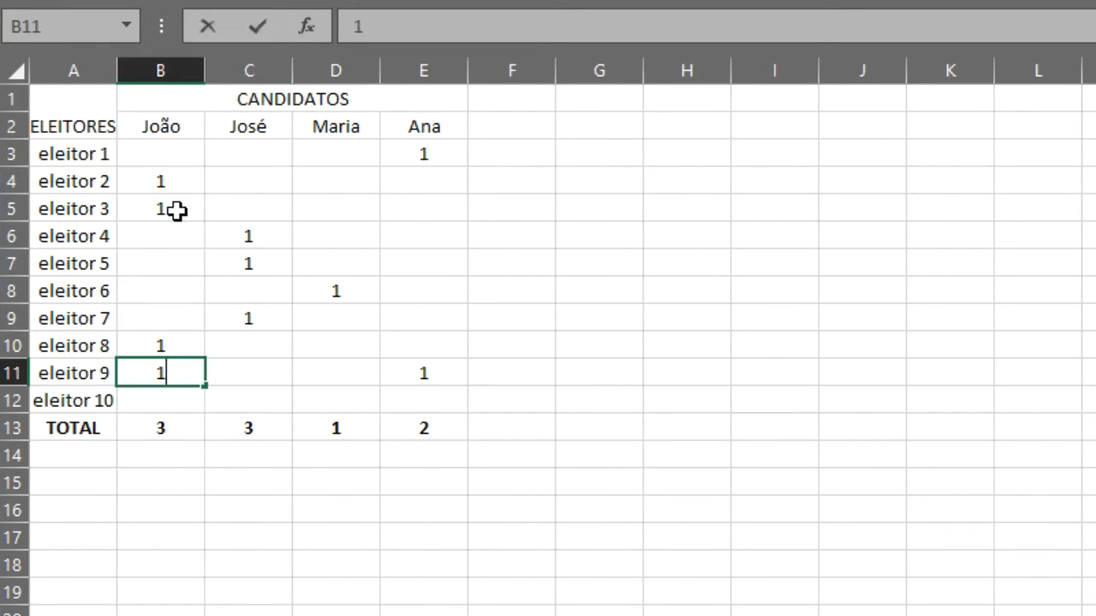
key("Return")
key("Right")
key("Left")
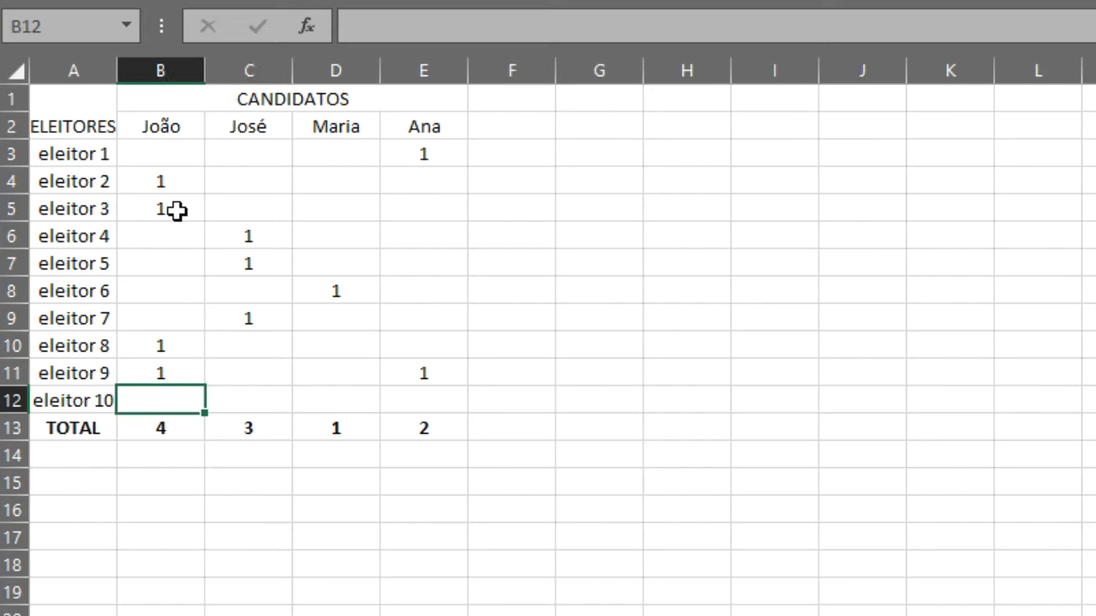
type("1")
key("Return")
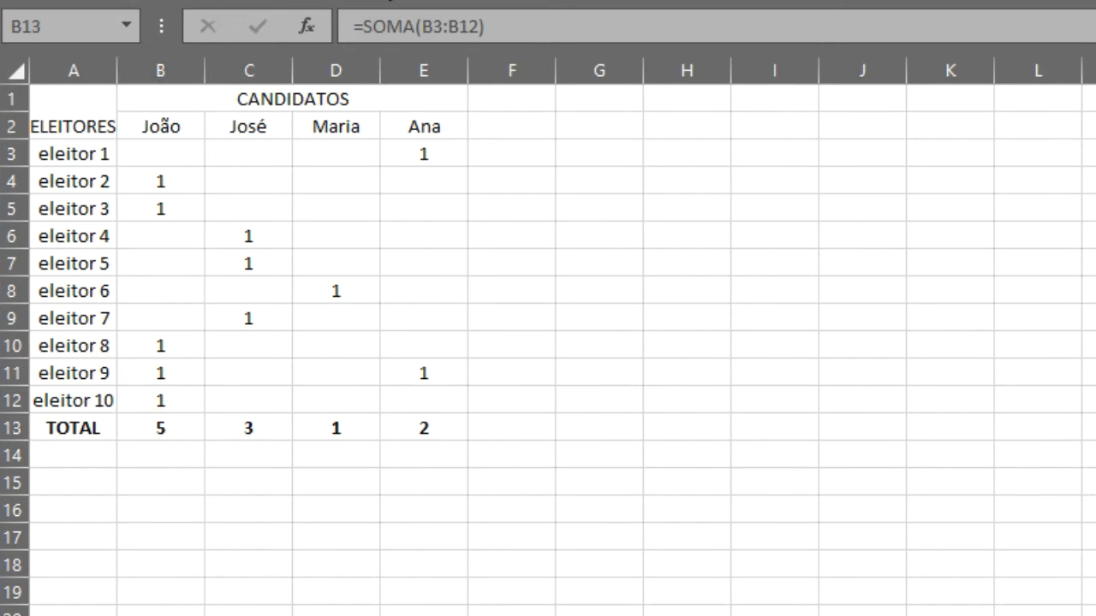
Apply all borders to the table A1:E13 and surround it with thick outside borders.
left_click(74, 102)
left_click_drag(74, 102, 346, 425)
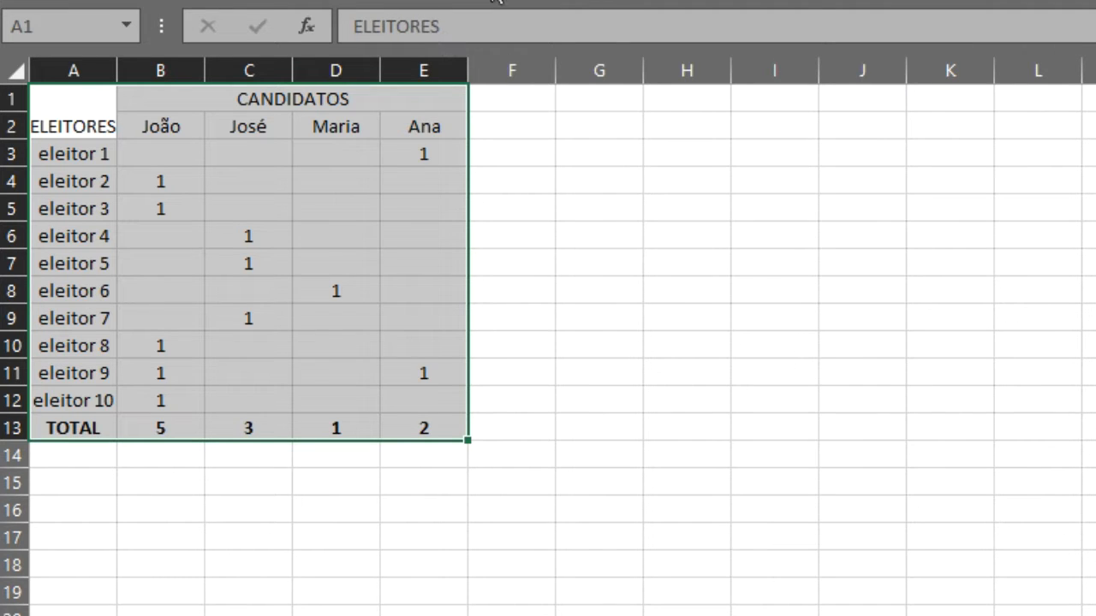
left_click(379, 0)
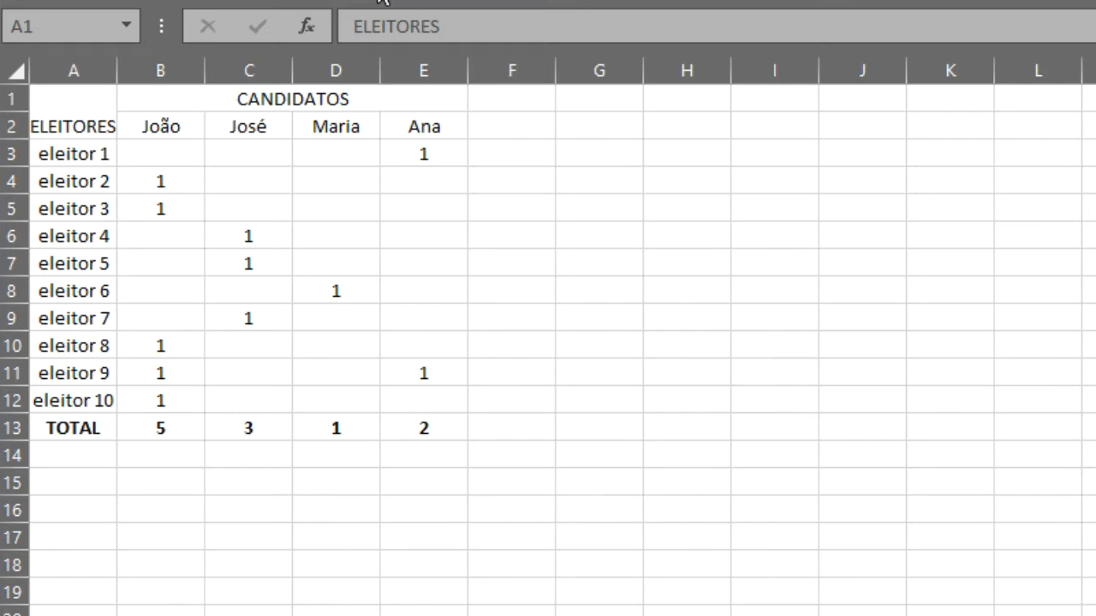
left_click(335, 94)
left_click(350, 0)
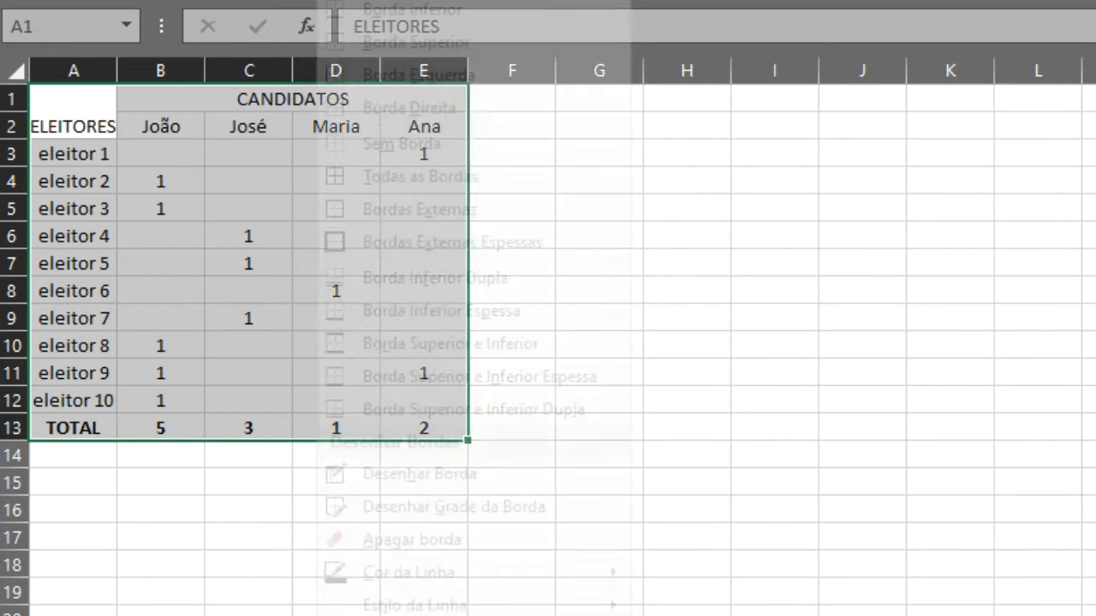
left_click(355, 178)
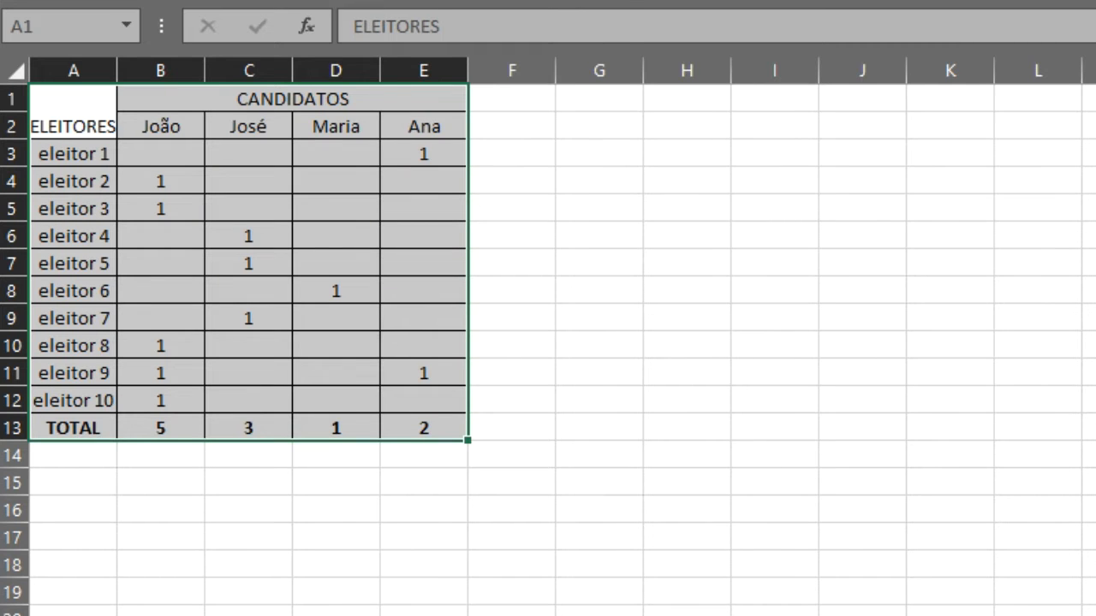
left_click(350, 0)
left_click(396, 243)
Apply thick outside borders around the TOTAL row, A13:E13.
left_click(431, 425)
left_click_drag(431, 426, 90, 423)
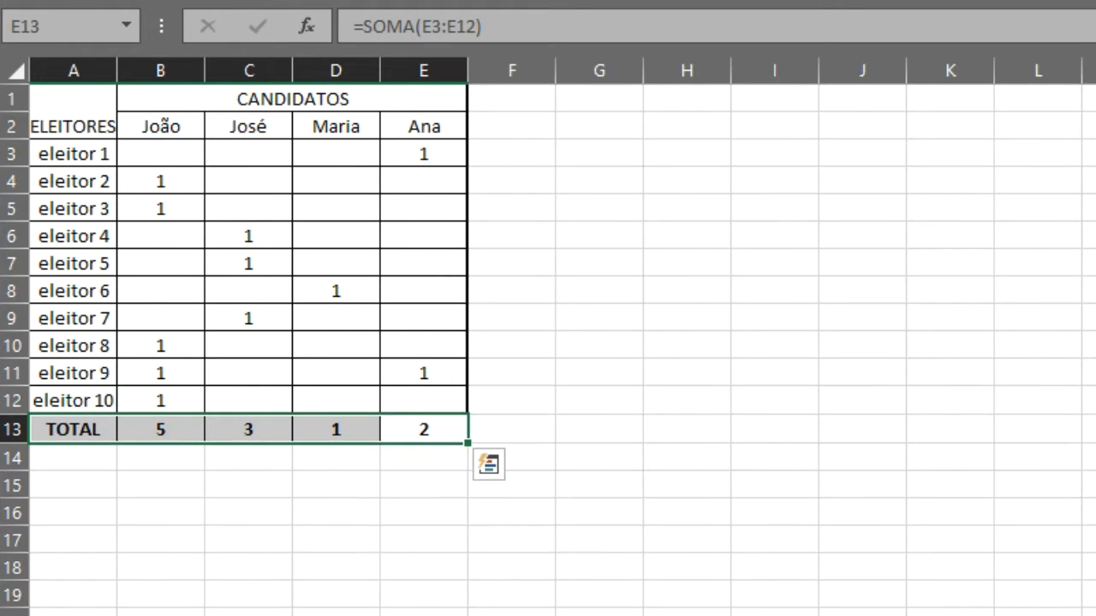
left_click(561, 282)
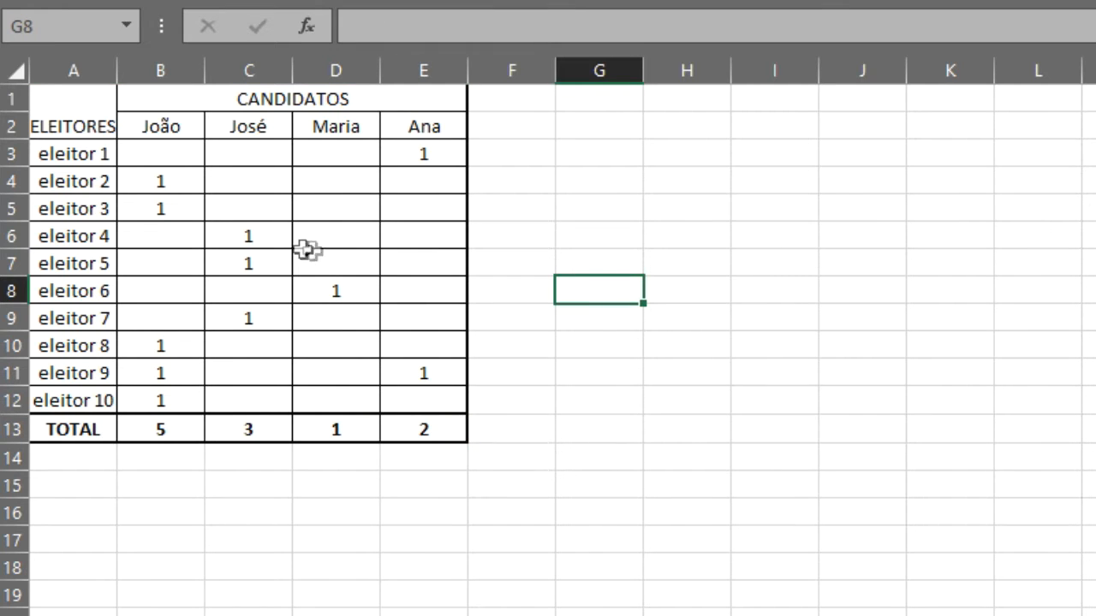
Move eleitor 4's vote of 1 from the second candidate in C6 to the third candidate in D6.
left_click(260, 237)
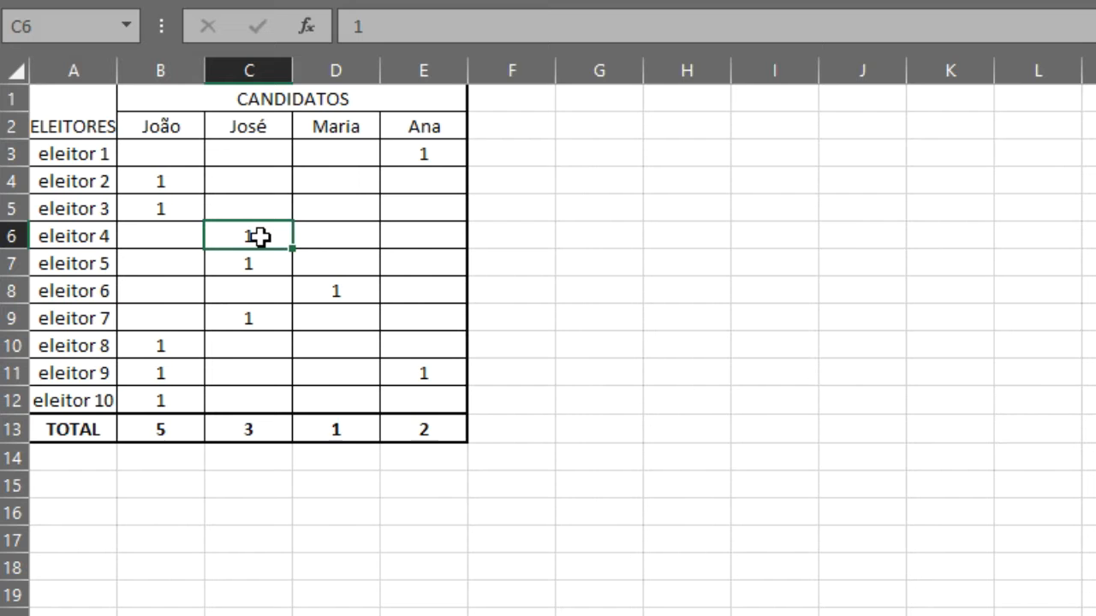
key("Delete")
key("Right")
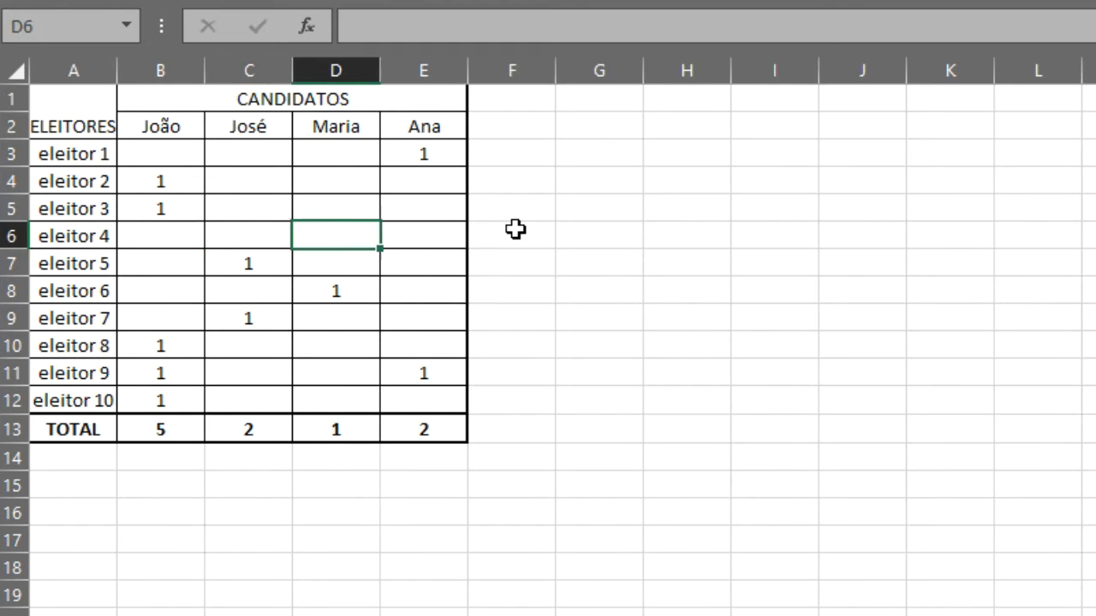
type("1")
key("Return")
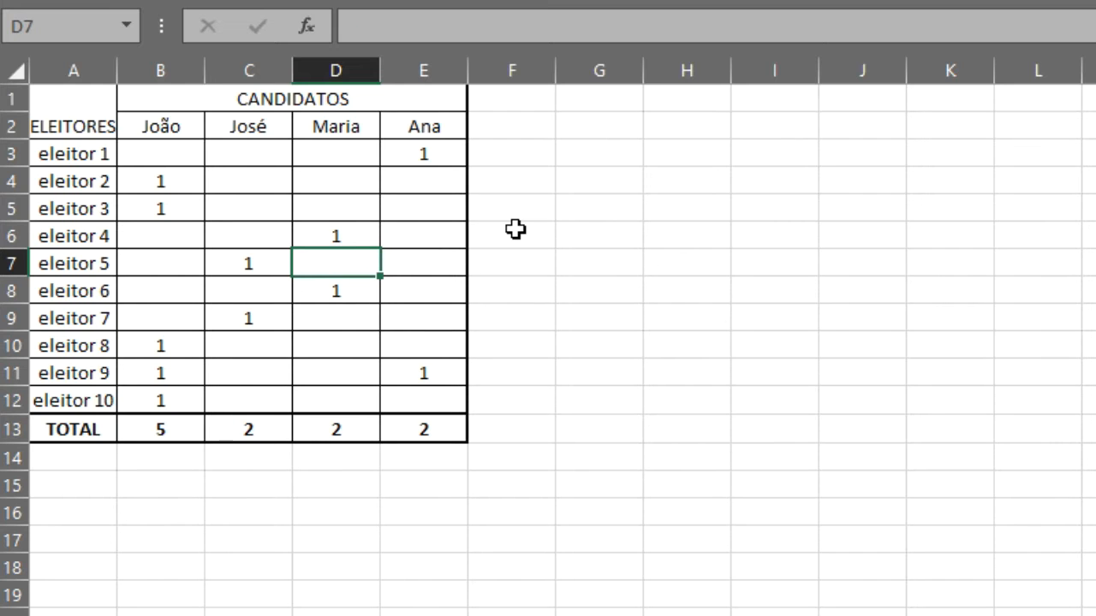
Test the third candidate's total by setting D6 to 100, and return D6 to 1.
key("Up")
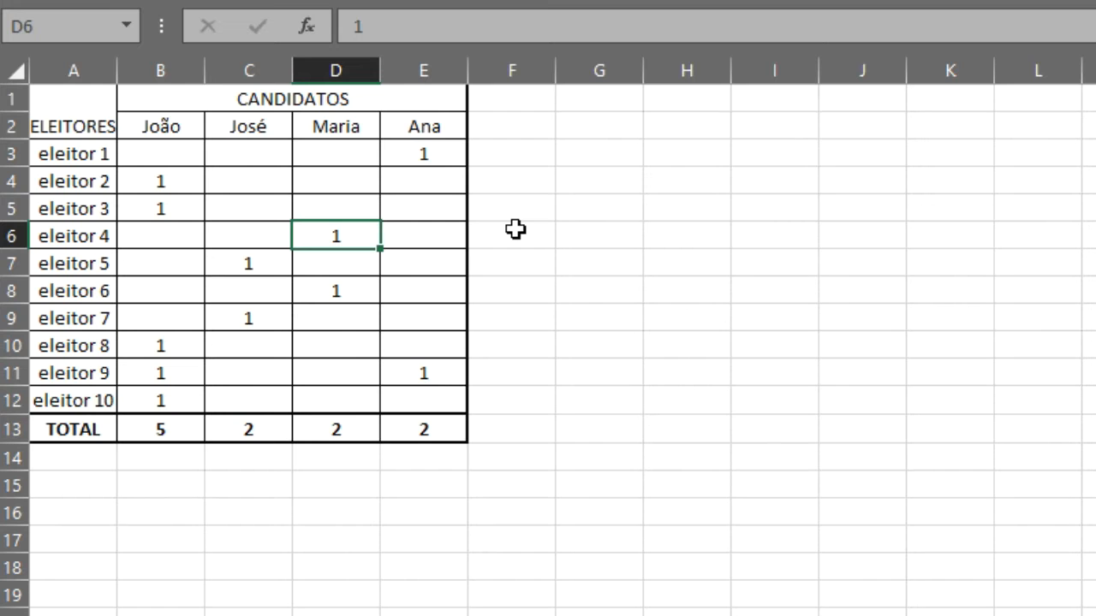
type("100")
key("Return")
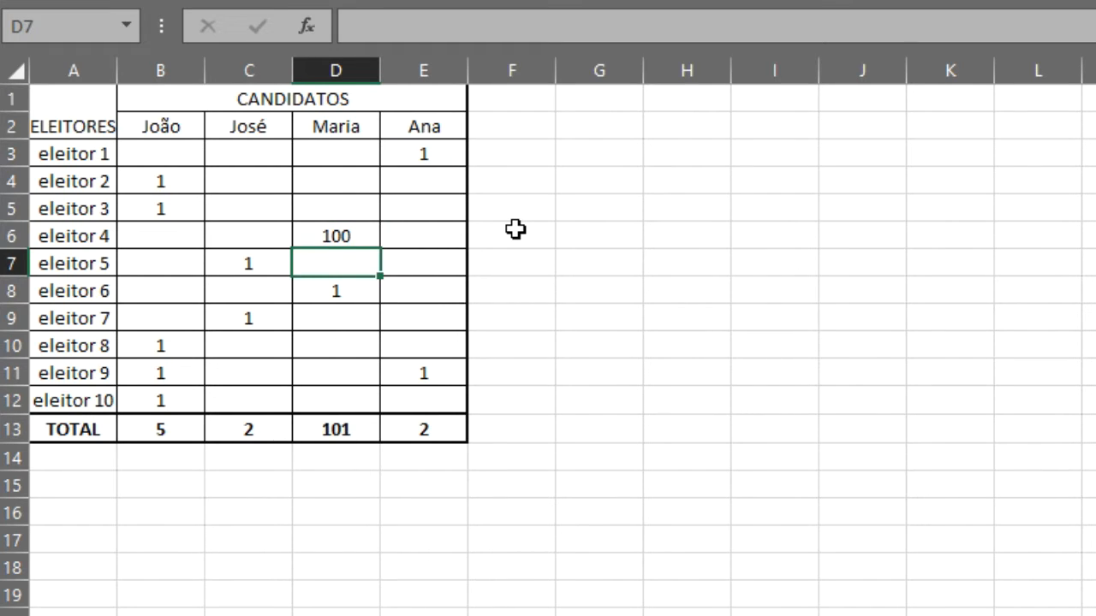
key("Up")
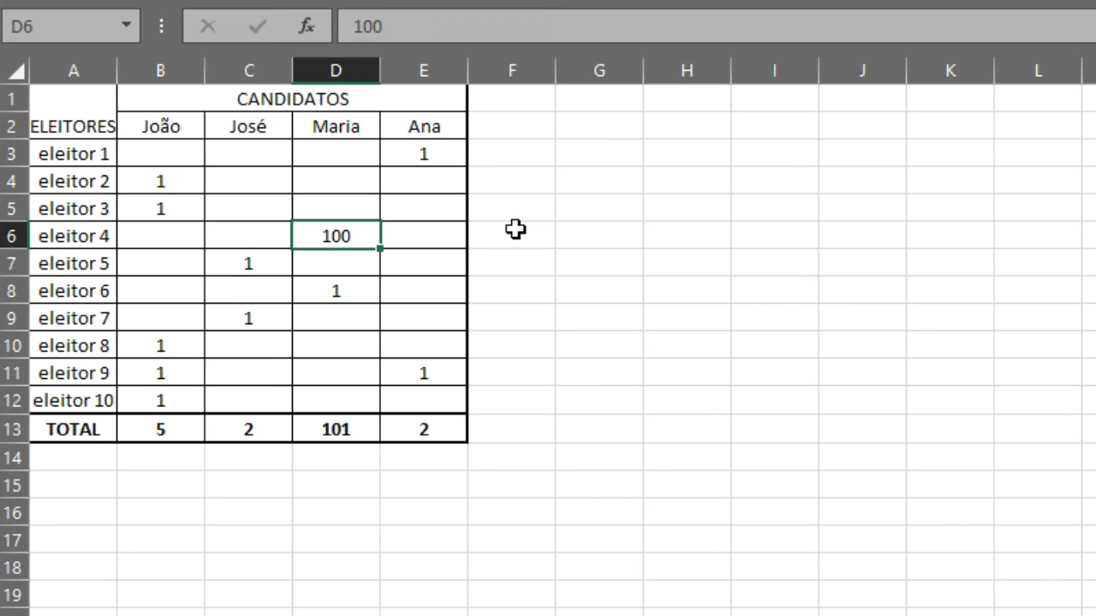
type("1")
key("Return")
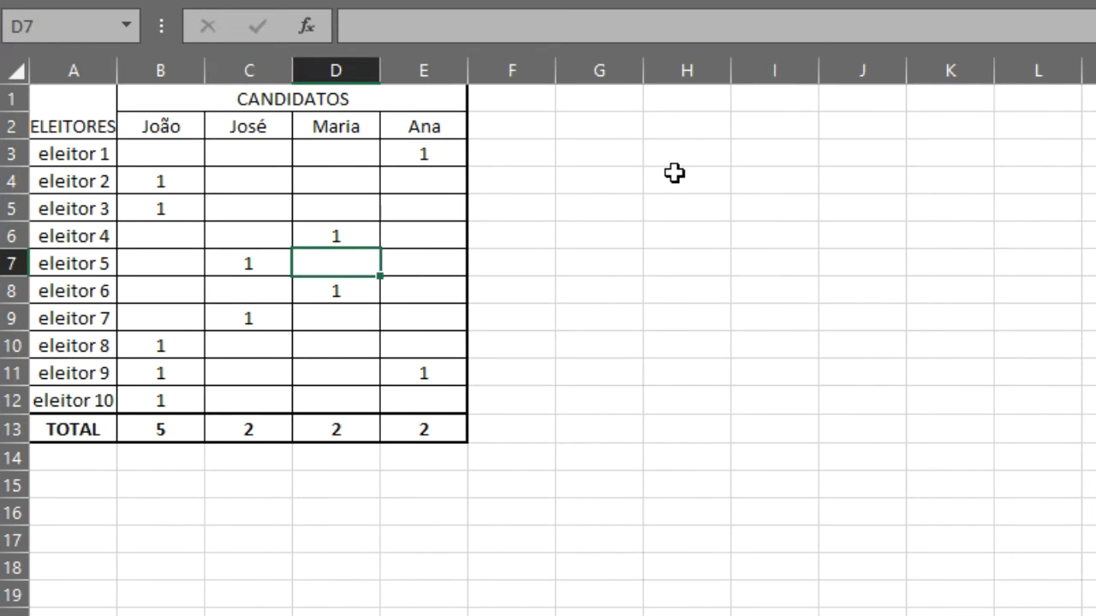
Paste the copied PRESIDENTE vote bulletin image and position it beside the table, across columns I to L.
left_click(608, 129)
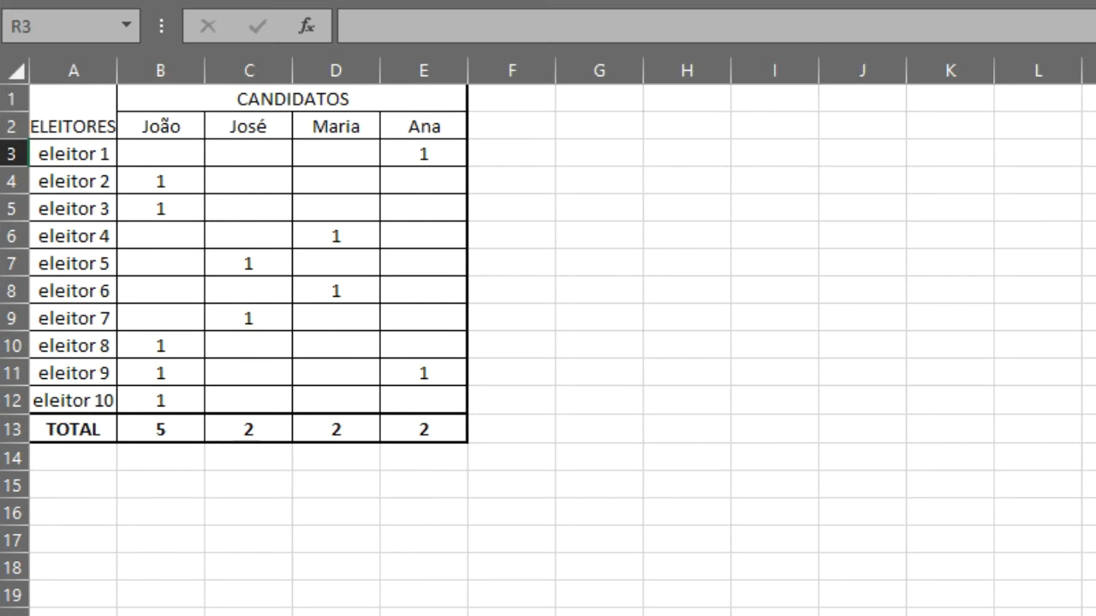
key("ctrl+v")
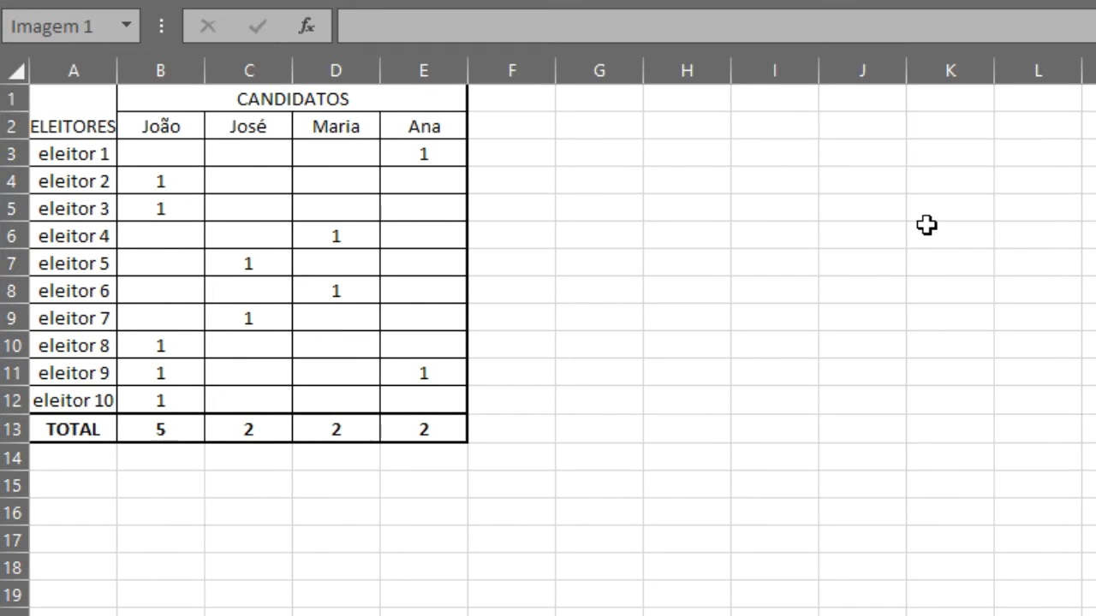
left_click_drag(1095, 201, 573, 169)
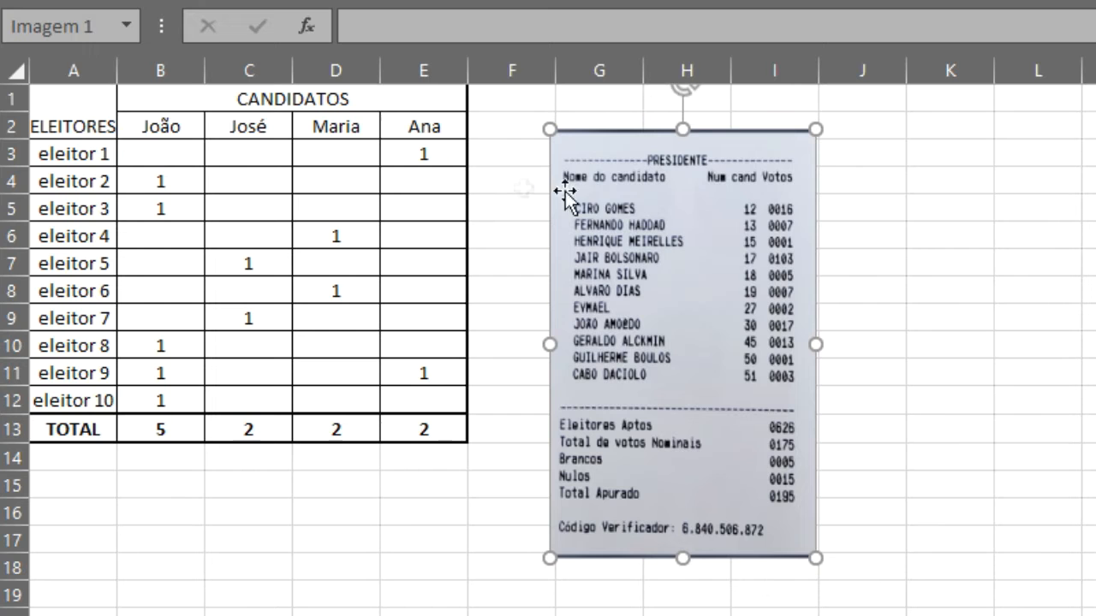
left_click_drag(603, 195, 837, 192)
Add the column headers Brancos in F2 and Nulos in G2.
left_click(525, 126)
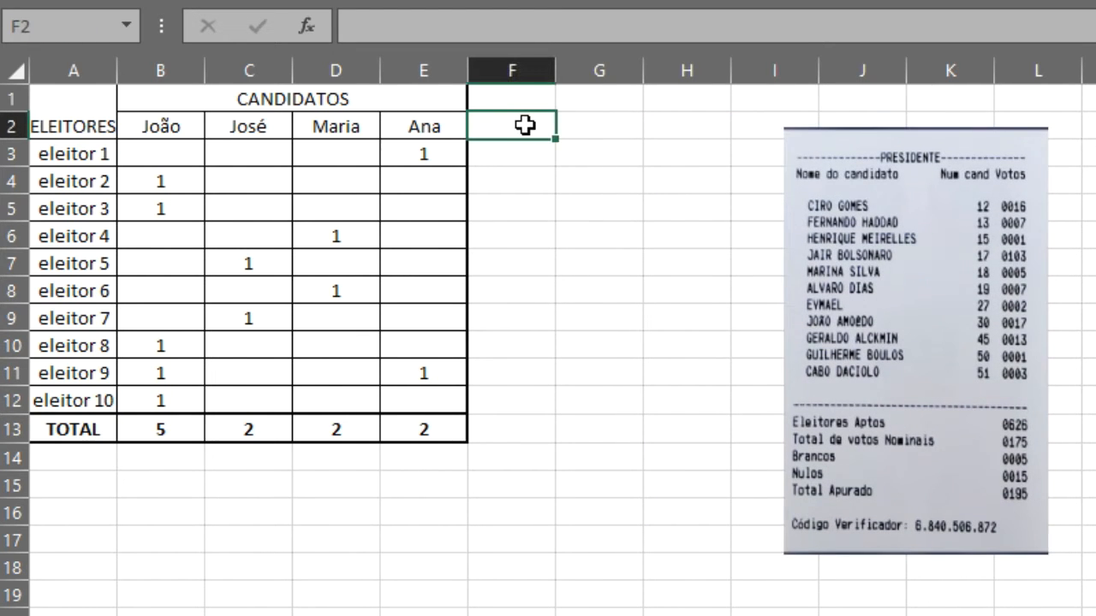
type("Ra")
key("BackSpace")
key("BackSpace")
type("BRancos")
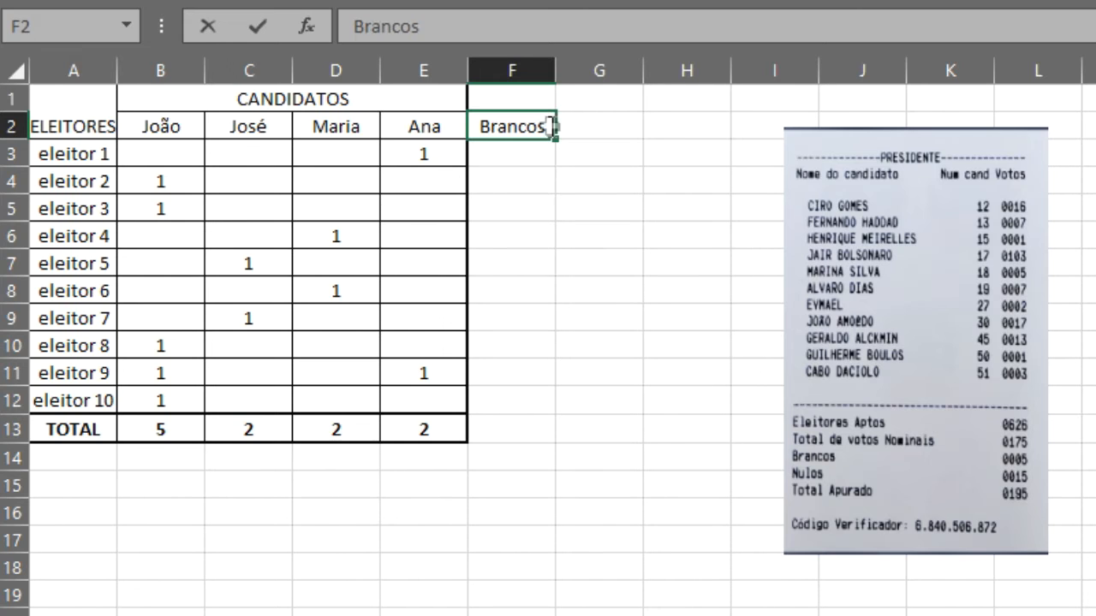
key("Return")
key("Up")
key("Right")
type("Nulos")
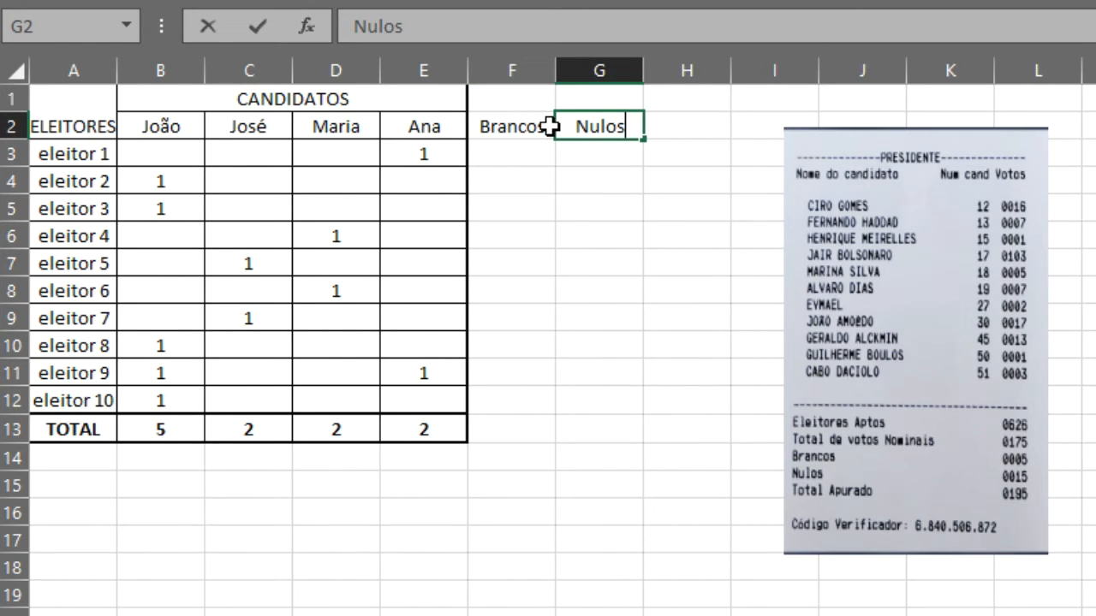
key("Return")
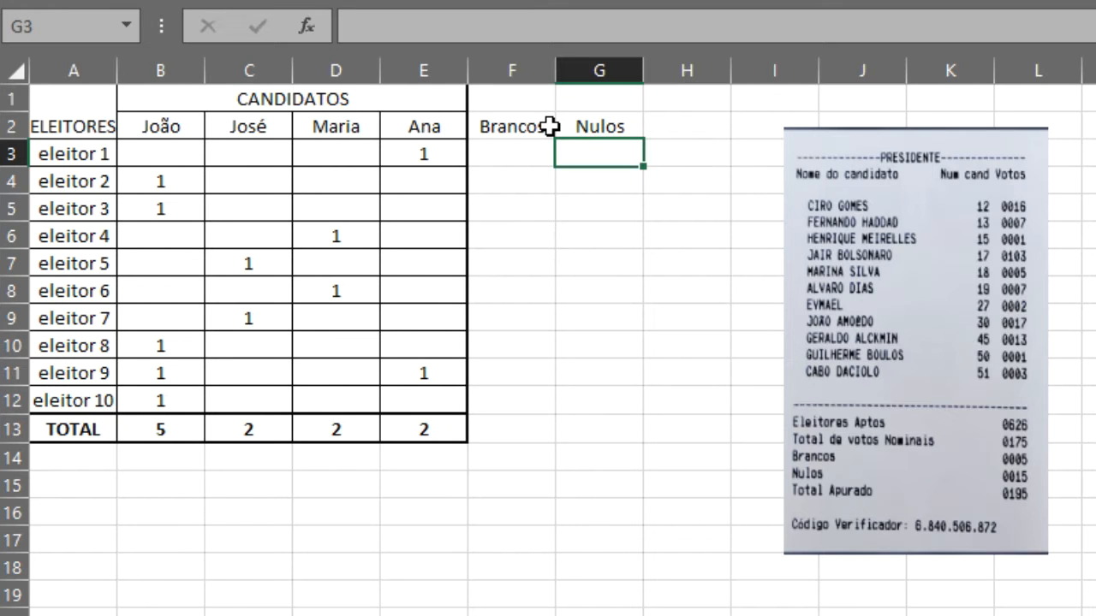
left_click(147, 103)
double_click(147, 103)
left_click_drag(146, 103, 384, 120)
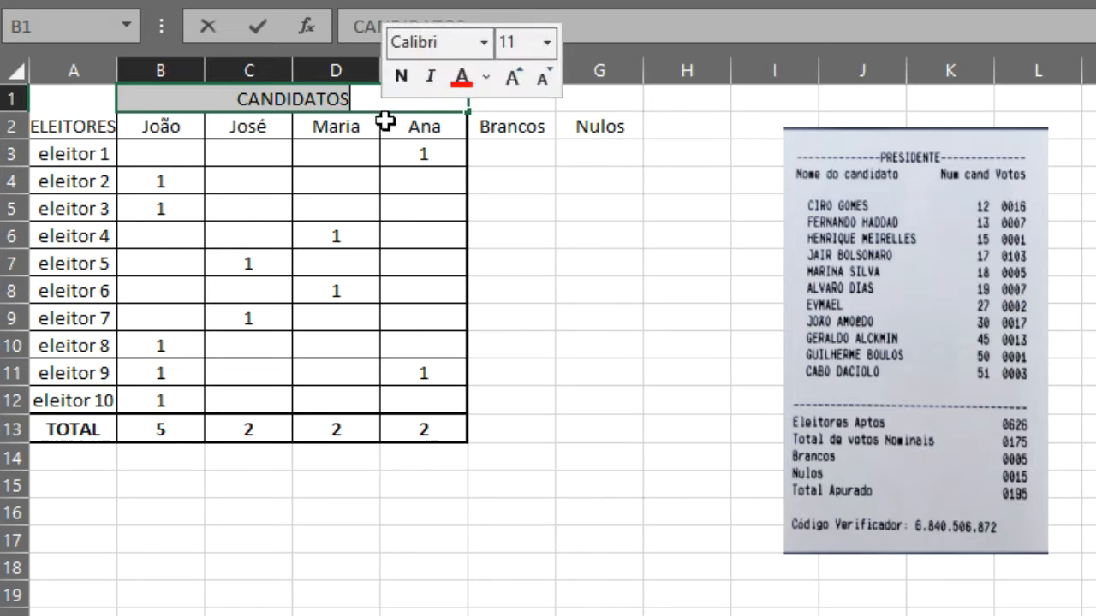
left_click(599, 288)
Apply all borders and thick outside borders to the extended table A1:G13.
left_click_drag(605, 100, 82, 419)
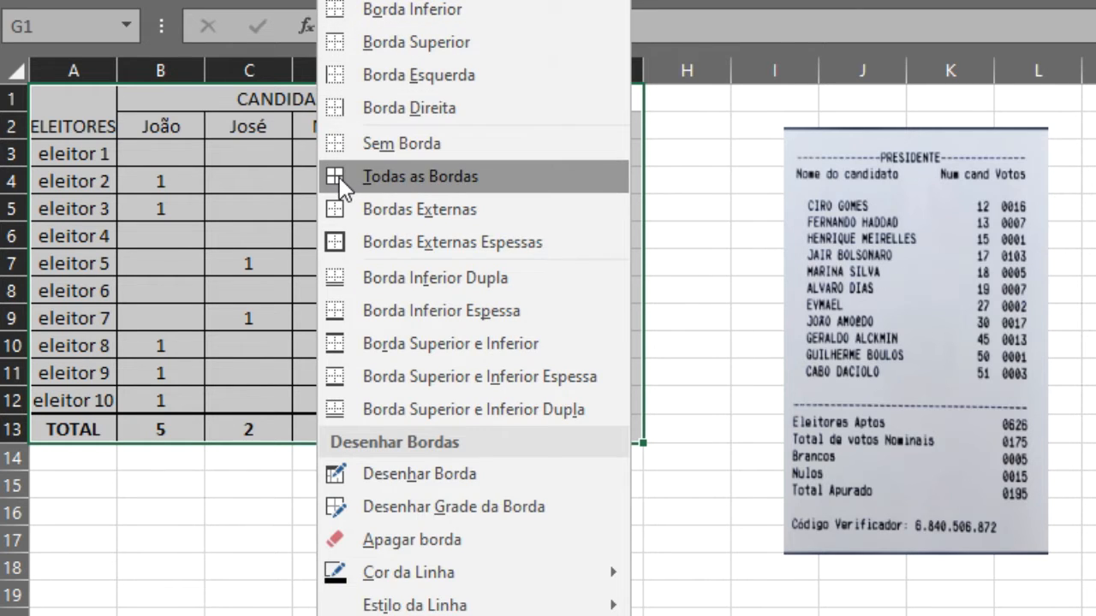
left_click(344, 177)
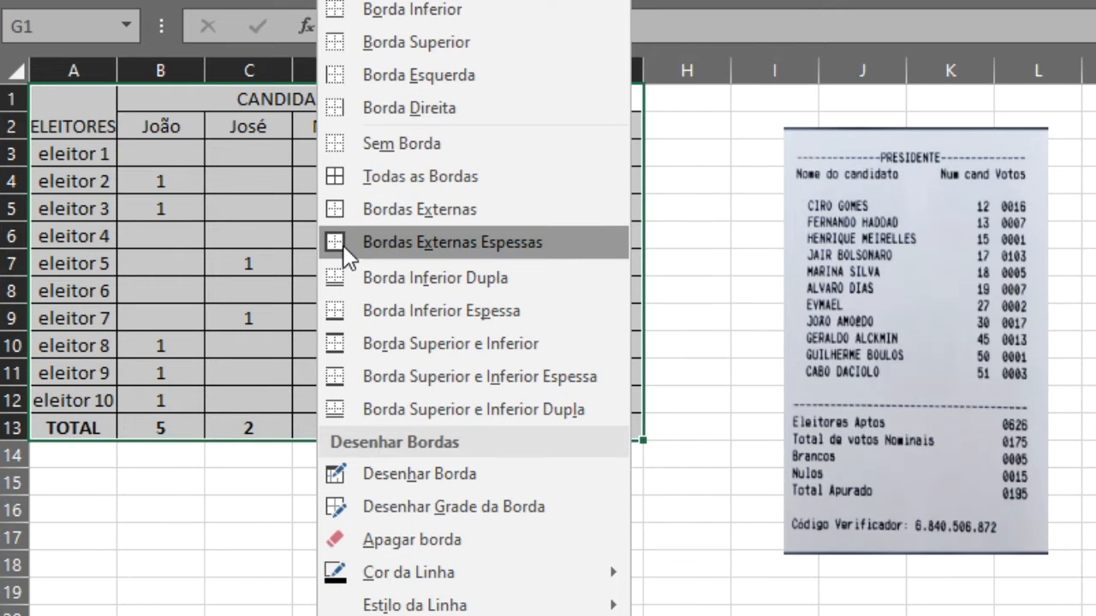
left_click(342, 245)
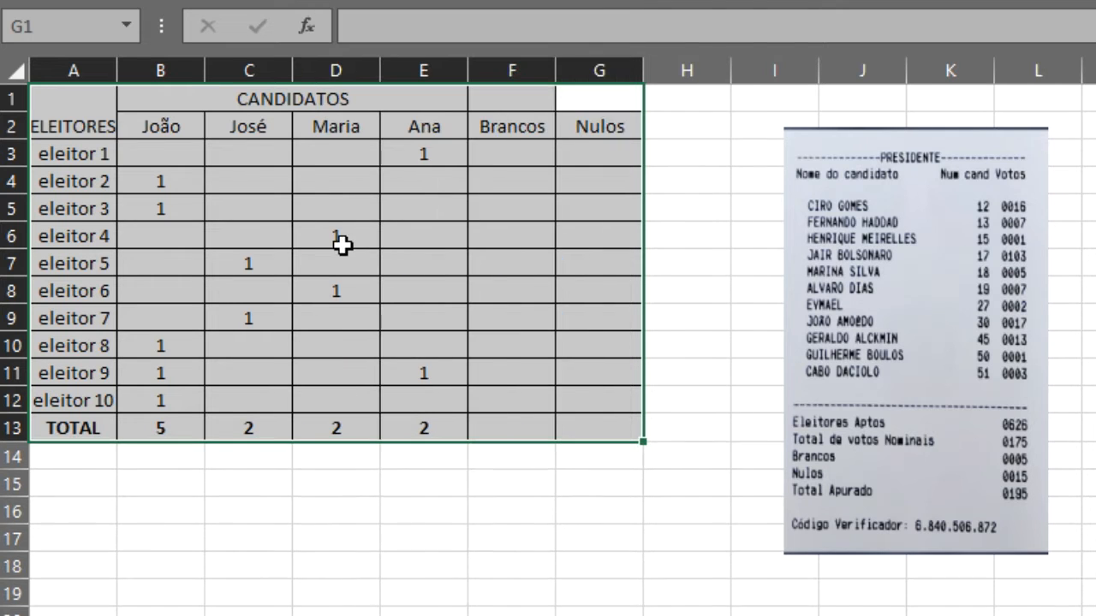
Copy the total formula from E13 across to the Brancos and Nulos columns, F13:G13.
left_click(444, 426)
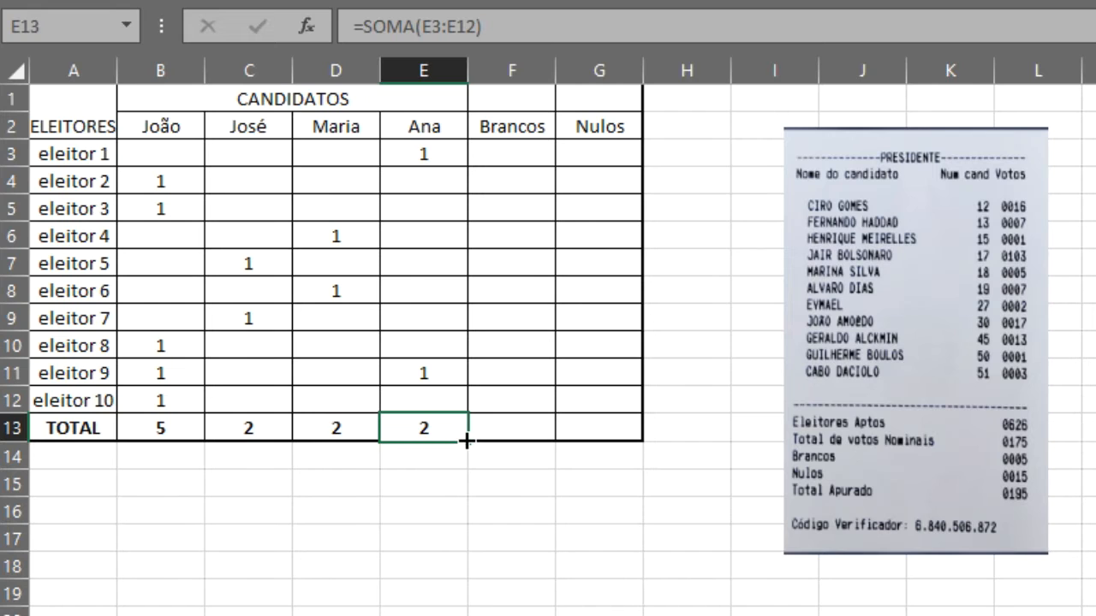
left_click_drag(488, 440, 611, 432)
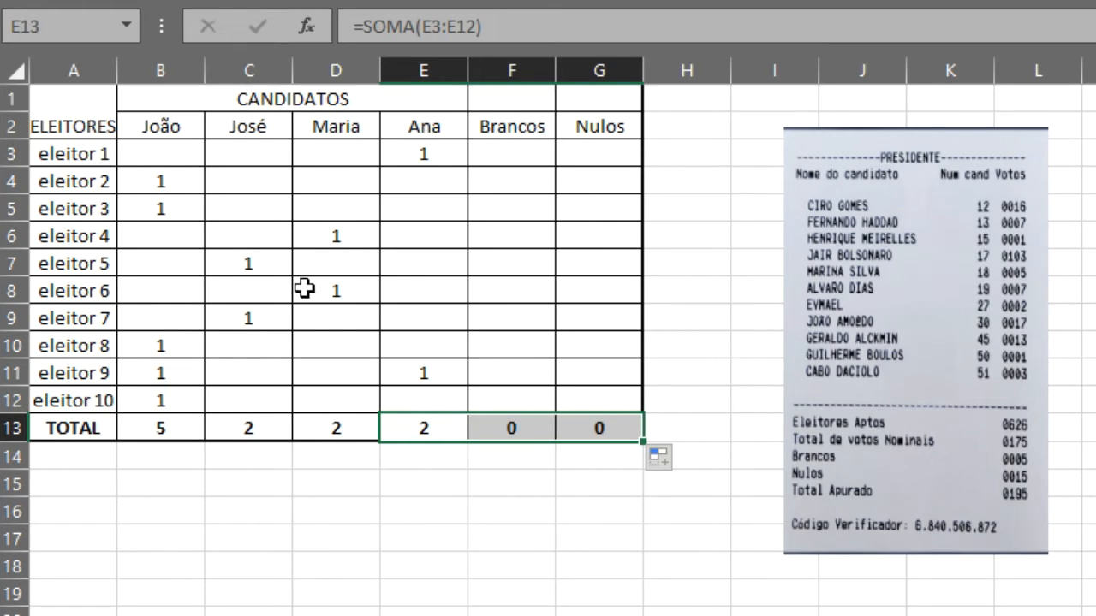
left_click(161, 353)
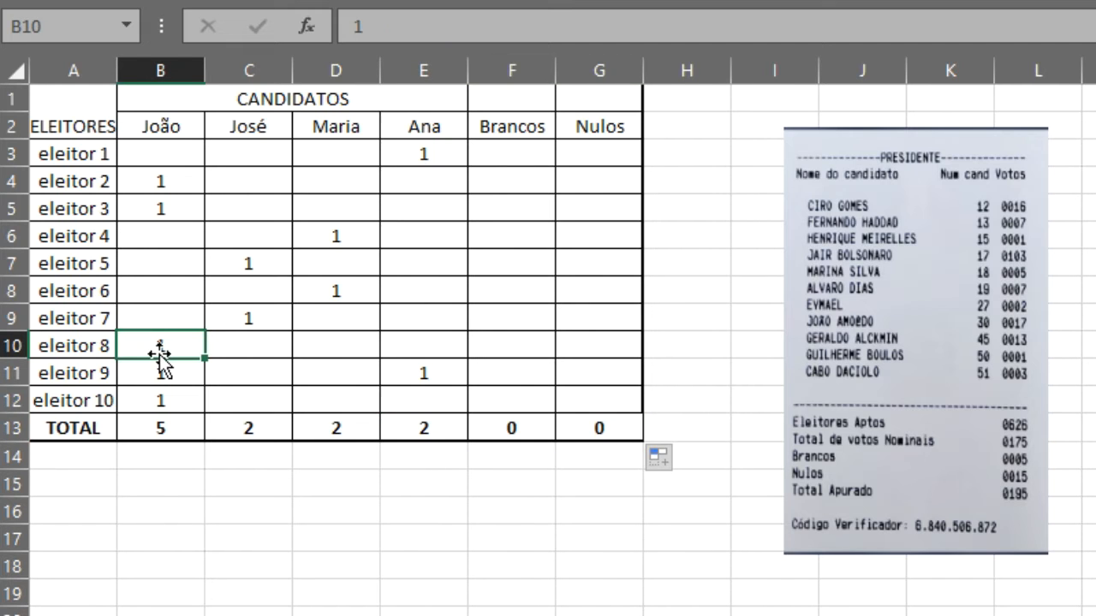
Move eleitor 6's vote of 1 from the third candidate in D8 to Brancos in F8.
left_click(336, 287)
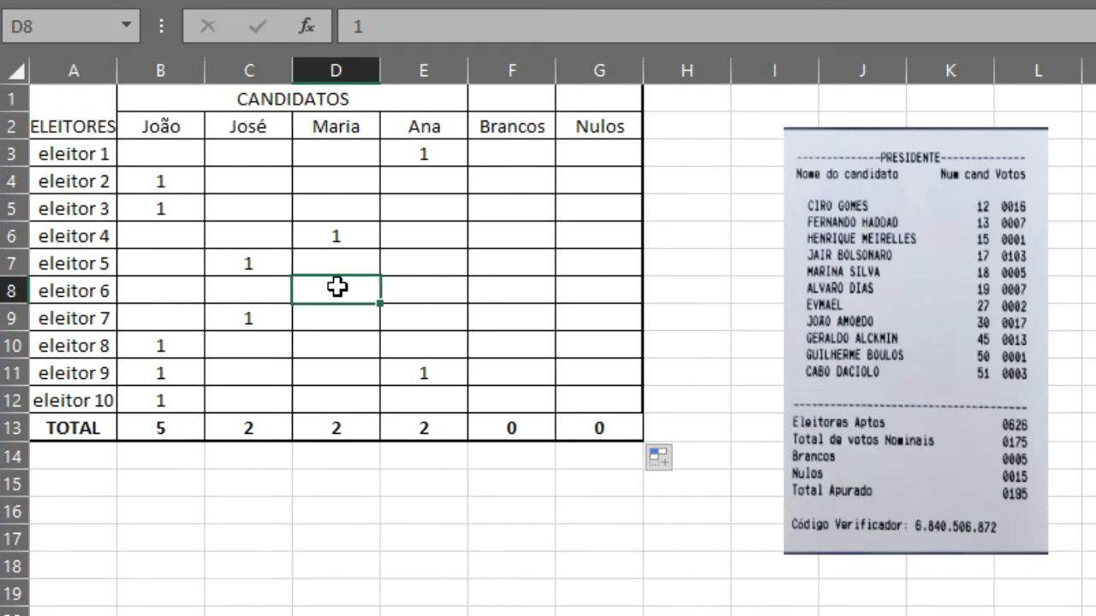
key("Delete")
key("Right")
key("Right")
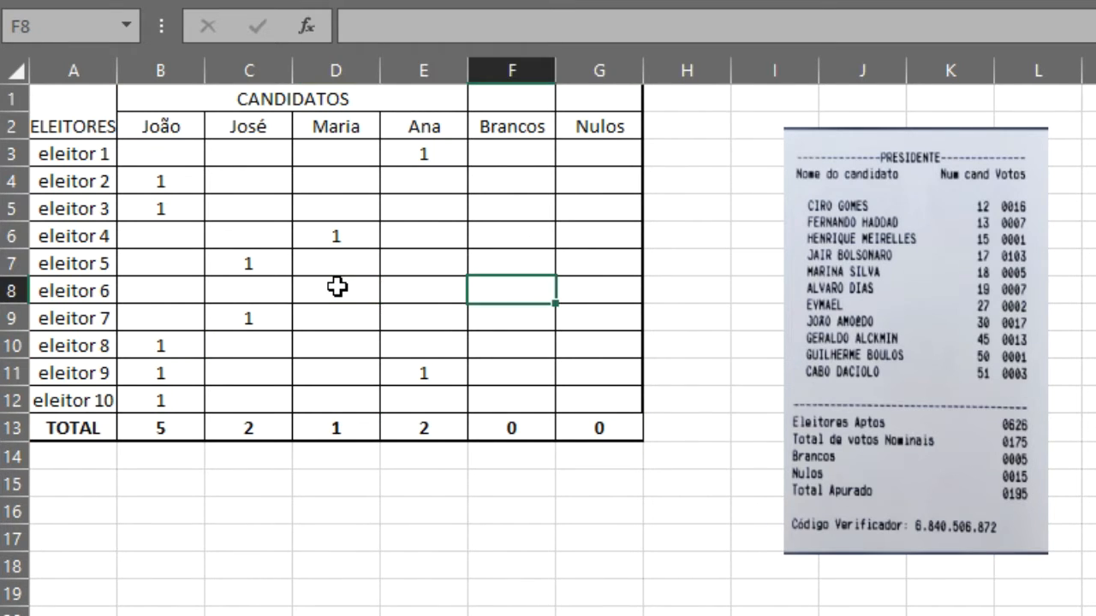
type("1")
key("Up")
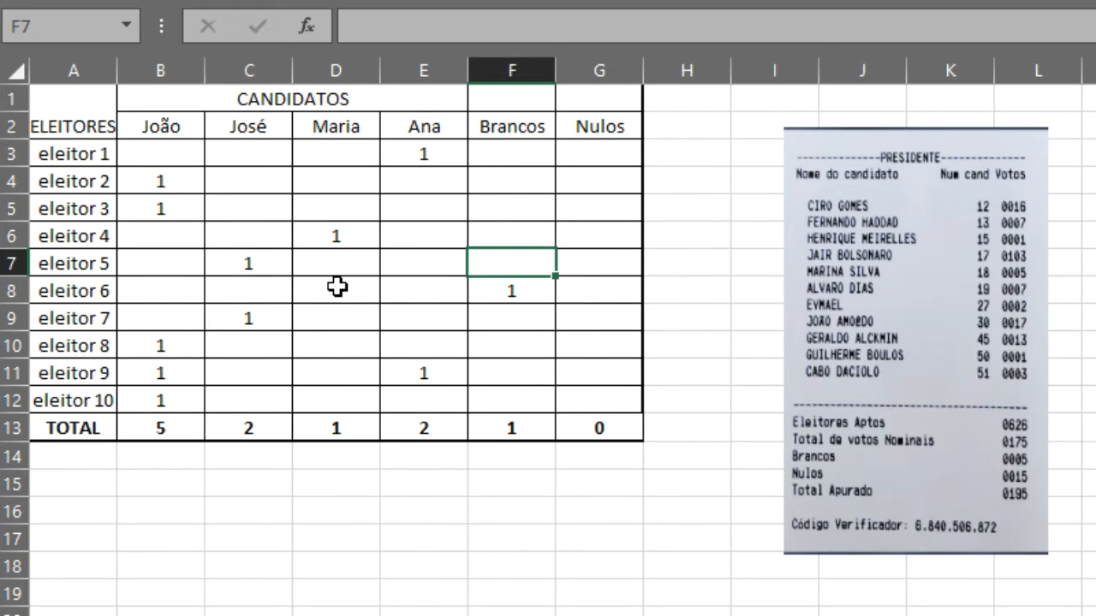
Move eleitor 4's vote of 1 from the third candidate in D6 to Nulos in G6.
key("Up")
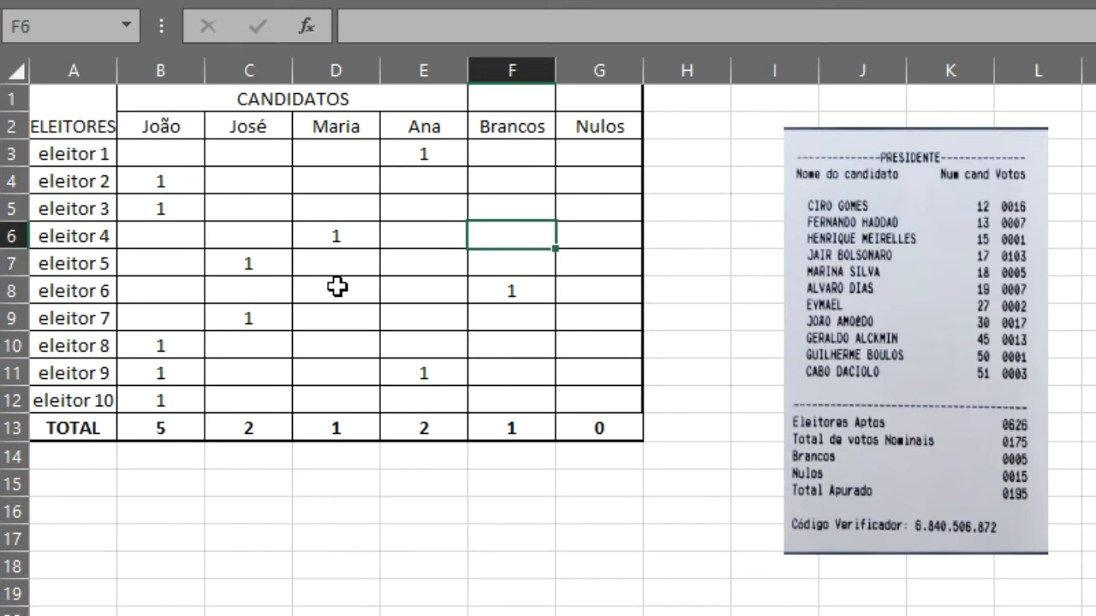
key("Left")
key("Left")
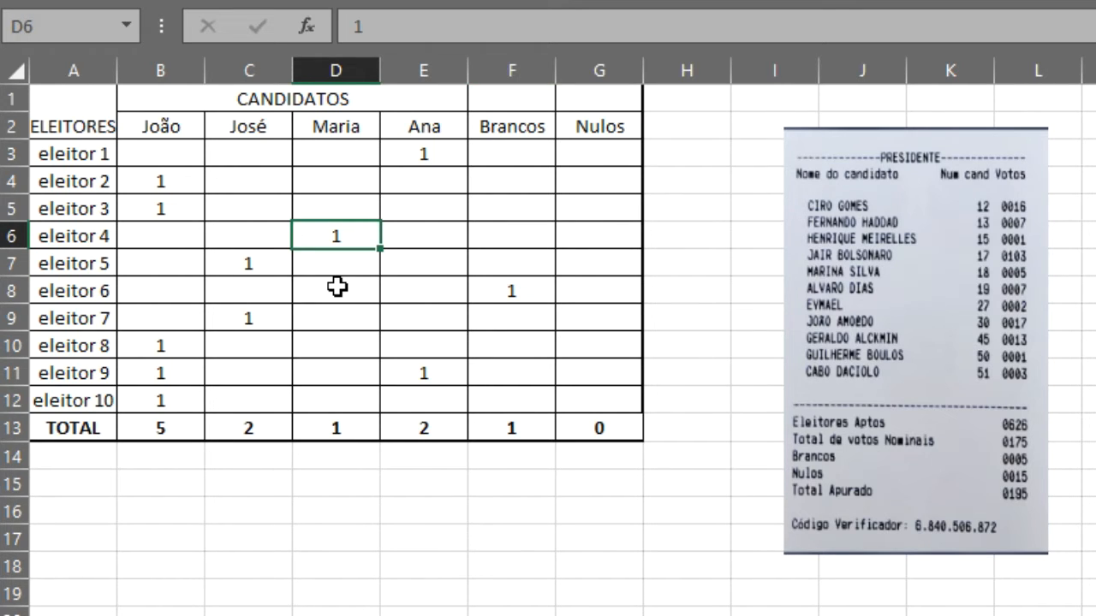
key("Delete")
key("Right")
key("Right")
key("Right")
type("1")
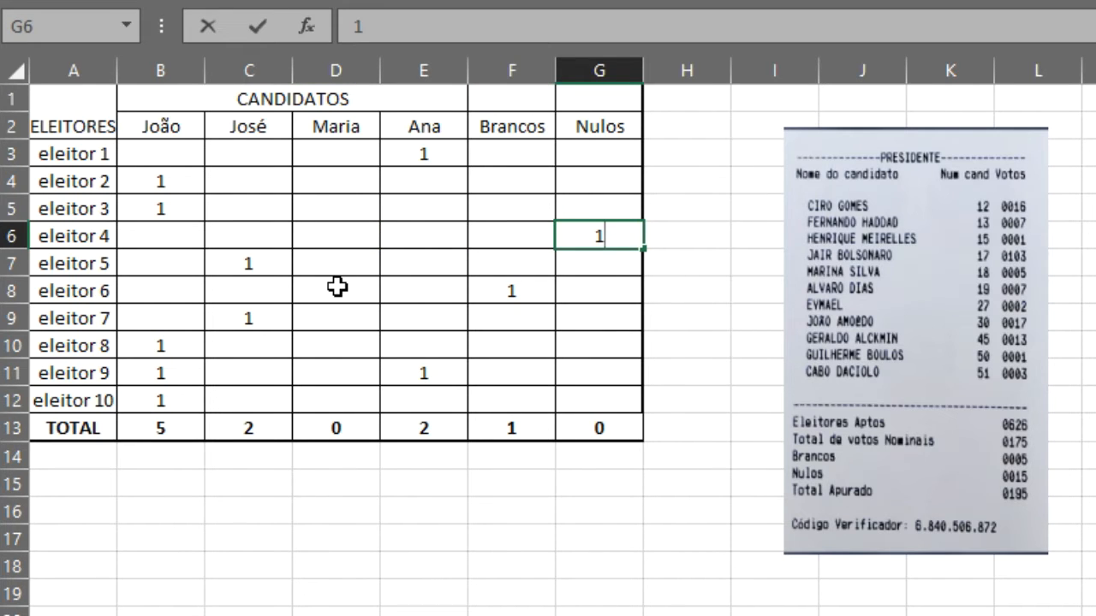
key("Return")
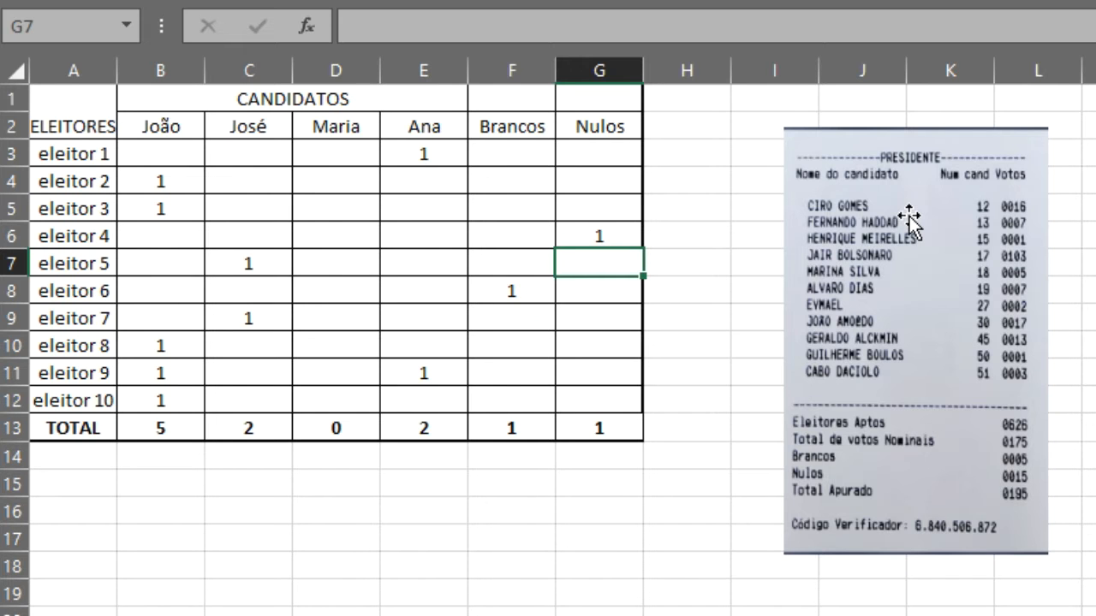
Move the bulletin image over columns C to F and copy the prepared summary block Q2:R10 to I2:J10.
left_click_drag(909, 219, 363, 221)
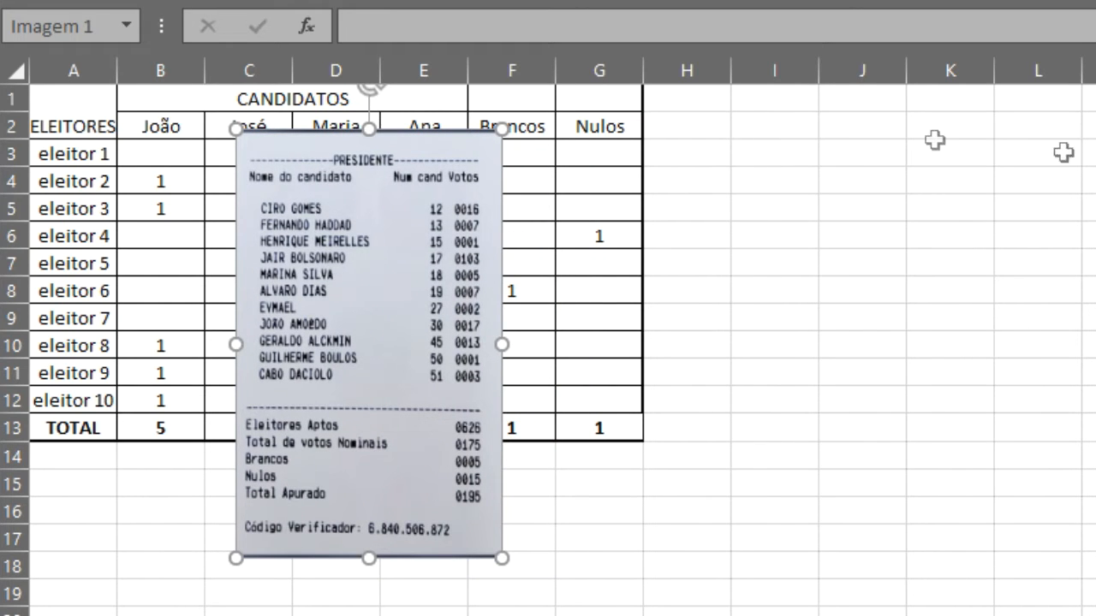
left_click(1095, 126)
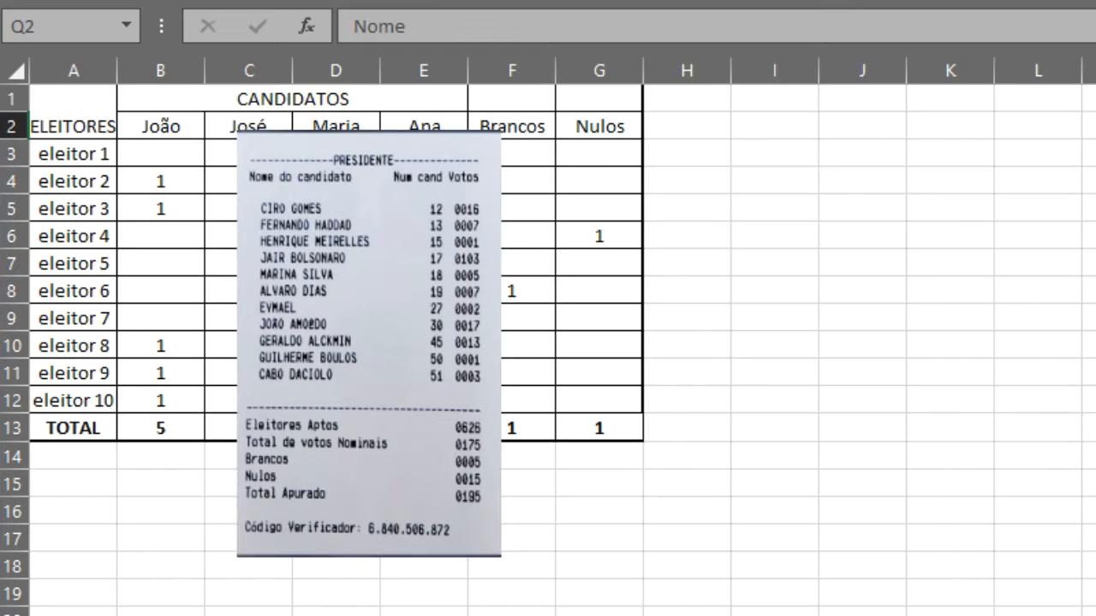
key("shift+Right")
key("shift+Down")
key("shift+Down")
key("shift+Down")
key("shift+Down")
key("shift+Down")
key("shift+Down")
key("shift+Down")
key("shift+Down")
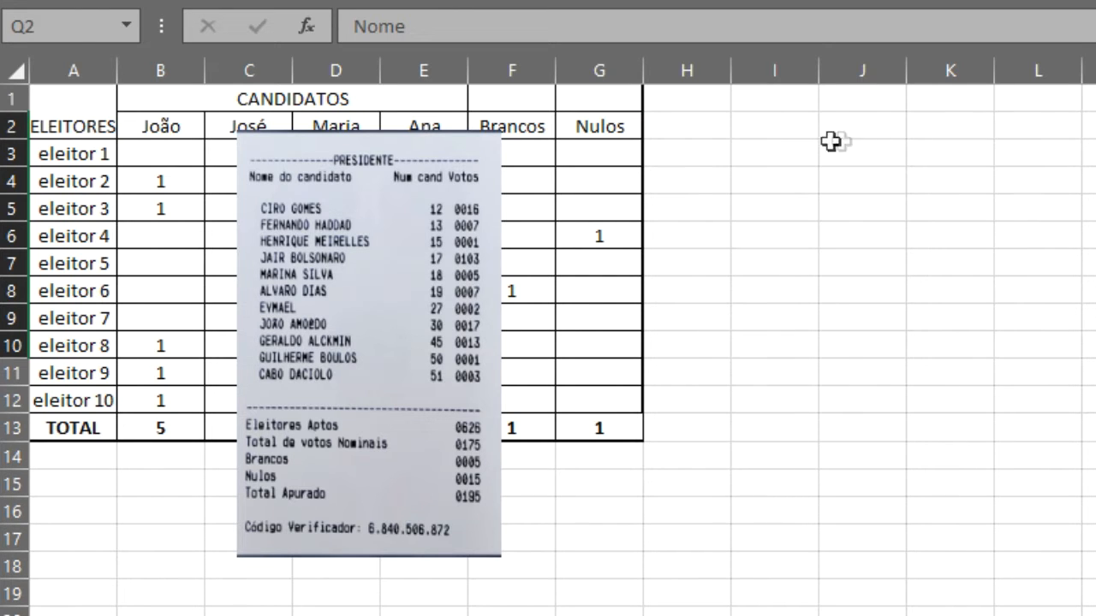
left_click(773, 125)
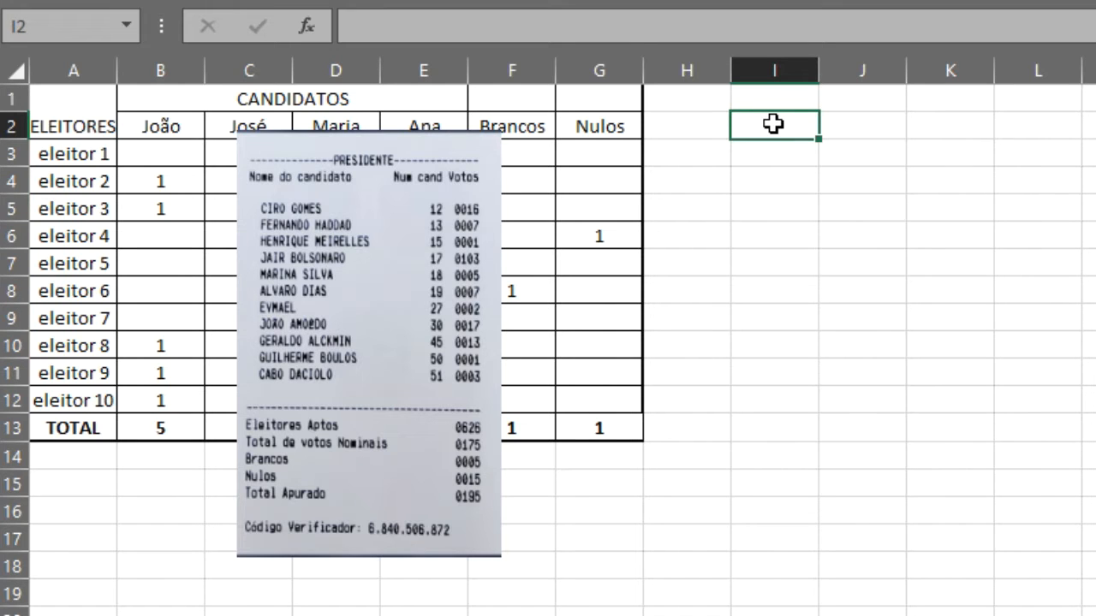
type("Nome\tVotos João José Maria Ana  Brancos Nulos Tot. Apurado")
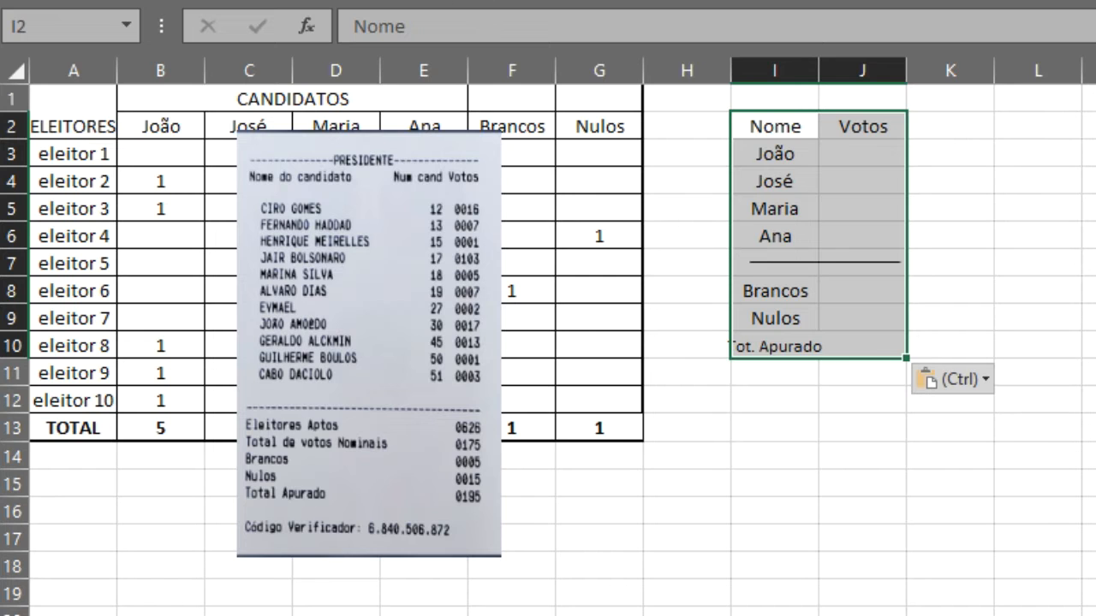
Apply all borders to the summary block I2:J10 and widen column I to fit the "Tot. Apurado" label.
left_click(357, 1)
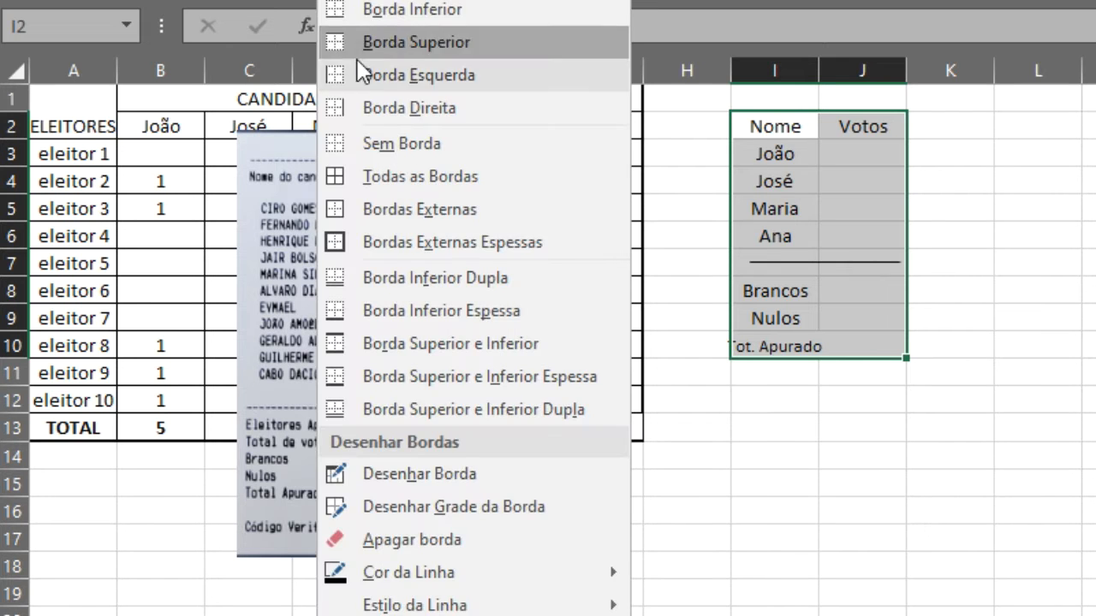
left_click(344, 169)
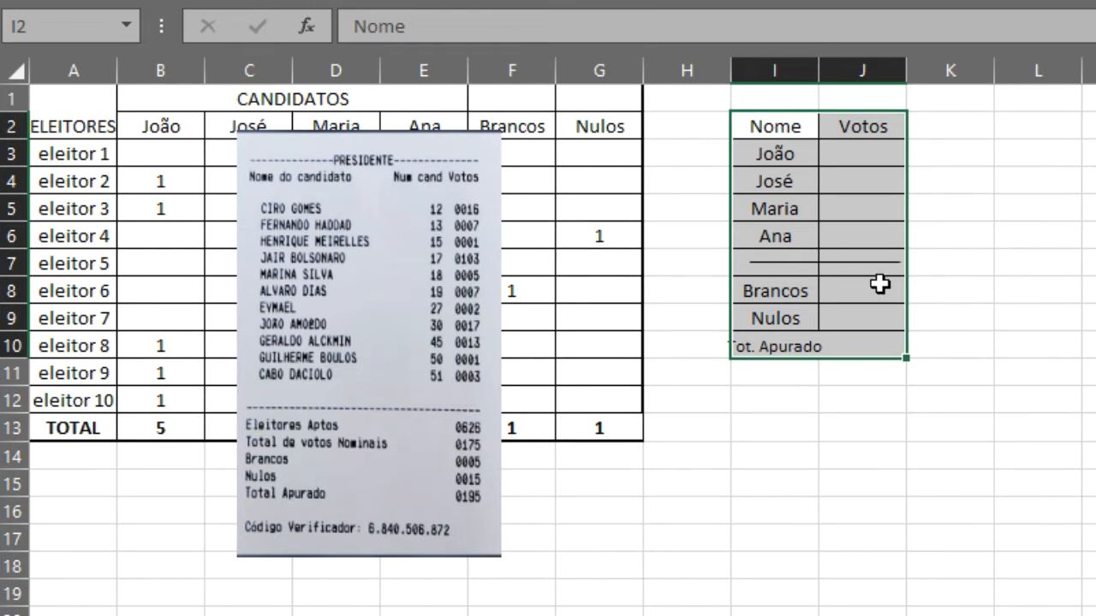
left_click(965, 291)
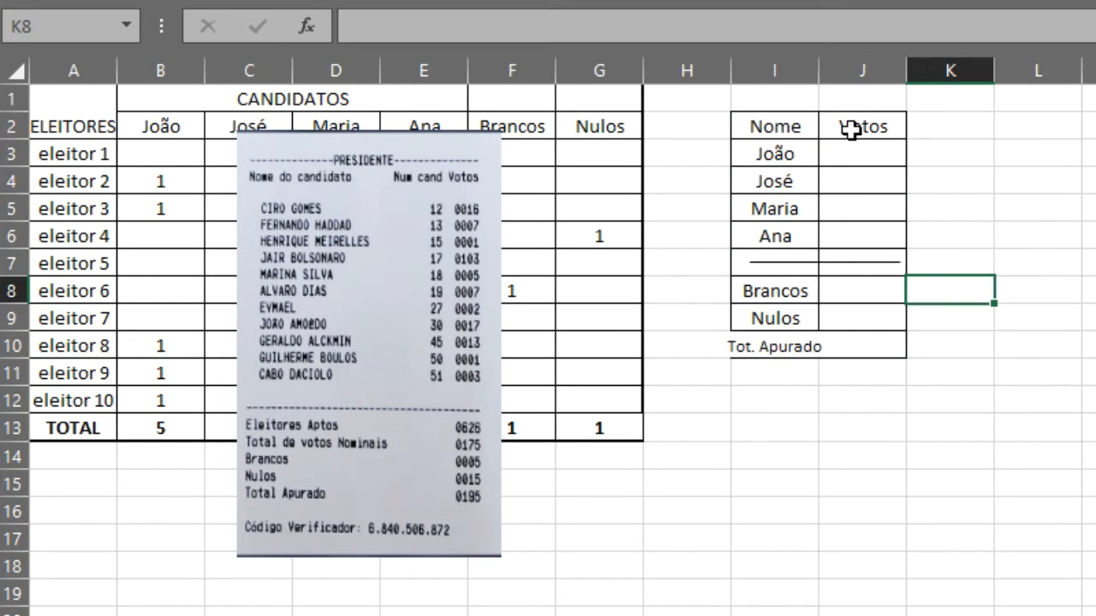
left_click_drag(823, 71, 834, 71)
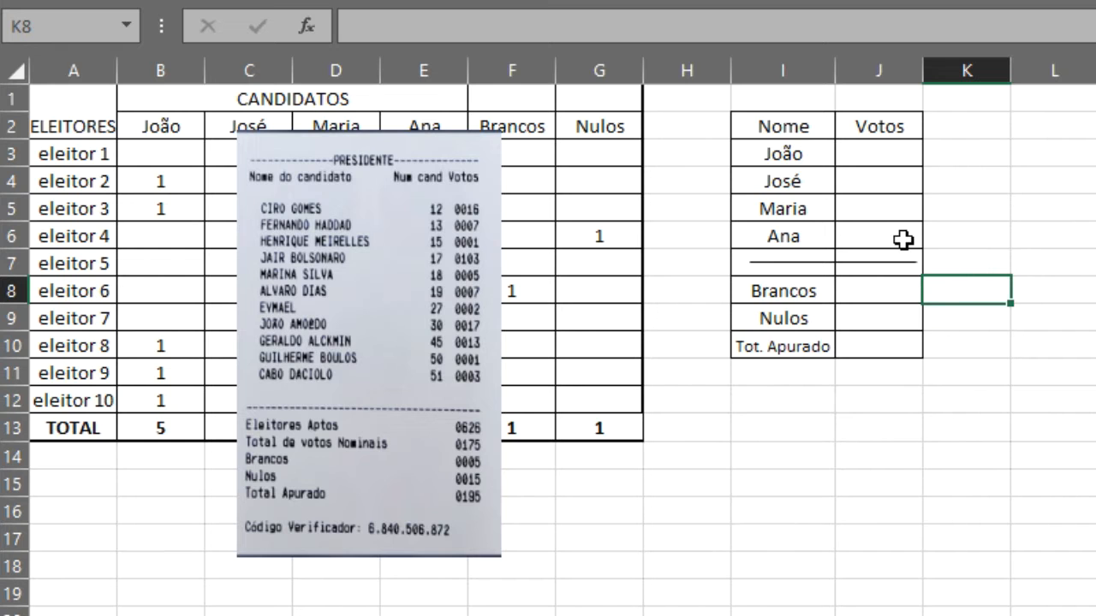
Shift the bulletin image over columns D to F and delete the horizontal line drawn across row 7 of the summary.
left_click_drag(562, 194, 1057, 200)
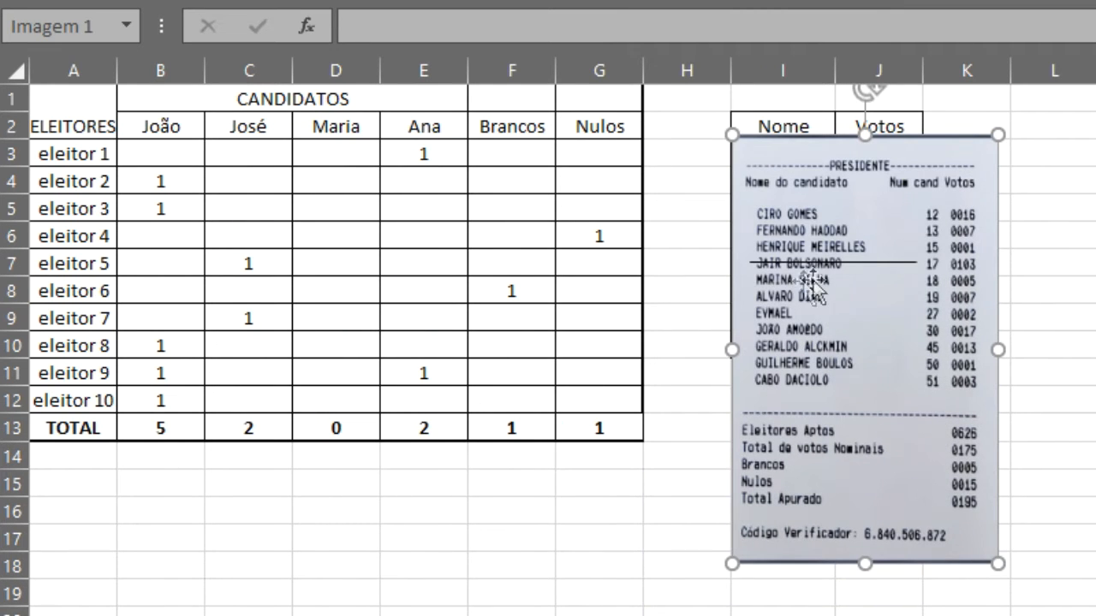
left_click_drag(844, 298, 406, 276)
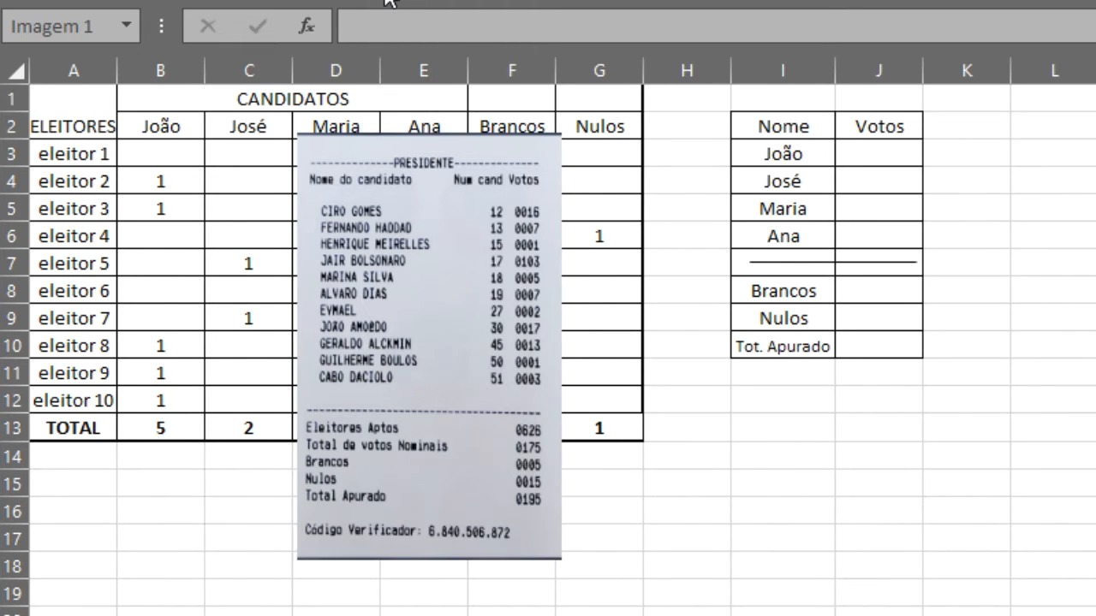
left_click(805, 262)
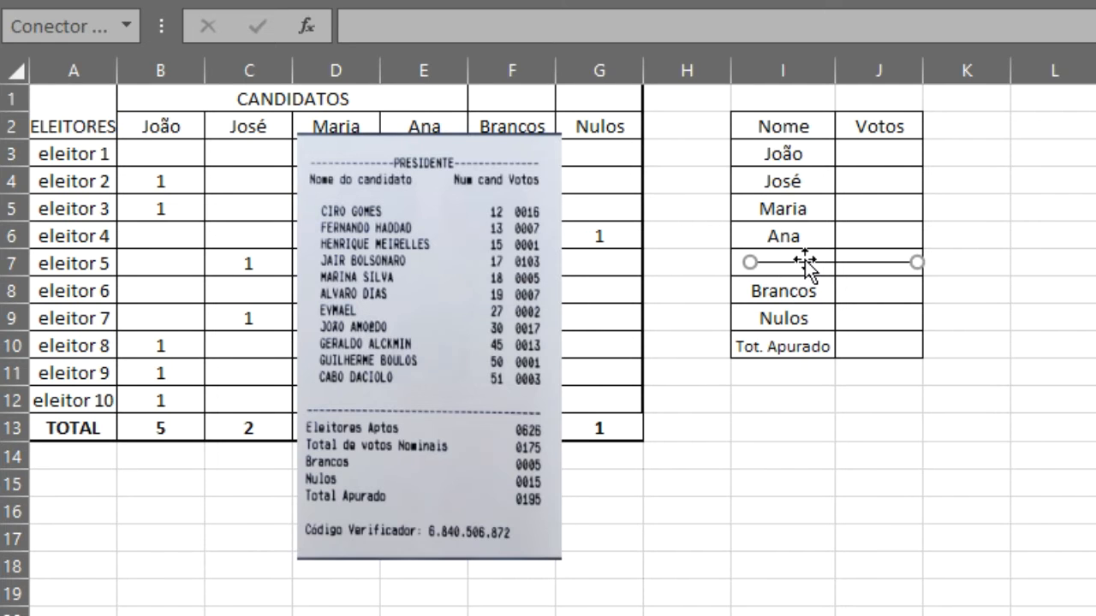
key("Delete")
Enter the label "Vot. Válidos" in I7 and reduce its font size by one step.
left_click(805, 261)
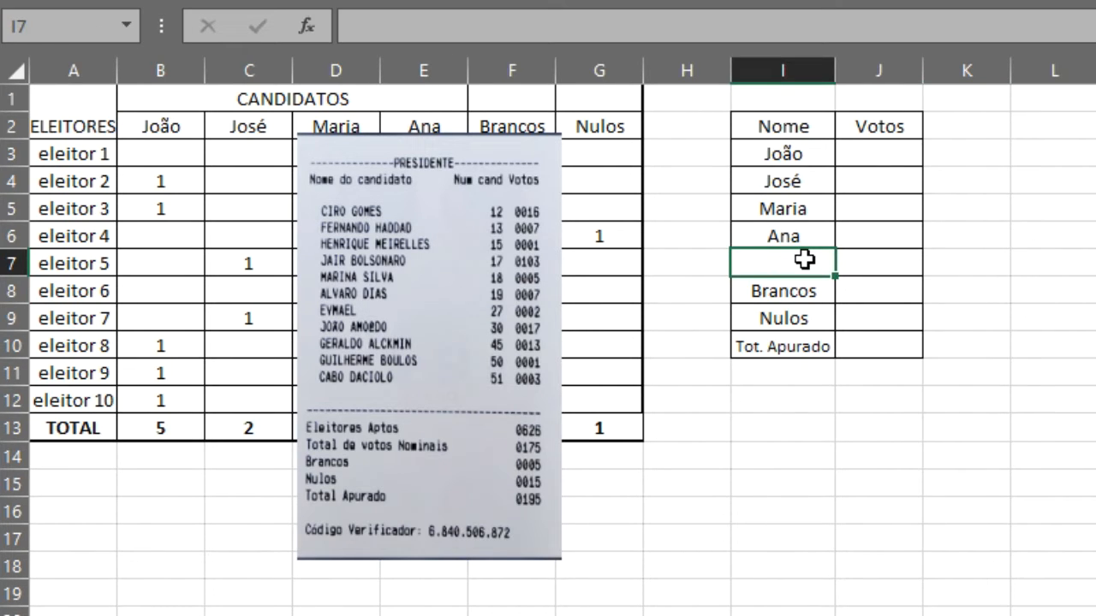
type("Vot.")
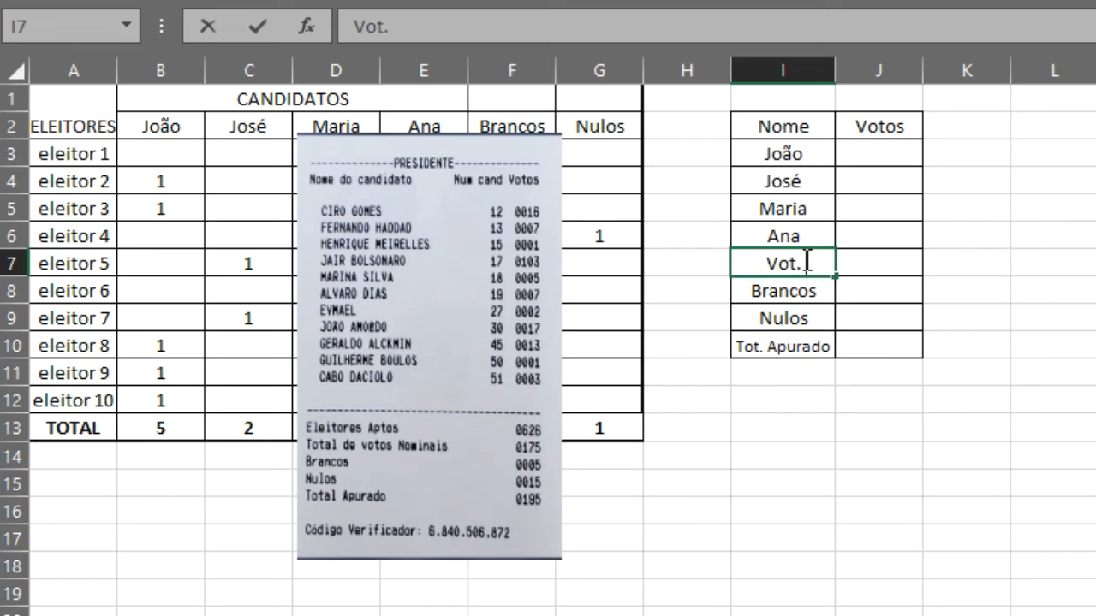
type(" Válidos")
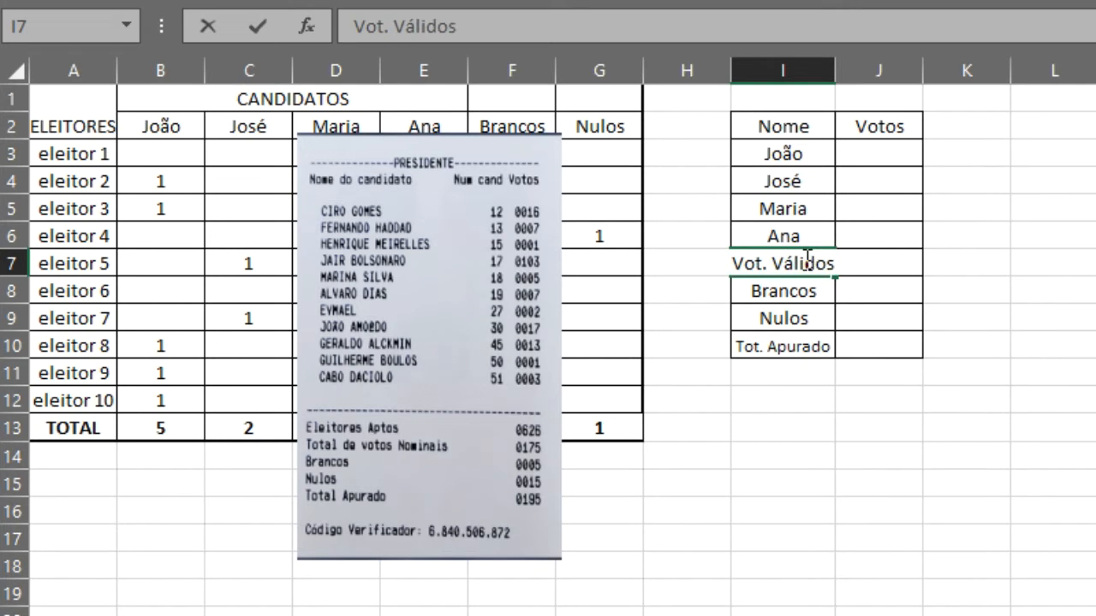
key("Return")
left_click(805, 259)
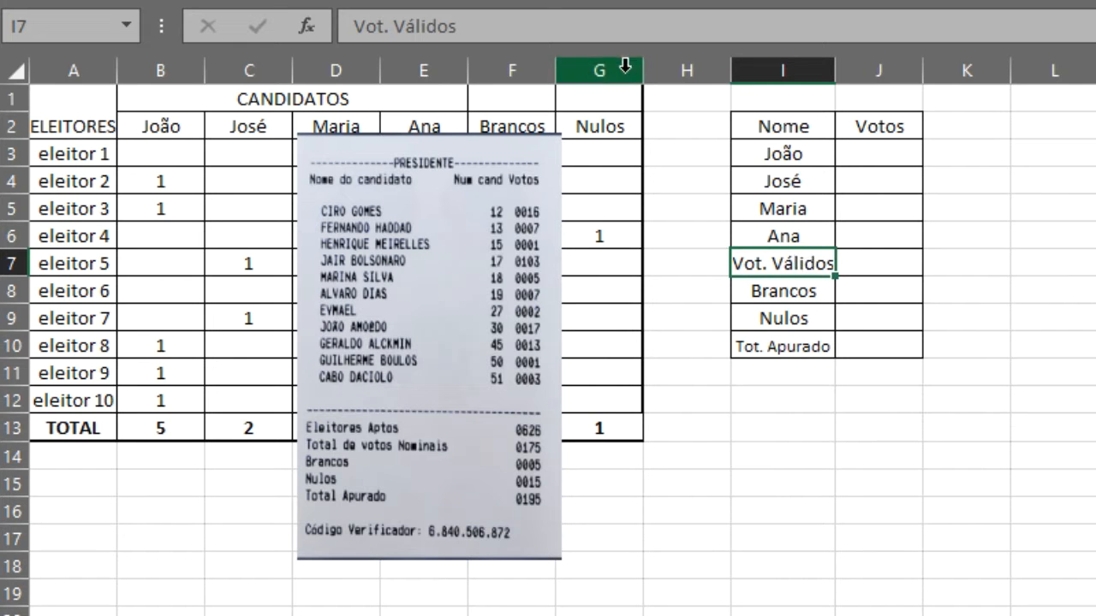
key("alt+h")
key("f")
key("k")
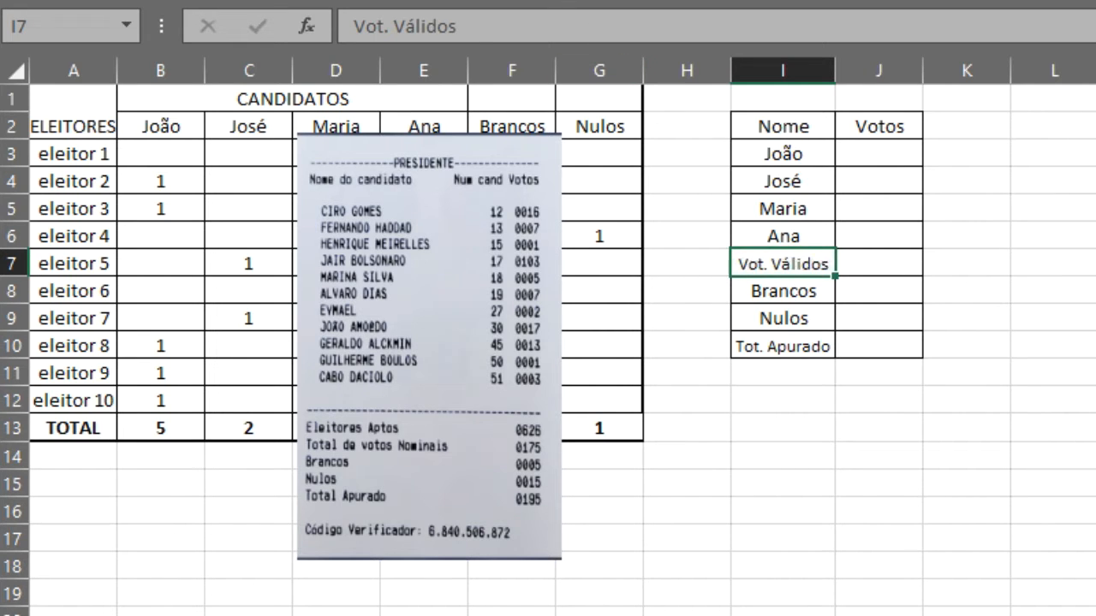
Move the bulletin image below the voting table to row 15 and link the first candidate's votes in J3 to B13.
left_click_drag(448, 269, 439, 506)
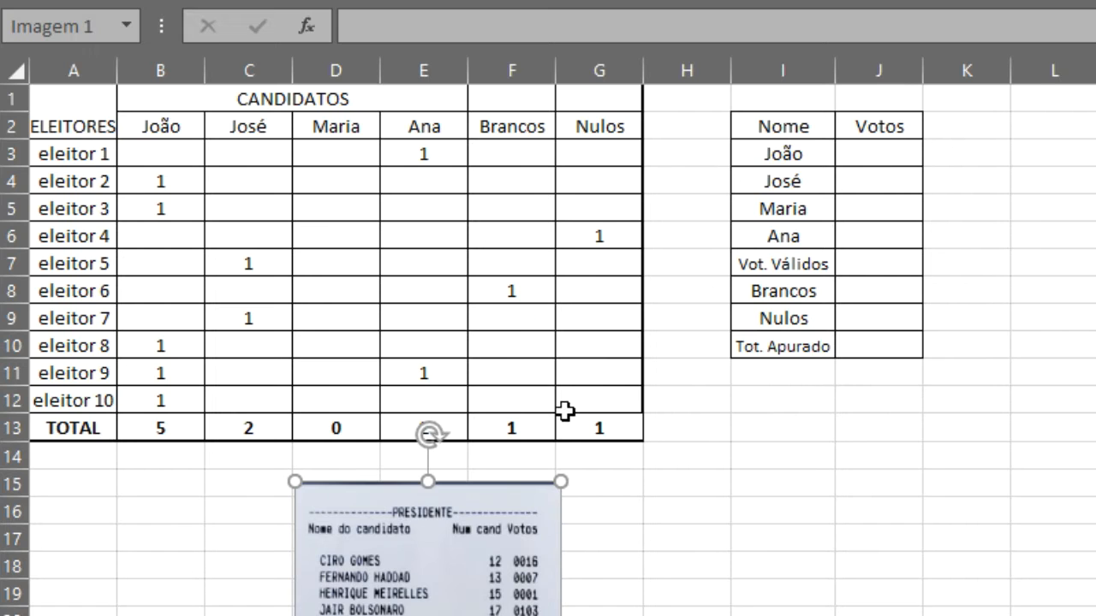
left_click(637, 480)
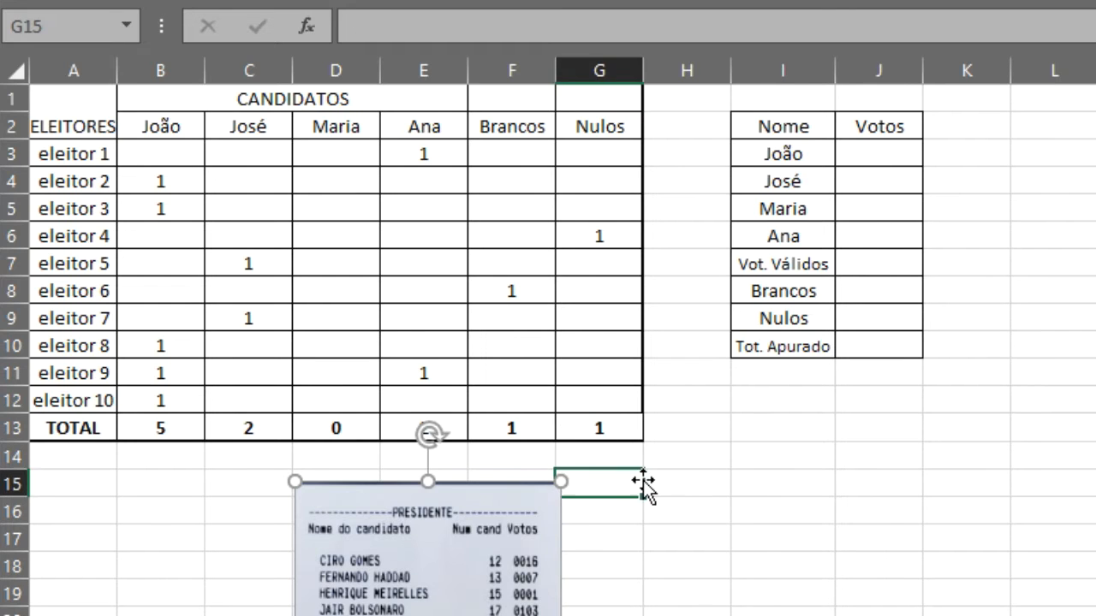
left_click(877, 150)
type("=")
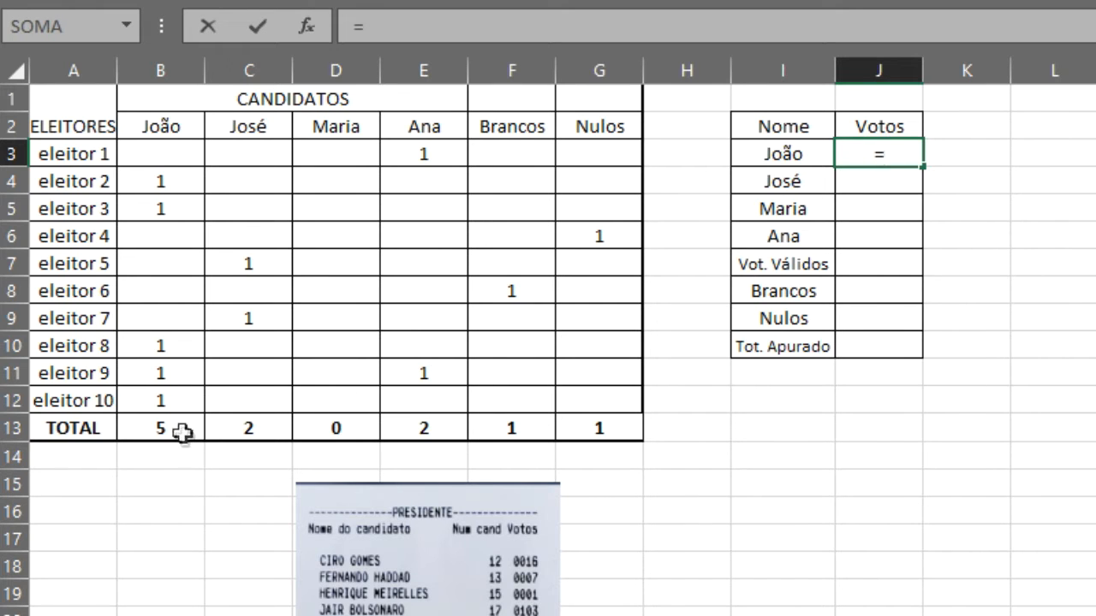
left_click(184, 436)
key("Return")
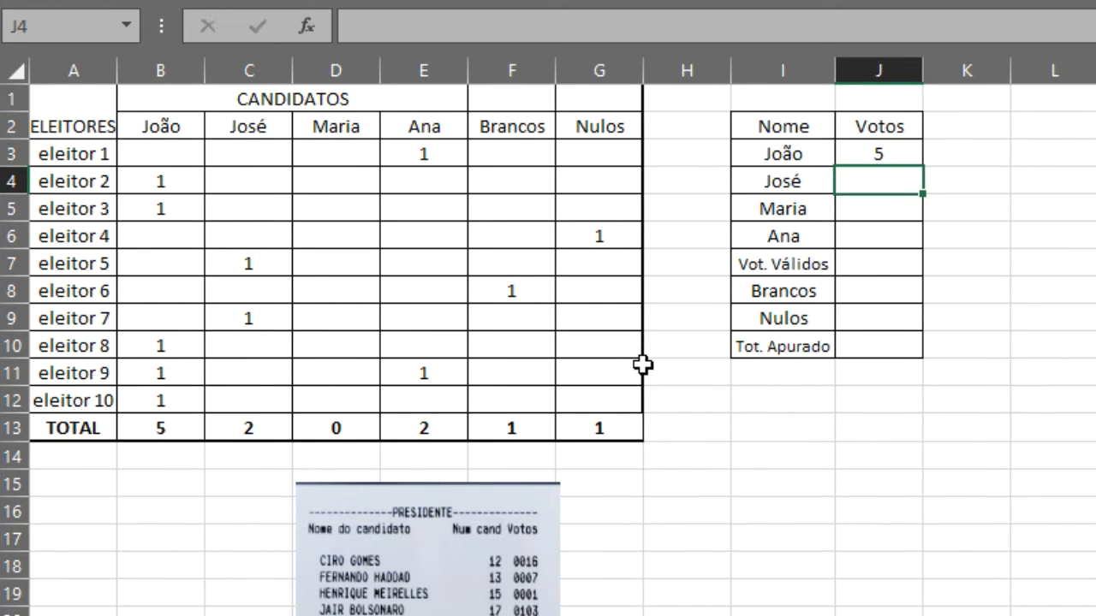
Link the votes of the second, third and fourth candidates in J4, J5 and J6 to C13, D13 and E13.
type("=")
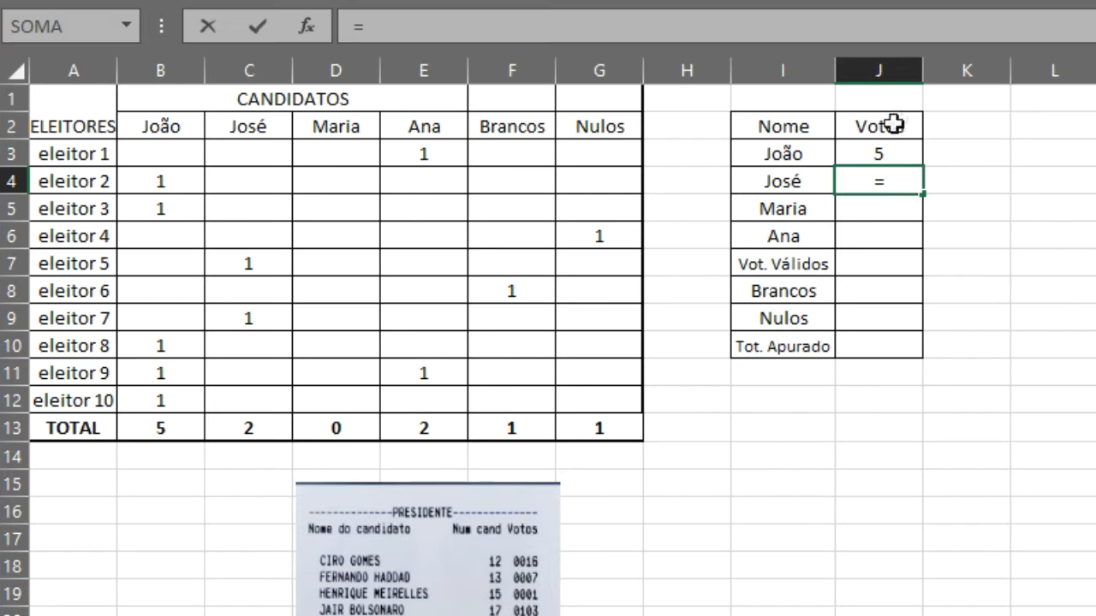
left_click(271, 423)
key("Return")
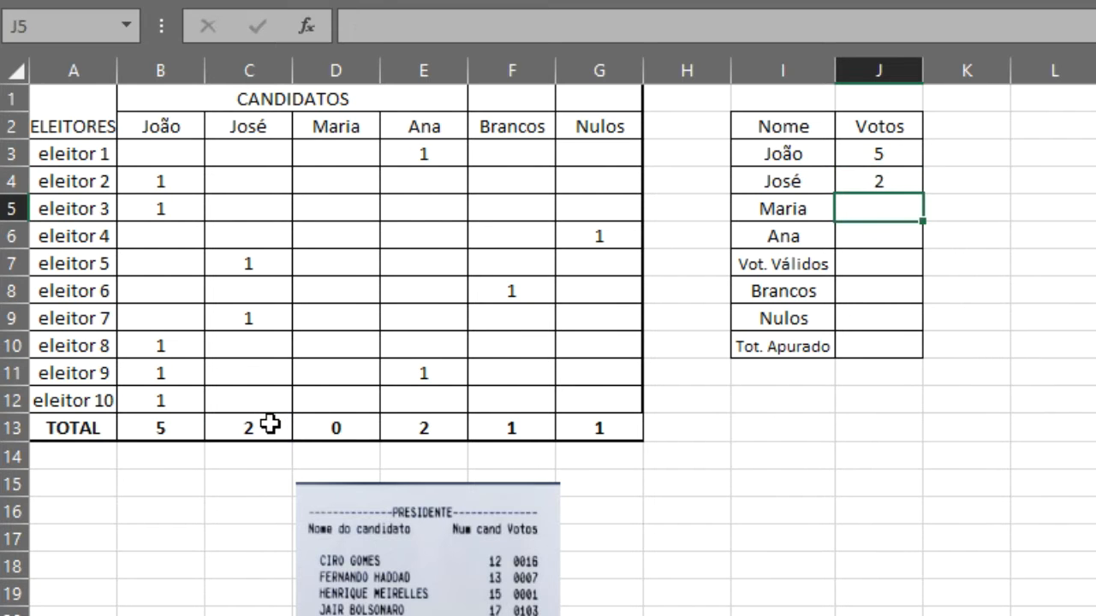
type("=")
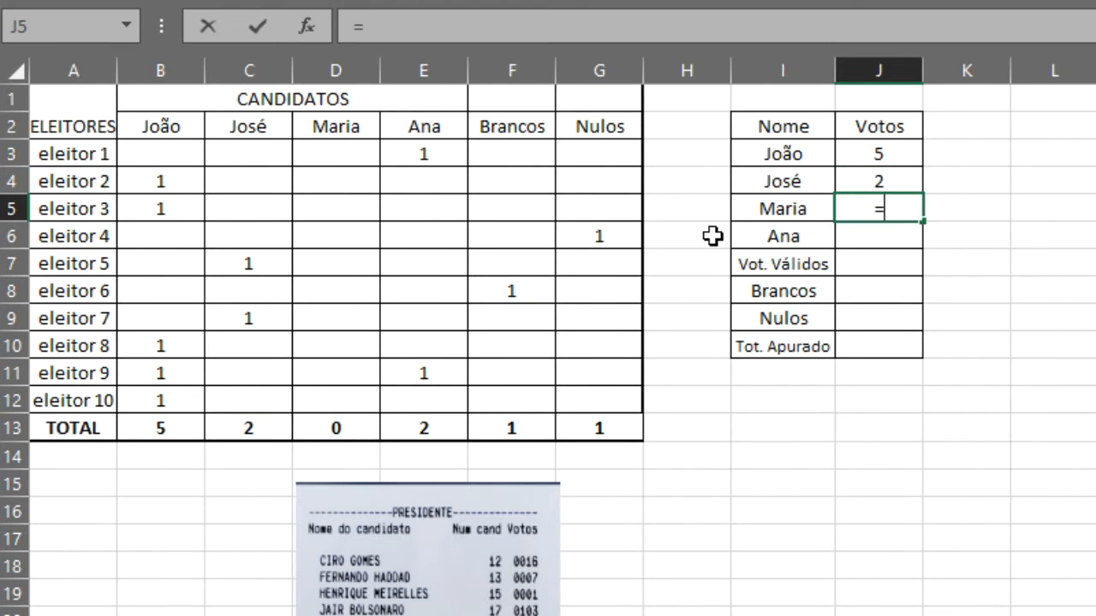
left_click(340, 421)
key("Return")
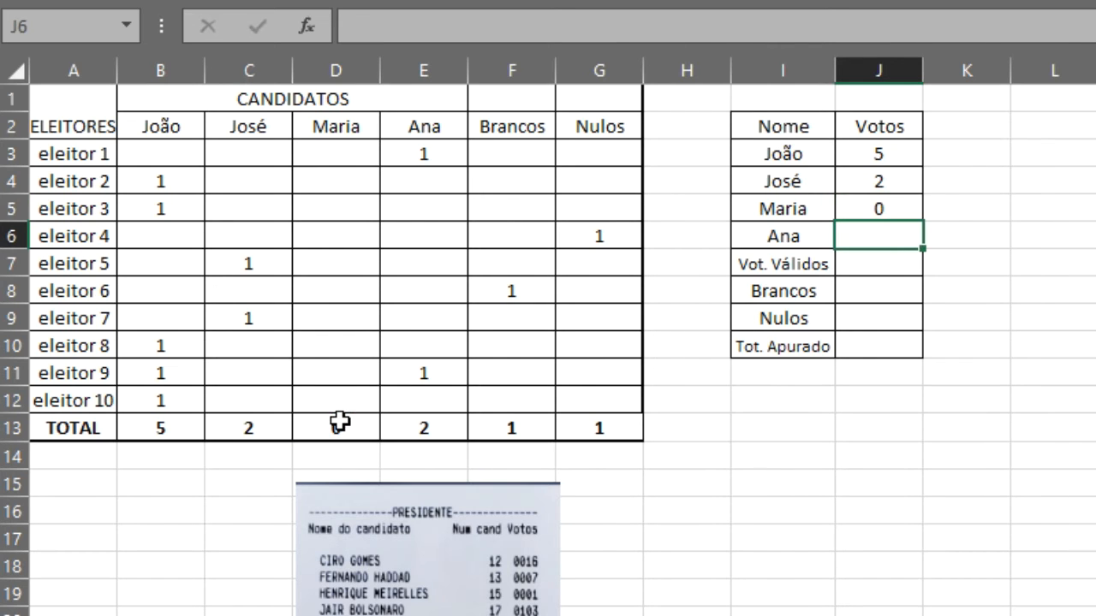
type("=")
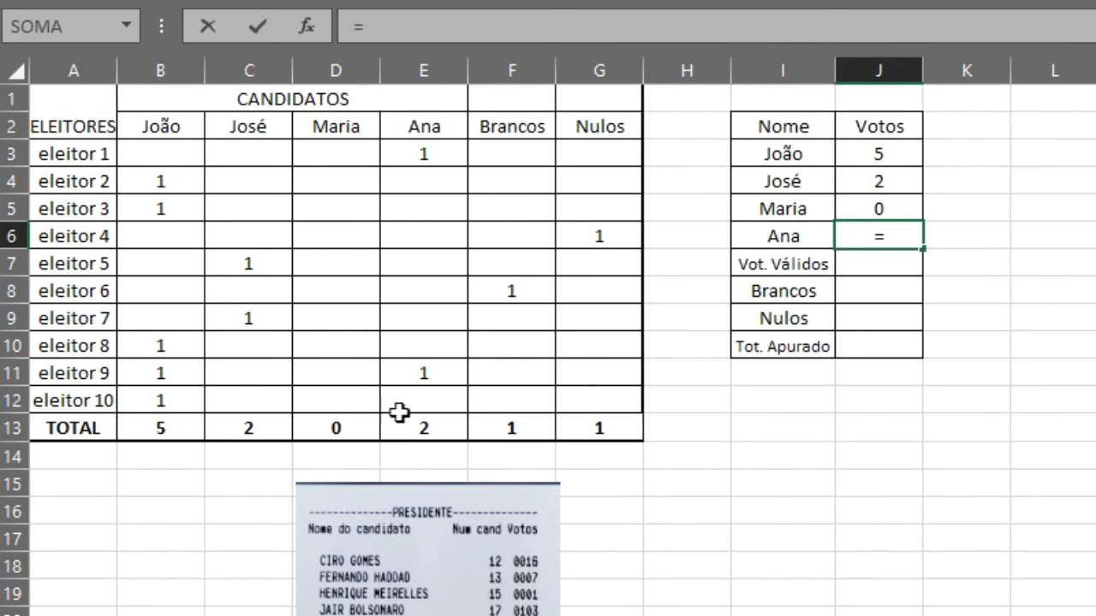
left_click(425, 433)
key("Return")
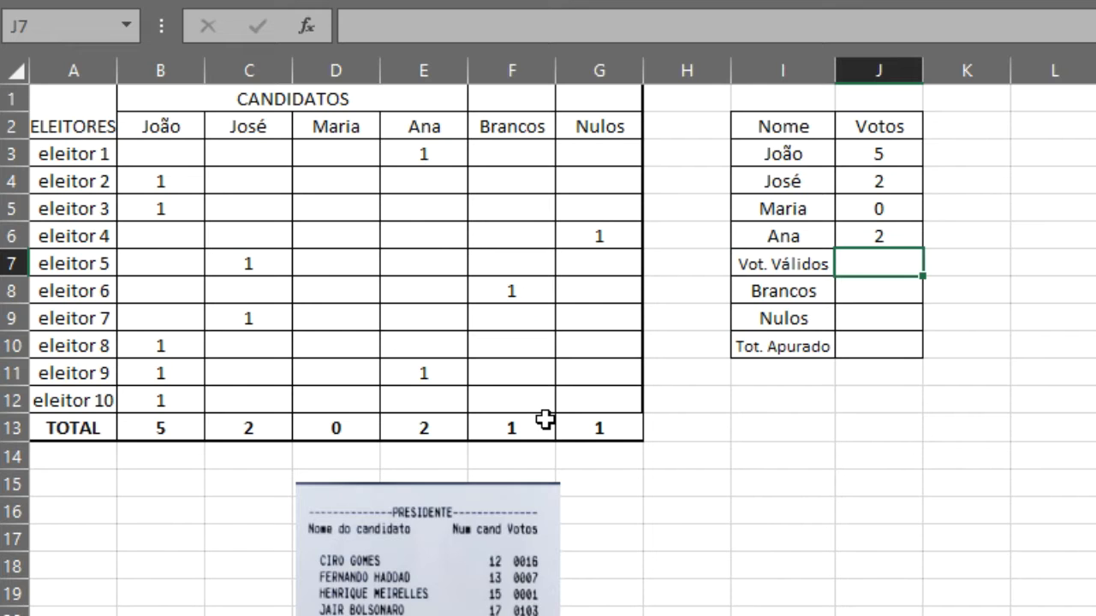
Total the four candidates' votes J3:J6 in the Vot. Válidos cell J7 using AutoSum.
type("=")
key("BackSpace")
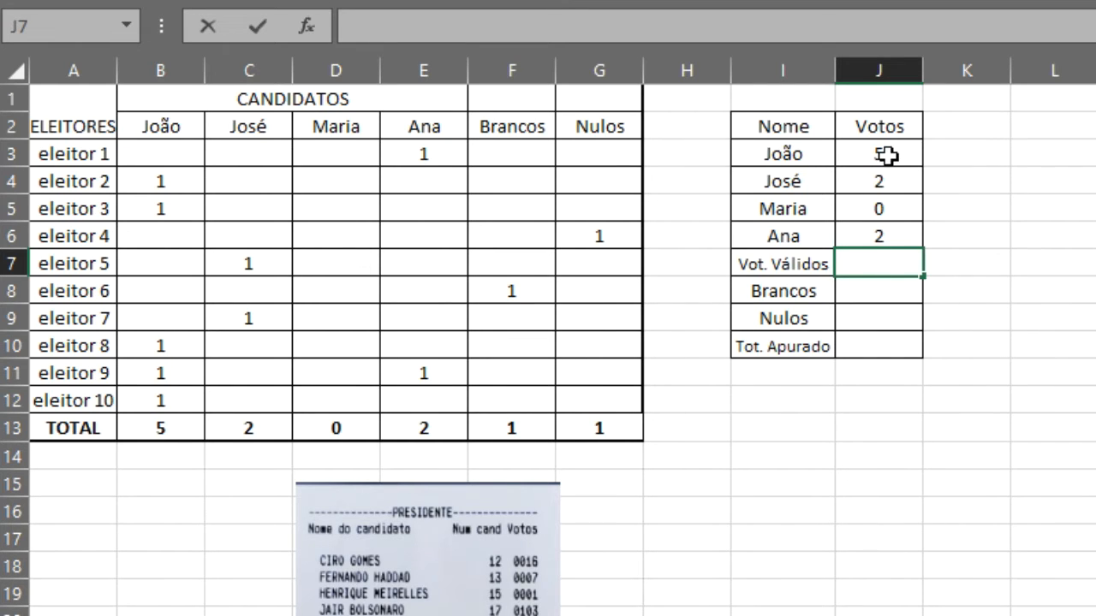
left_click_drag(887, 155, 885, 272)
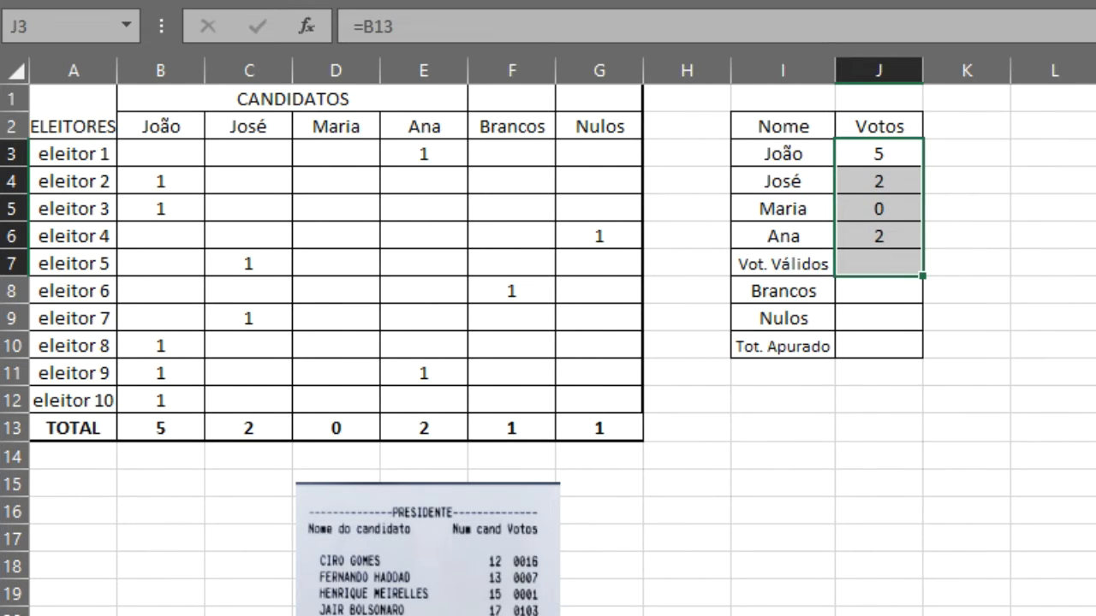
key("alt+equal")
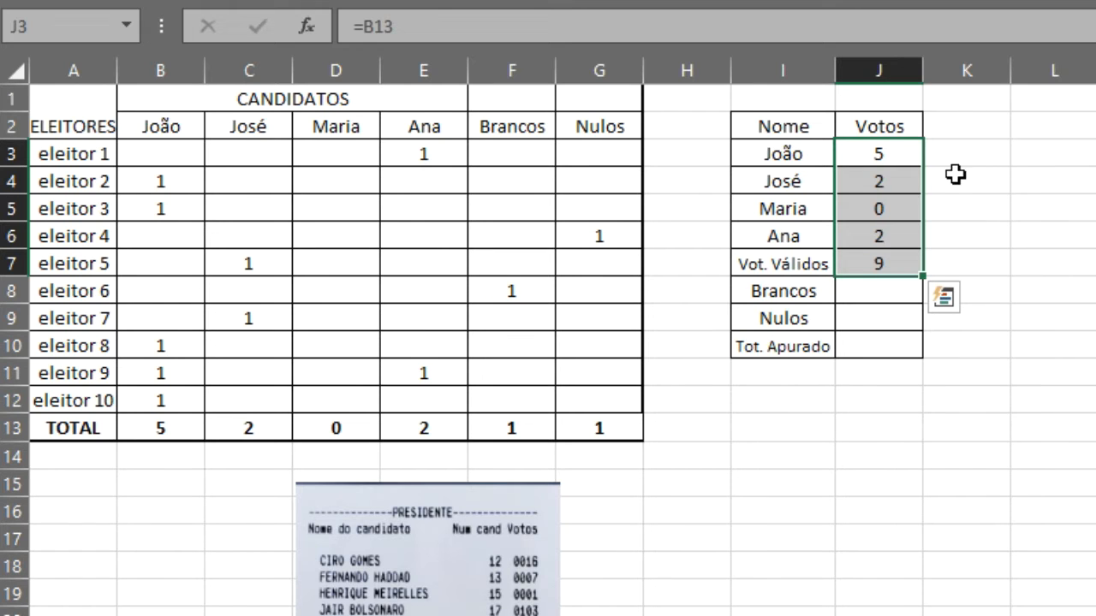
Link the Brancos votes in J8 to F13 and the Nulos votes in J9 to G13.
left_click(860, 292)
type("=")
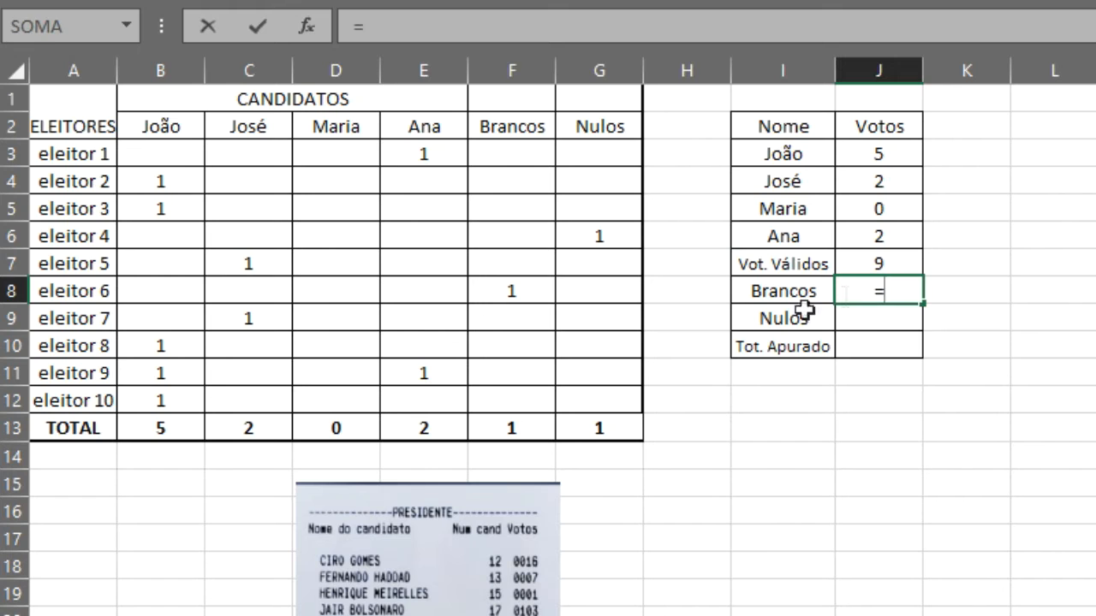
left_click(531, 424)
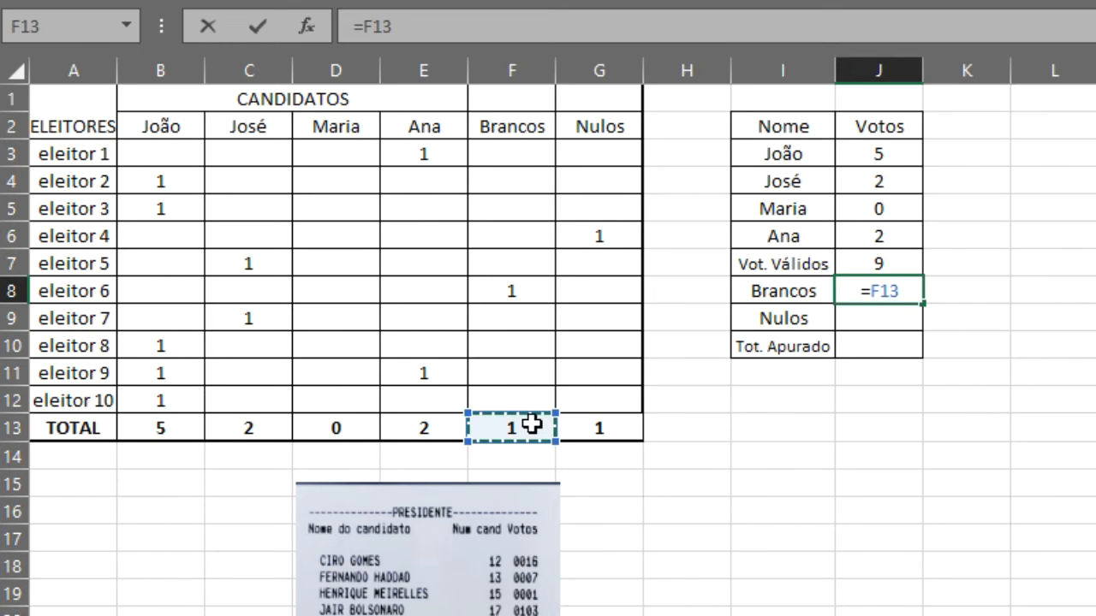
key("Return")
type("=")
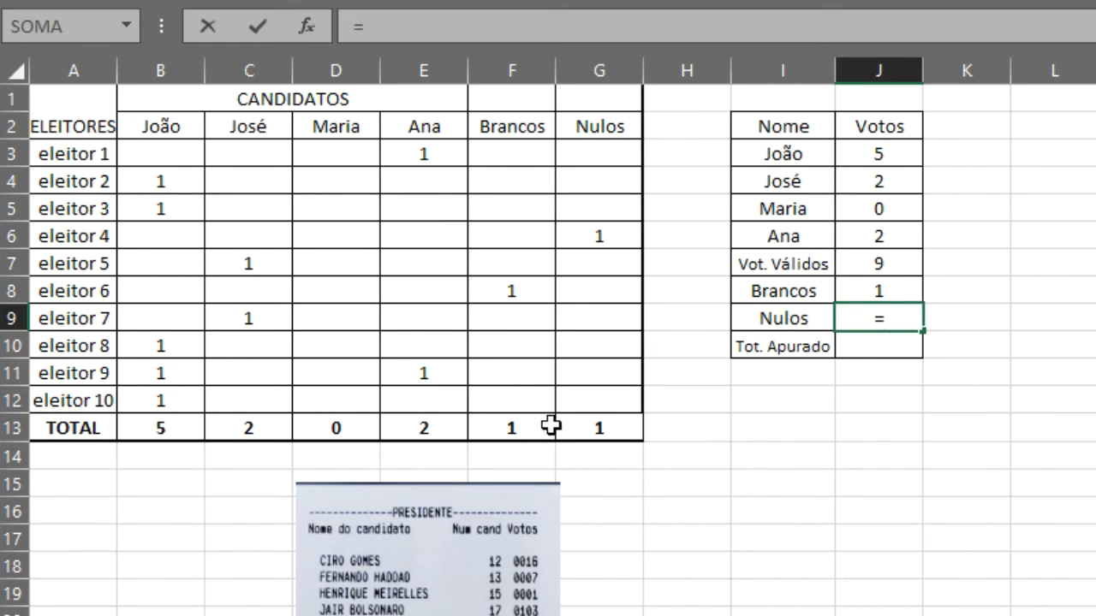
left_click(574, 425)
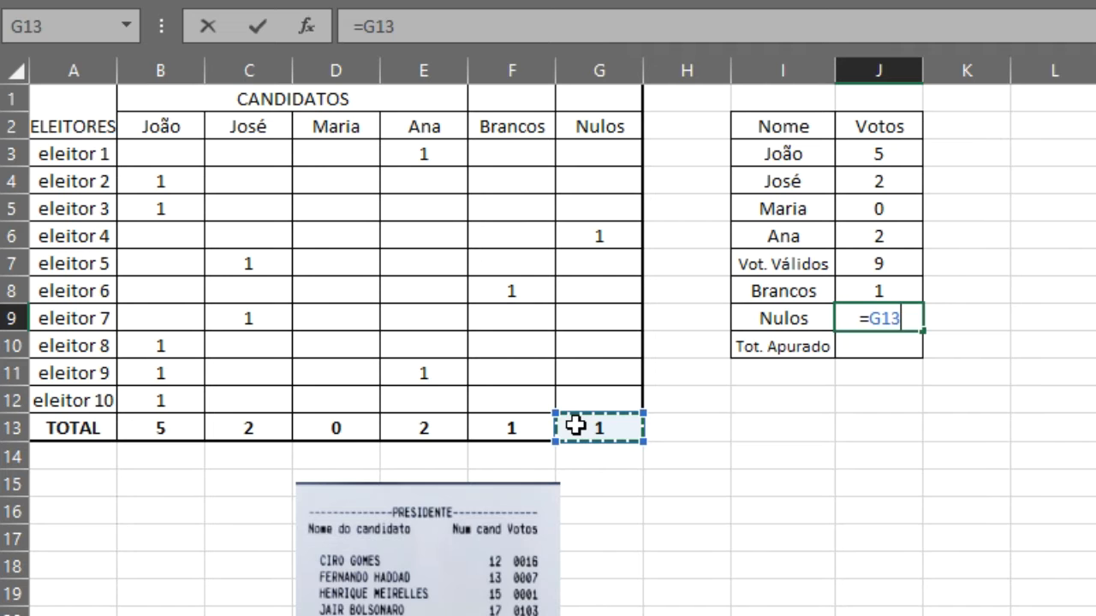
key("Return")
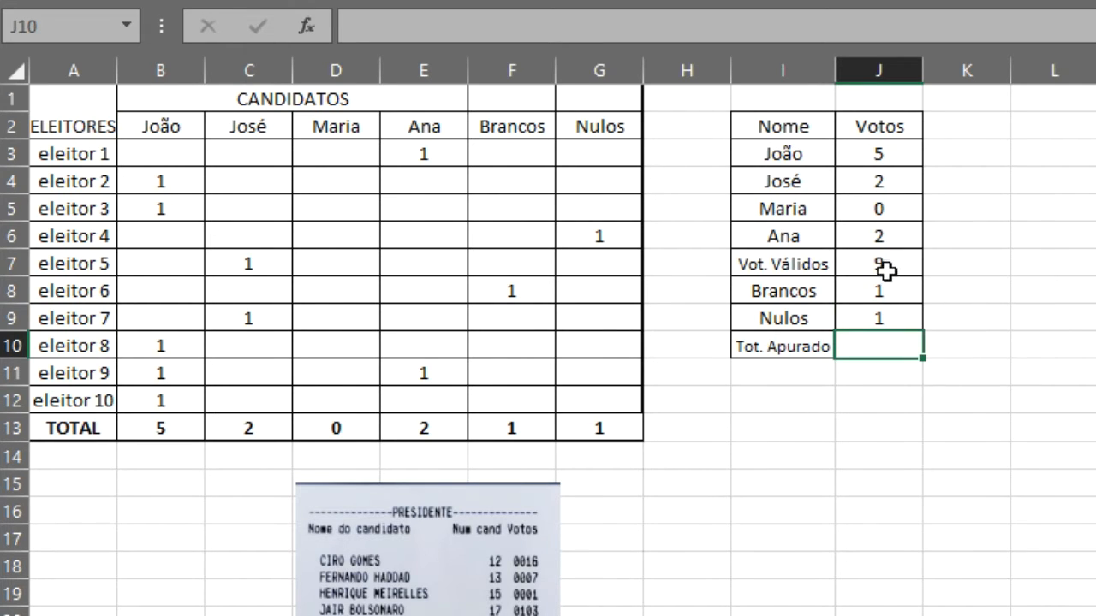
AutoSum J7:J9 into the Tot. Apurado cell J10 and make I10:J10 bold.
left_click_drag(885, 269, 879, 339)
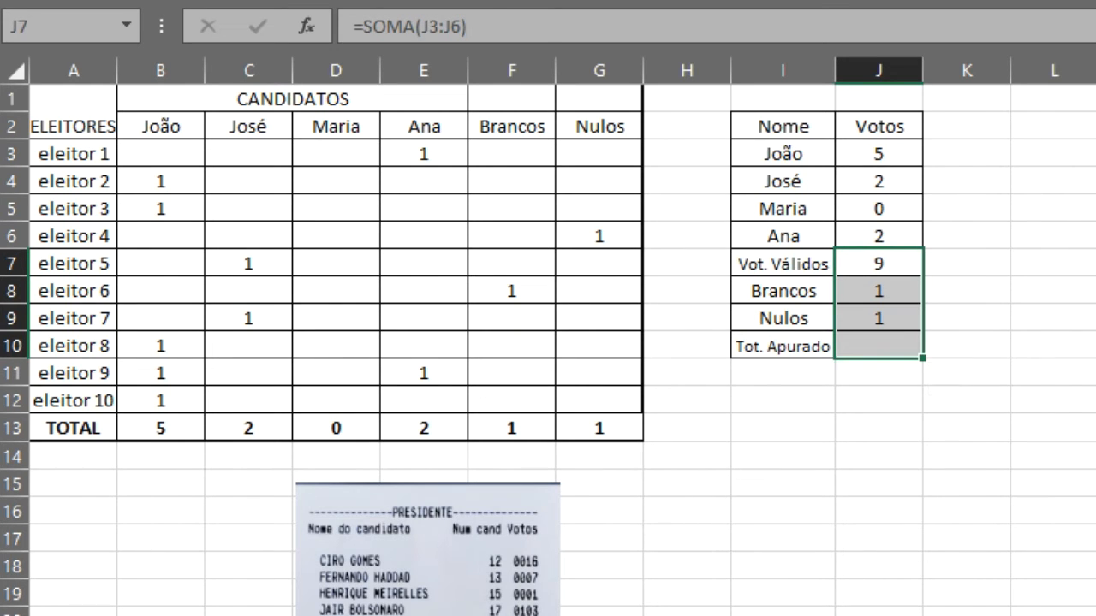
key("alt+equal")
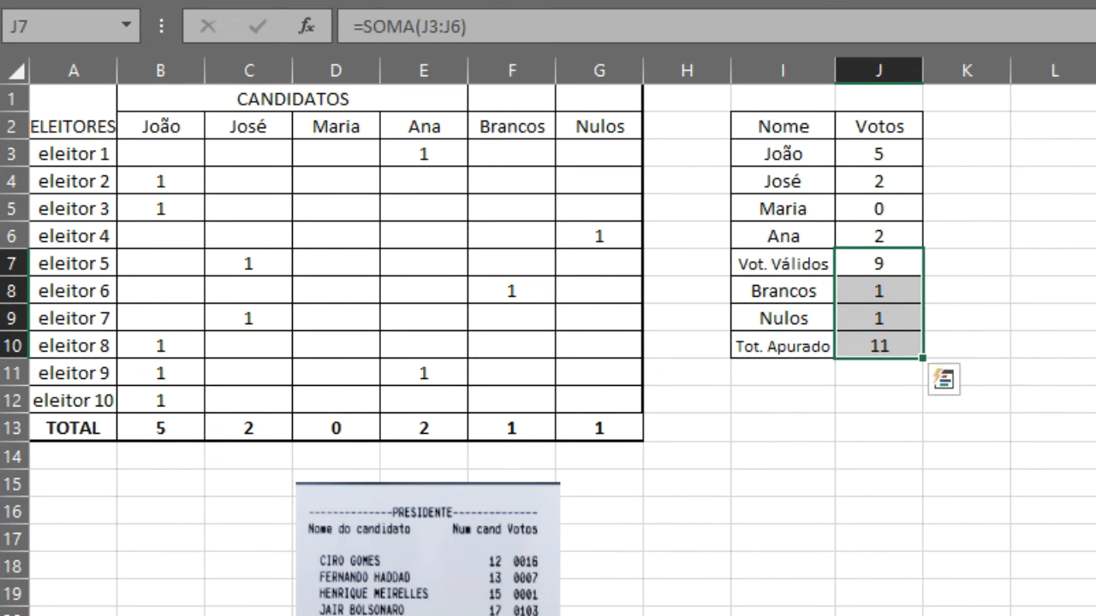
left_click(876, 345)
mouse_move(875, 345)
left_mouse_down()
mouse_move(773, 350)
mouse_move(807, 349)
left_mouse_up()
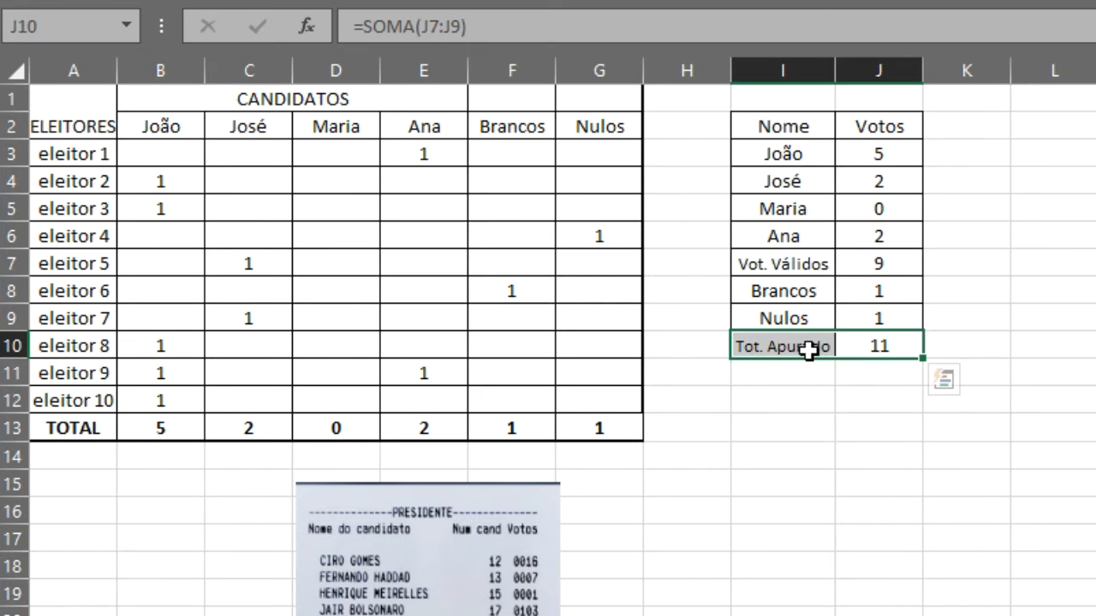
key("ctrl+n")
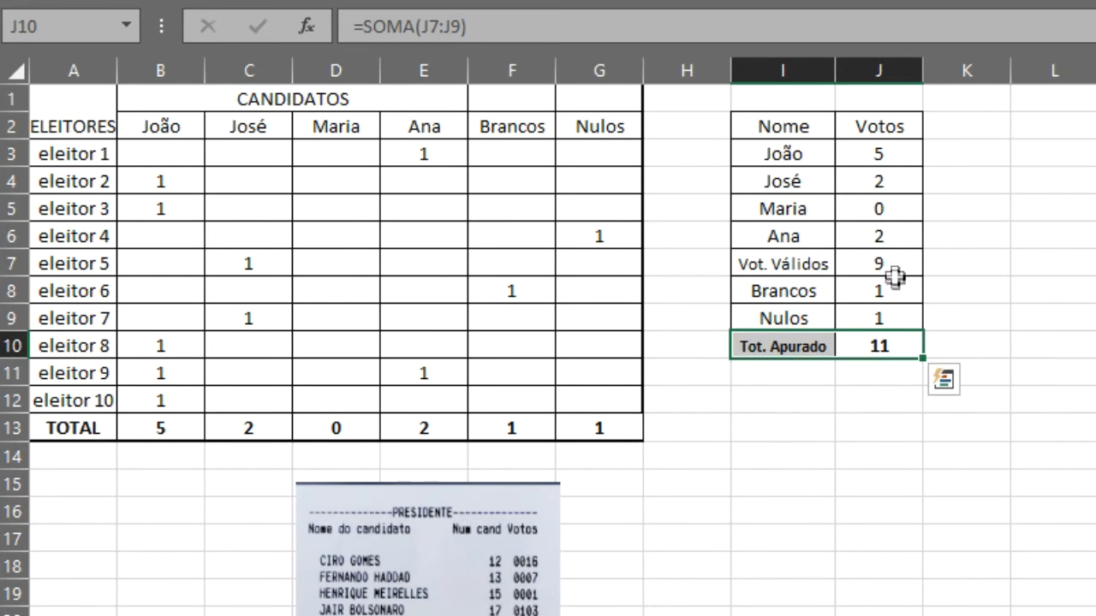
Fill the summary cells I7:J10, from Vot. Válidos to Tot. Apurado, with the lightest green theme colour.
left_click_drag(797, 264, 860, 336)
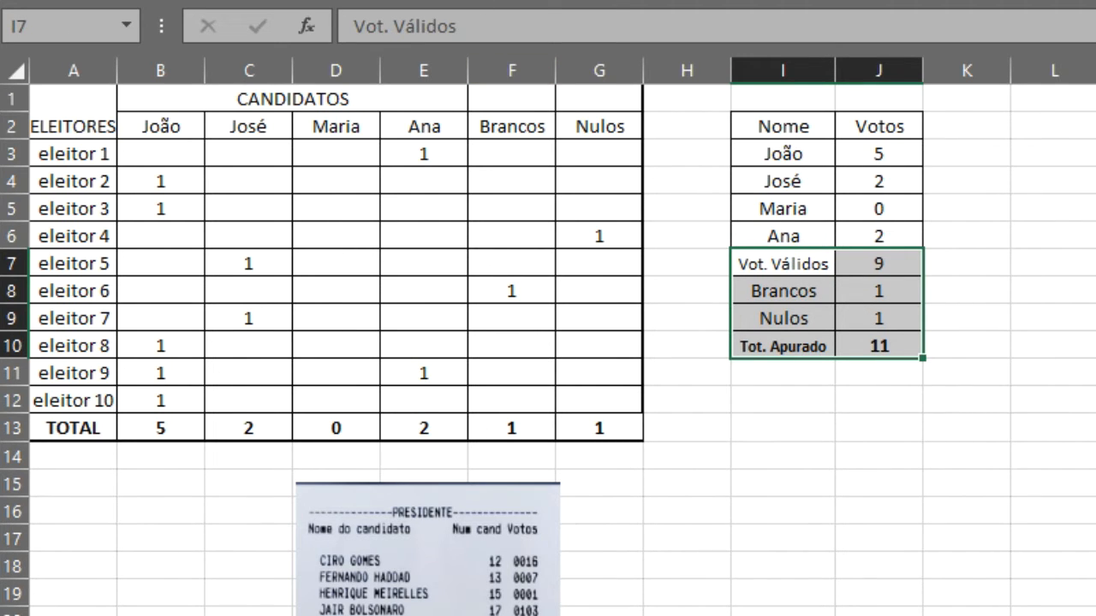
left_click(416, 0)
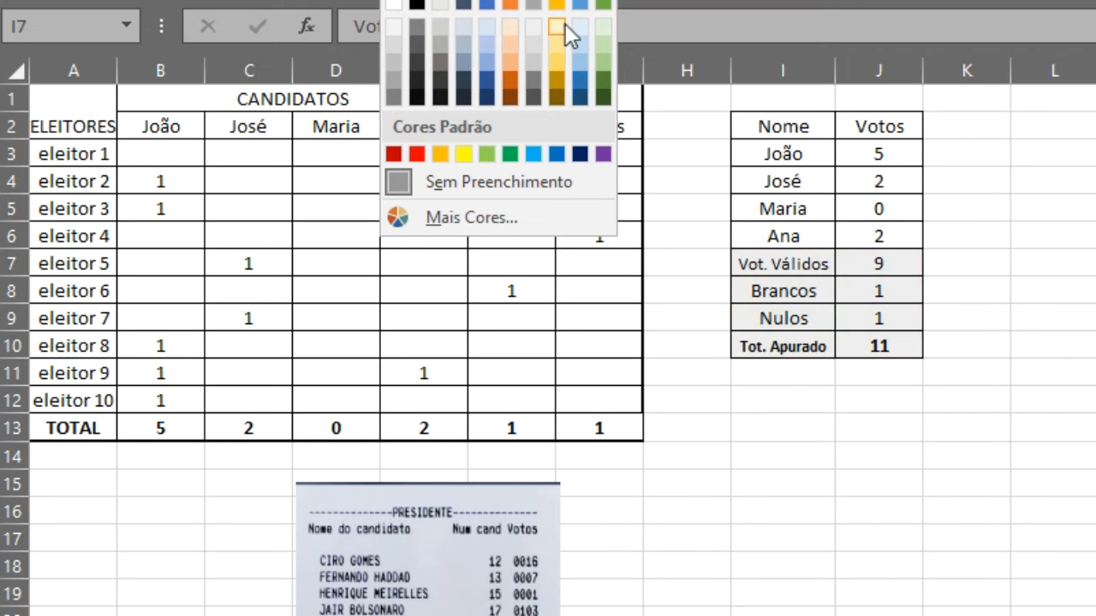
left_click(604, 34)
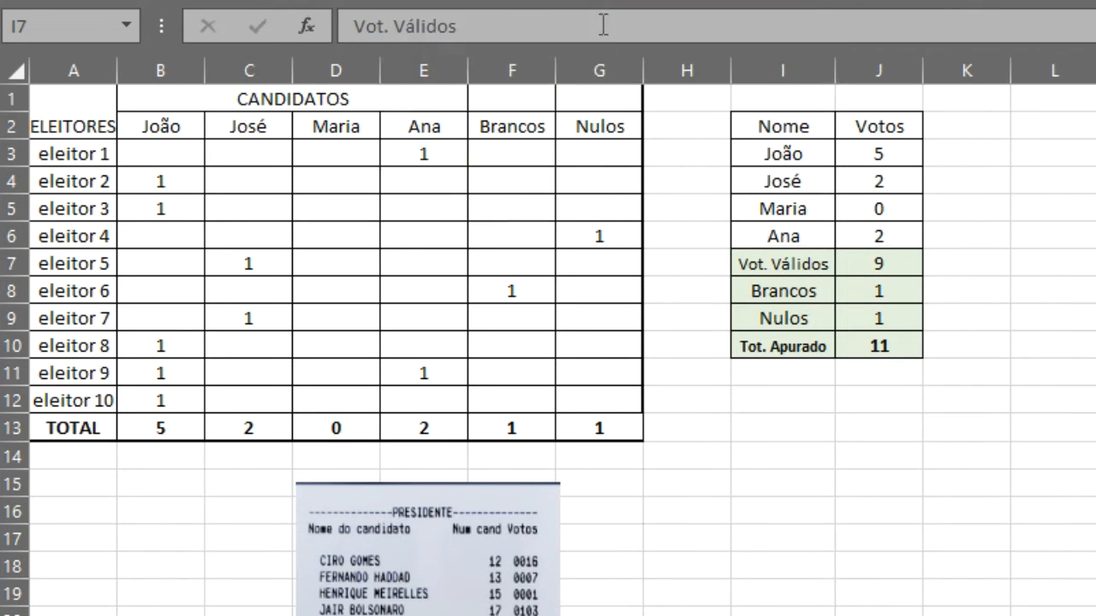
left_click(860, 476)
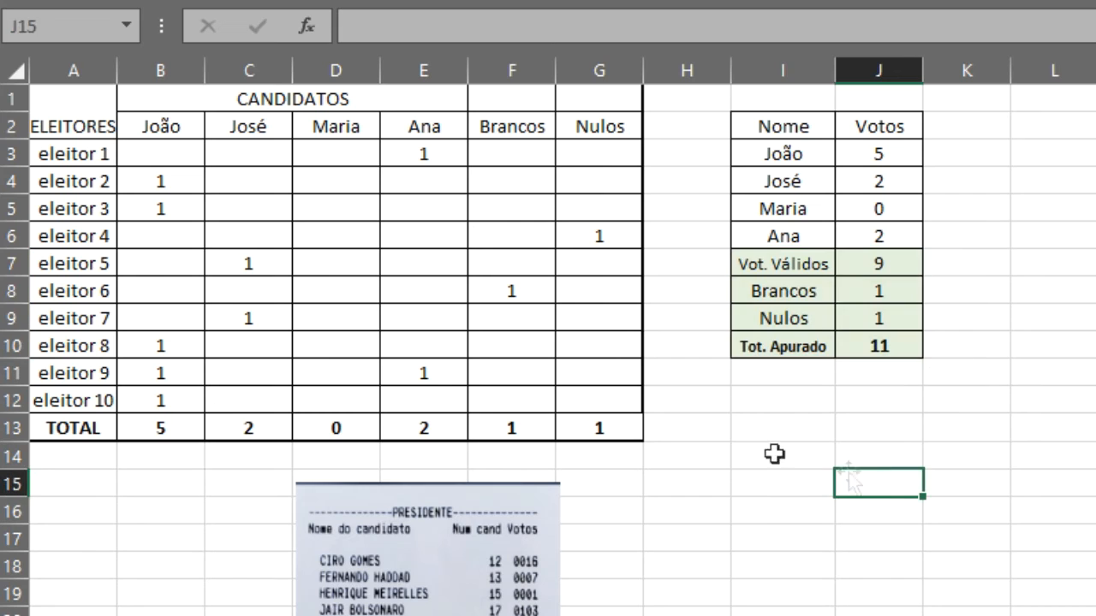
Test the linked totals by entering 50 in B5, 56 in C6 and 233 in D7.
left_click(165, 202)
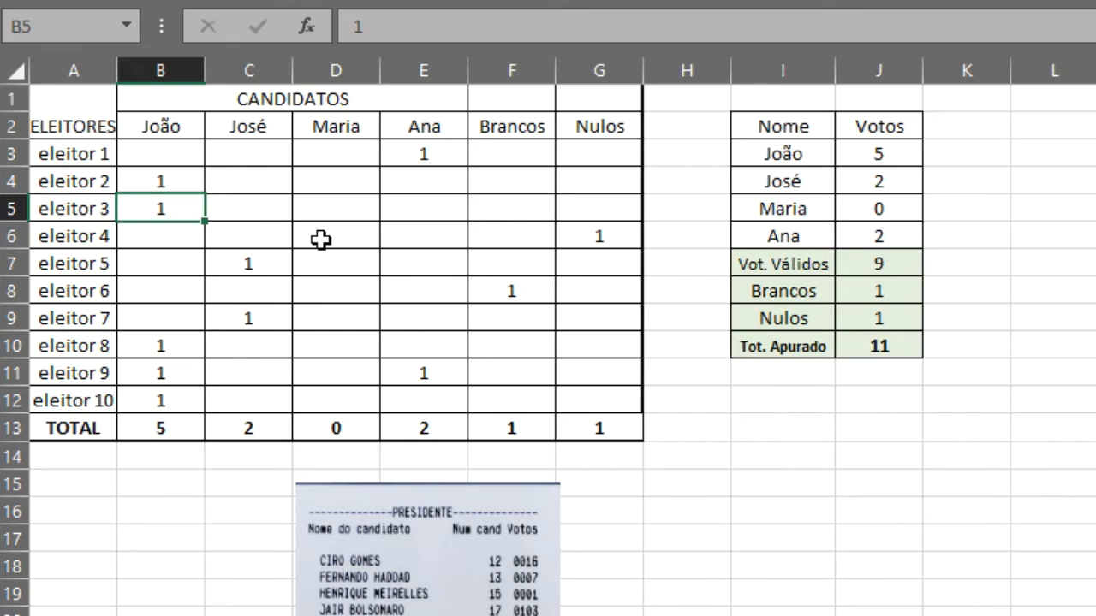
type("50")
key("Return")
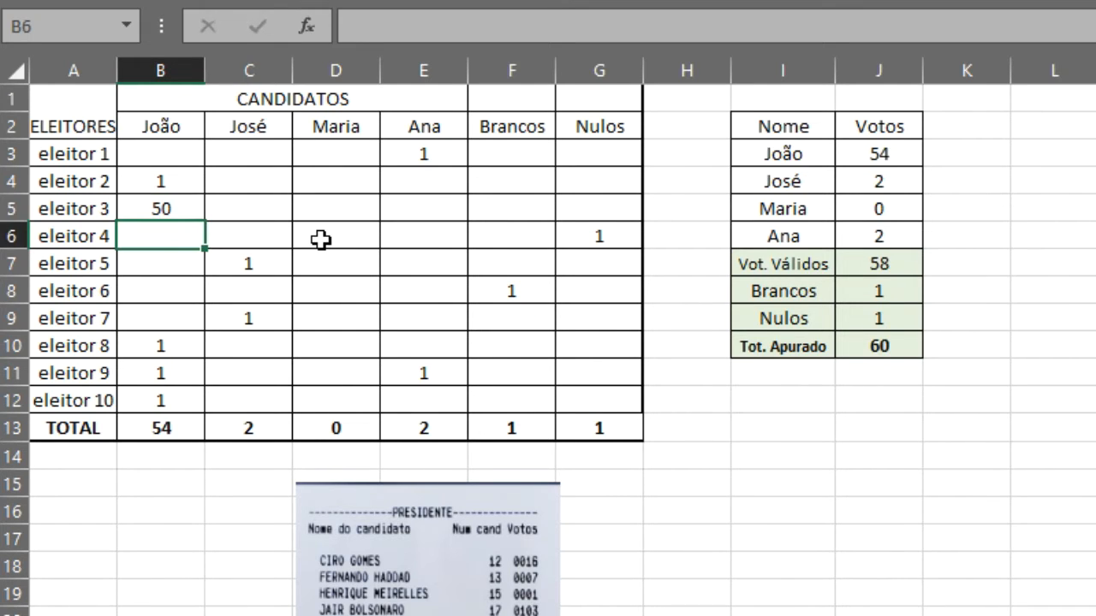
key("Right")
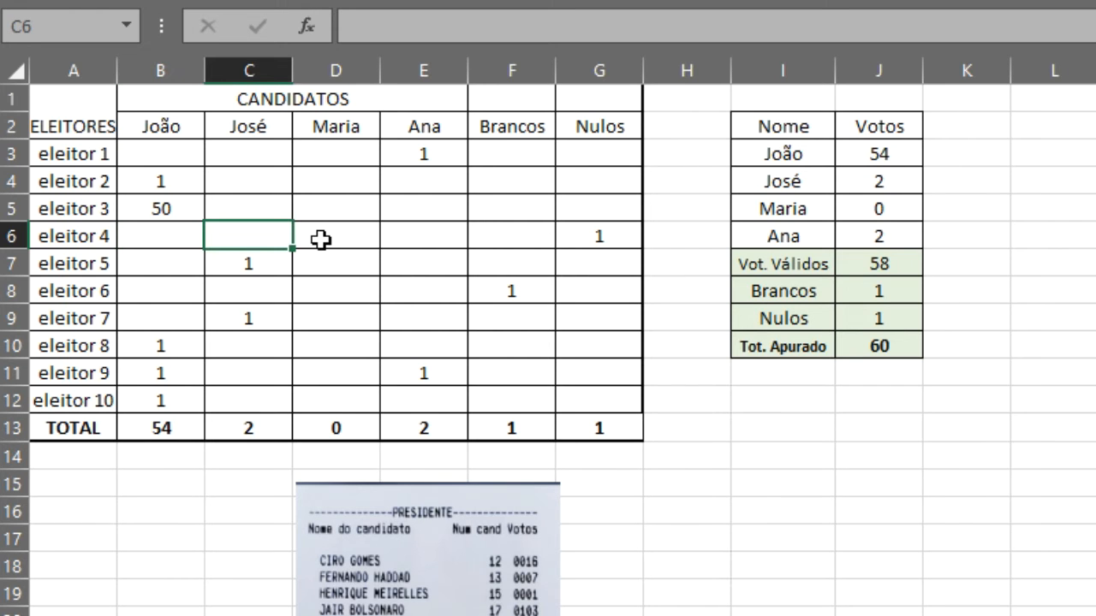
type("56")
key("Right")
key("Down")
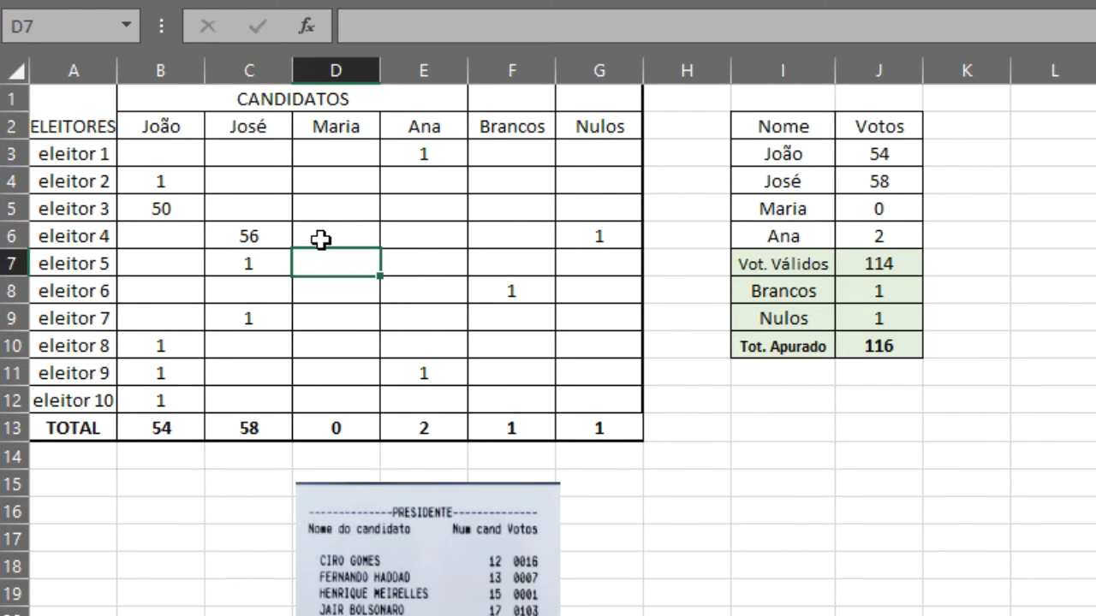
type("233")
key("Down")
key("Down")
key("Down")
key("Down")
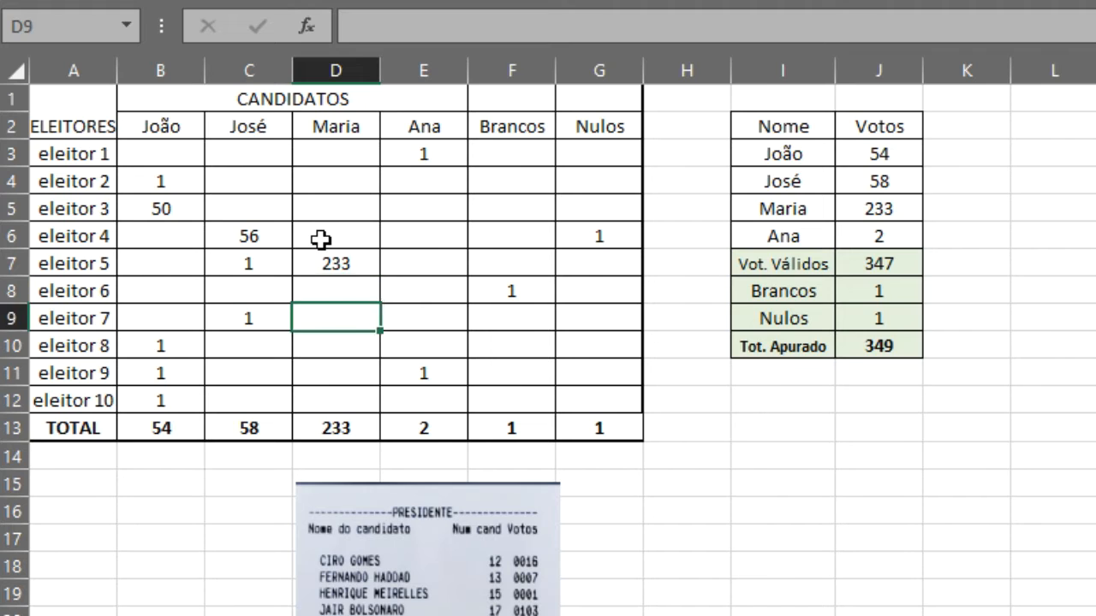
key("Down")
key("Down")
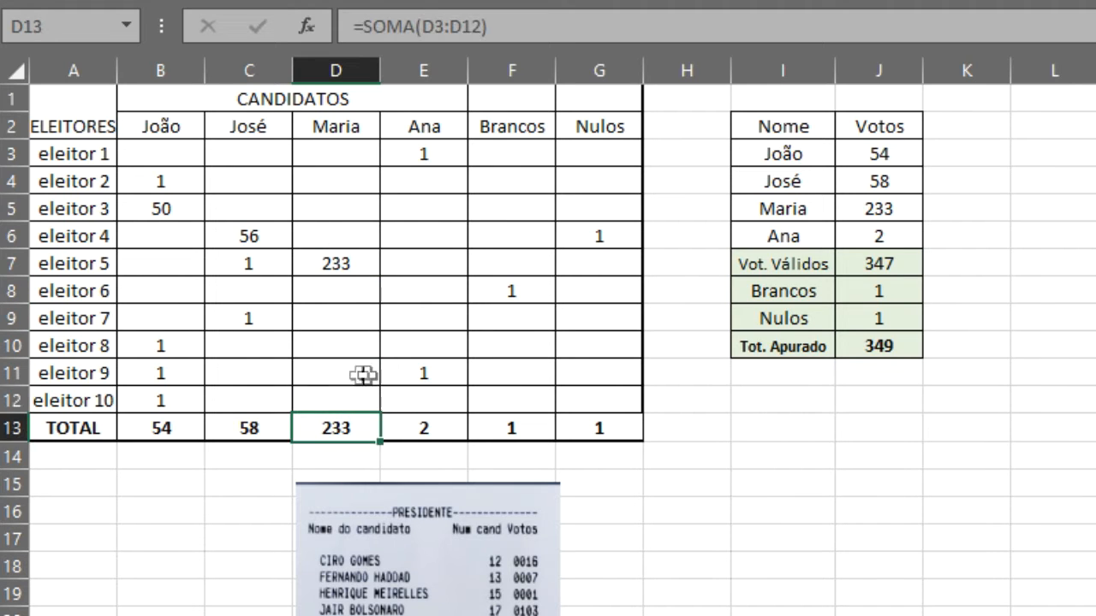
Compare the TOTAL row with the summary votes J3:J6 and set eleitor 6's Brancos vote in F8 to 90.
left_click_drag(161, 428, 594, 425)
left_click(881, 159)
left_click_drag(882, 159, 884, 234)
left_click(487, 290)
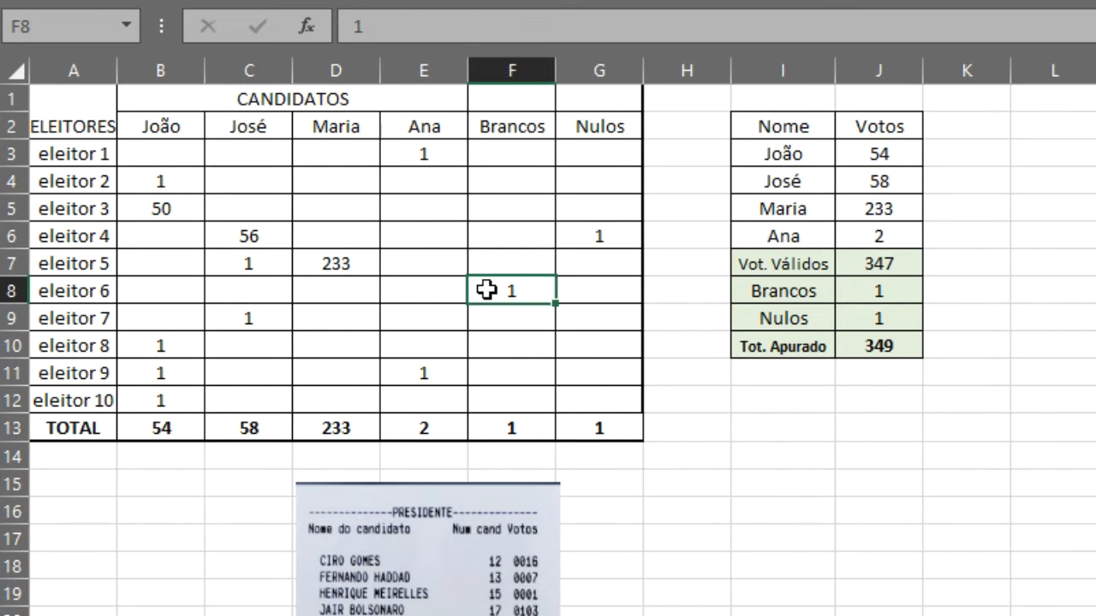
type("90")
key("Return")
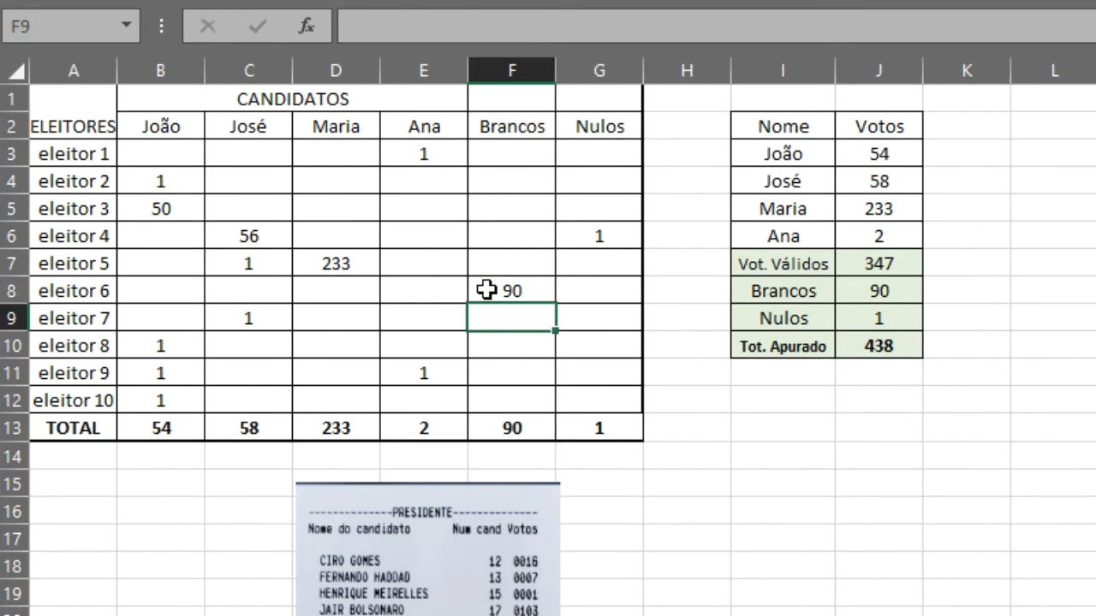
Clear all votes from the voter grid B3:G12.
left_click(177, 151)
mouse_move(176, 152)
left_mouse_down()
mouse_move(455, 299)
mouse_move(594, 345)
mouse_move(606, 395)
left_mouse_up()
key("Delete")
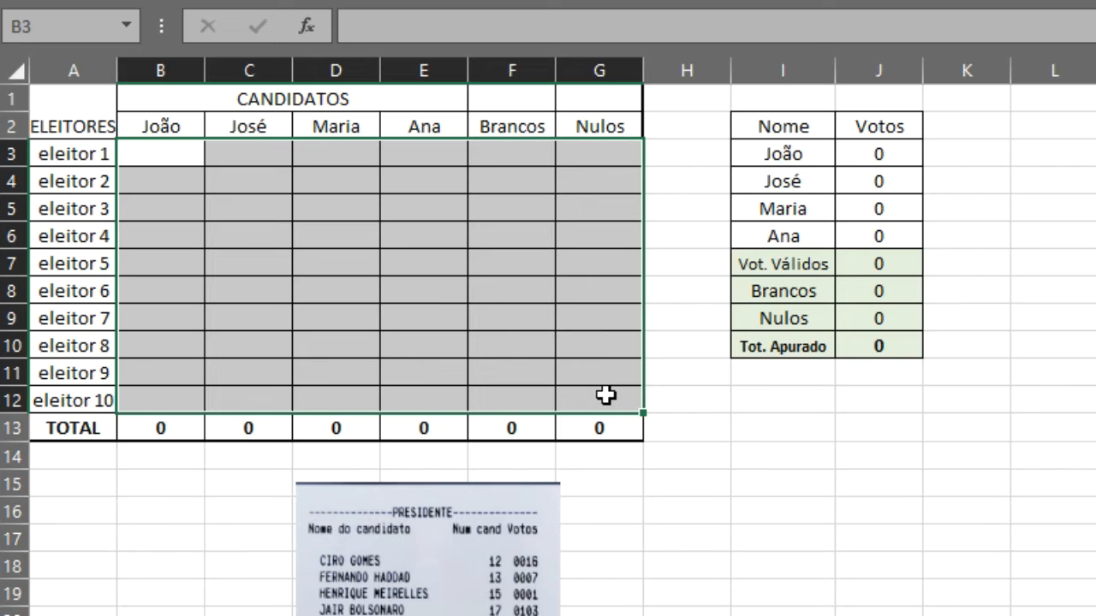
left_click(605, 394)
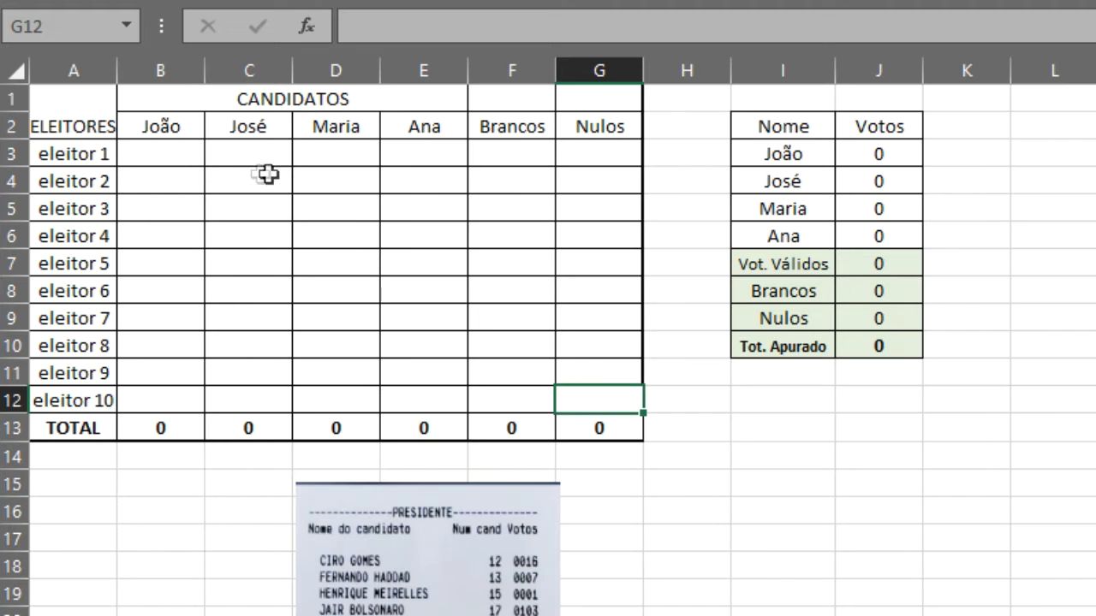
left_click(807, 150)
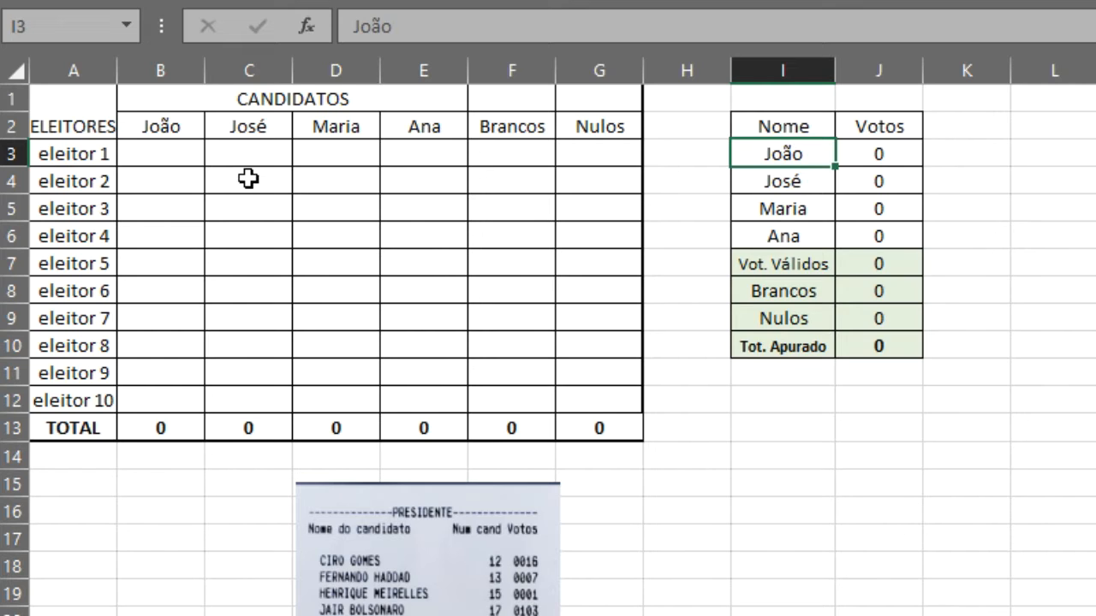
Enter one vote each for eleitor 1 to eleitor 4 diagonally across the candidates, in B3, C4, D5 and E6.
left_click(184, 159)
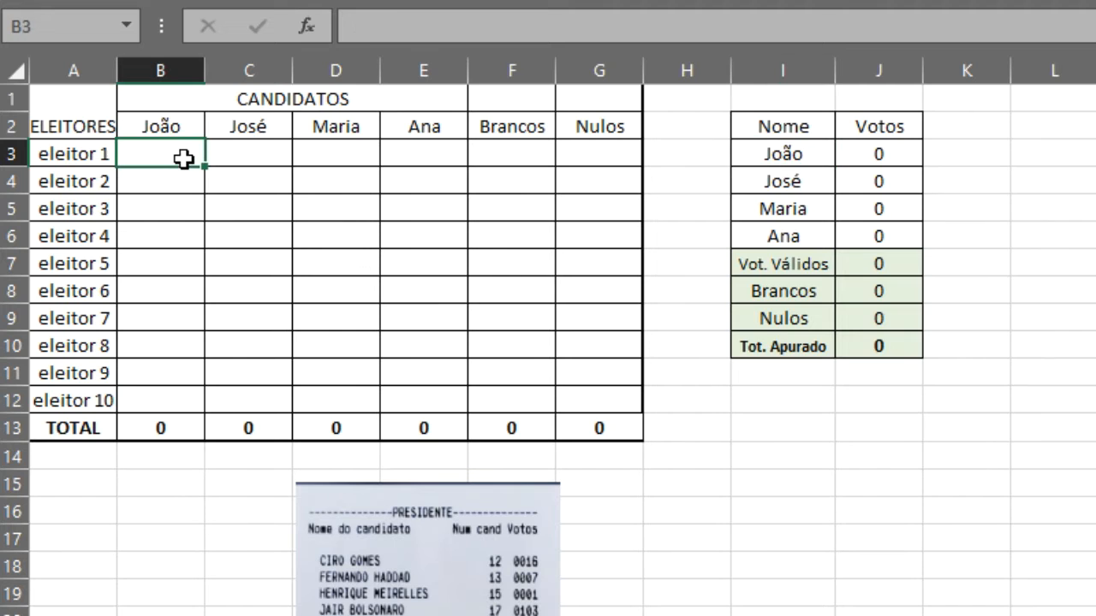
type("1")
key("Tab")
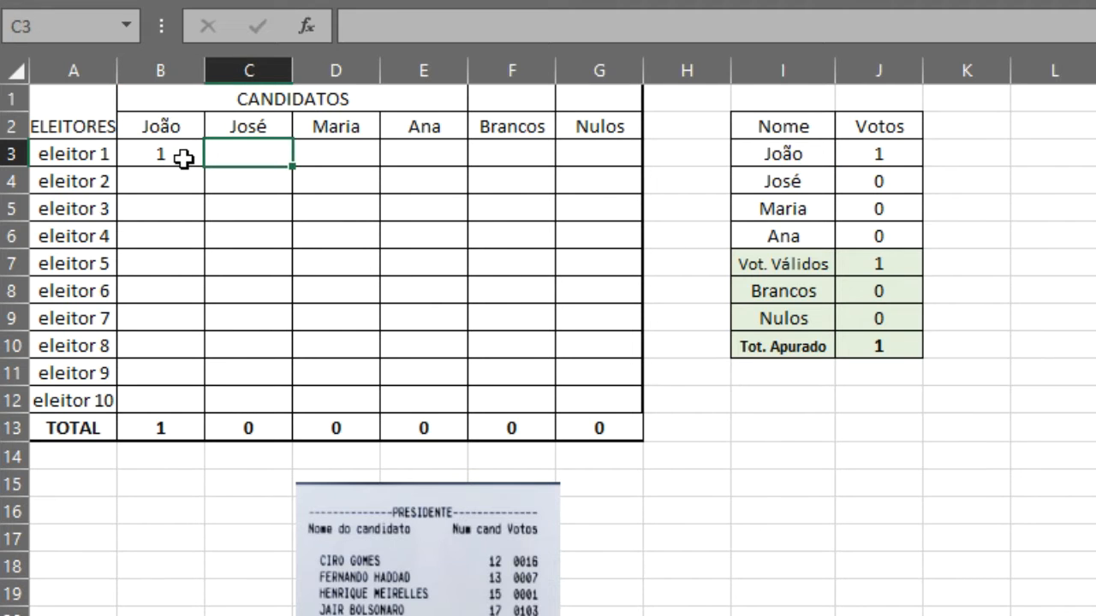
key("Down")
type("1")
key("Tab")
key("Down")
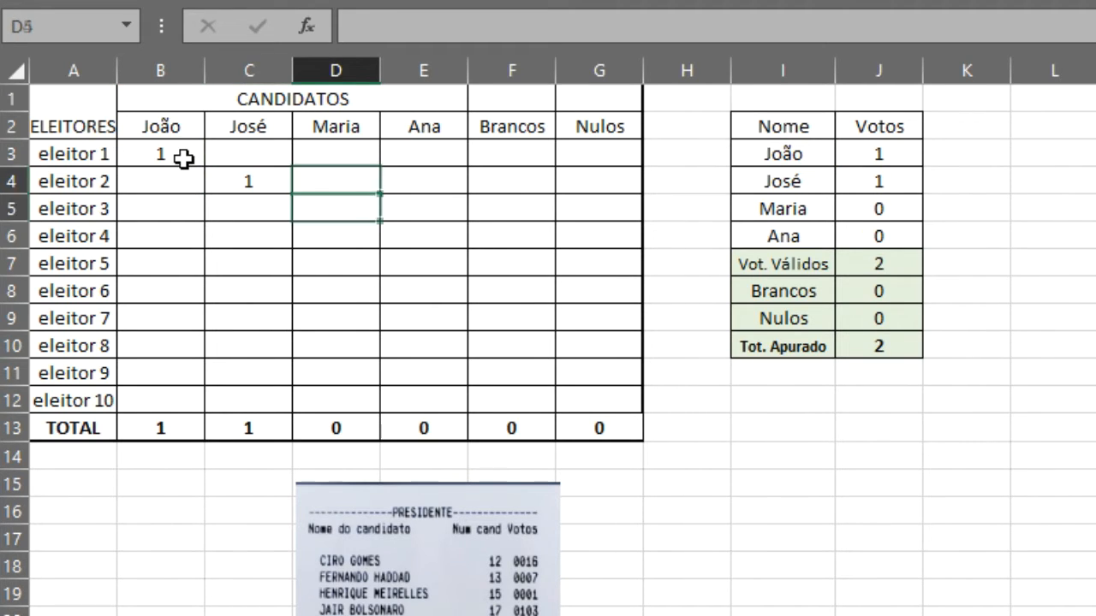
type("1")
key("Tab")
key("Down")
type("1")
key("Tab")
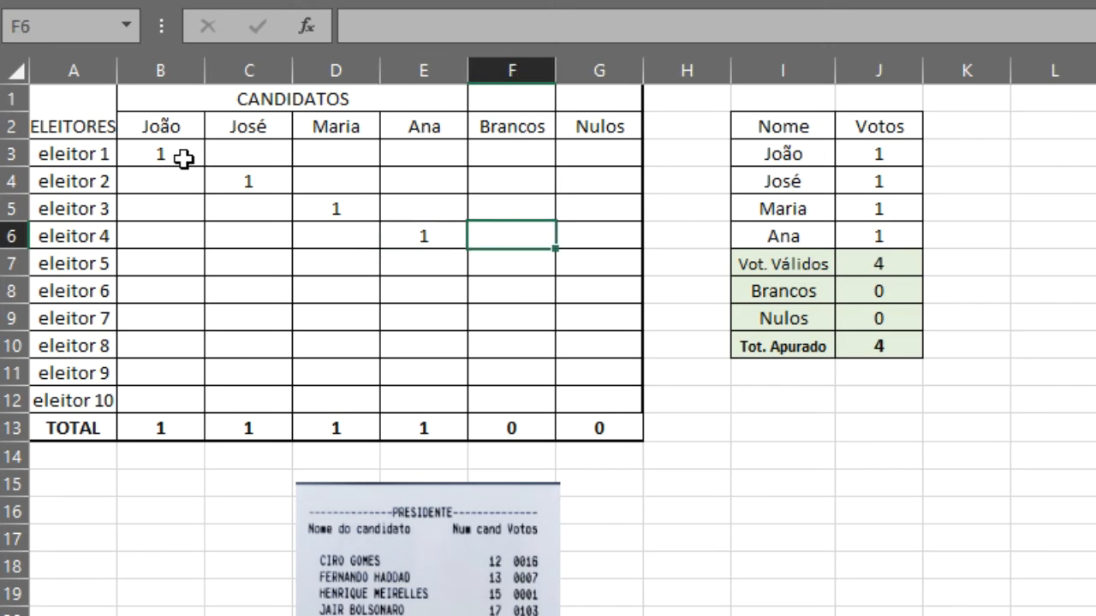
Enter 1 under Brancos for eleitor 5 in F7 and 1 under Nulos for eleitor 6 in G8.
key("Down")
type("1")
key("Tab")
key("Down")
type("1")
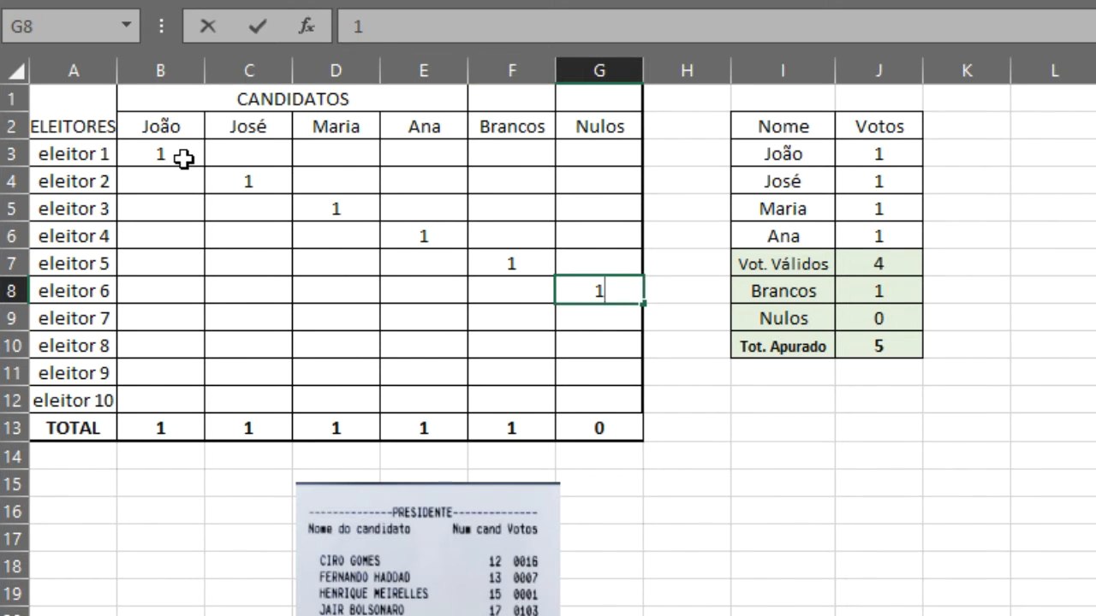
Enter 1 for the first candidate in B9 and B10 as the votes of eleitor 7 and eleitor 8.
key("Left")
key("Left")
key("Left")
key("Left")
key("Down")
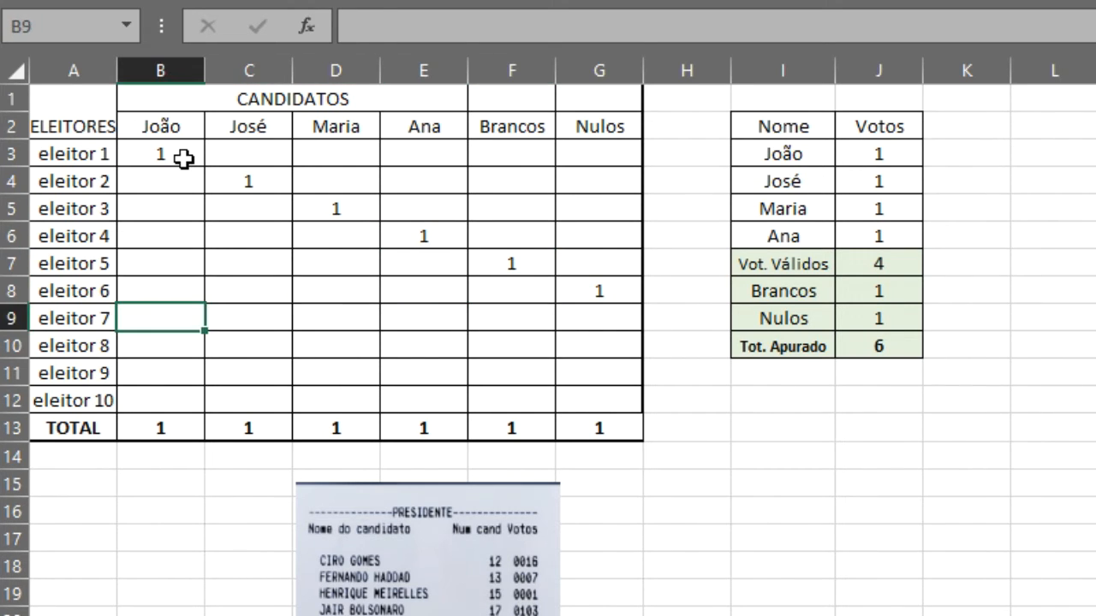
type("1")
key("Right")
key("Down")
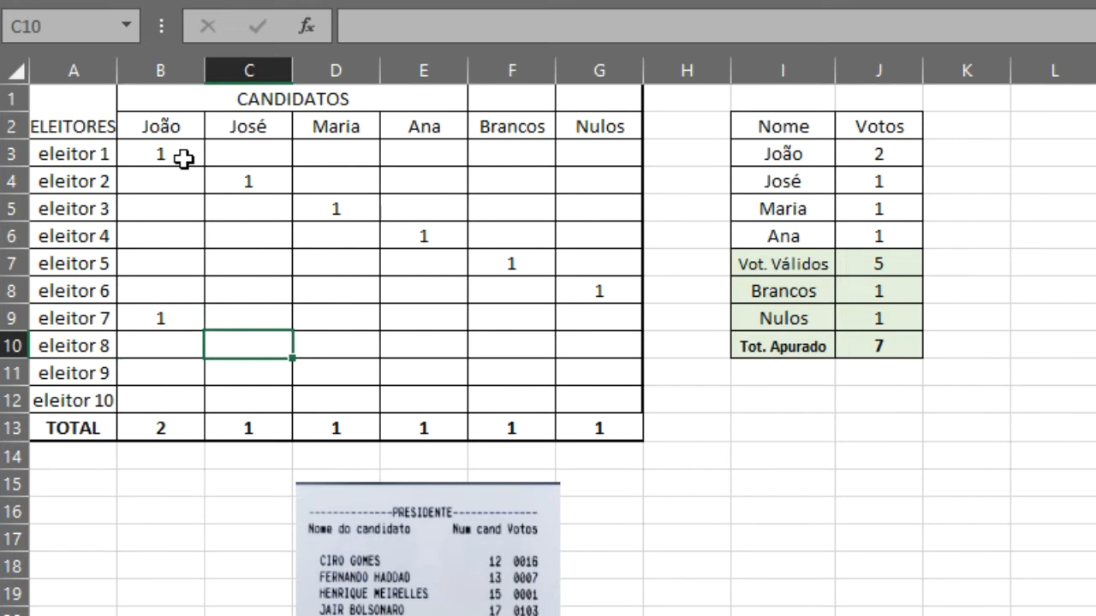
key("Left")
type("1")
key("Right")
Enter eleitor 9's vote as 1 in C11 and eleitor 10's vote as 1 in B12.
key("Down")
type("1")
key("Left")
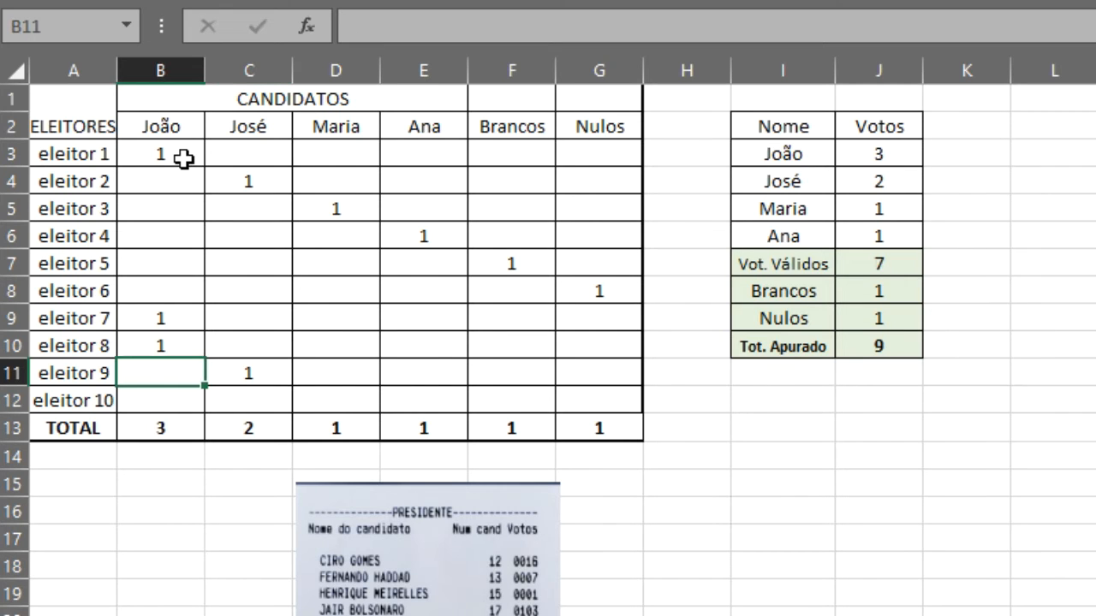
key("Down")
type("1")
key("Right")
key("Right")
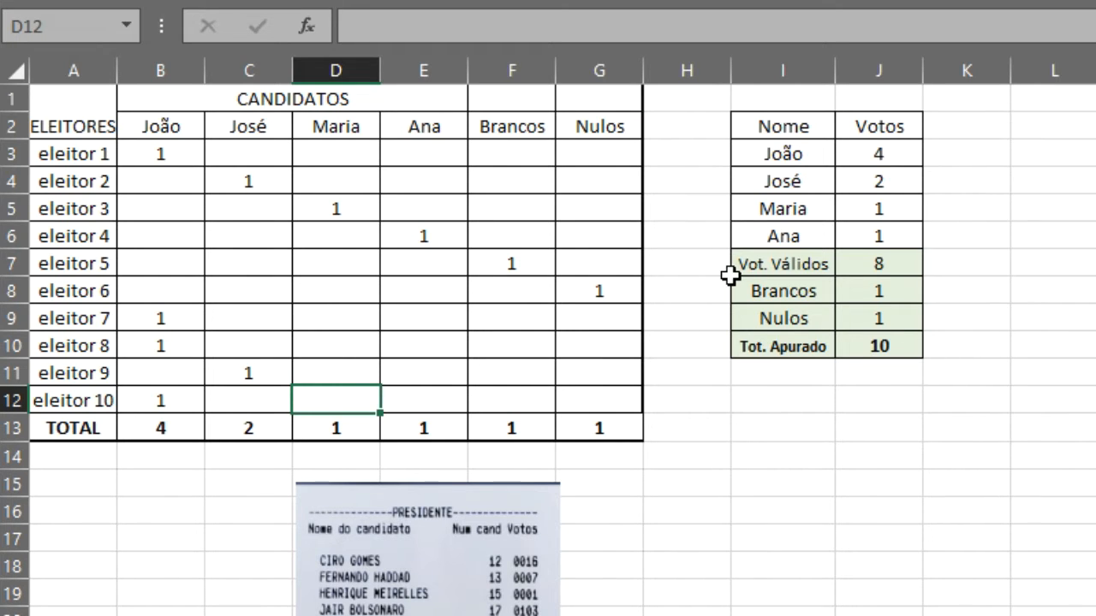
Check the first two candidates' linked votes in J3 and J4, and delete the first candidate's votes in B10:B12.
left_click(882, 155)
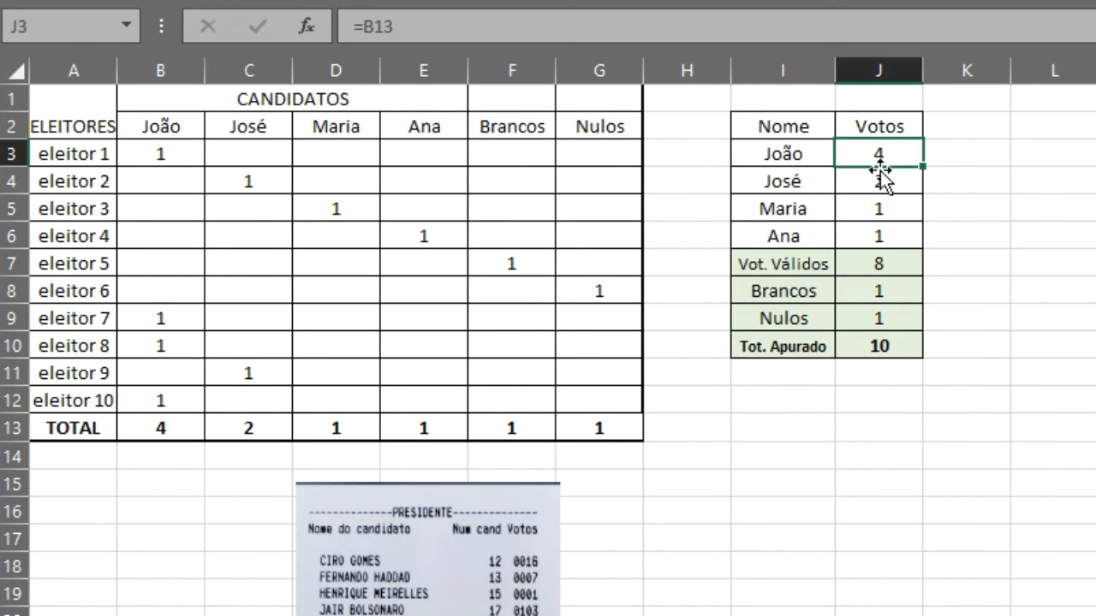
left_click(877, 181)
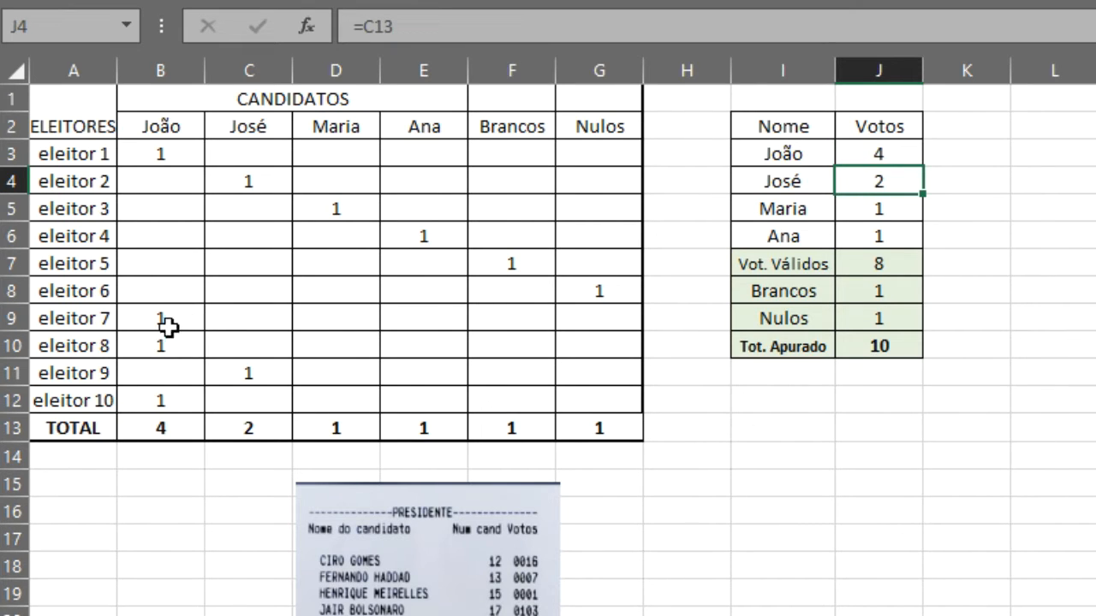
left_click_drag(169, 345, 170, 394)
key("Delete")
Enter 1 for the third candidate in D10 and D12 as the votes of eleitor 8 and eleitor 10.
key("Right")
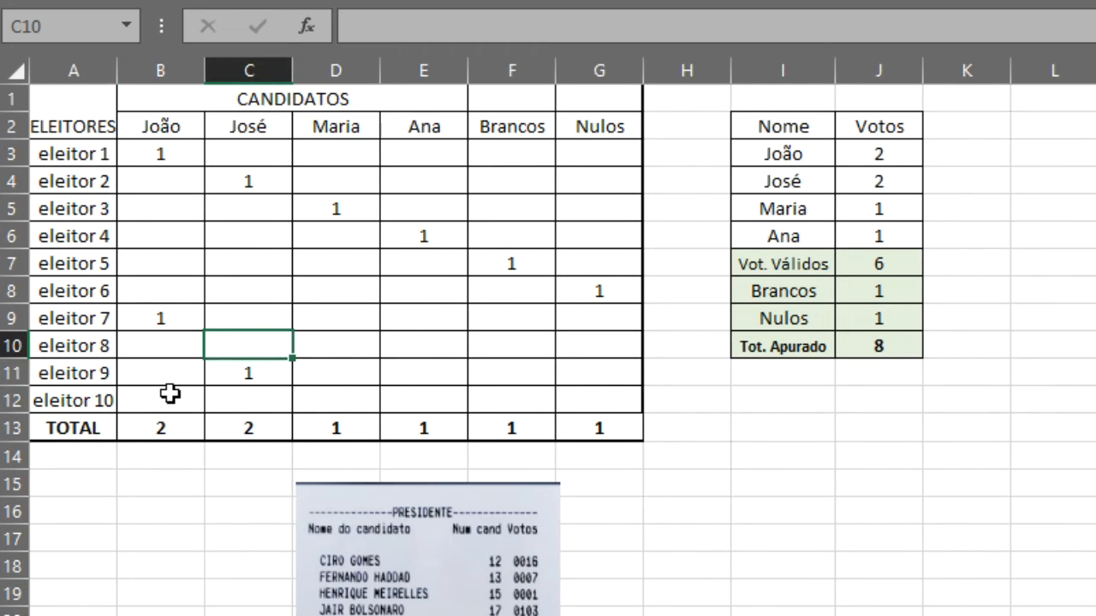
key("Right")
type("1")
key("Return")
key("Down")
key("Right")
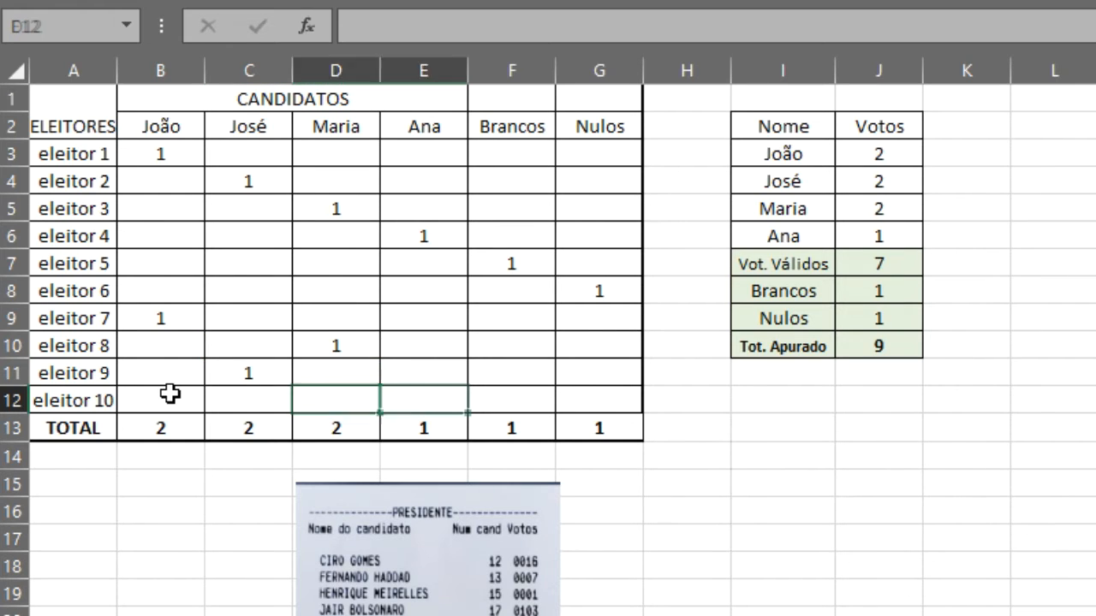
type("1")
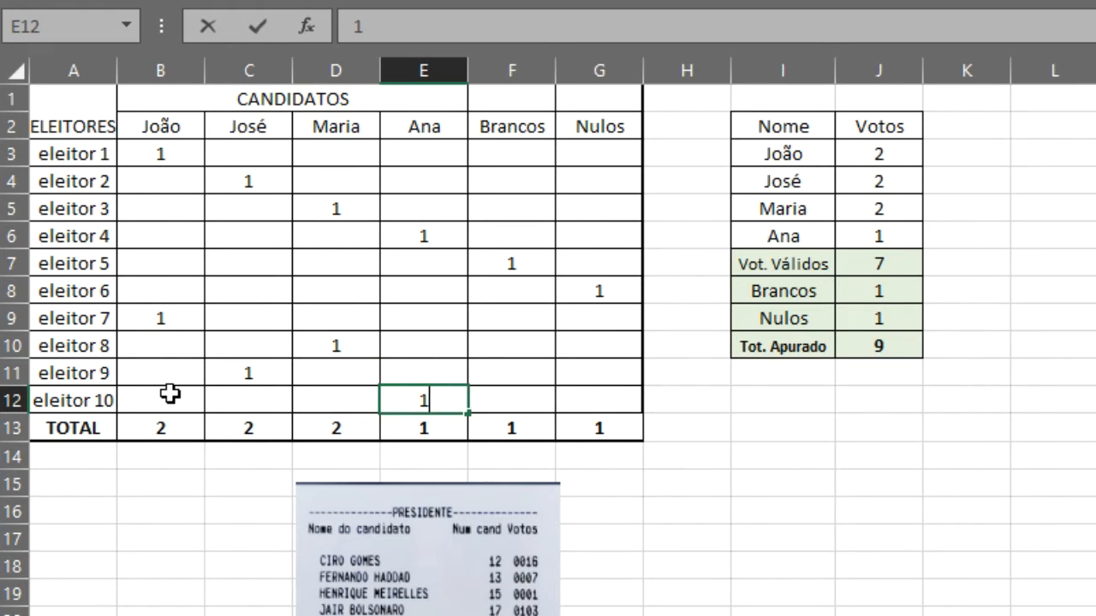
key("BackSpace")
key("Left")
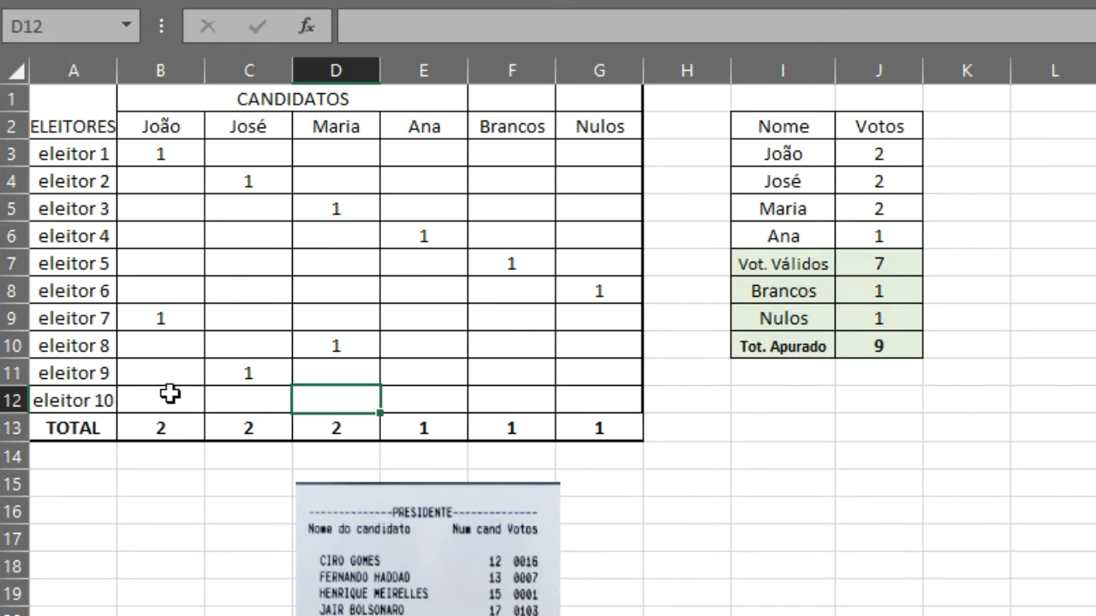
type("1")
key("Return")
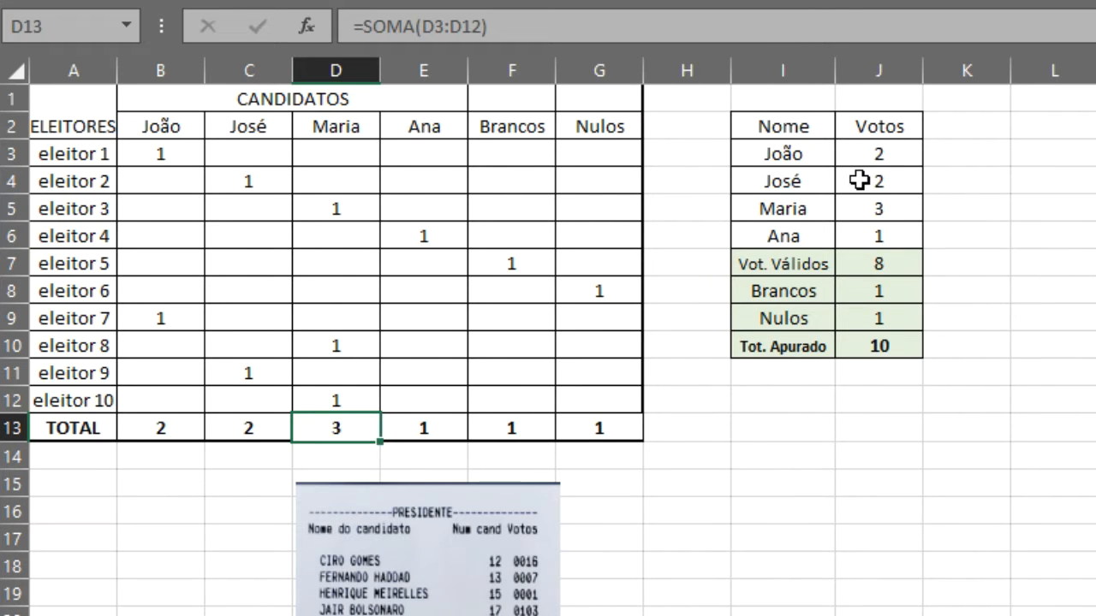
left_click(810, 495)
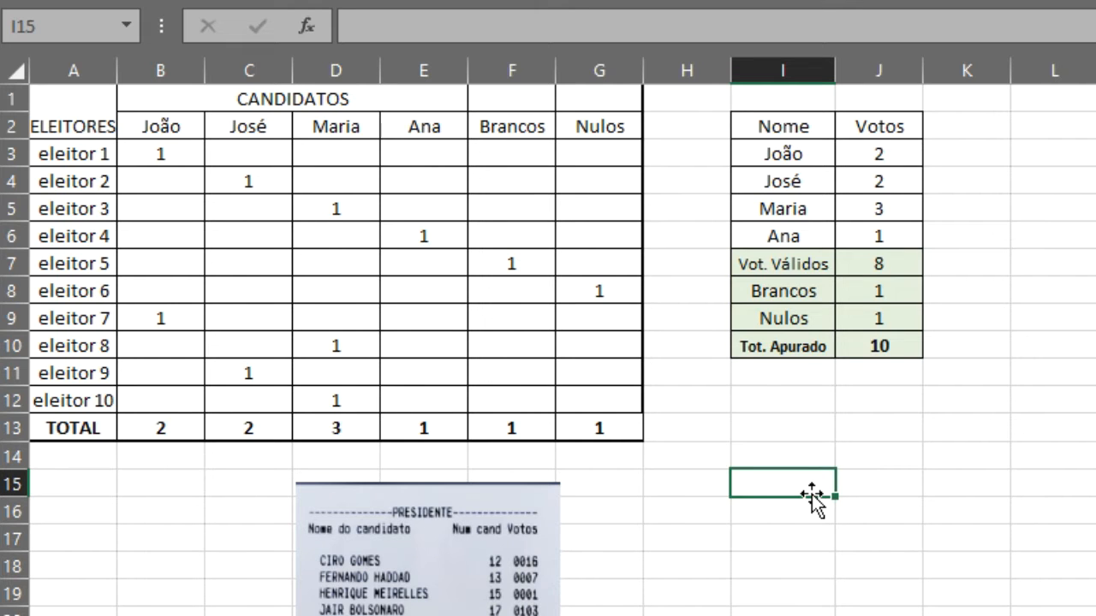
left_click(599, 430)
left_click_drag(599, 431, 153, 124)
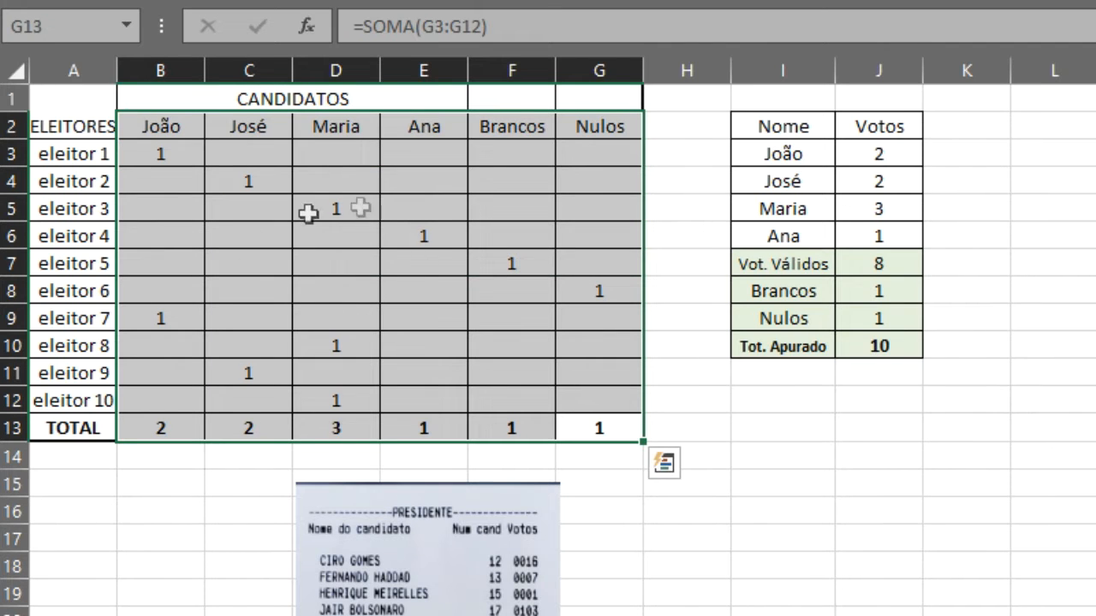
left_click(177, 157)
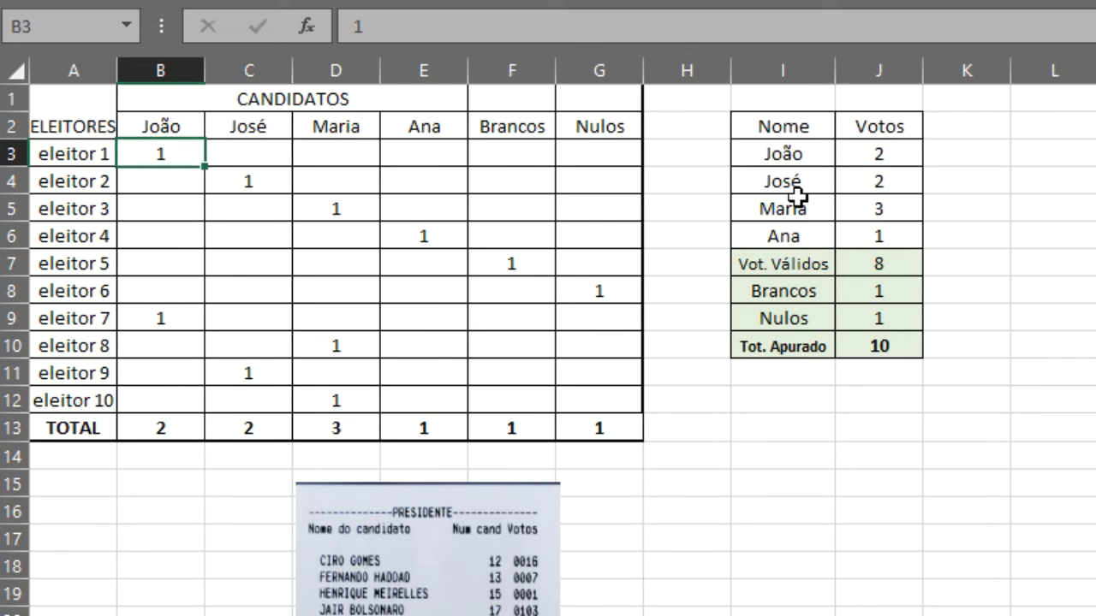
left_click_drag(93, 151, 599, 149)
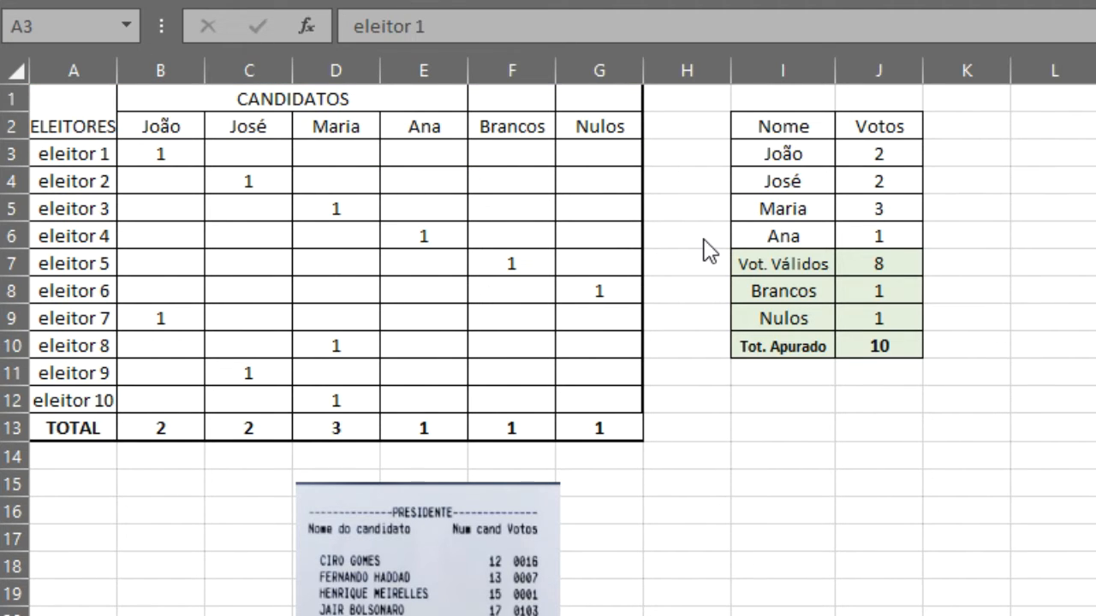
Enter the label "cálculos ocultos" in I14, below the results summary.
key("ctrl+shift+Right")
left_click(64, 112)
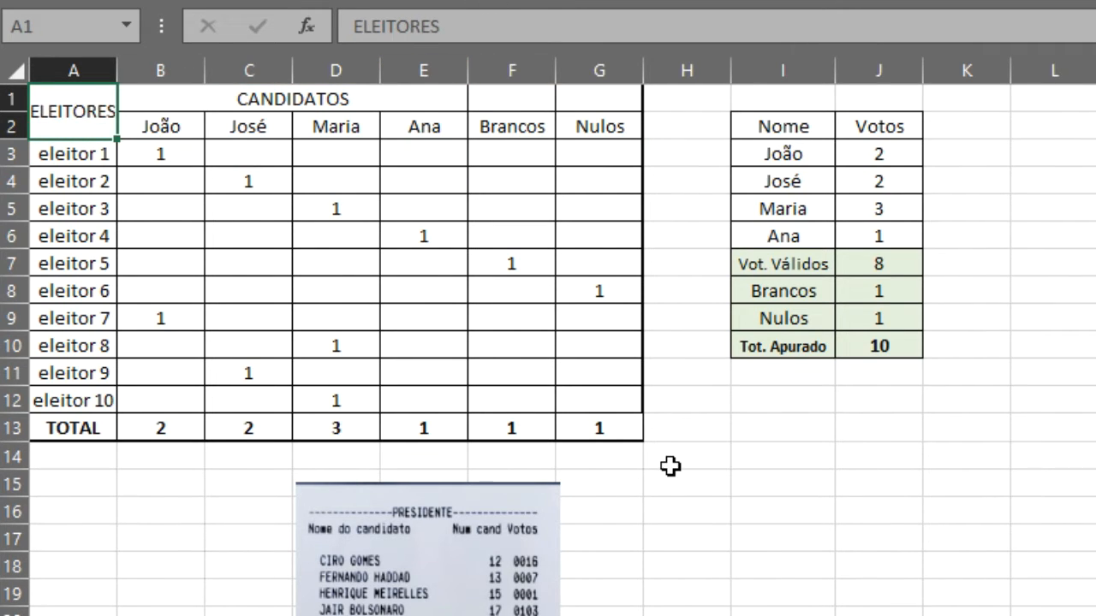
left_click(774, 460)
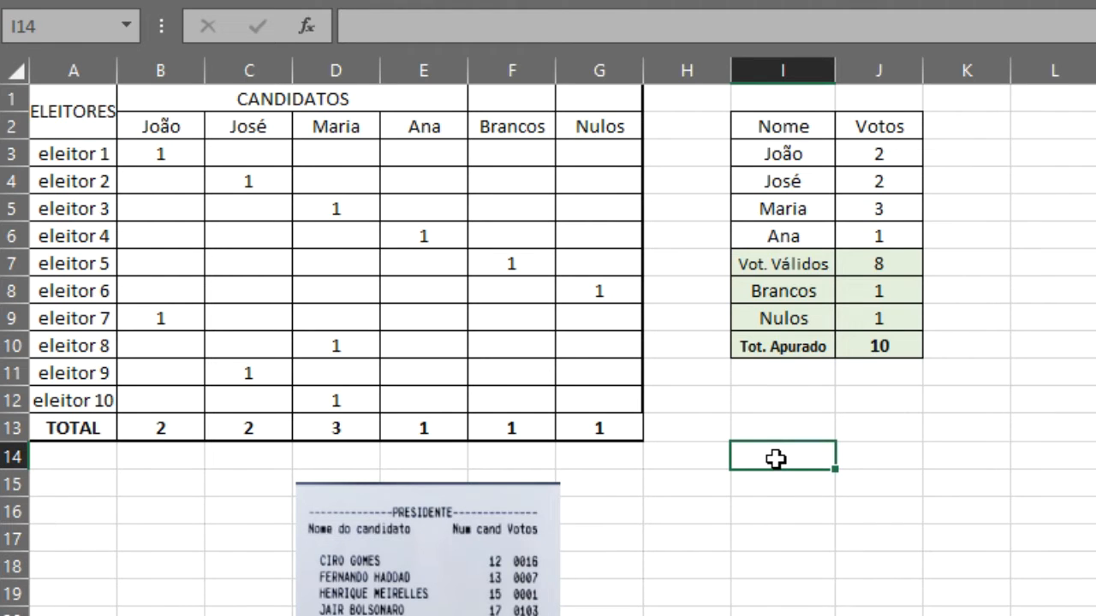
type("cál")
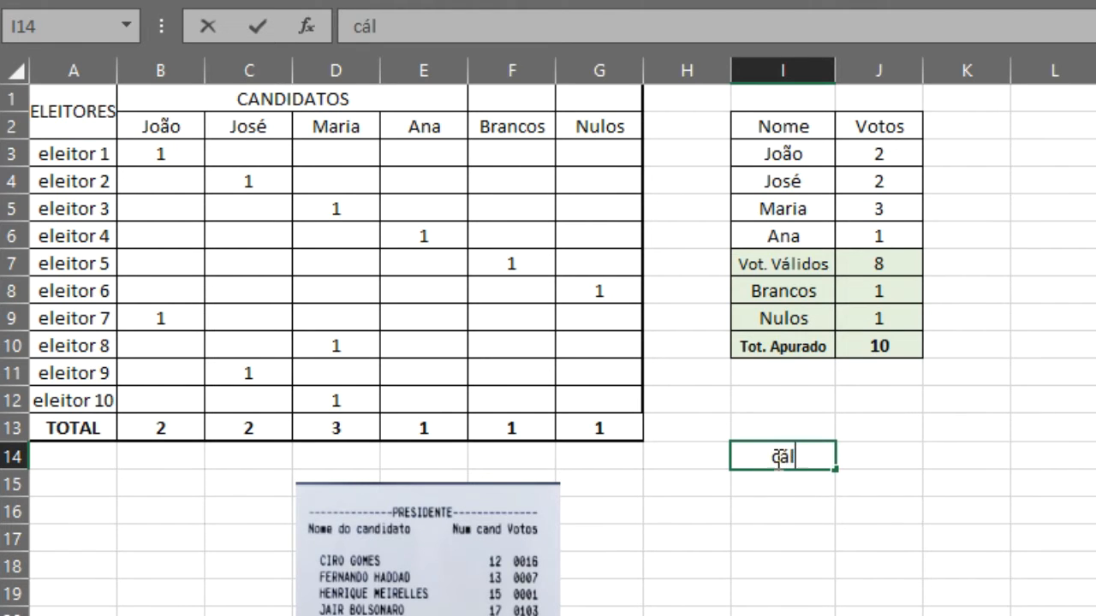
type("culos")
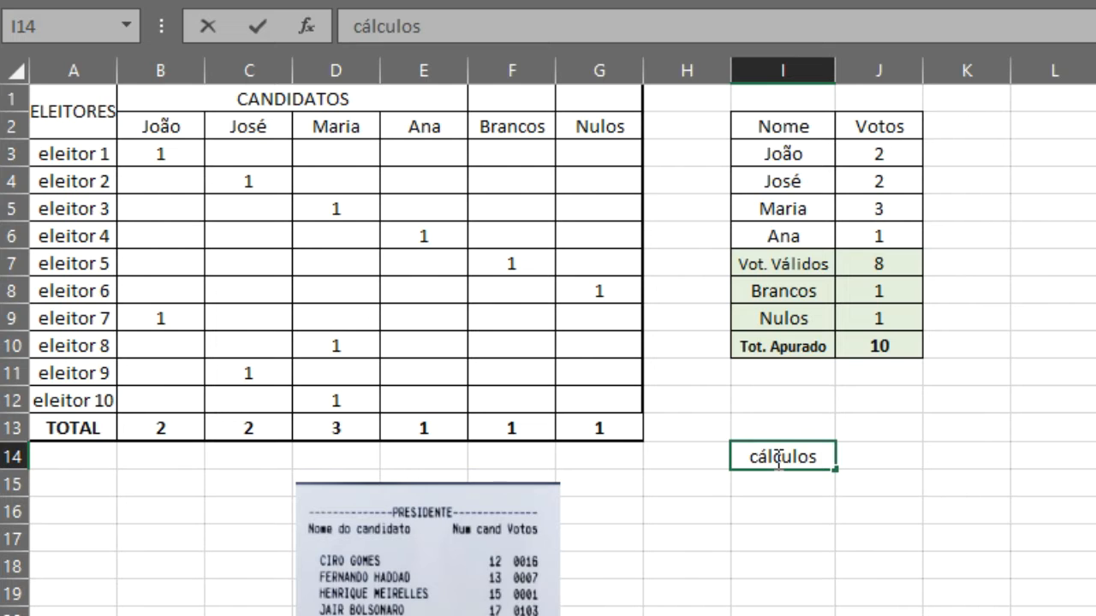
type(" ocultos")
key("Return")
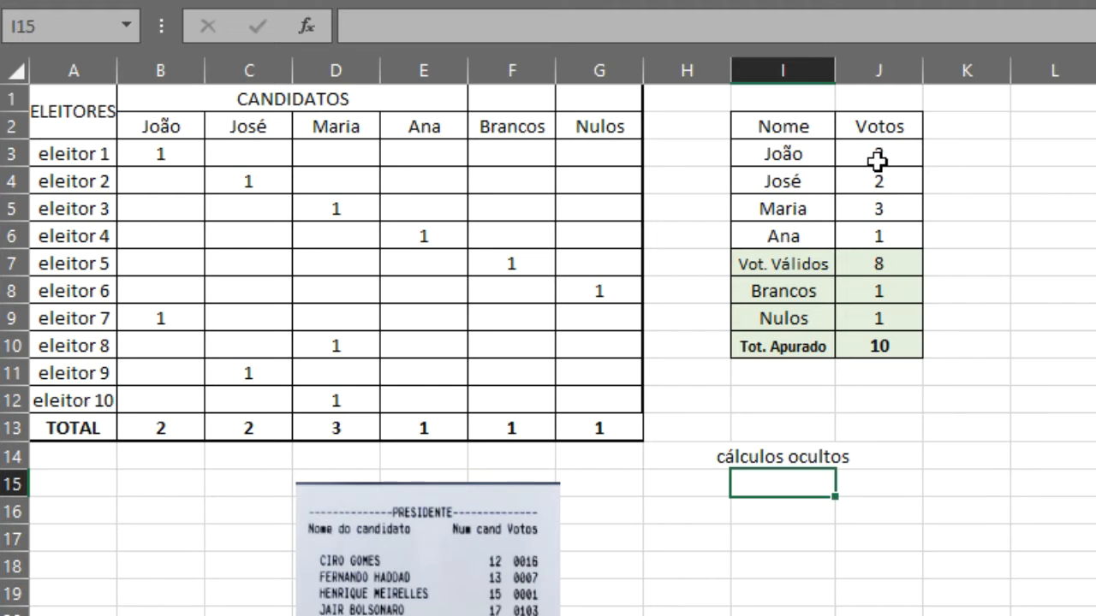
Replace the first candidate's vote link in J3 with the formula =SE(B13>C13;B13;I18).
left_click(878, 161)
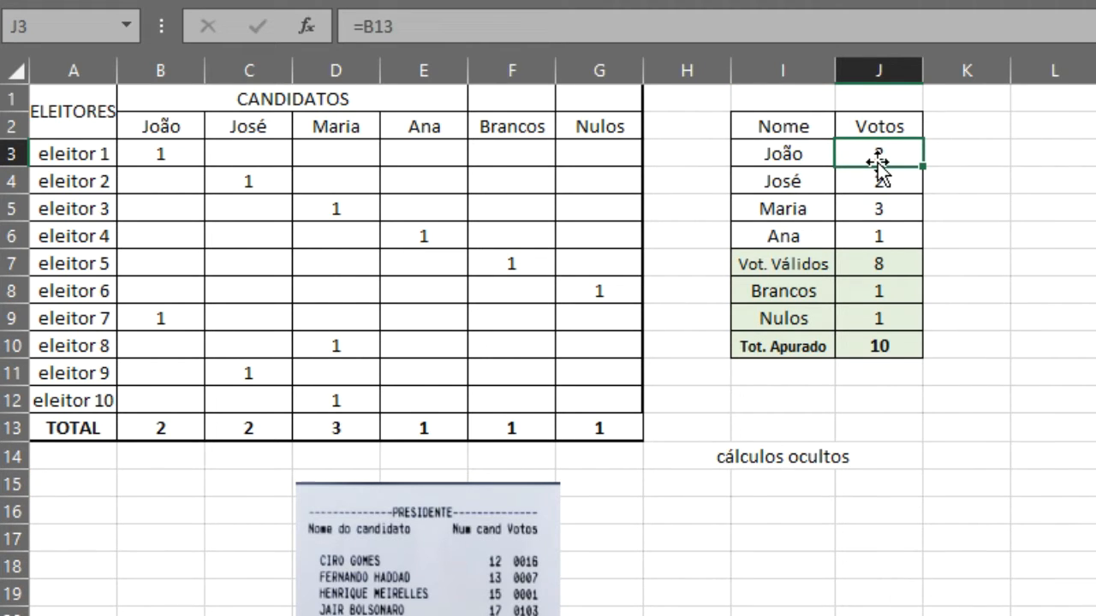
type("=")
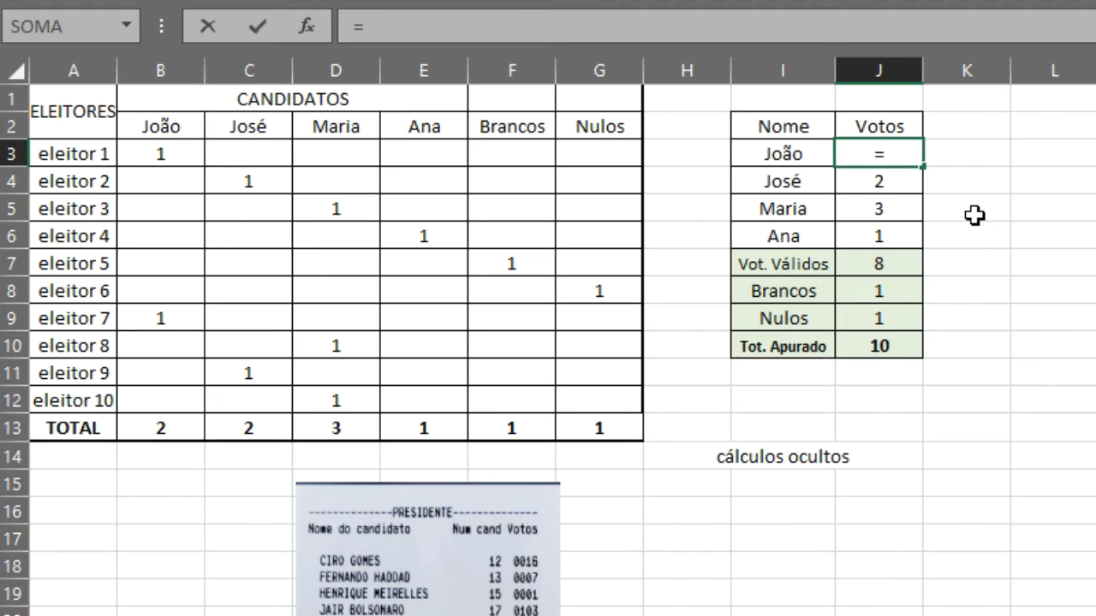
type("se(")
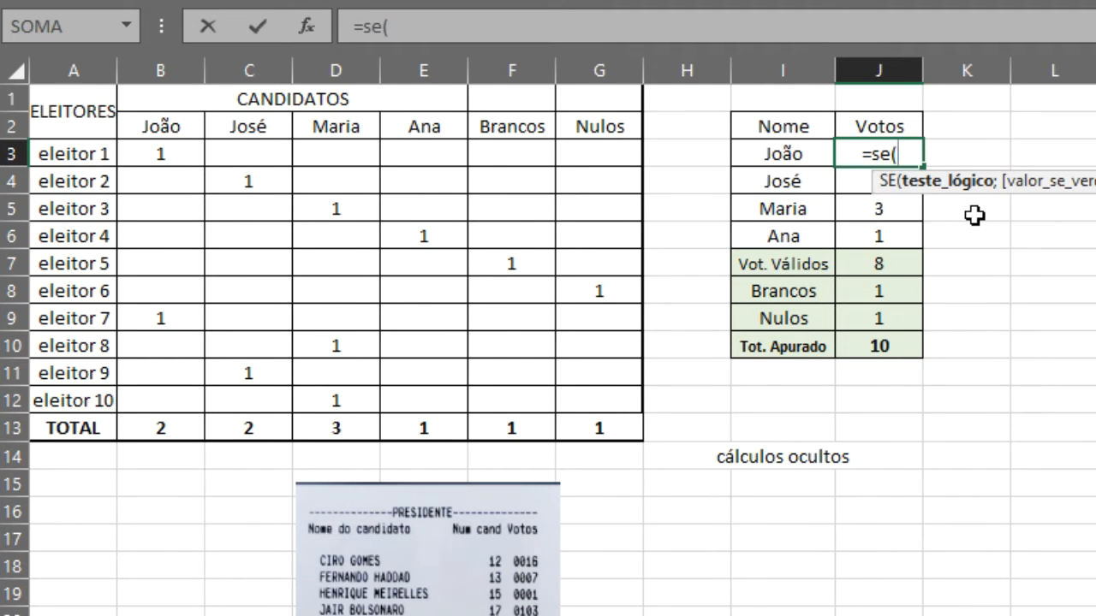
left_click(163, 429)
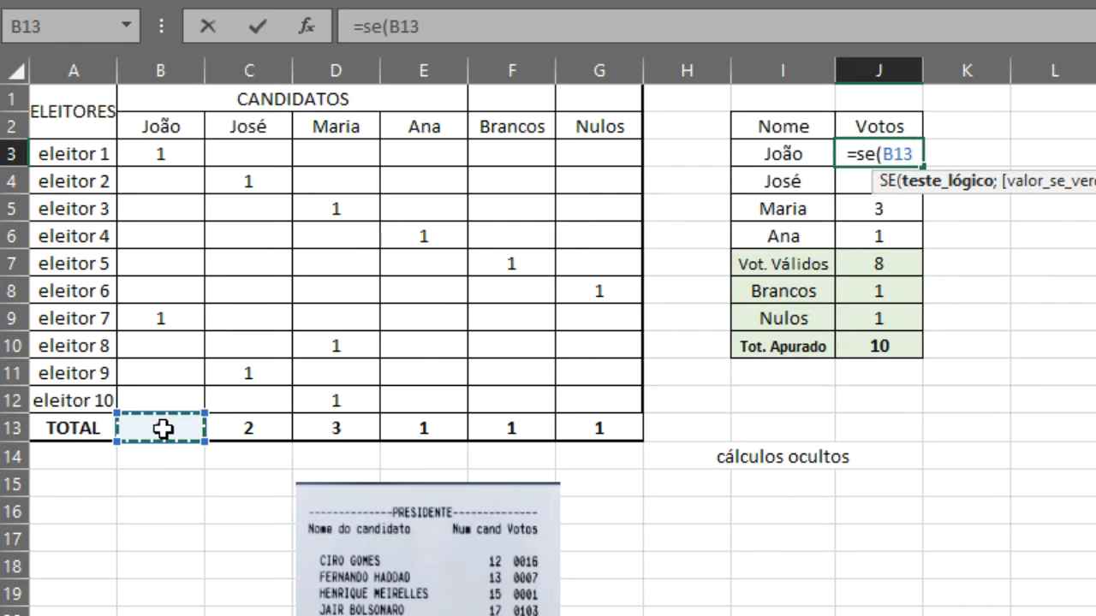
type(">")
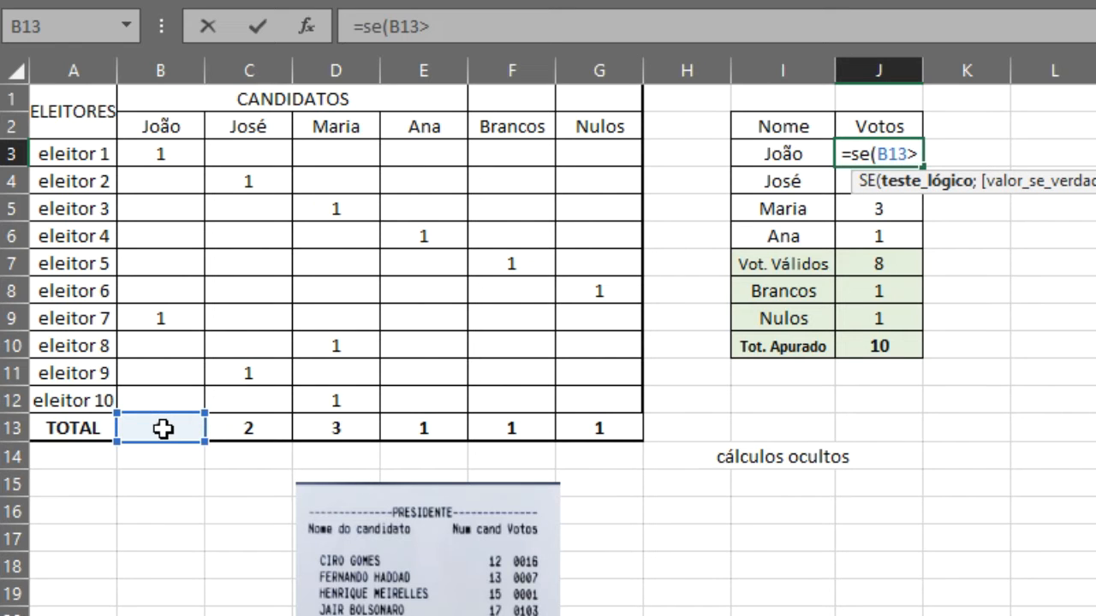
left_click(244, 430)
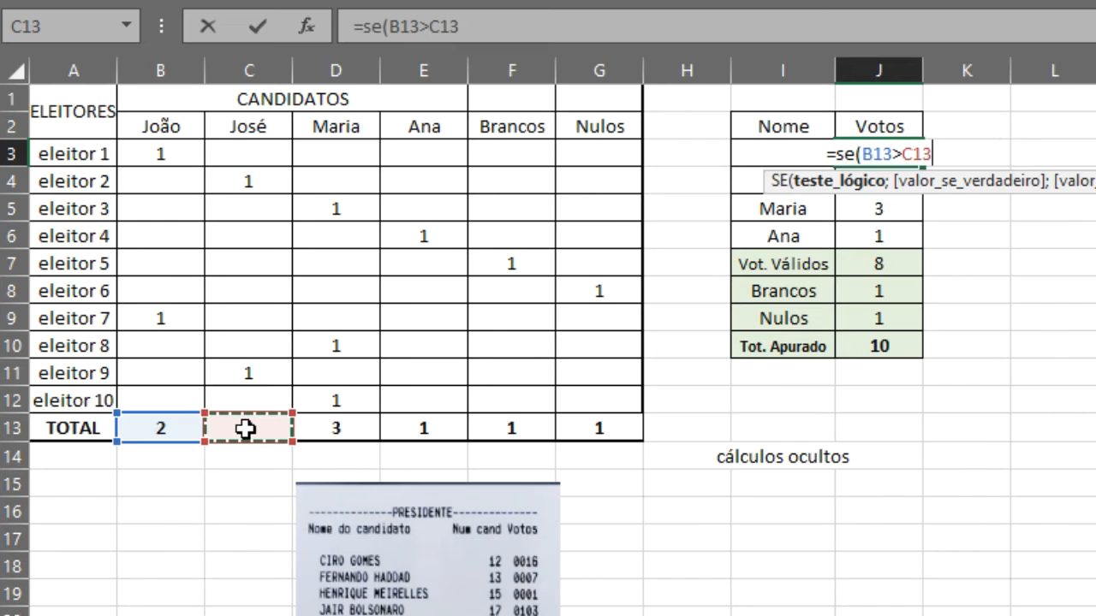
type(";")
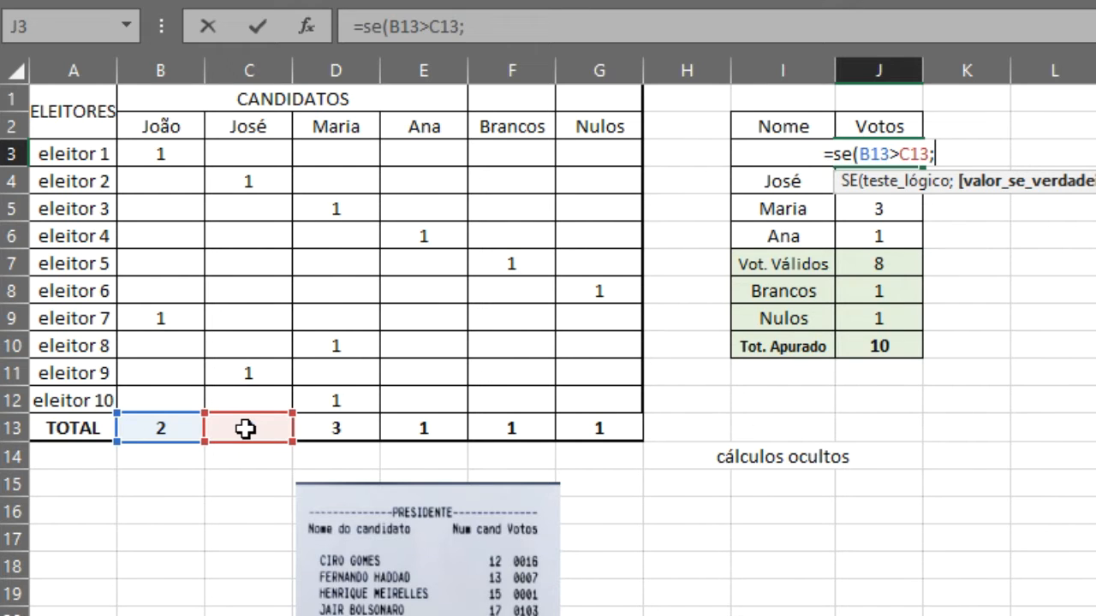
type("b1")
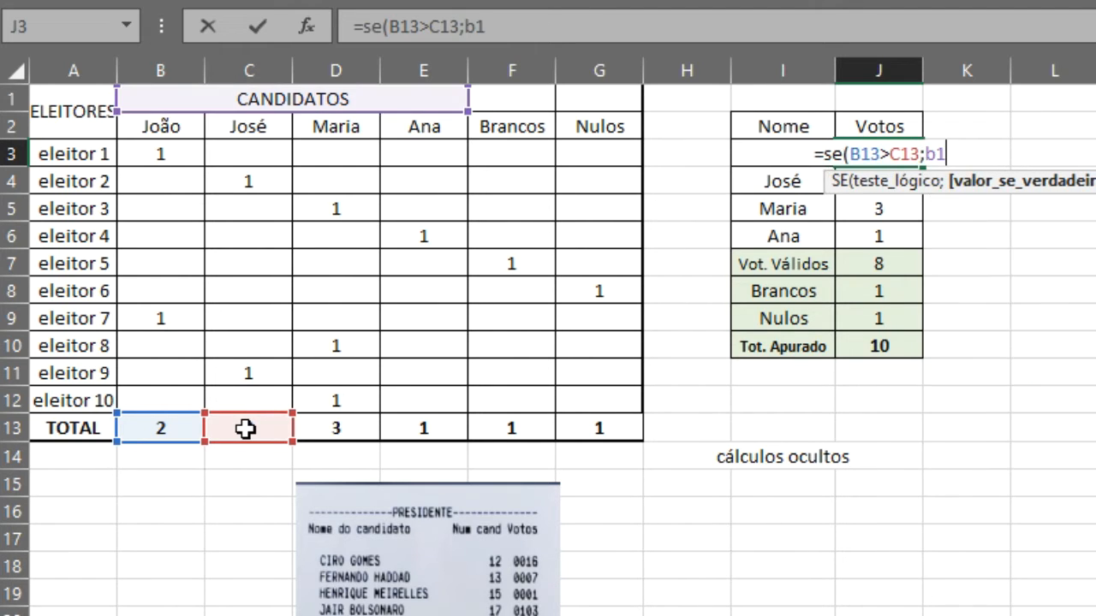
type("3")
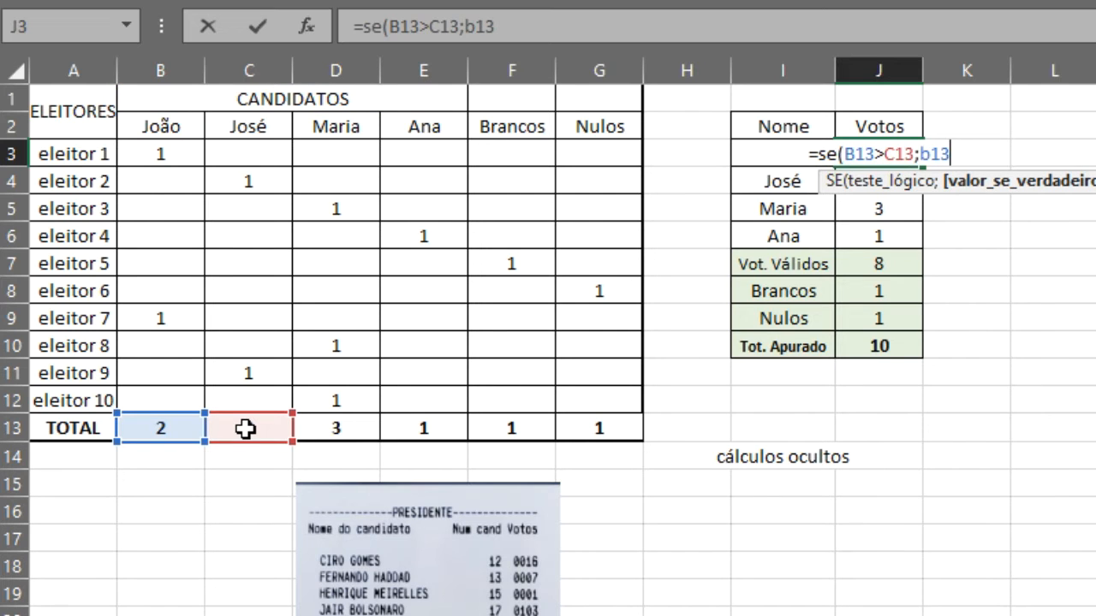
type(";")
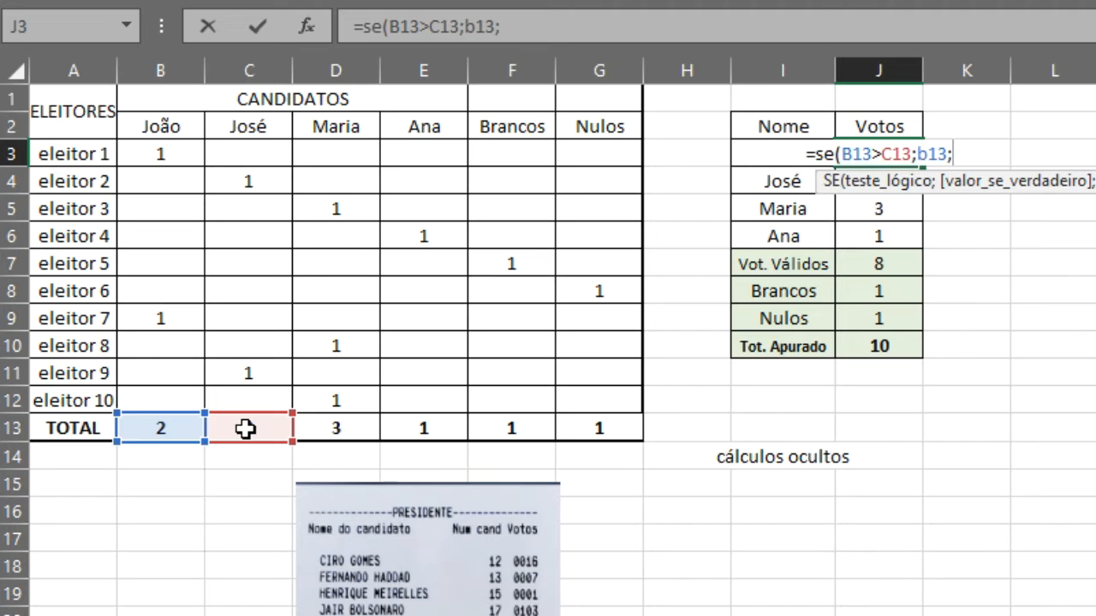
type("1")
key("BackSpace")
type("i18")
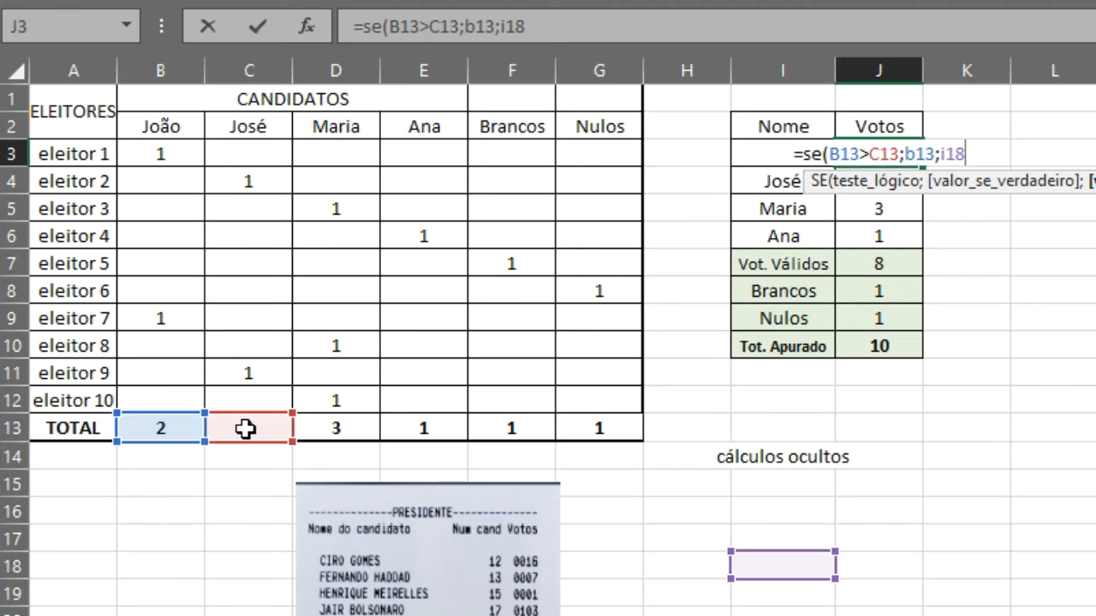
type(")")
key("Return")
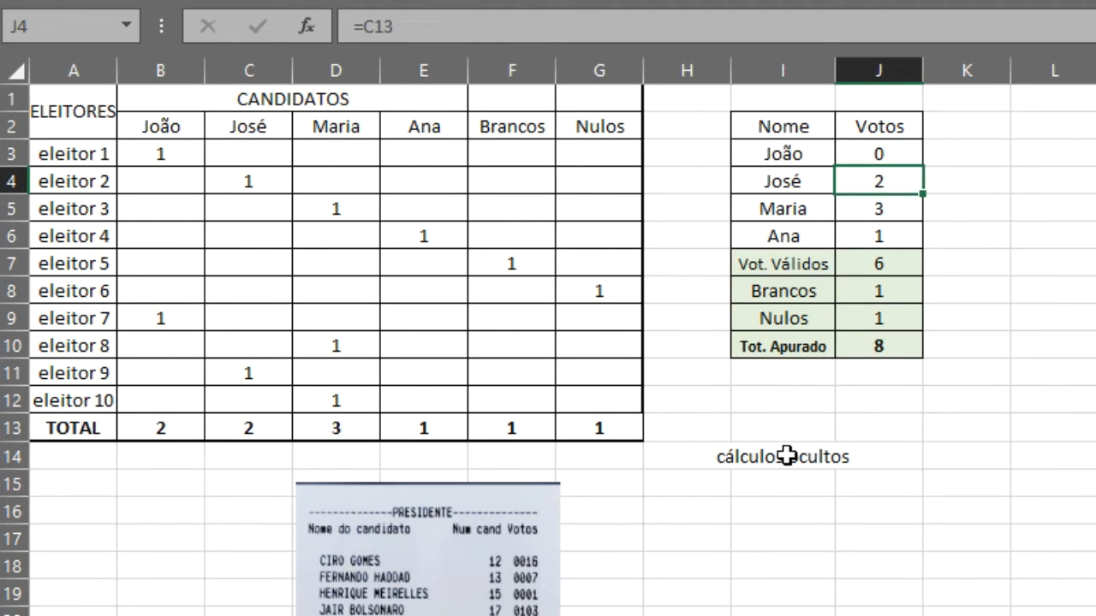
Fill the hidden-calculations area I14:J18 with light blue and cell I18 with dark blue.
left_click_drag(785, 456, 850, 573)
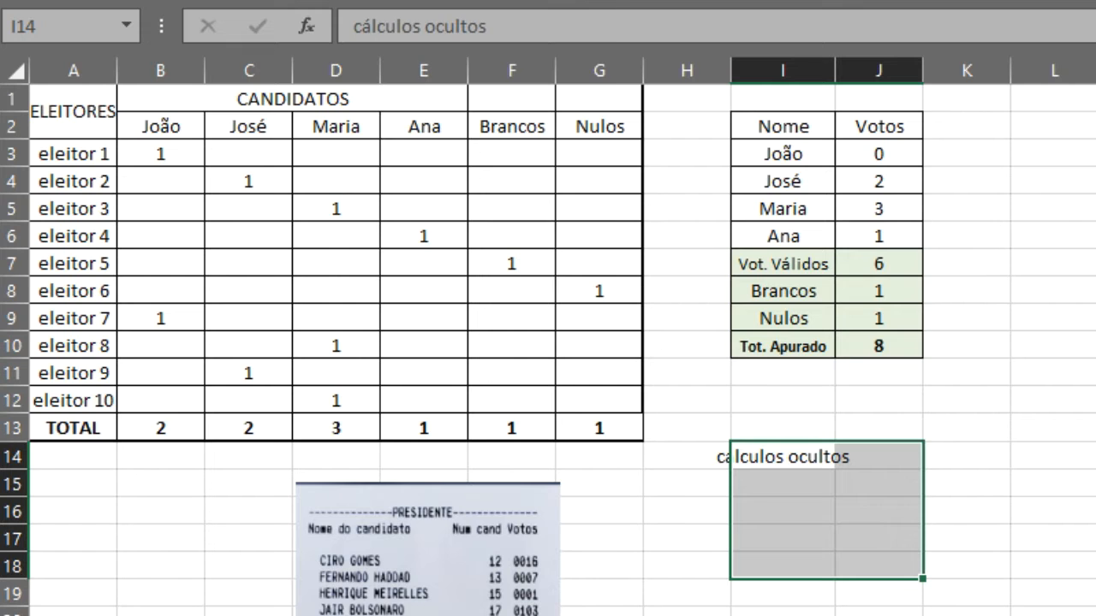
left_click(412, 2)
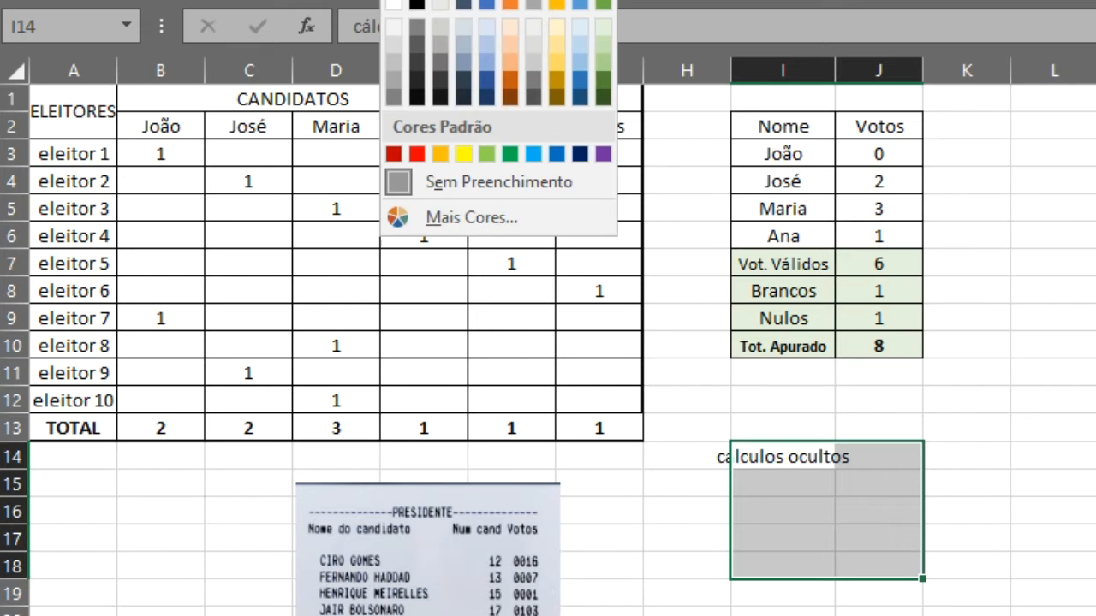
left_click(580, 30)
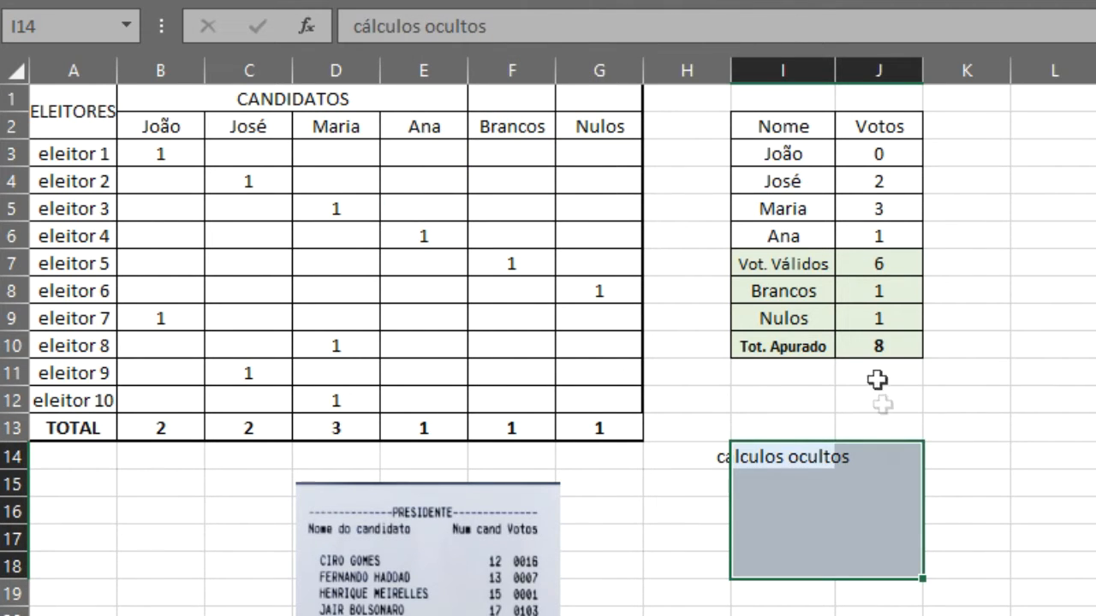
left_click(786, 563)
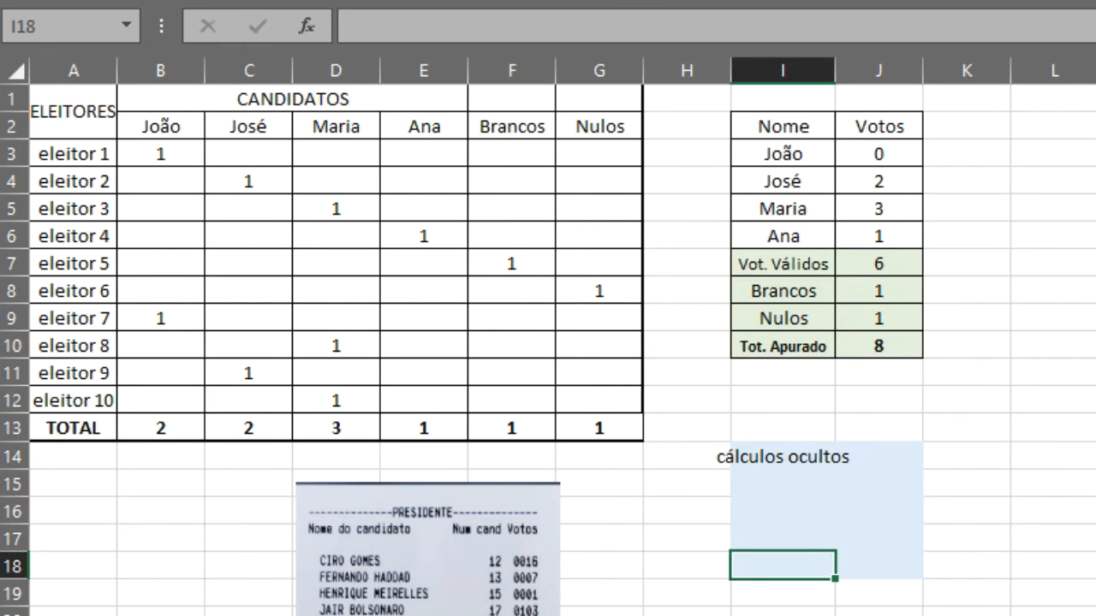
left_click(416, 1)
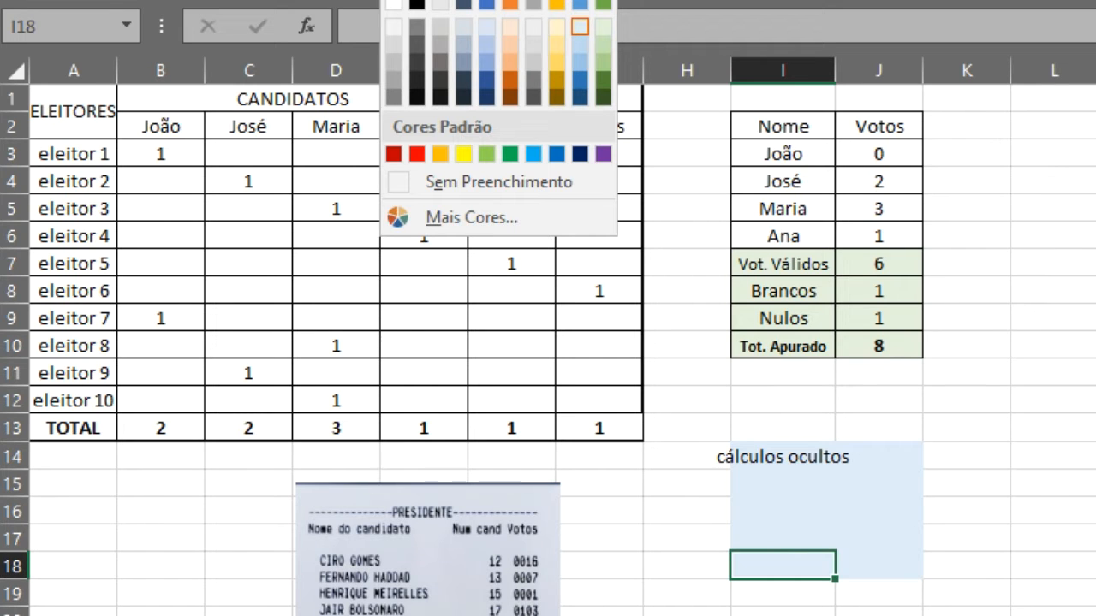
left_click(487, 81)
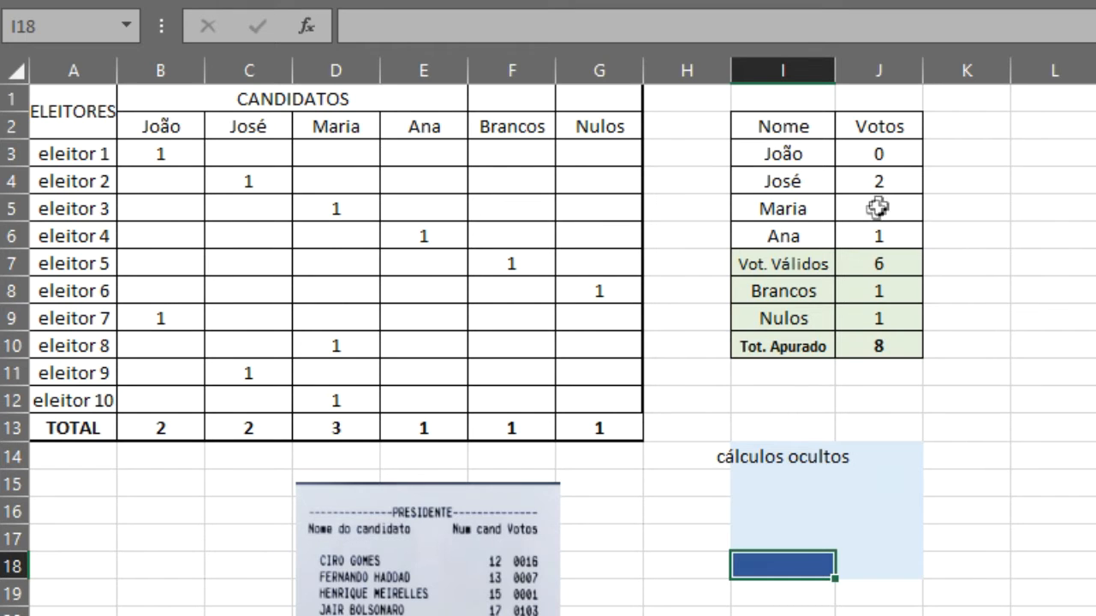
Test the false branch of J3's formula by entering a trial value of 8 in I18, and delete that value.
left_click(886, 150)
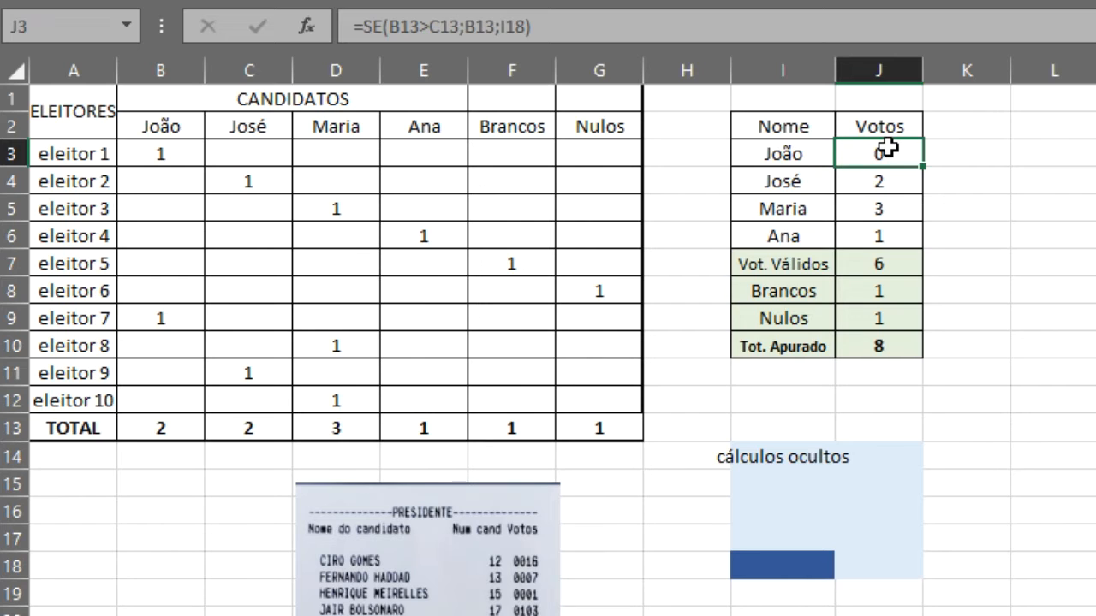
left_click(794, 565)
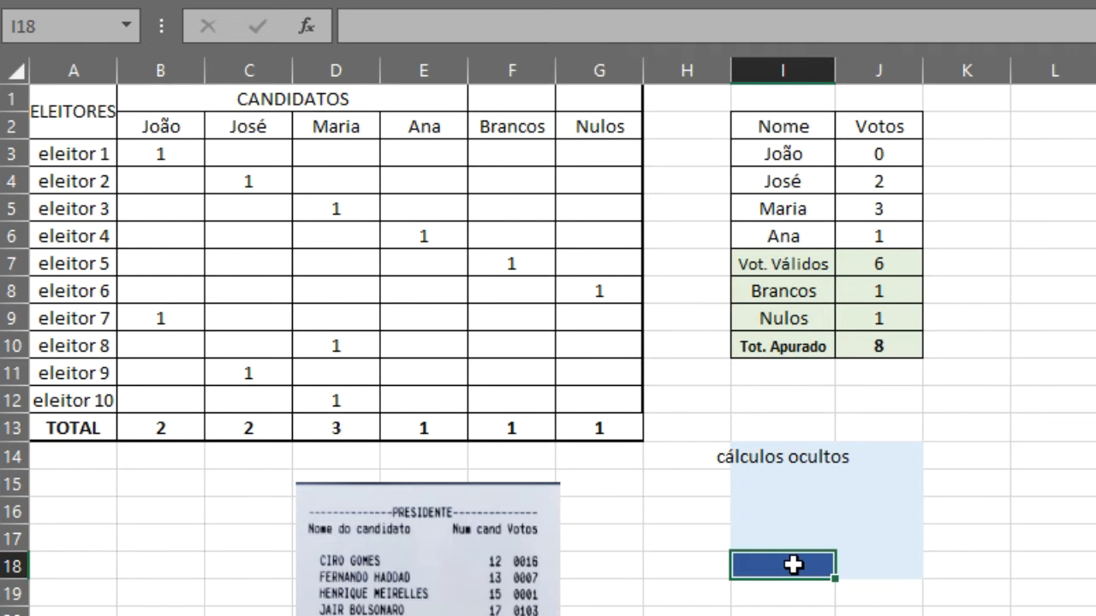
type("8")
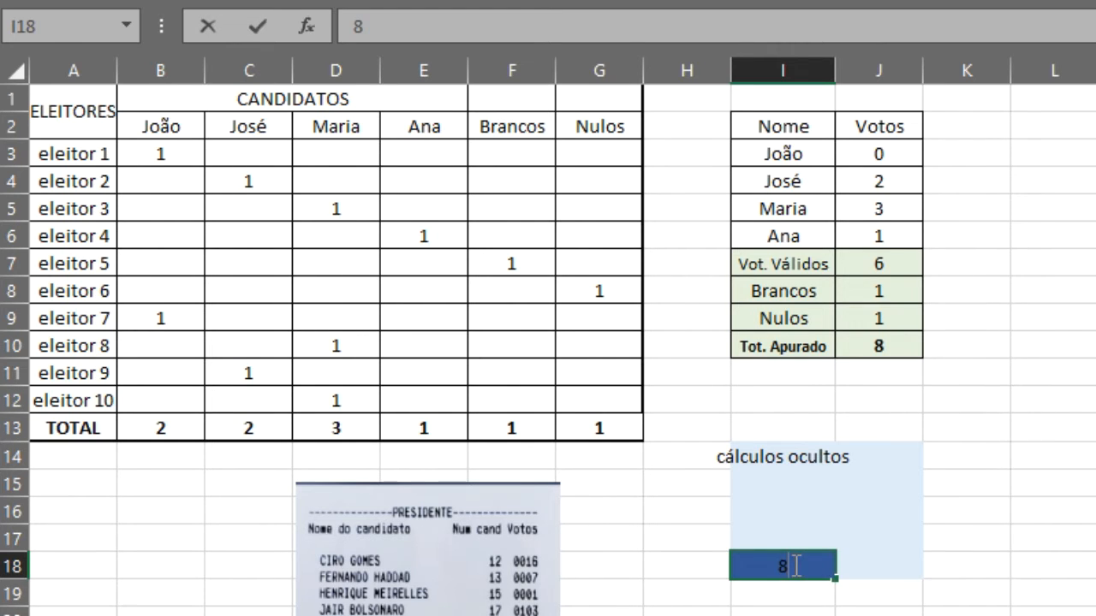
key("Return")
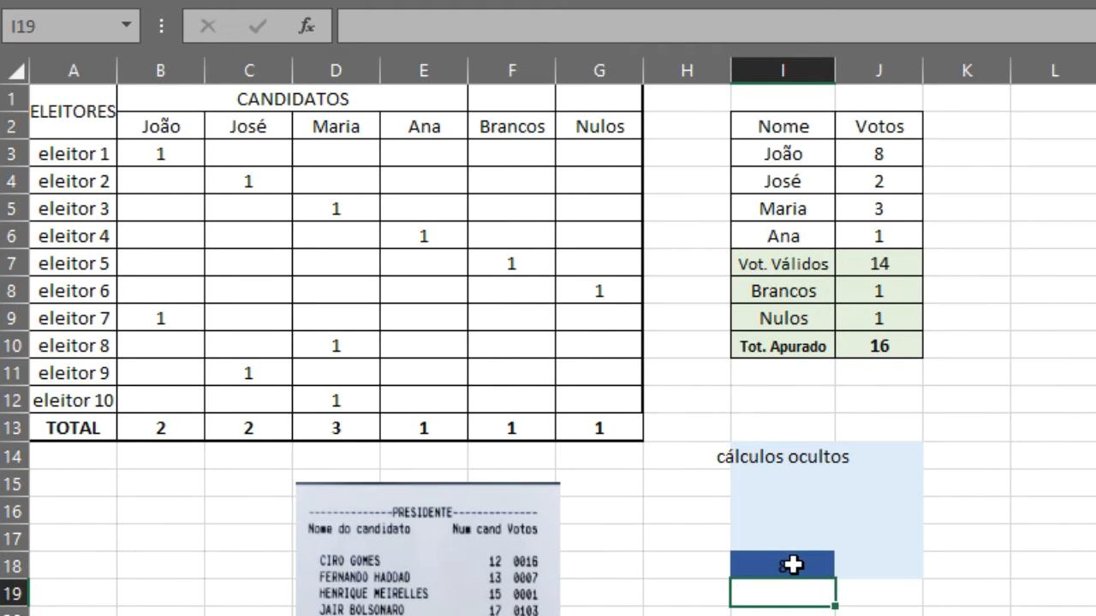
left_click(792, 565)
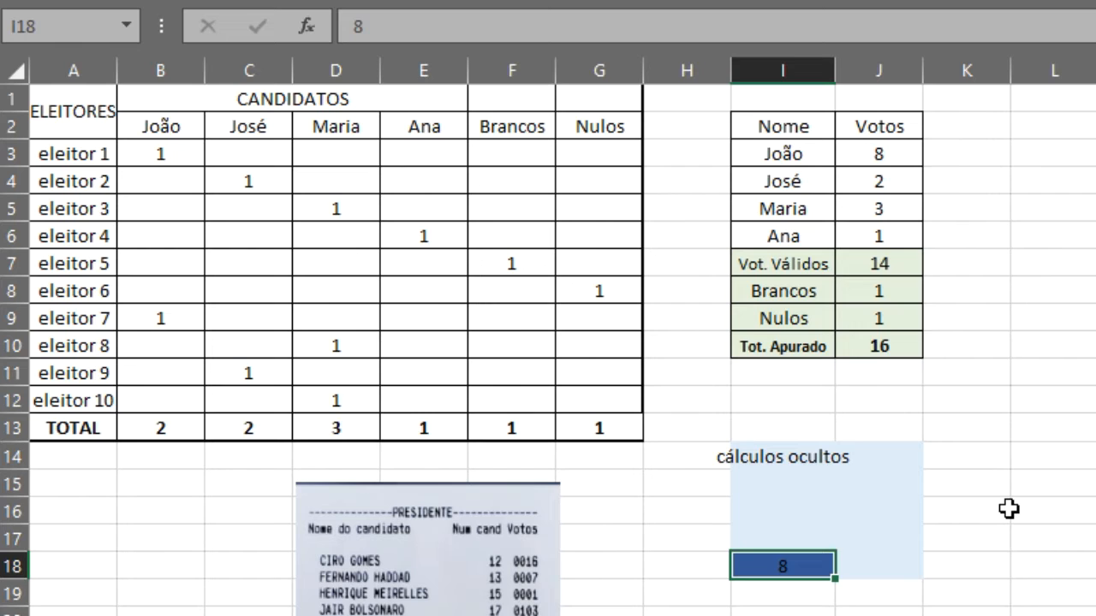
key("Delete")
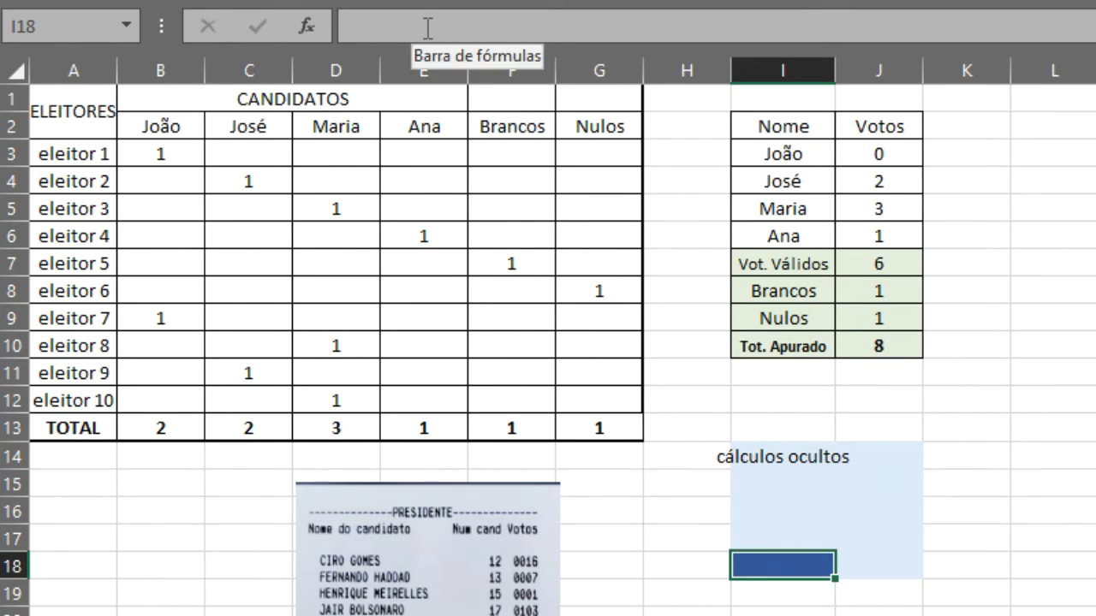
Compare the formulas in J3 and J4 with the first two candidates' names in B2, C2 and I4.
left_click(863, 162)
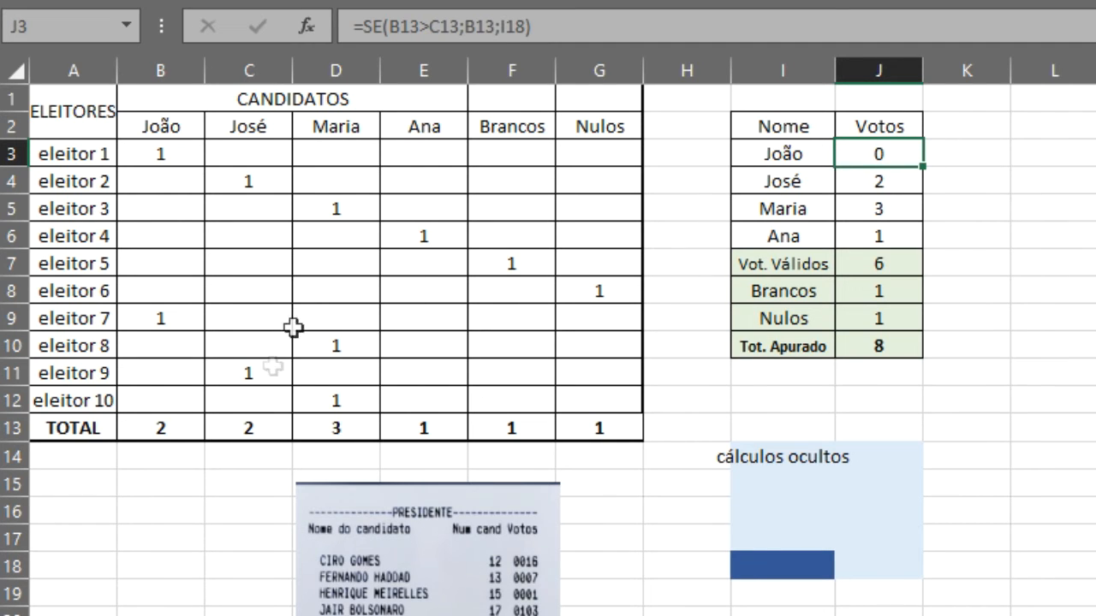
left_click(154, 127)
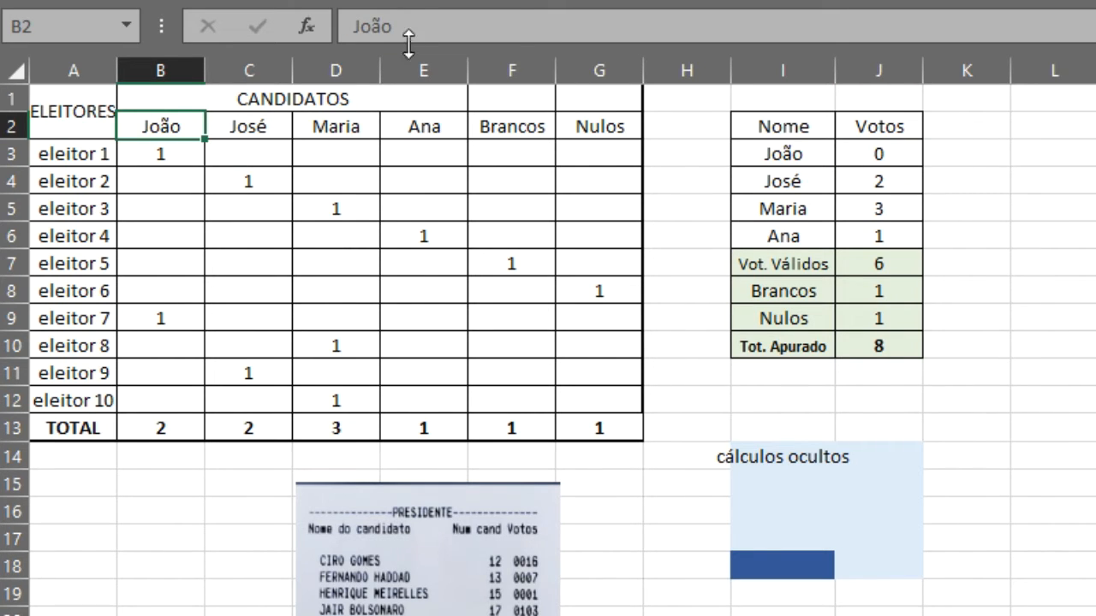
left_click(388, 26)
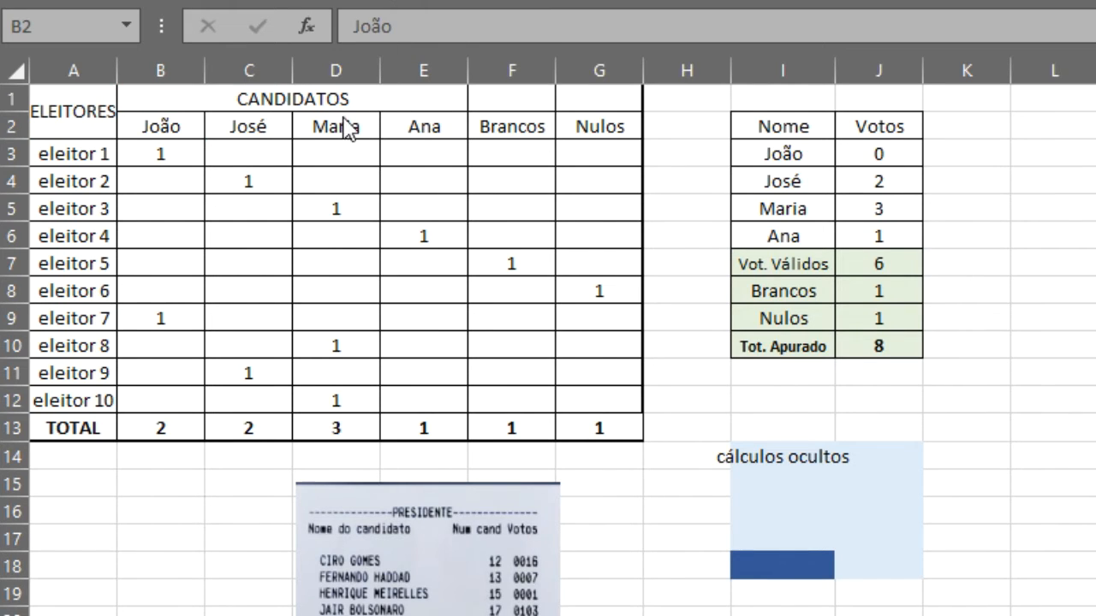
left_click(247, 126)
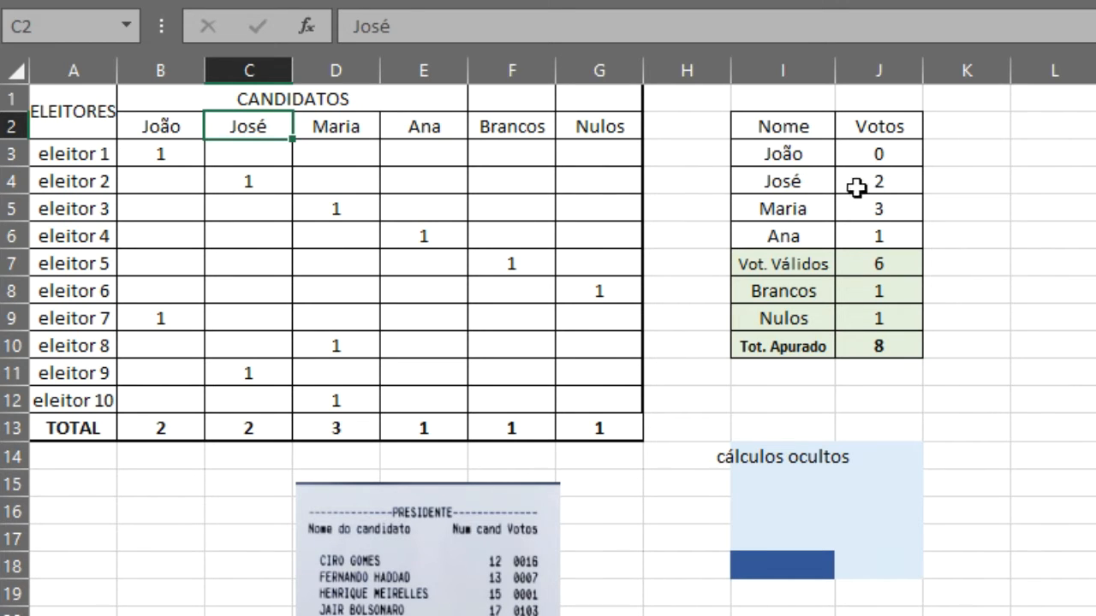
left_click(875, 187)
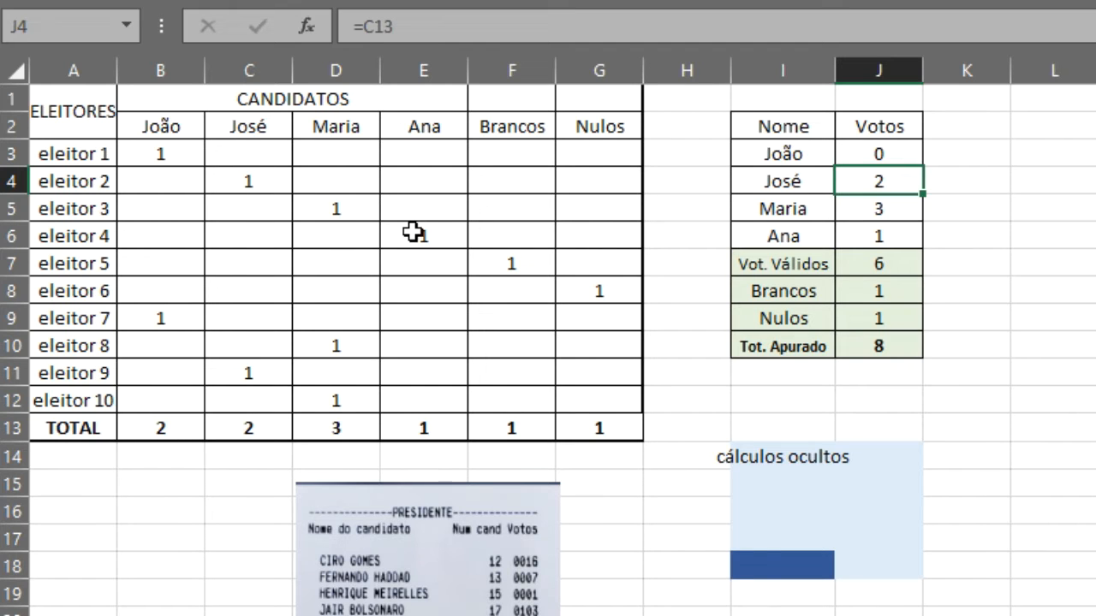
left_click(797, 180)
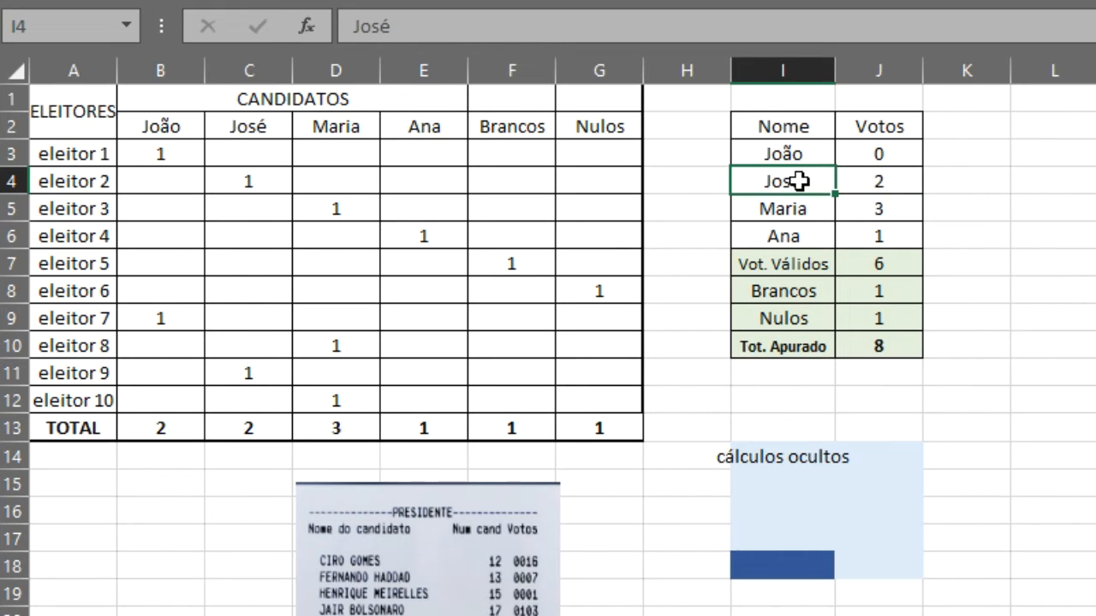
Replace the second candidate's vote link in J4 with the formula =J7-B13-D13-E13.
key("shift+Right")
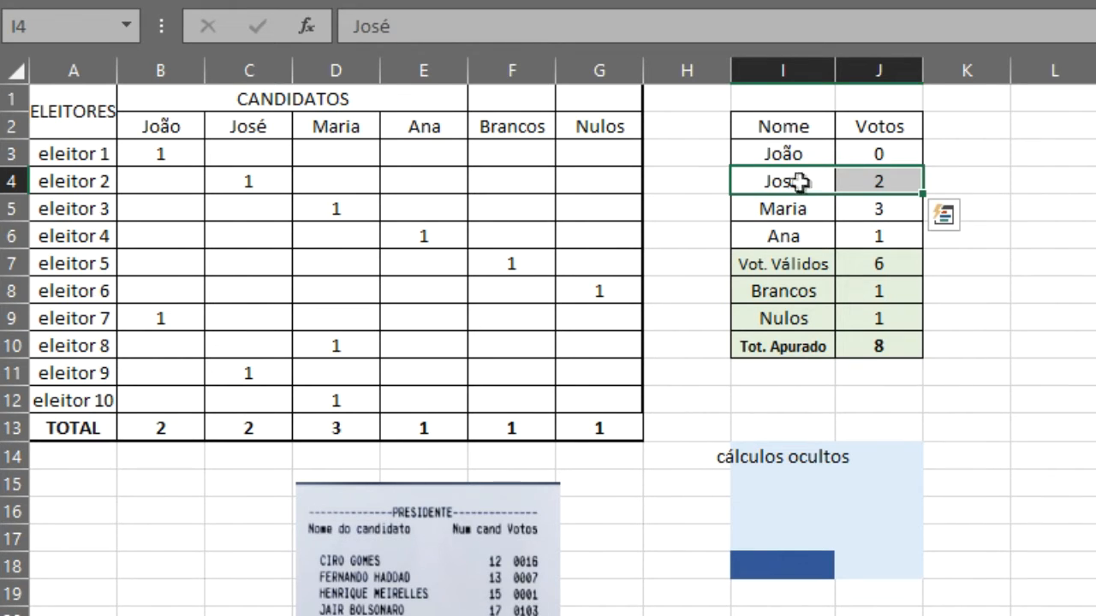
left_click(862, 182)
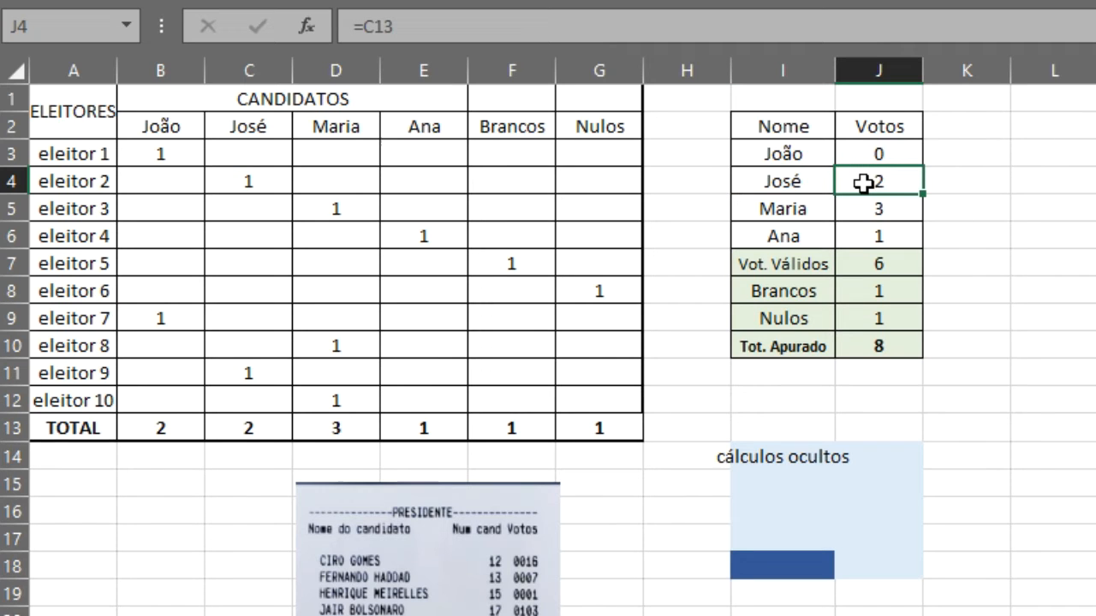
type("=")
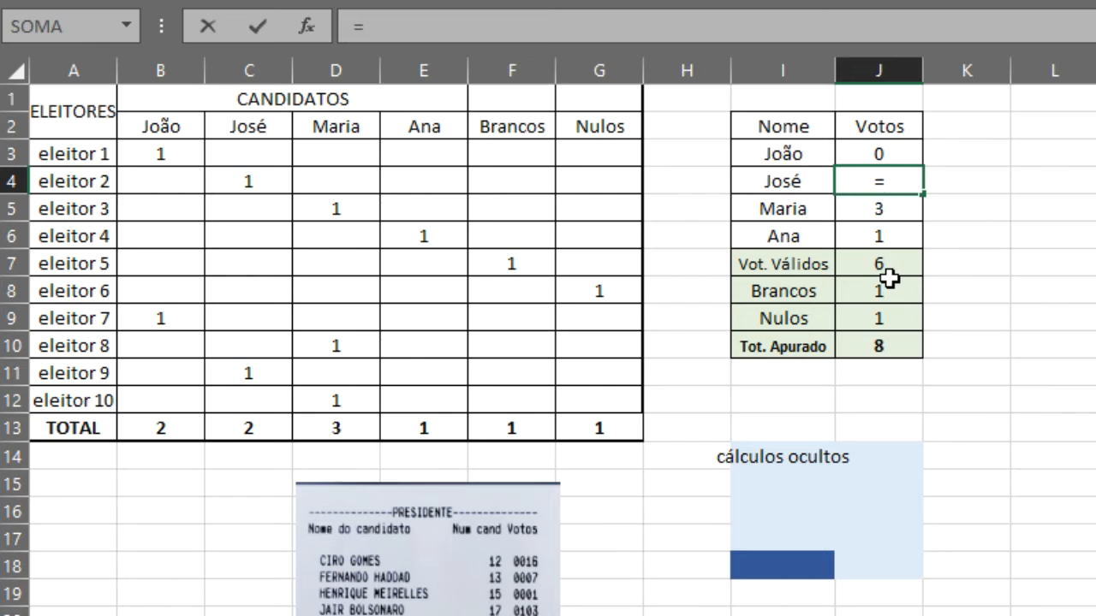
left_click(885, 262)
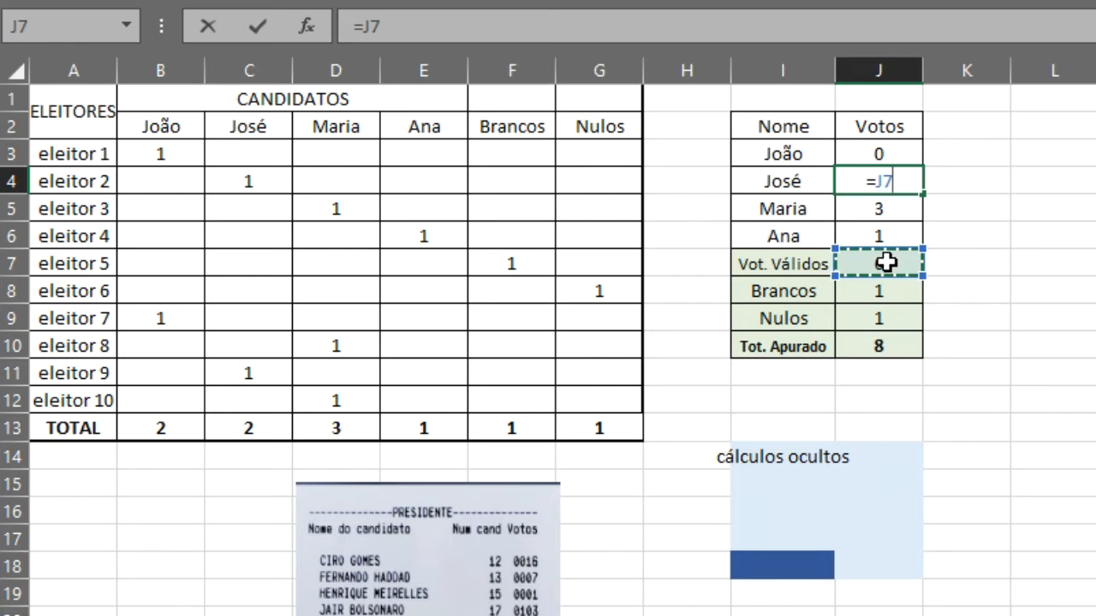
type("-")
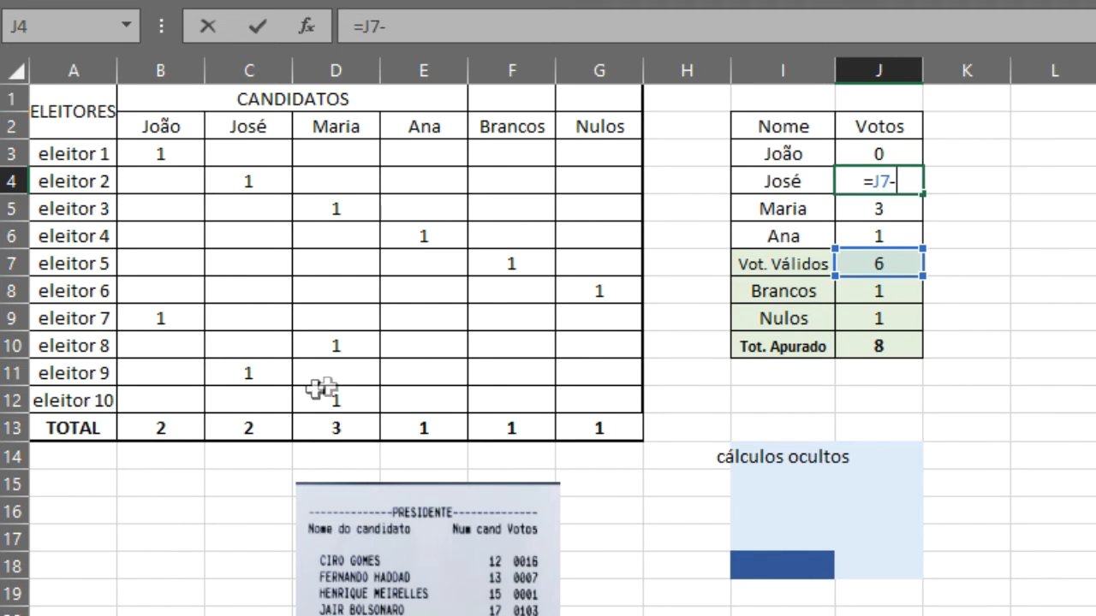
left_click(180, 433)
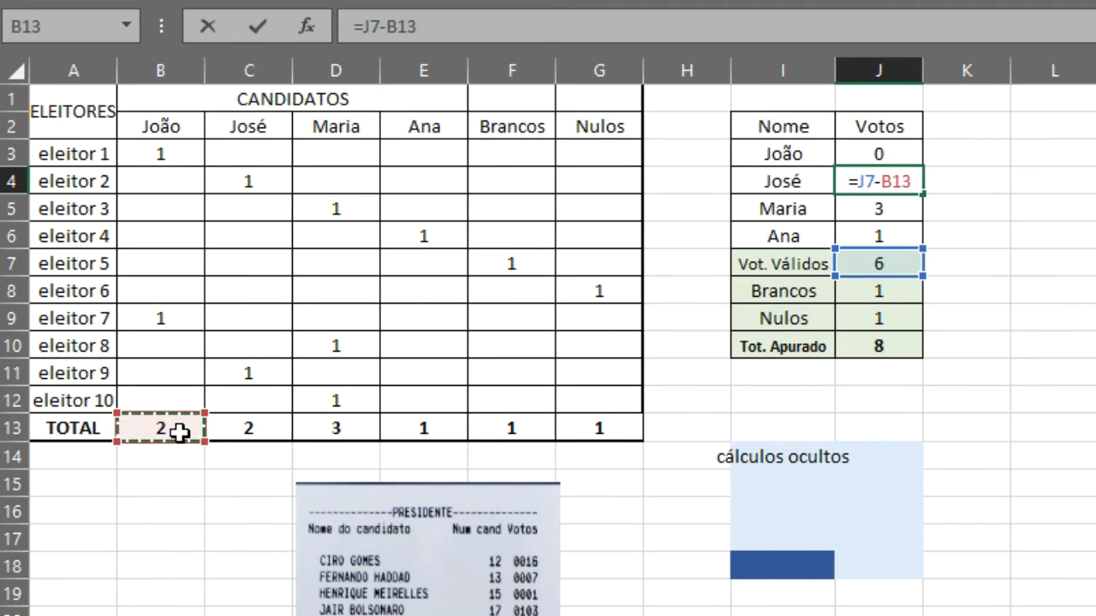
type("-")
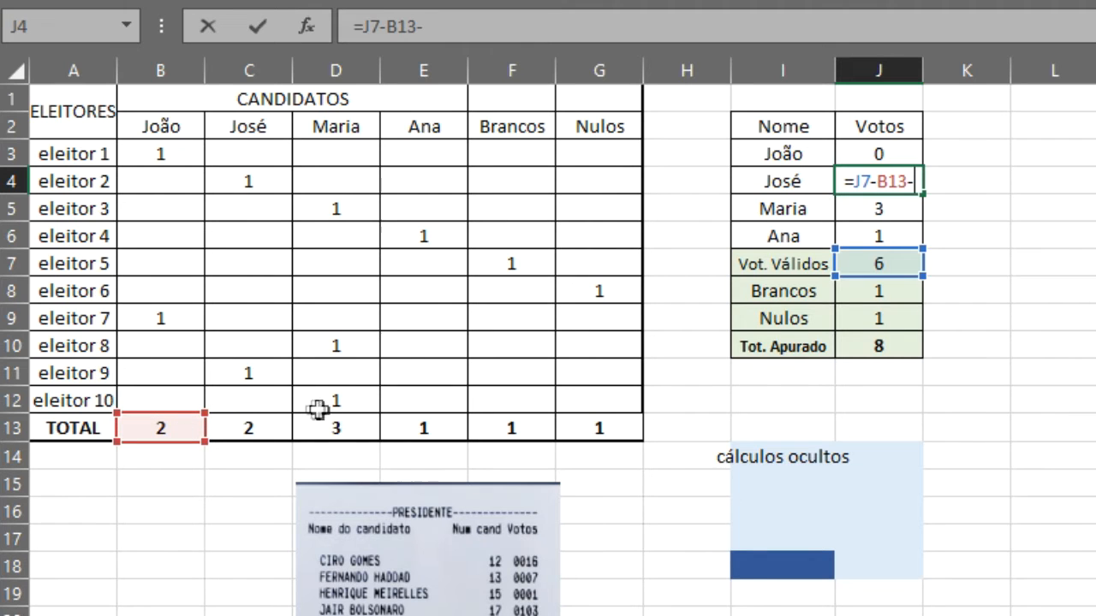
left_click(344, 430)
type("-")
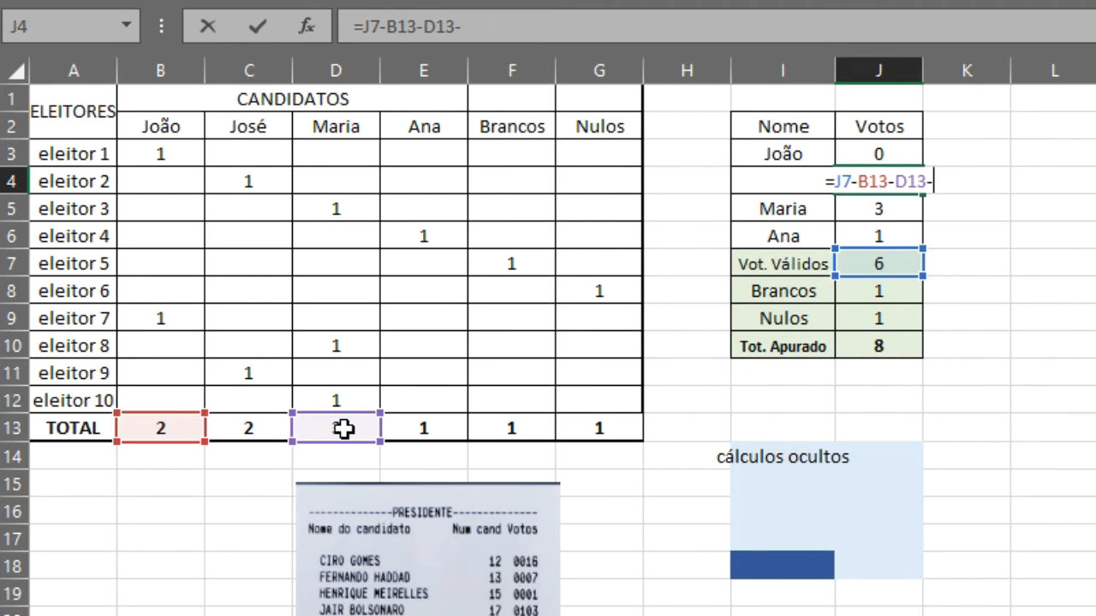
left_click(425, 428)
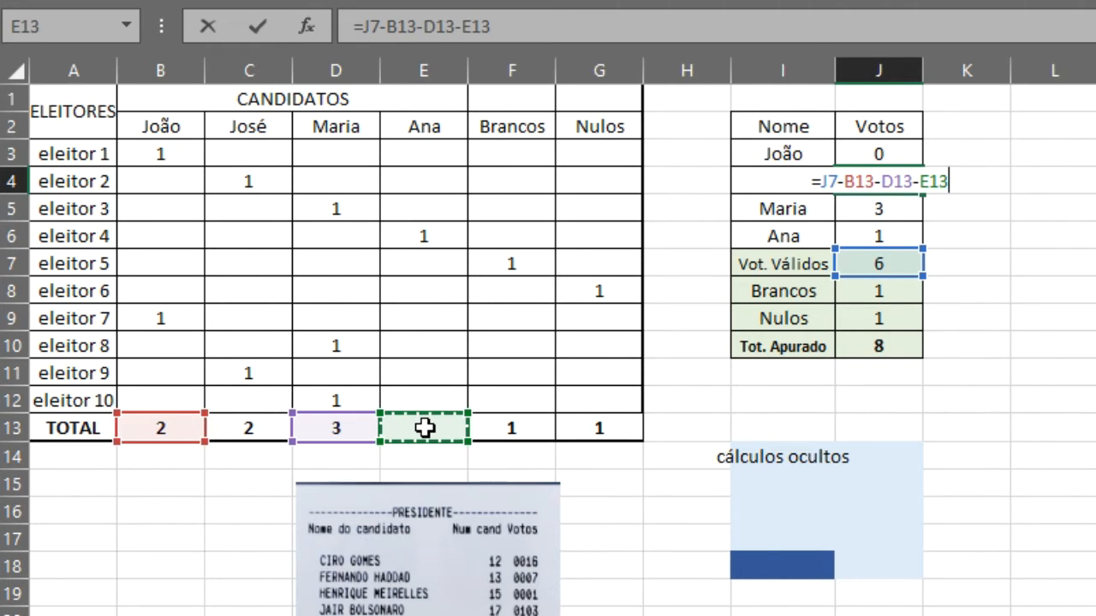
key("Return")
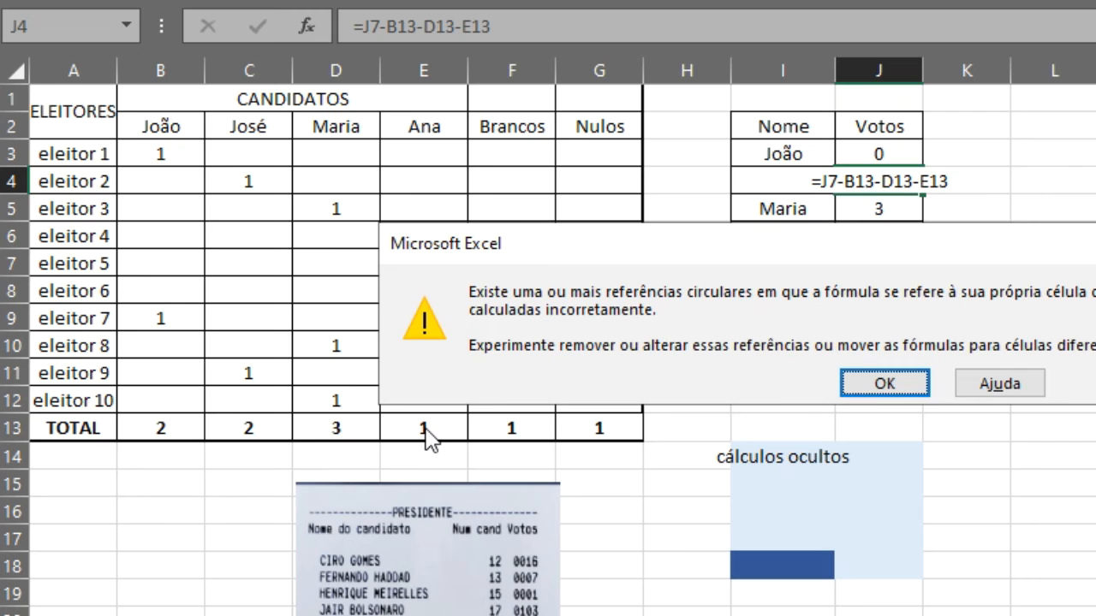
key("Return")
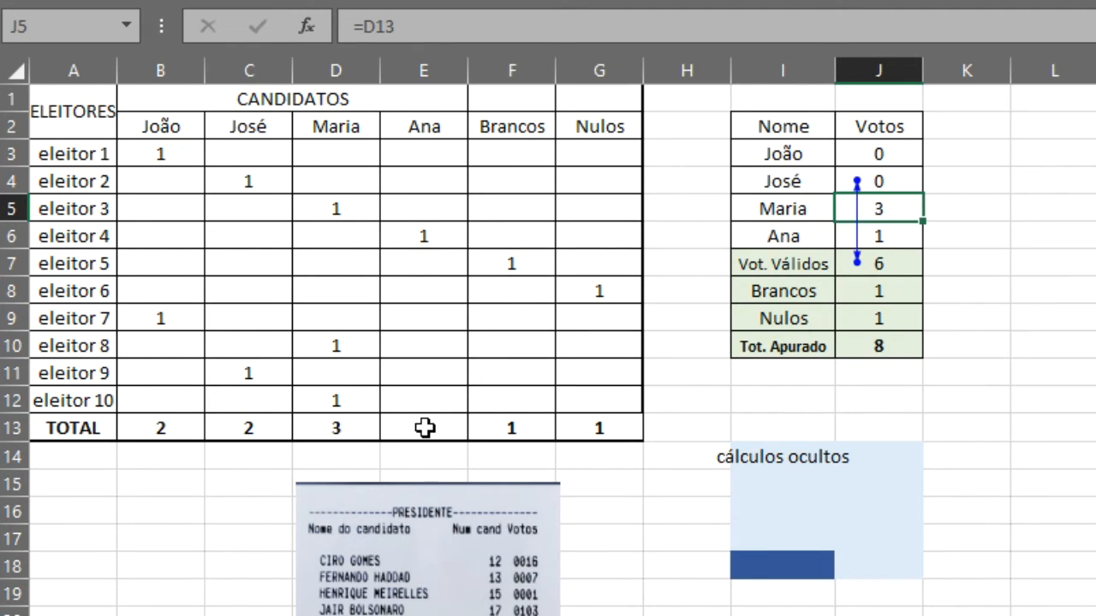
key("ctrl+z")
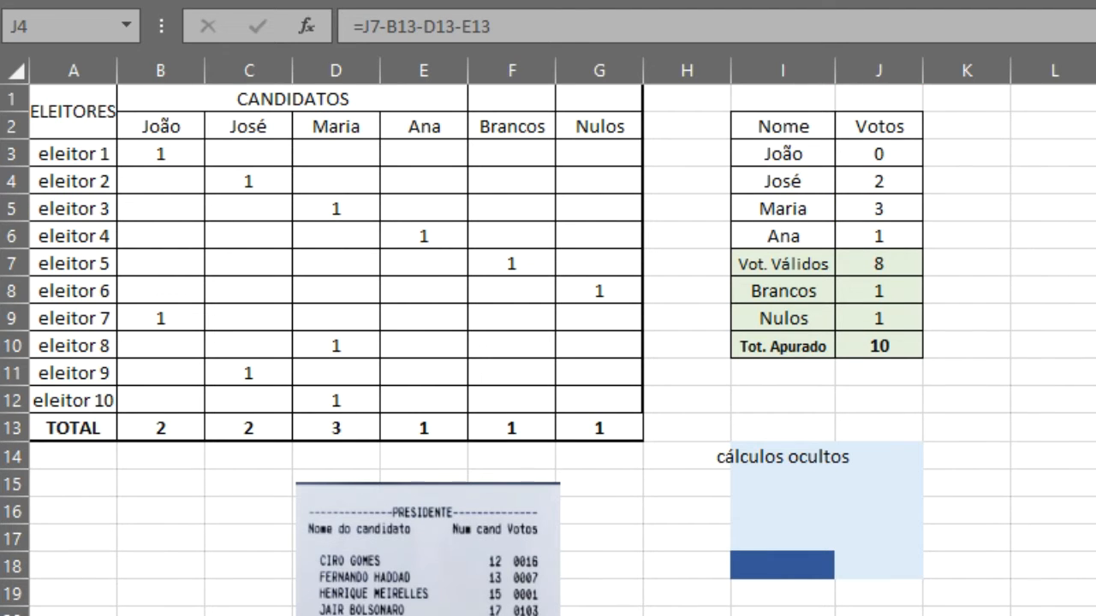
Examine the vote formulas in J3 and J4 alongside the first two candidates' names, the J8 blank-vote link and hidden-calculation cell I18.
left_click(890, 180)
left_click(786, 562)
left_click(787, 561)
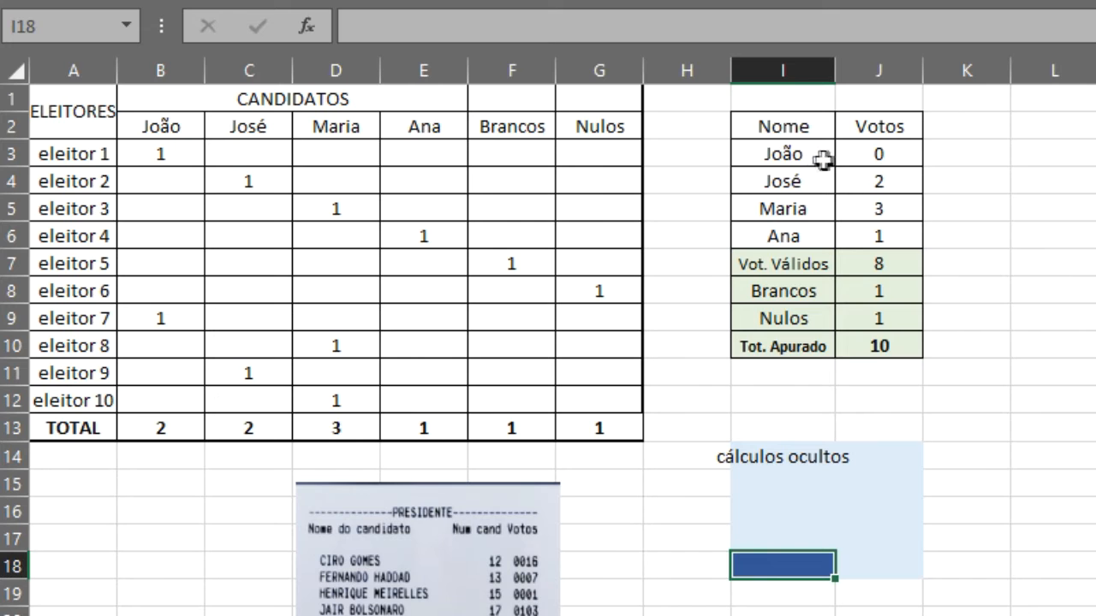
left_click(794, 156)
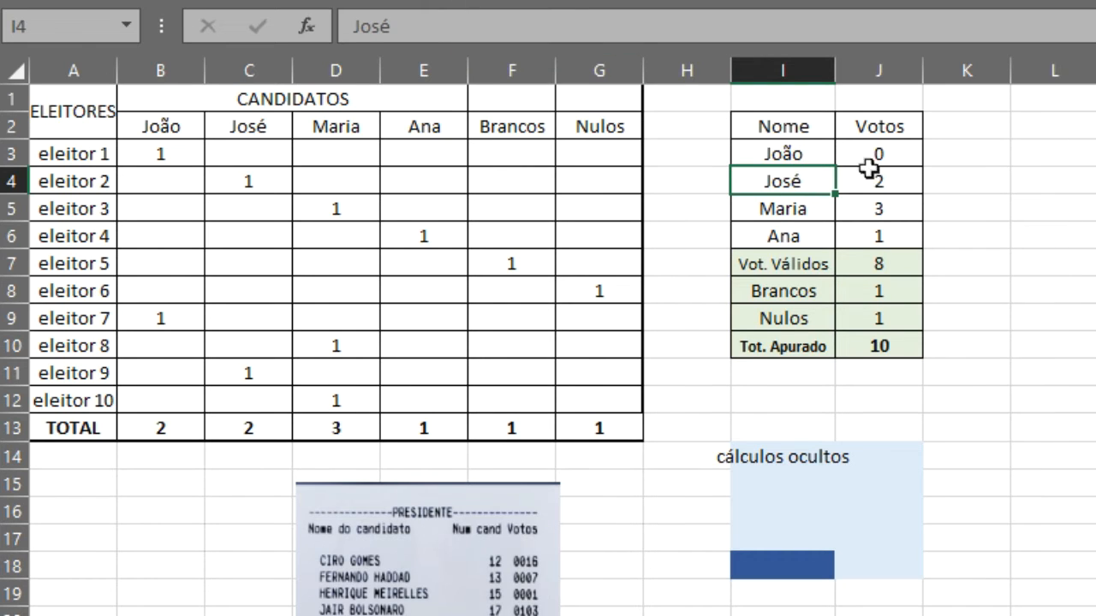
left_click(810, 154)
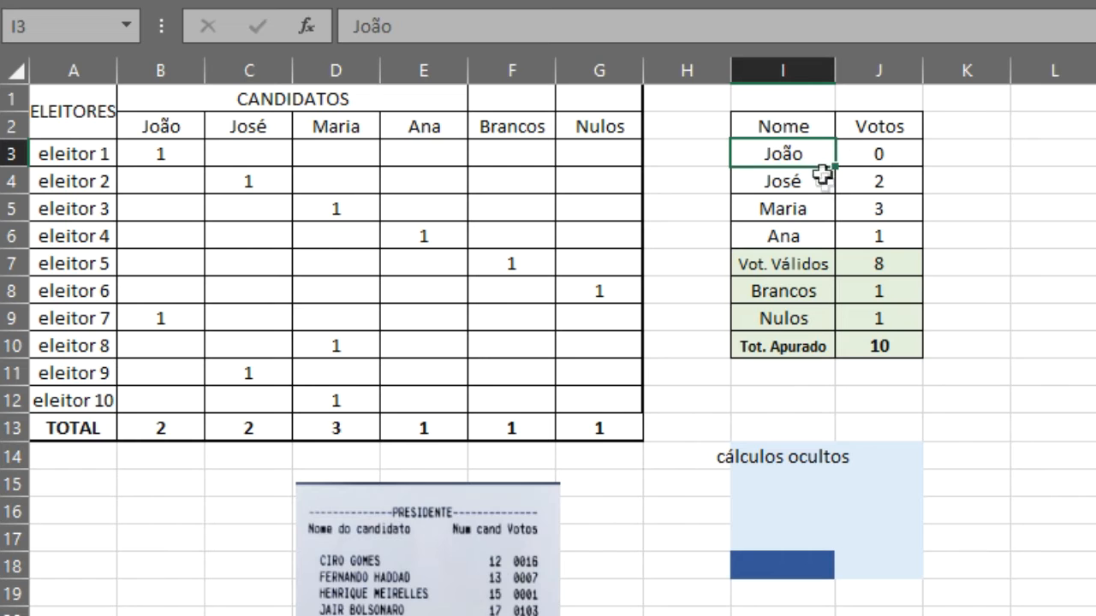
left_click(800, 559)
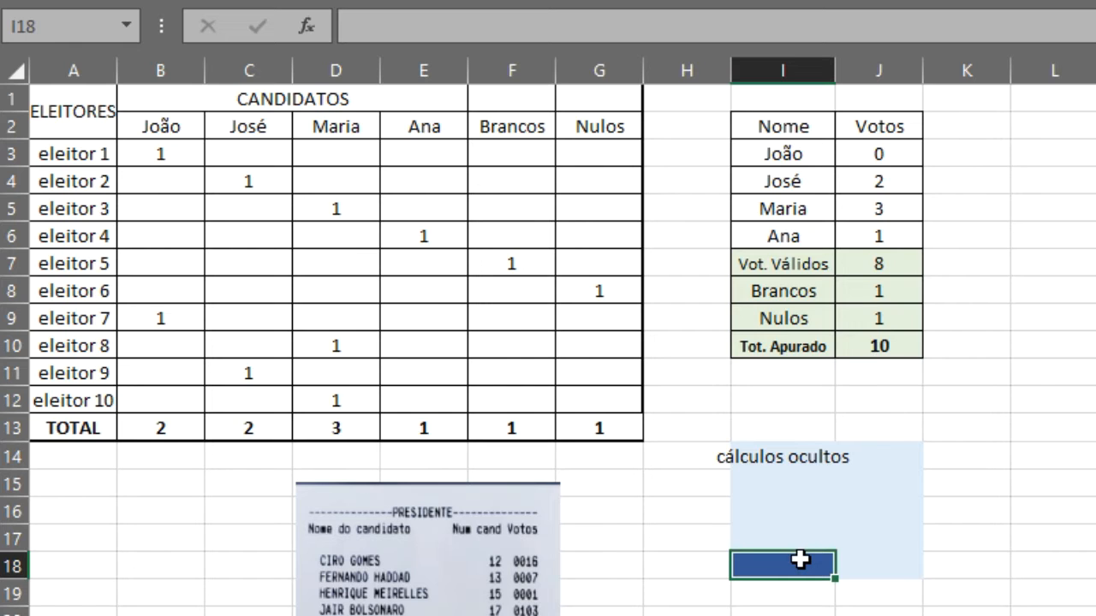
left_click(892, 303)
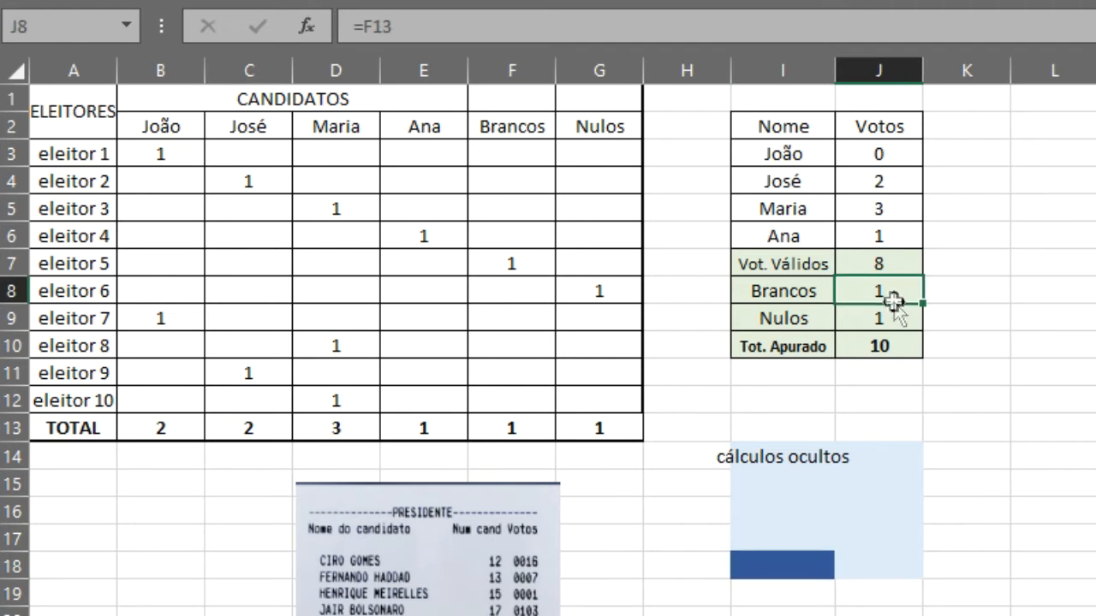
left_click(866, 153)
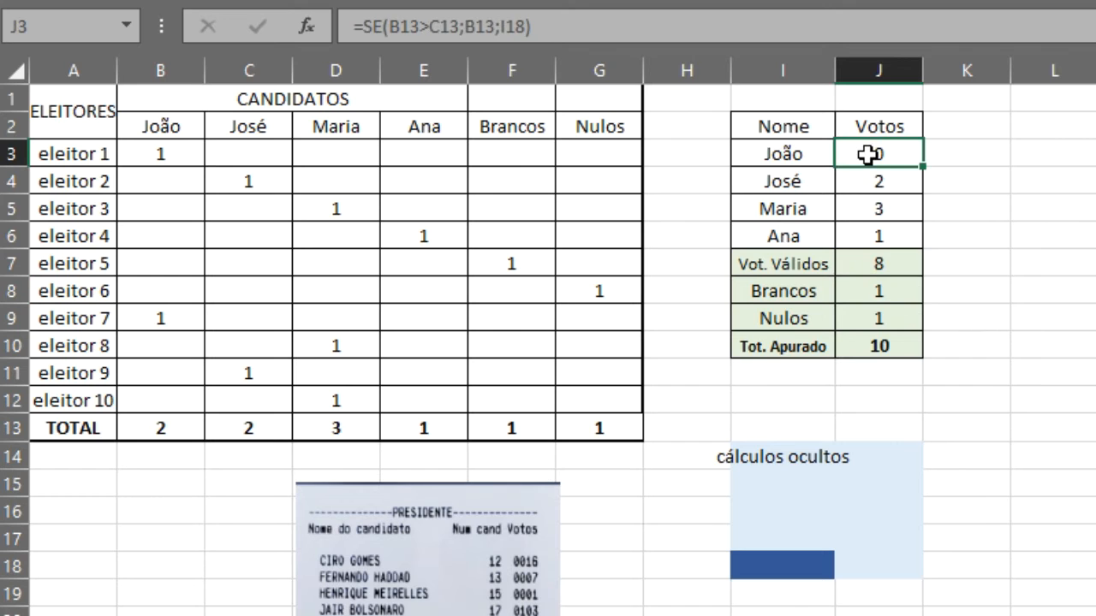
Try to enter the formula =B13+c13)*0,7 in hidden-calculation cell I18.
left_click(797, 562)
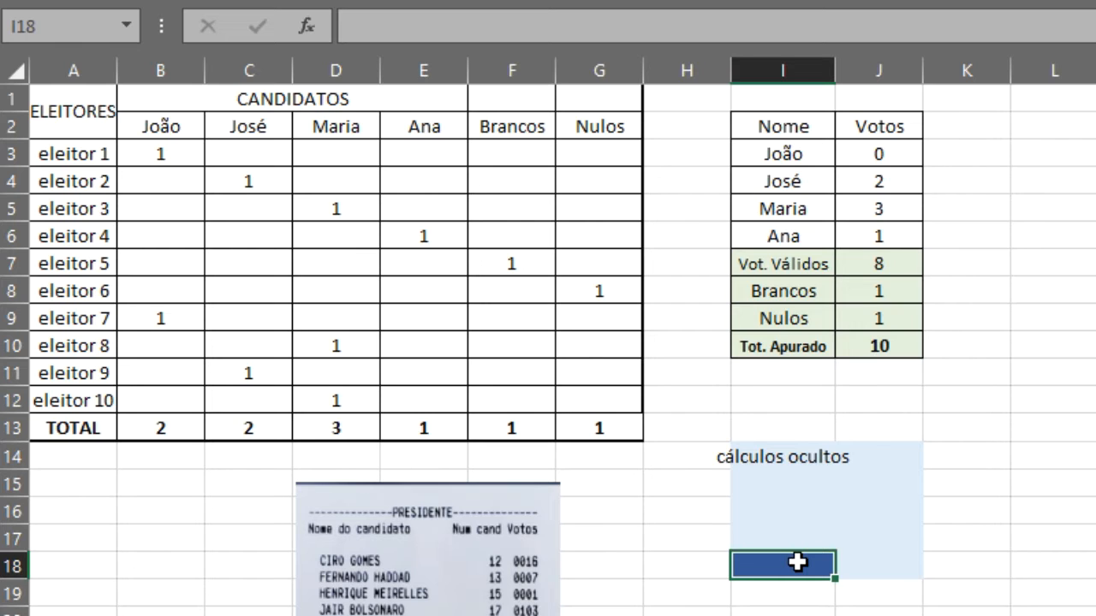
type("=")
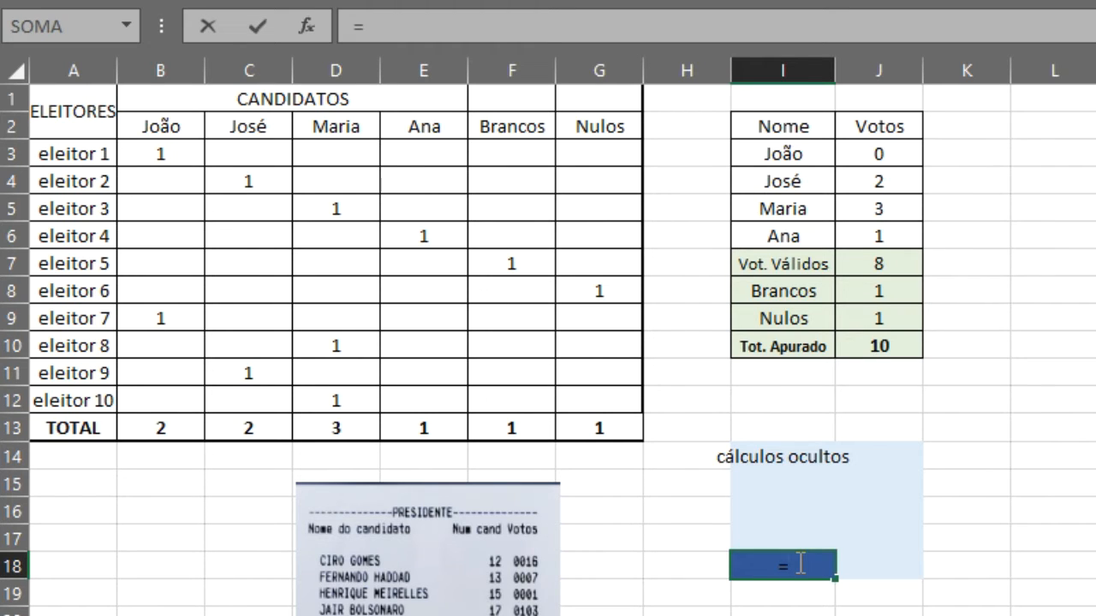
left_click(178, 430)
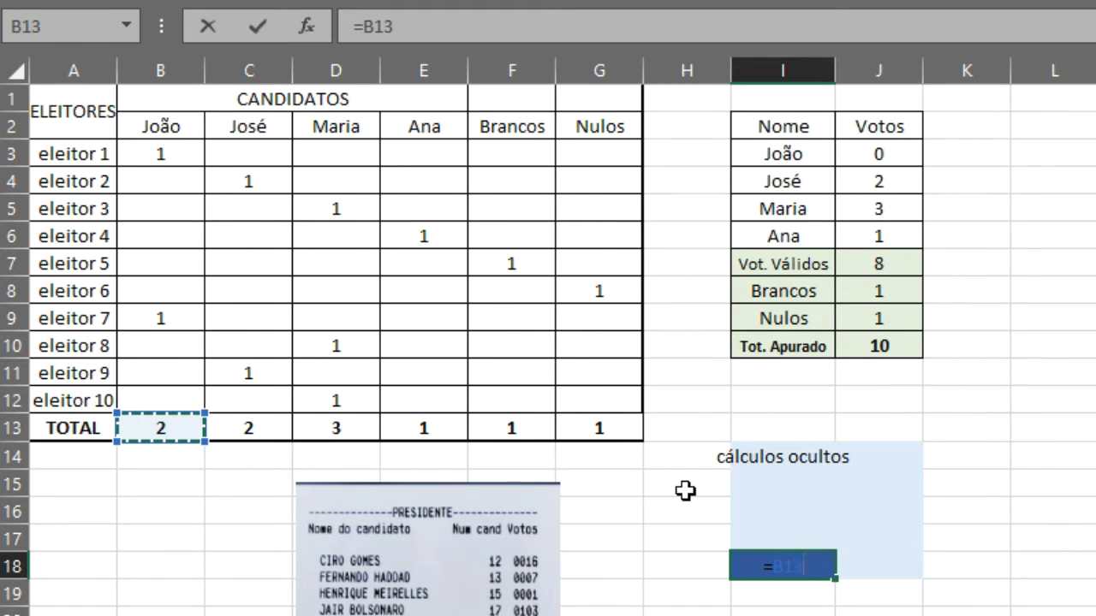
type("+")
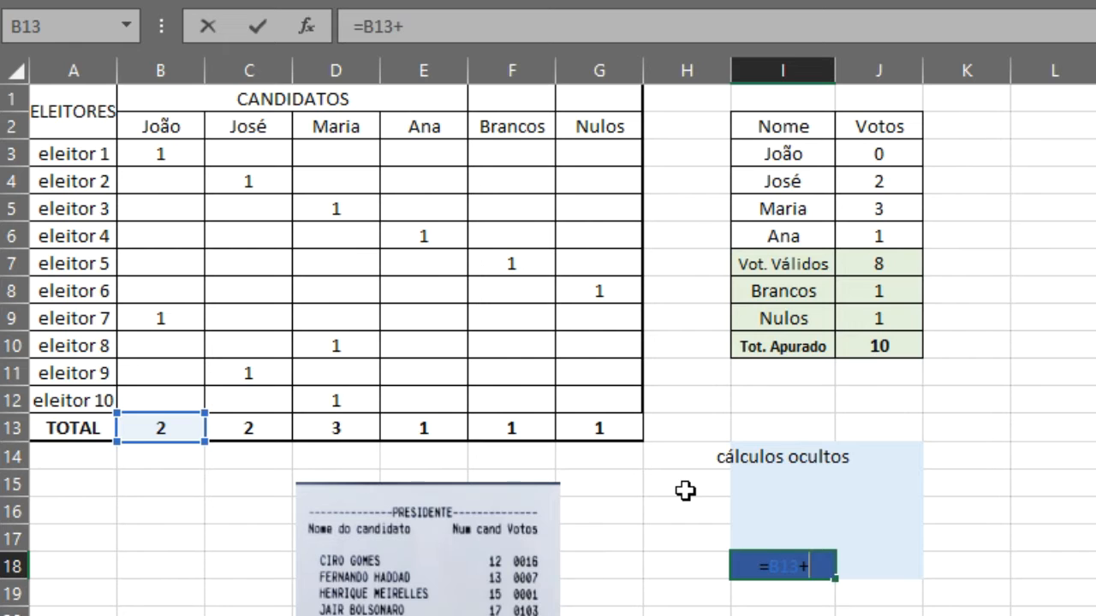
type("c")
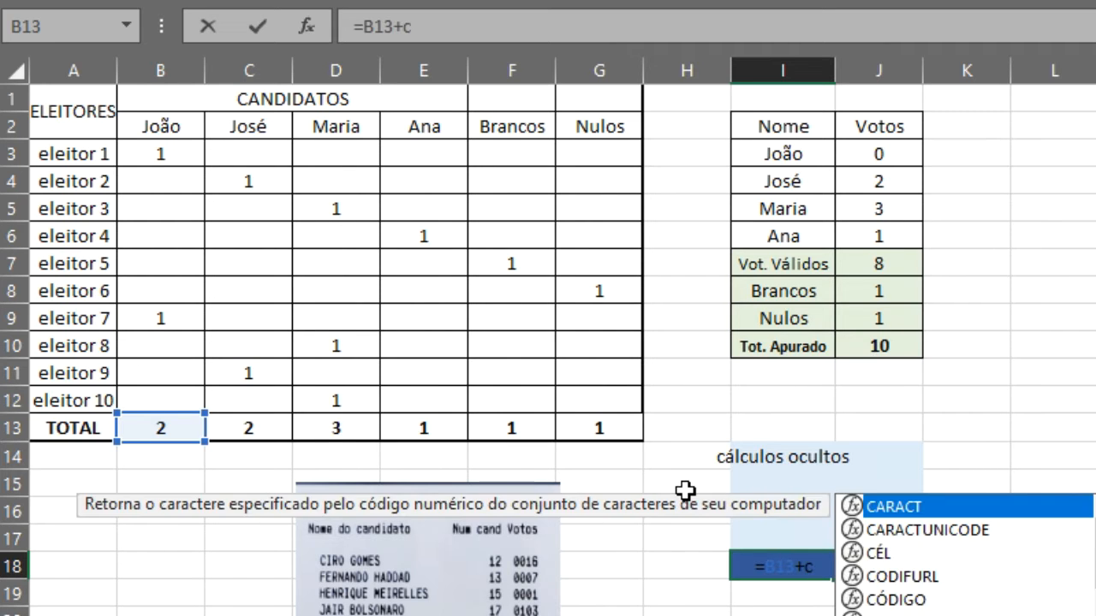
type("13")
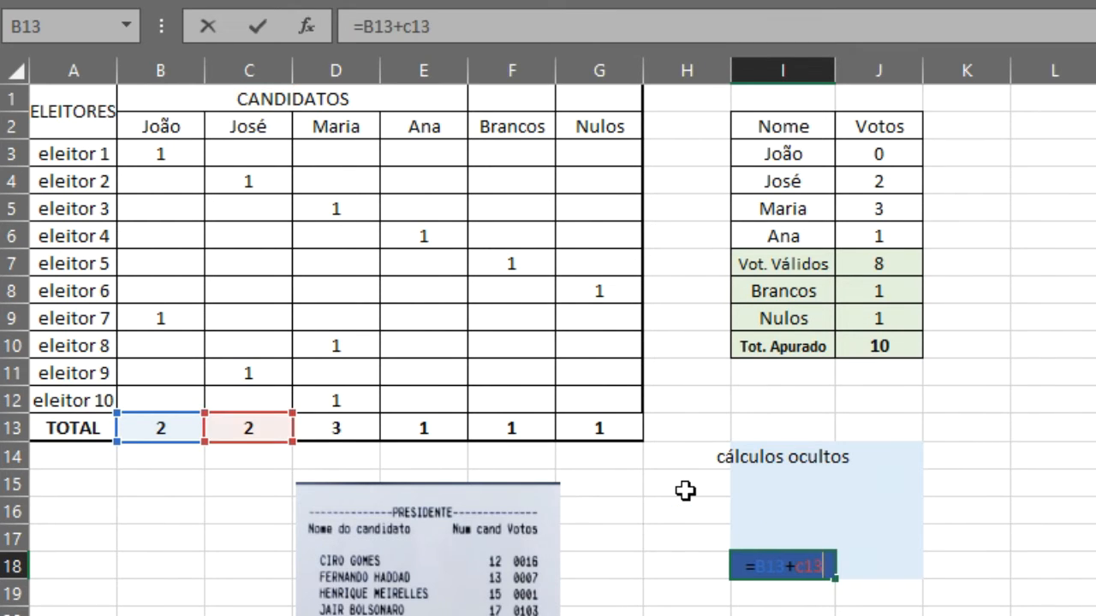
type(")*0,7")
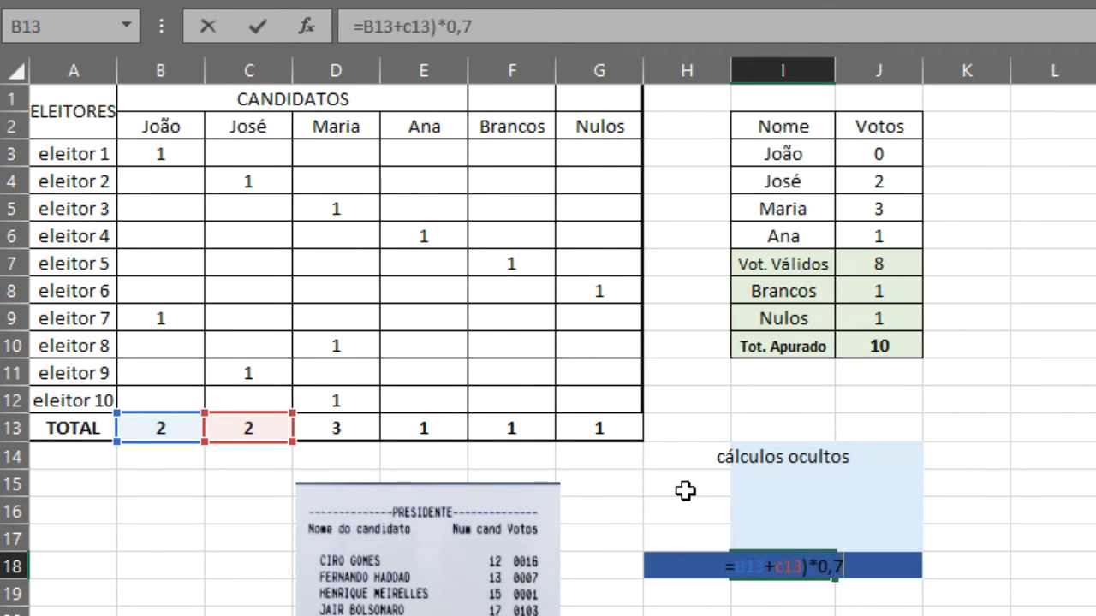
key("Return")
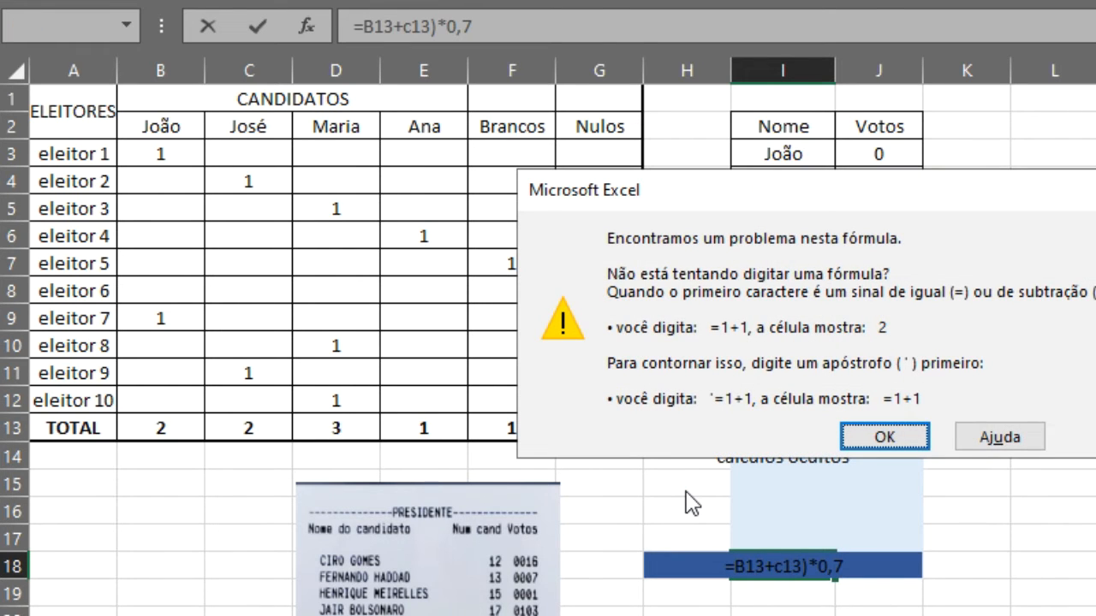
key("Return")
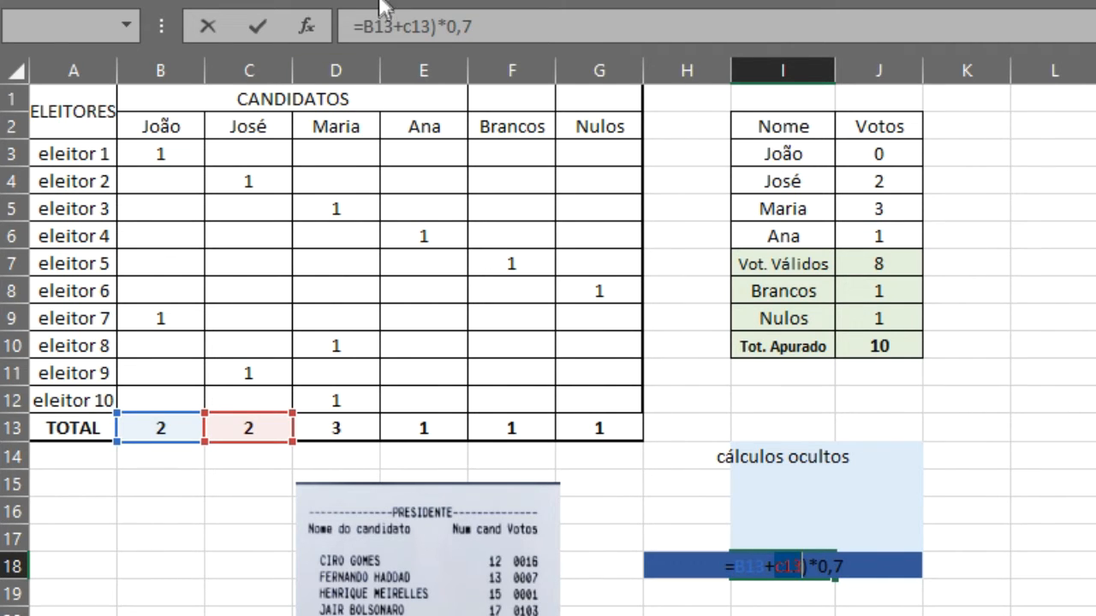
key("Return")
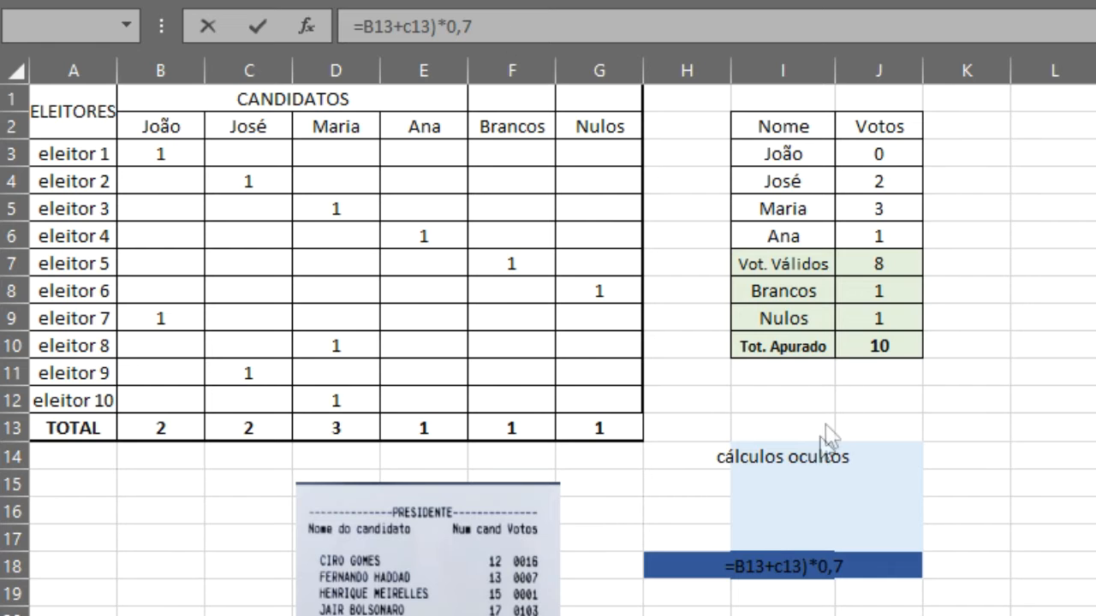
Add an opening parenthesis before B13 so that I18's formula reads =(B13+C13)*0,7, and check the total in B13.
double_click(740, 579)
left_click(739, 579)
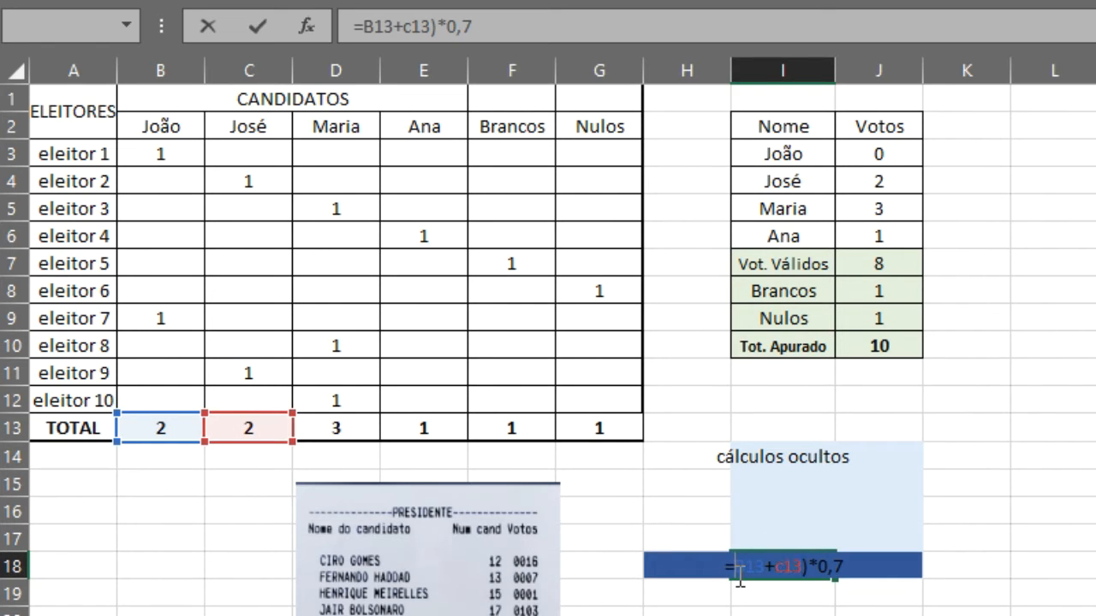
type("(")
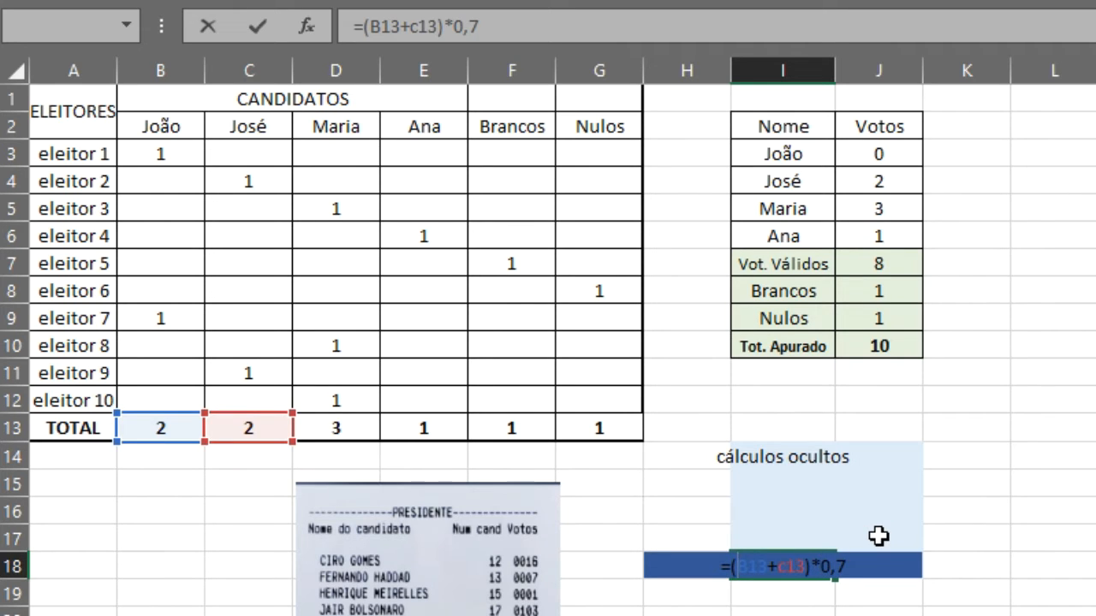
key("Return")
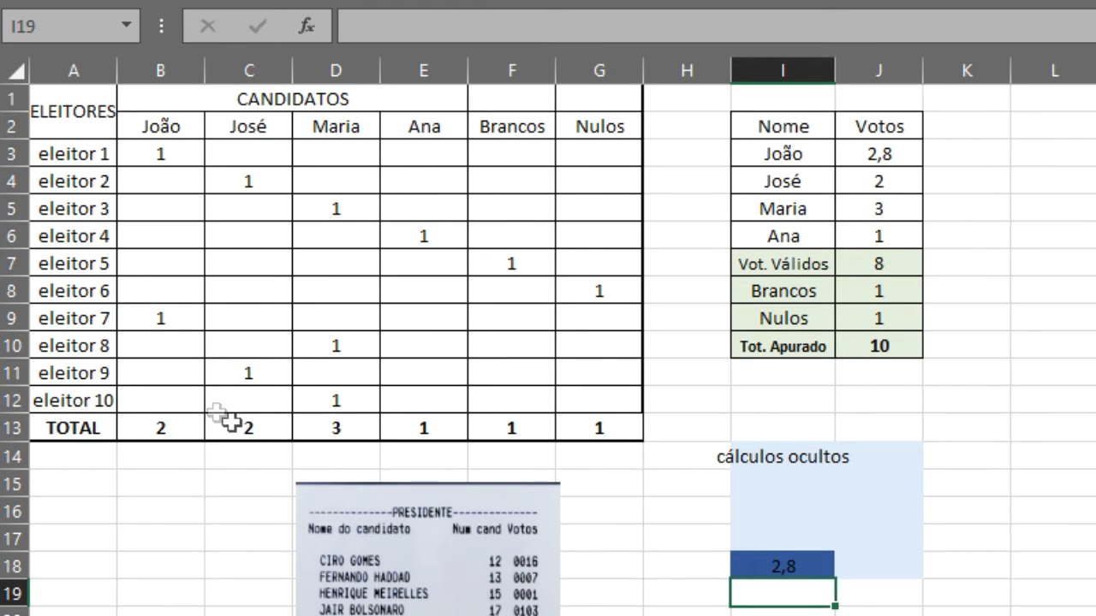
left_click(178, 419)
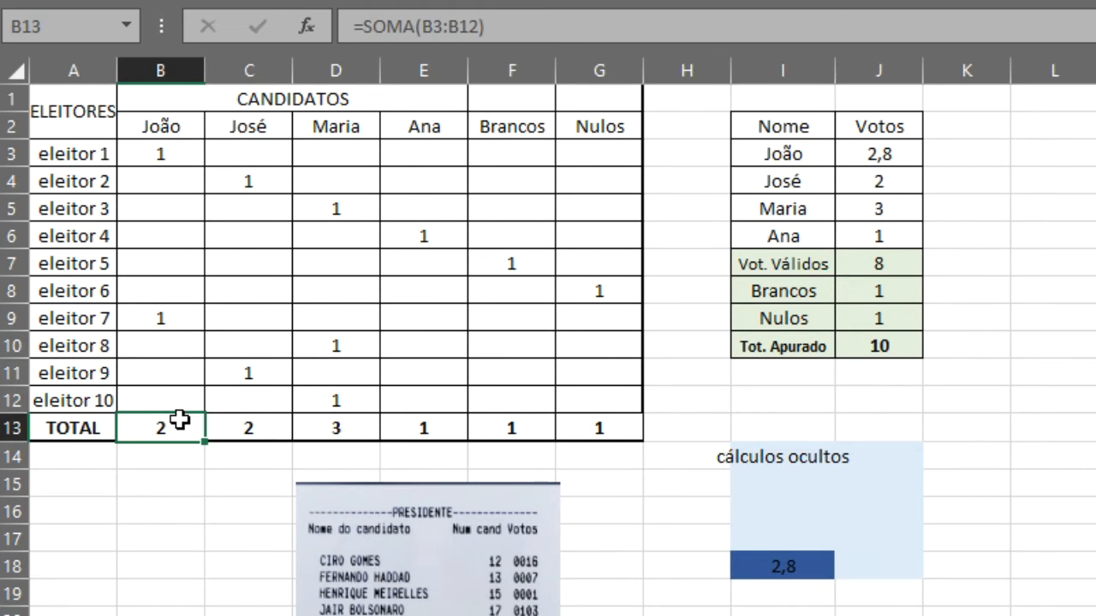
Examine the first two candidates' totals in B13:C13 and the vote formula in J3.
key("shift+Right")
key("ctrl+r")
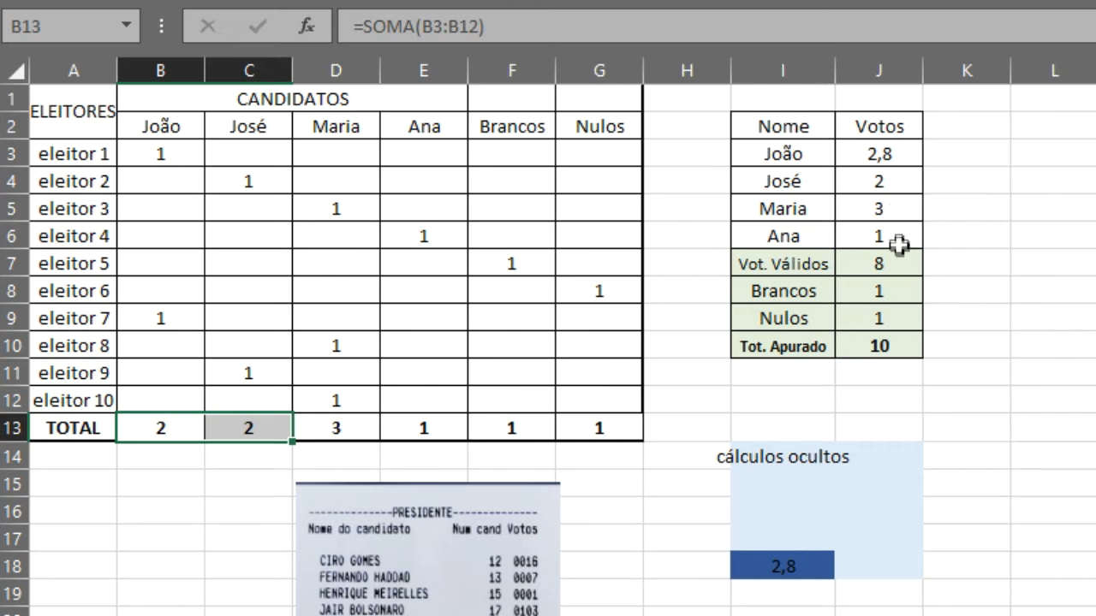
left_click(879, 153)
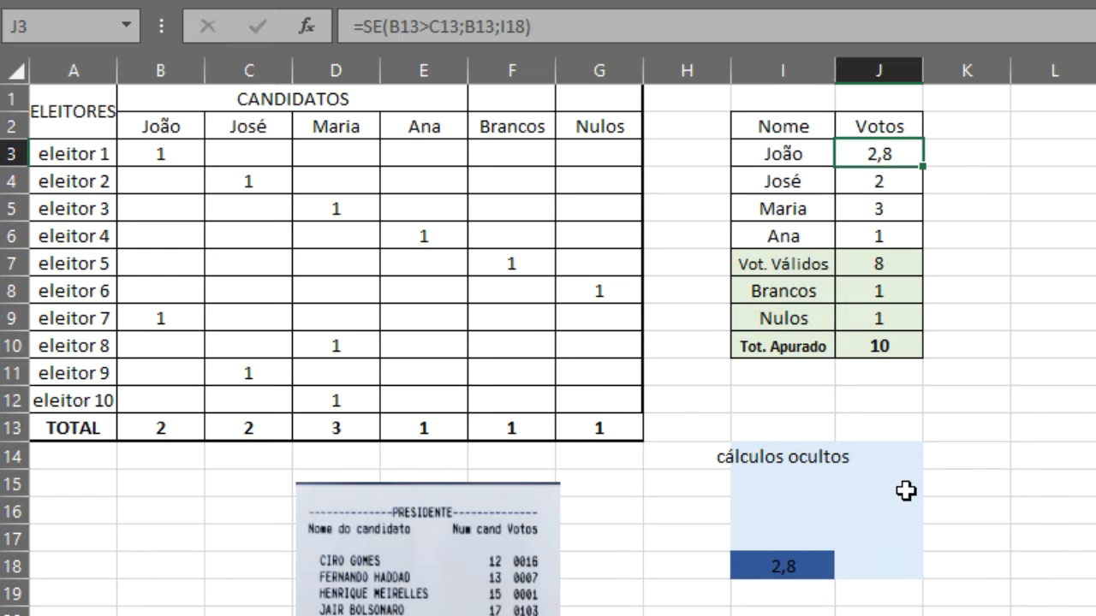
Fill cell I17, directly above the blue hidden-calculation cell, with the darkest theme green.
left_click(798, 534)
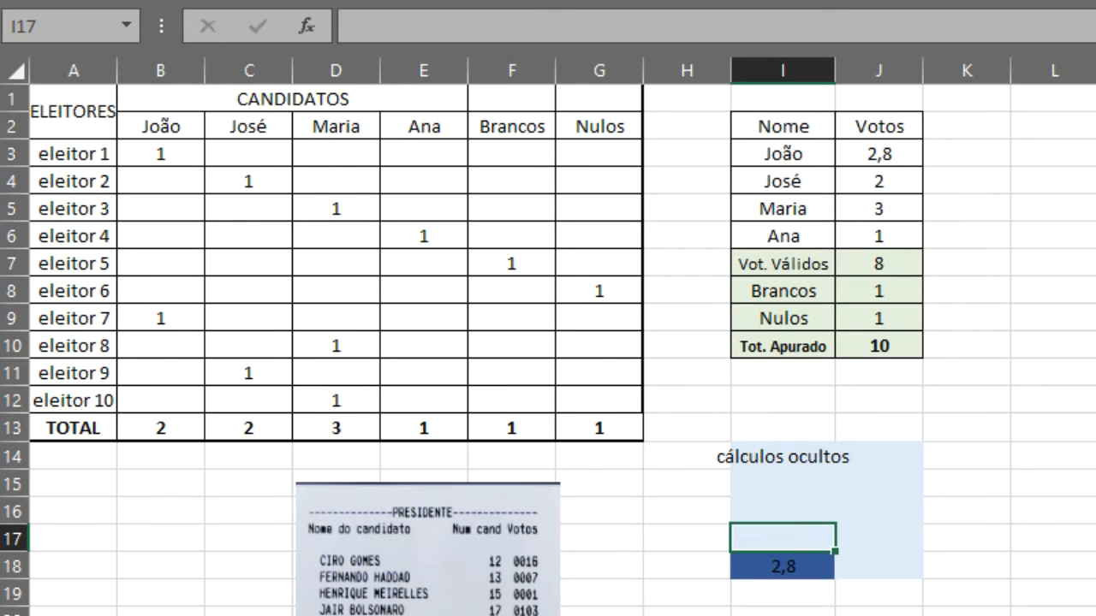
left_click(416, 0)
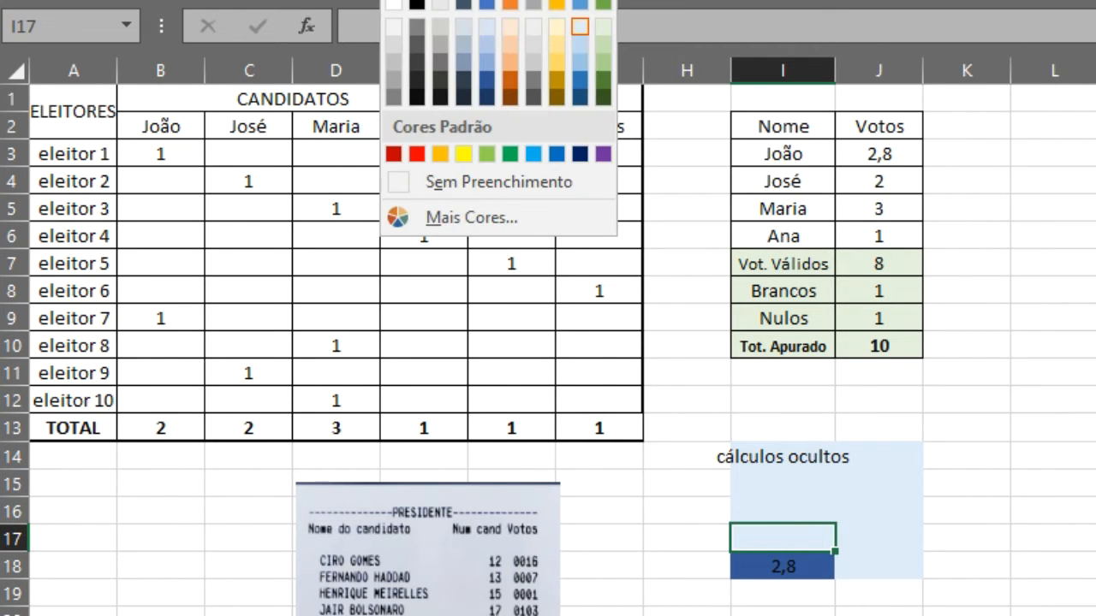
left_click(604, 100)
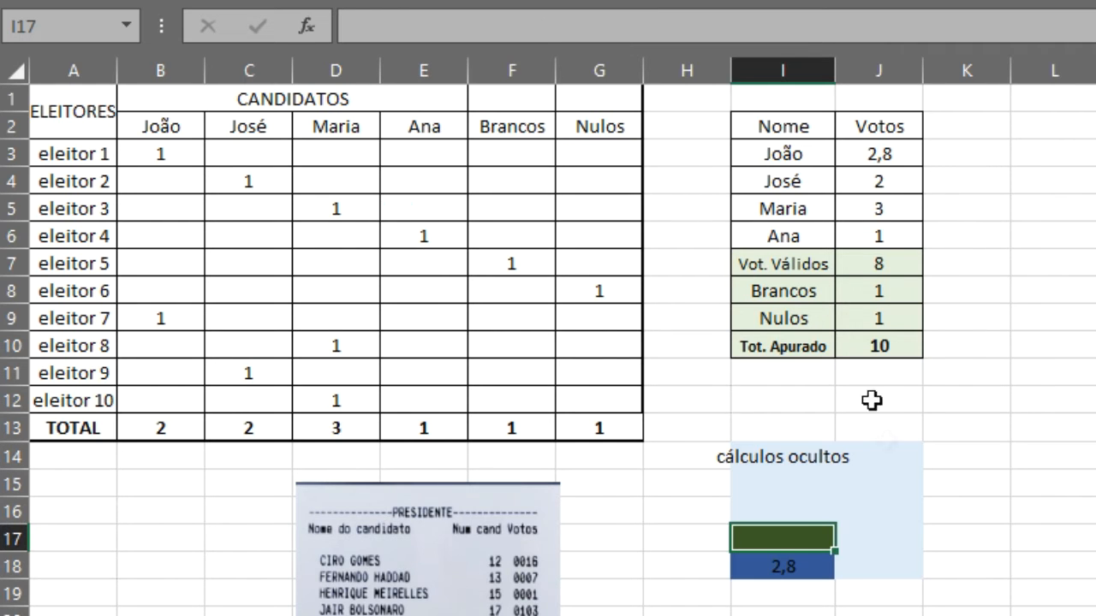
Format the hidden-calculation range I15:J18 with white, bold text and a larger font size.
left_click(807, 484)
left_click_drag(807, 484, 868, 567)
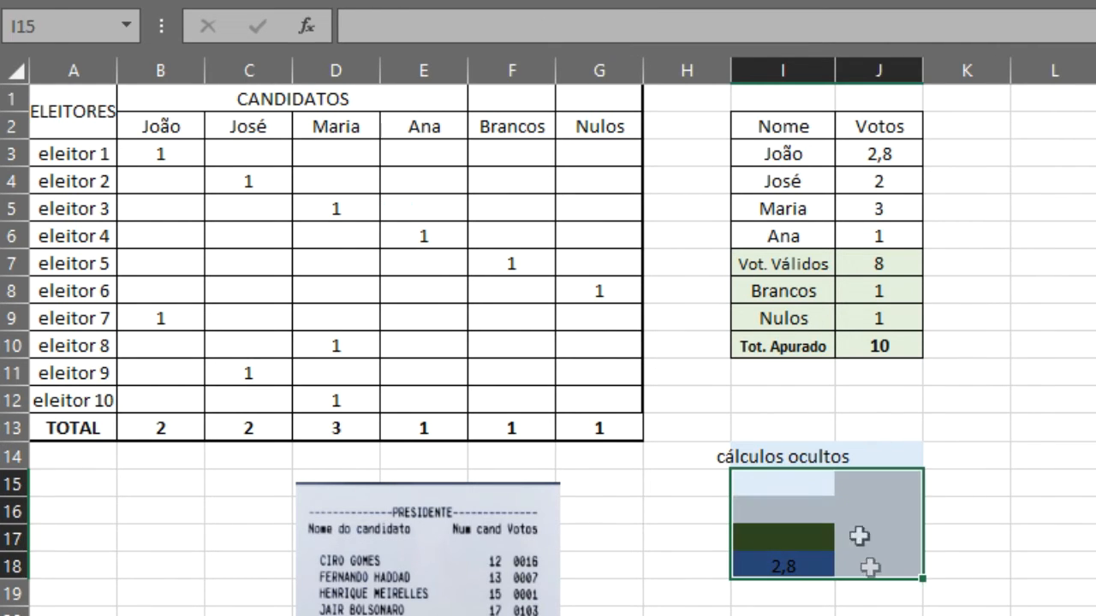
left_click(454, 1)
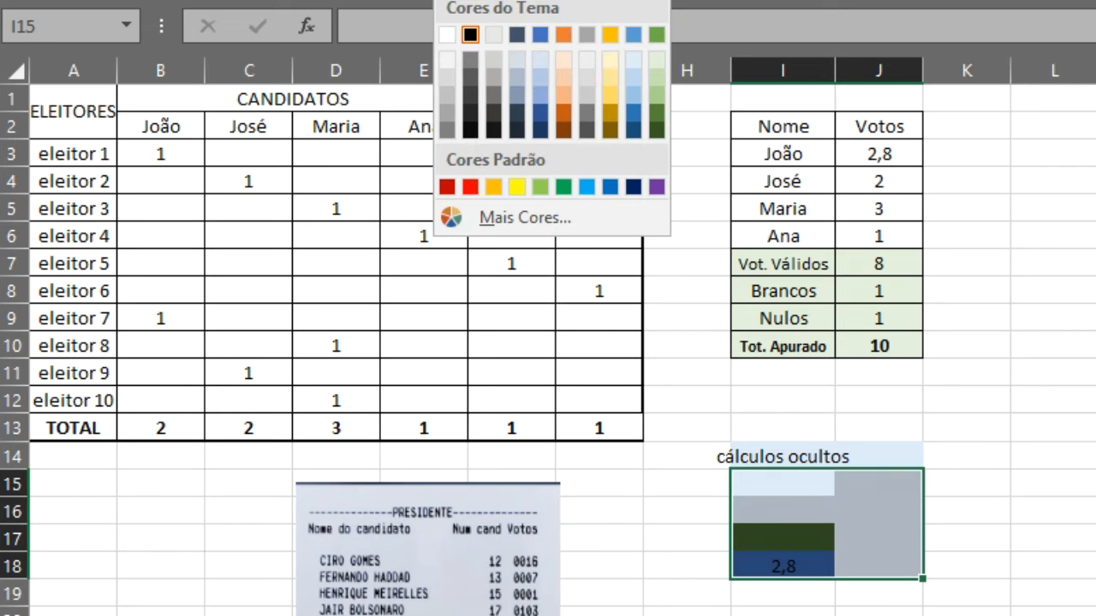
left_click(465, 31)
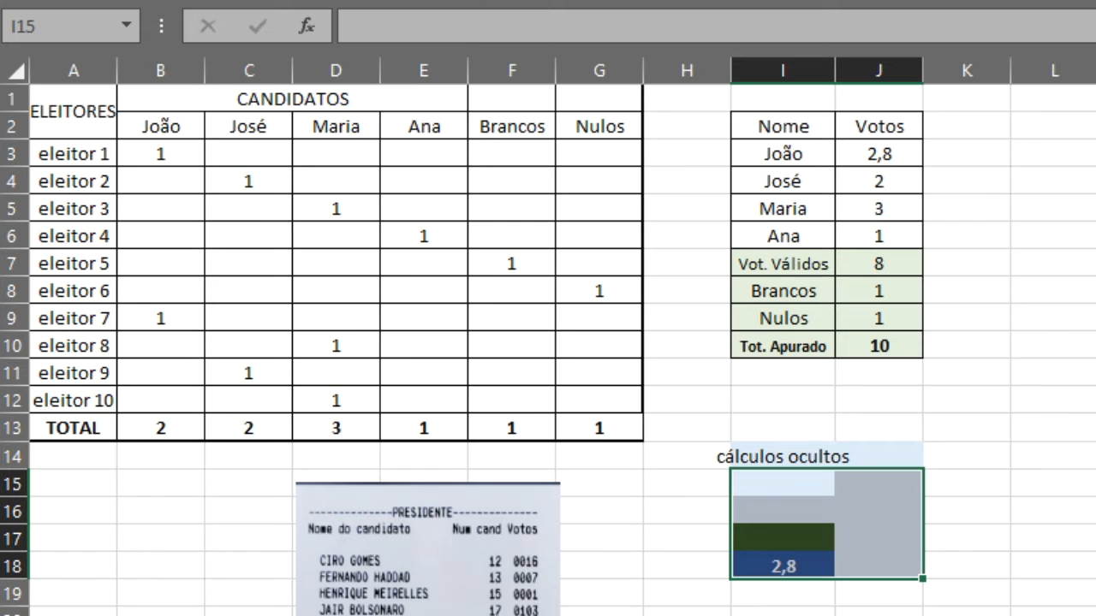
key("ctrl+shift+greater")
key("ctrl+shift+greater")
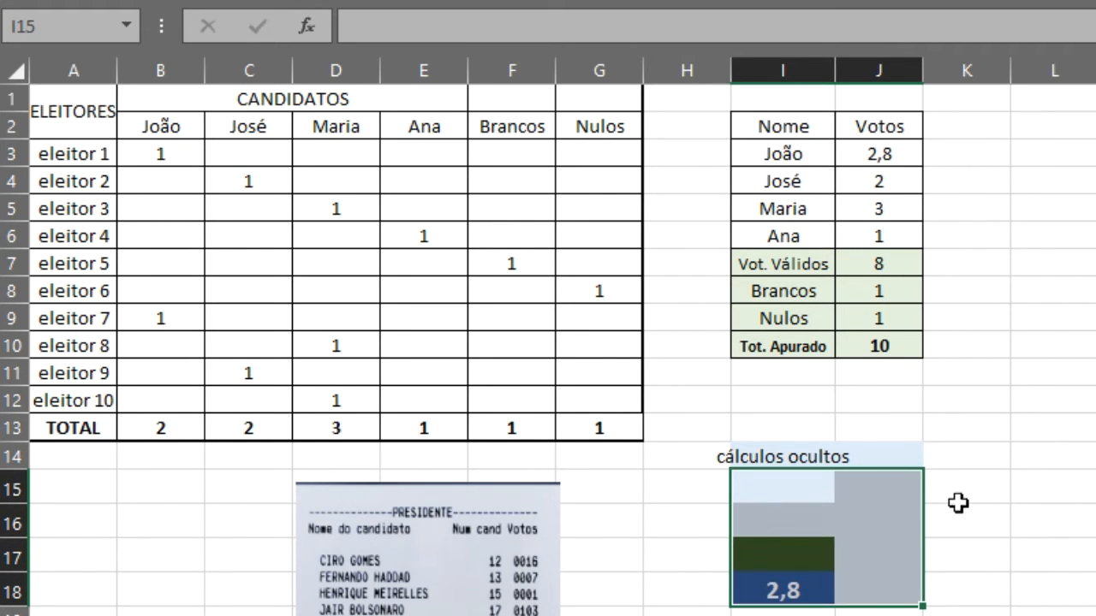
Enter the beginning of a rounding formula, =arredondar, in the green cell I17.
left_click(805, 555)
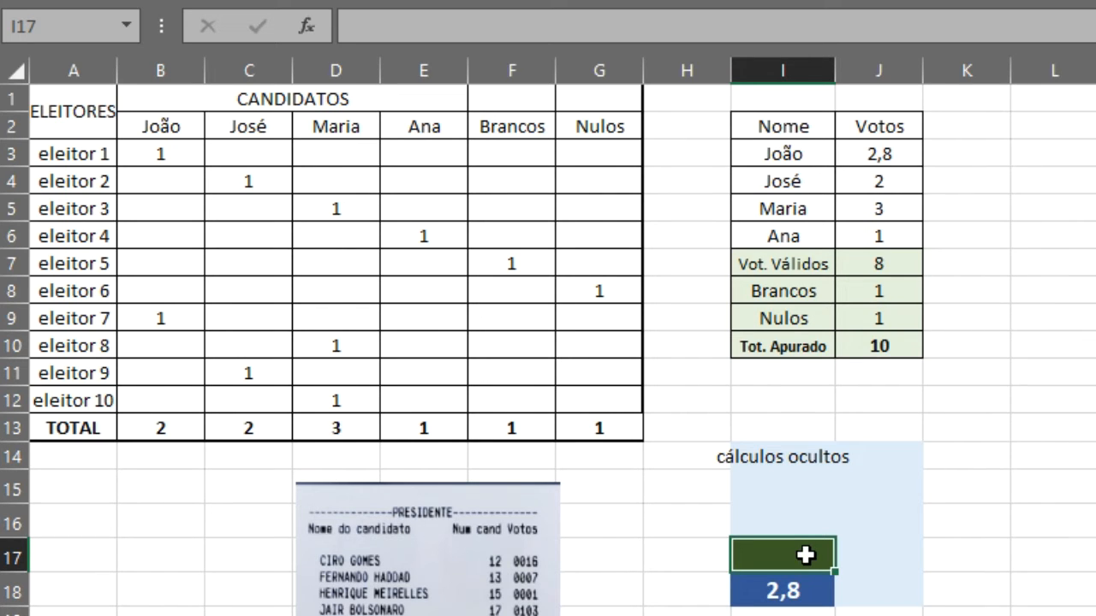
type("=")
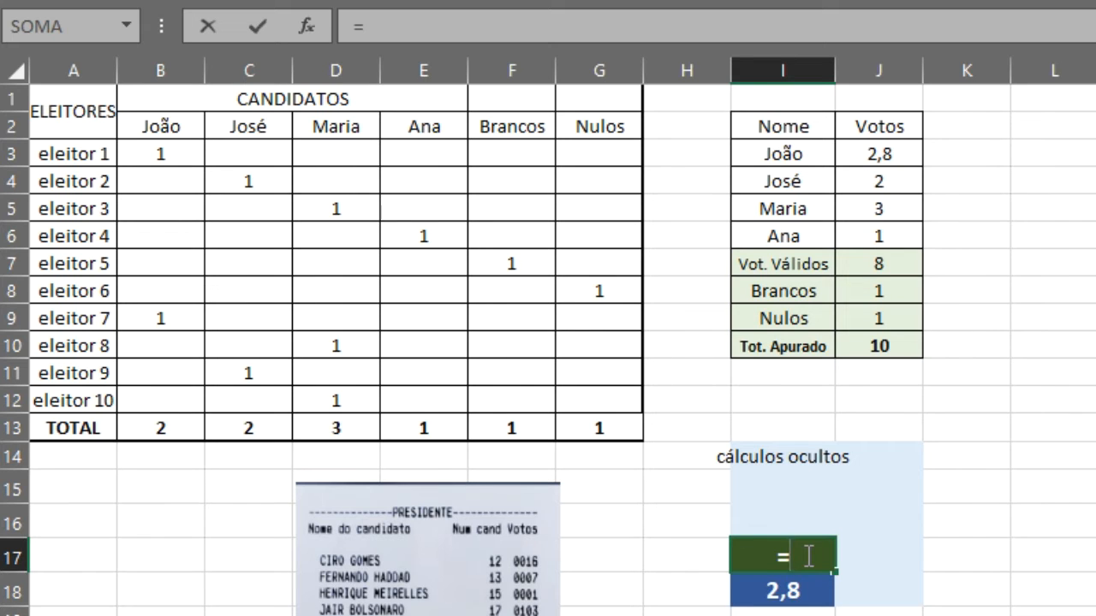
type("arre")
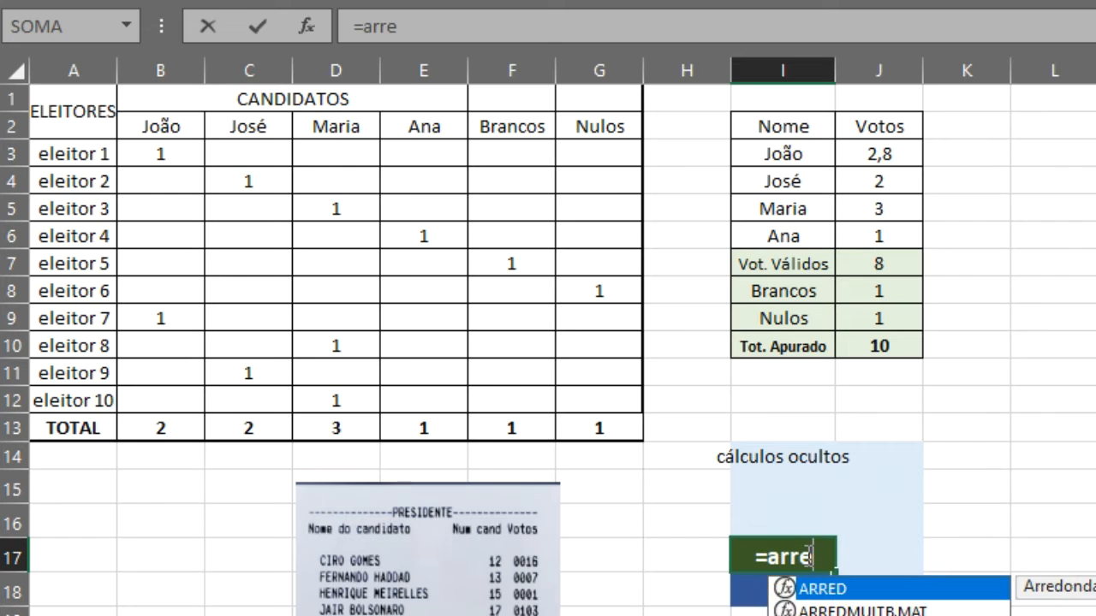
type("dondar")
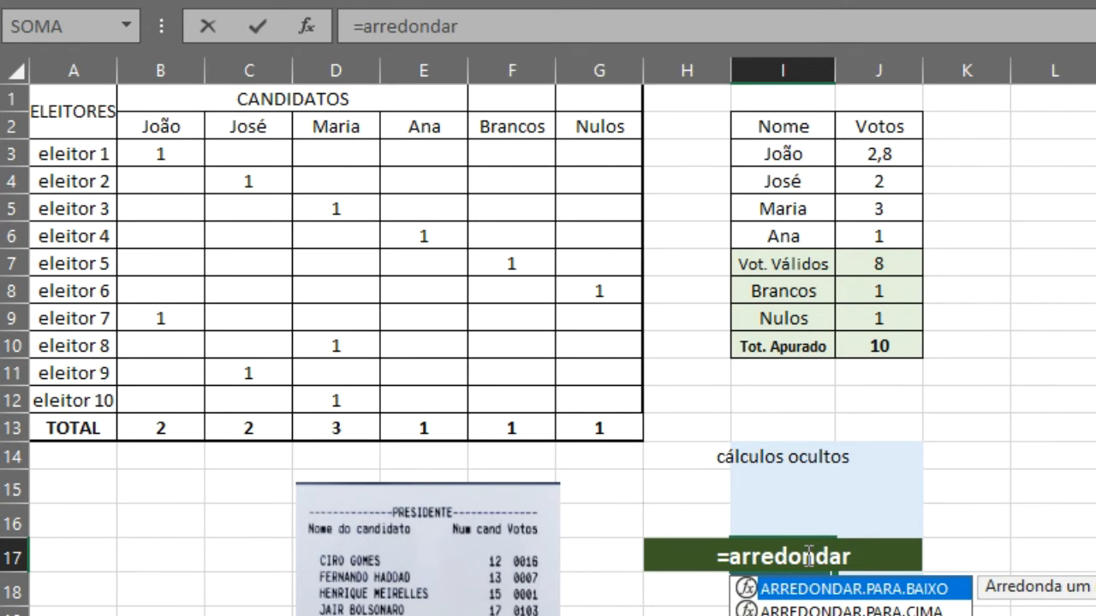
key("Down")
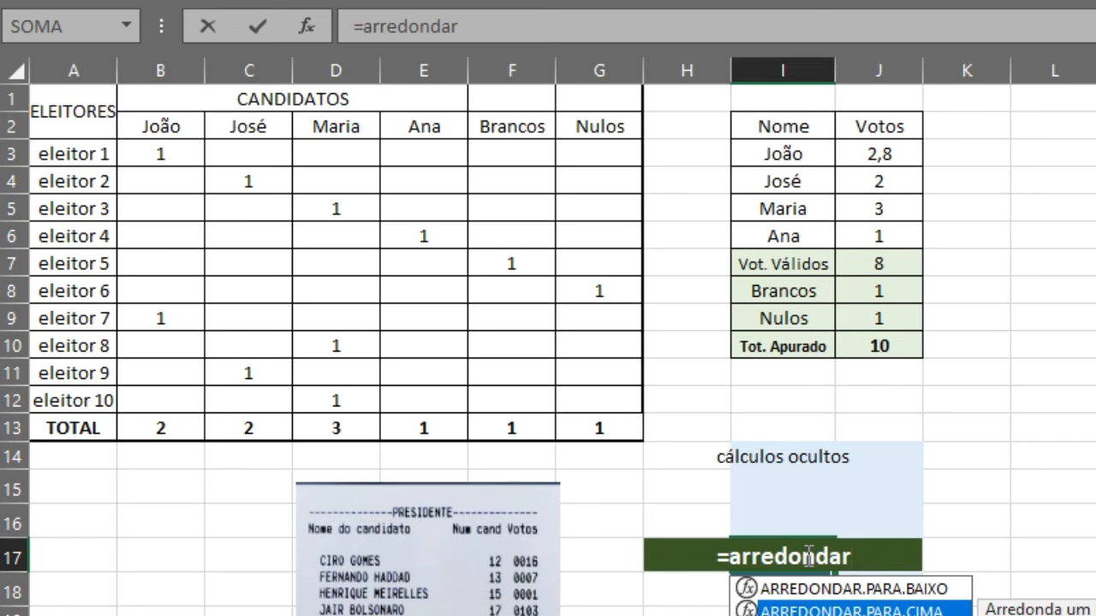
key("Return")
Complete the formula in I17 as =ARREDONDAR.PARA.CIMA(I18;0) to round I18 up to a whole number.
left_click(805, 556)
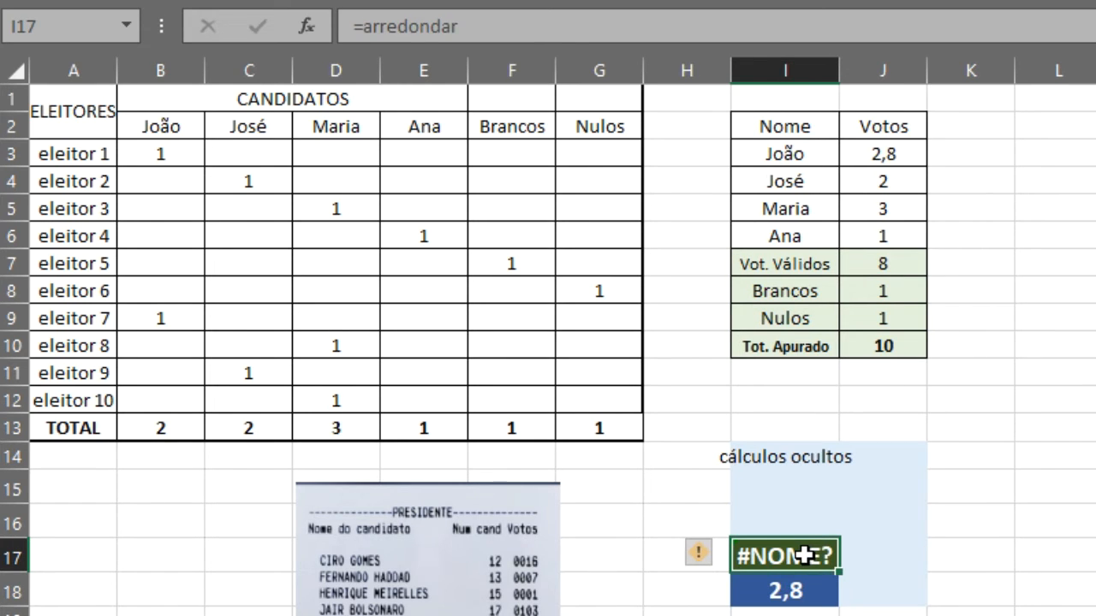
left_click(520, 28)
type(".")
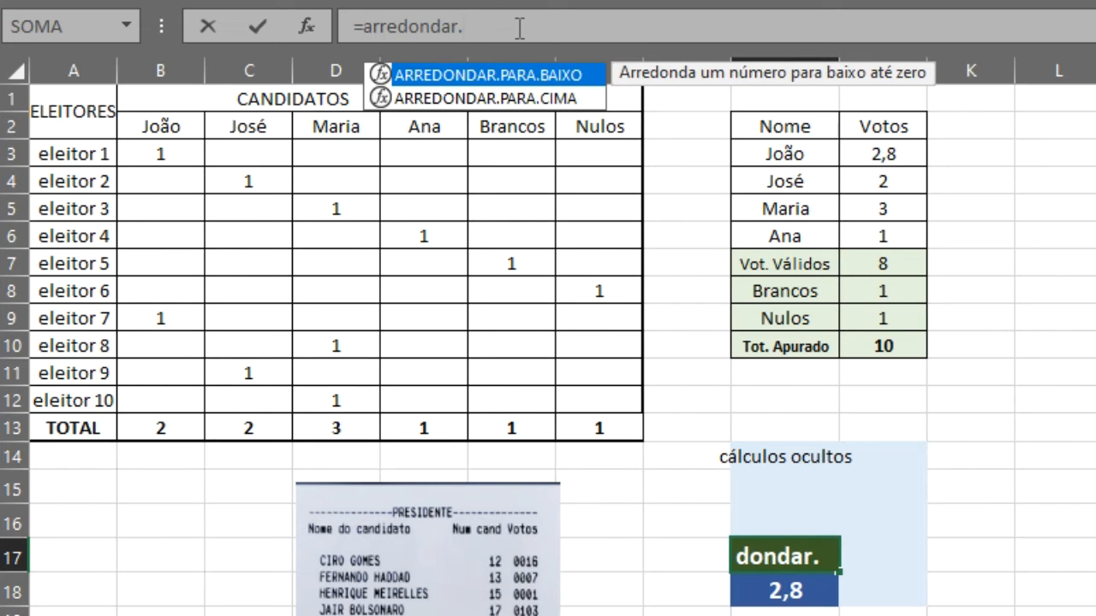
type("para")
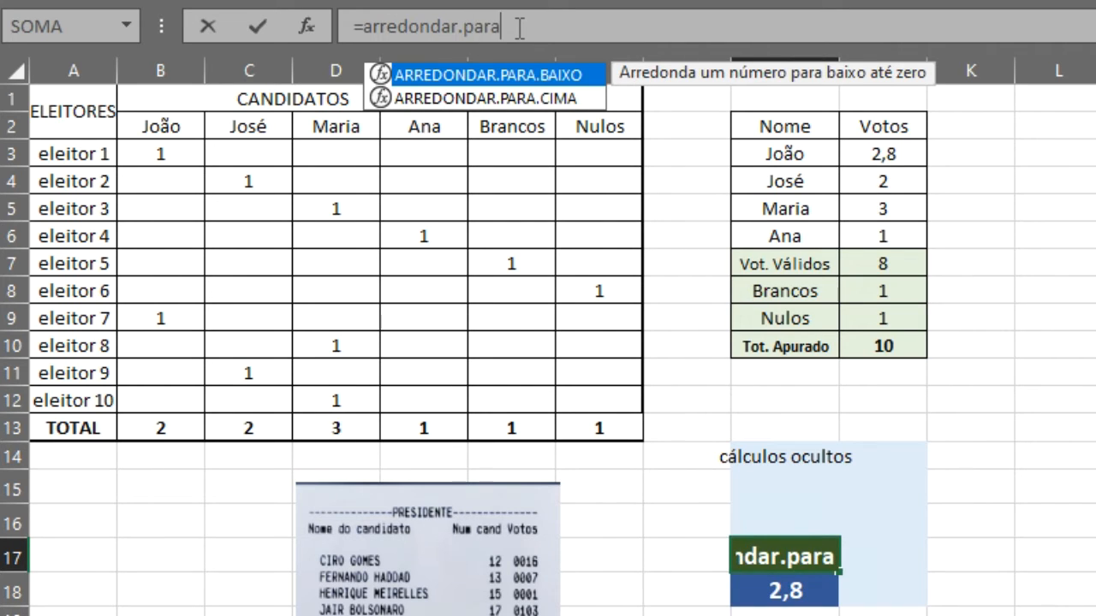
type(".cim")
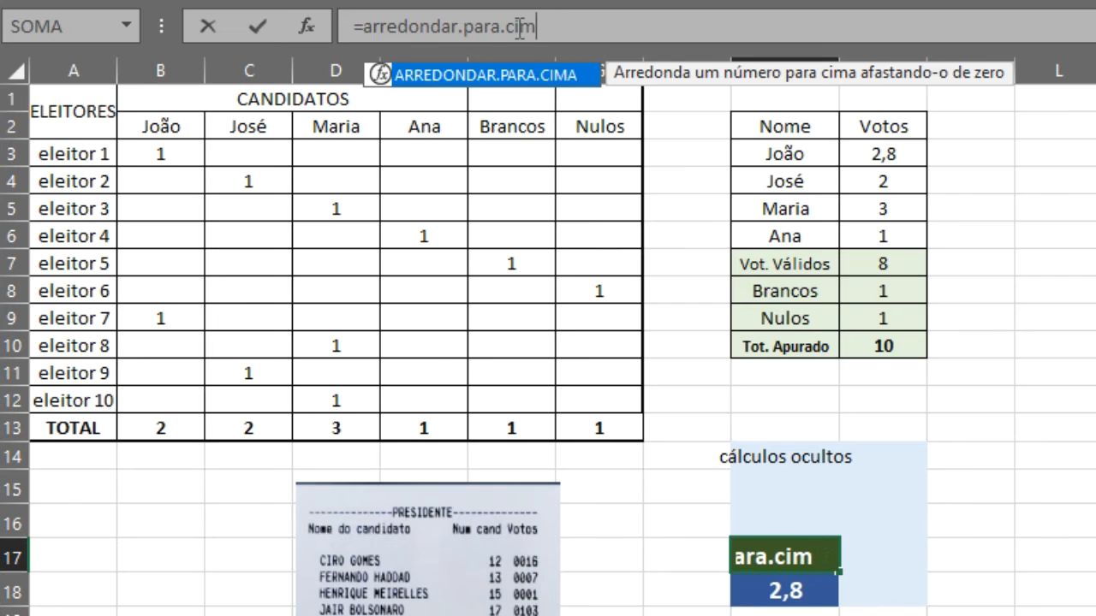
type("a(")
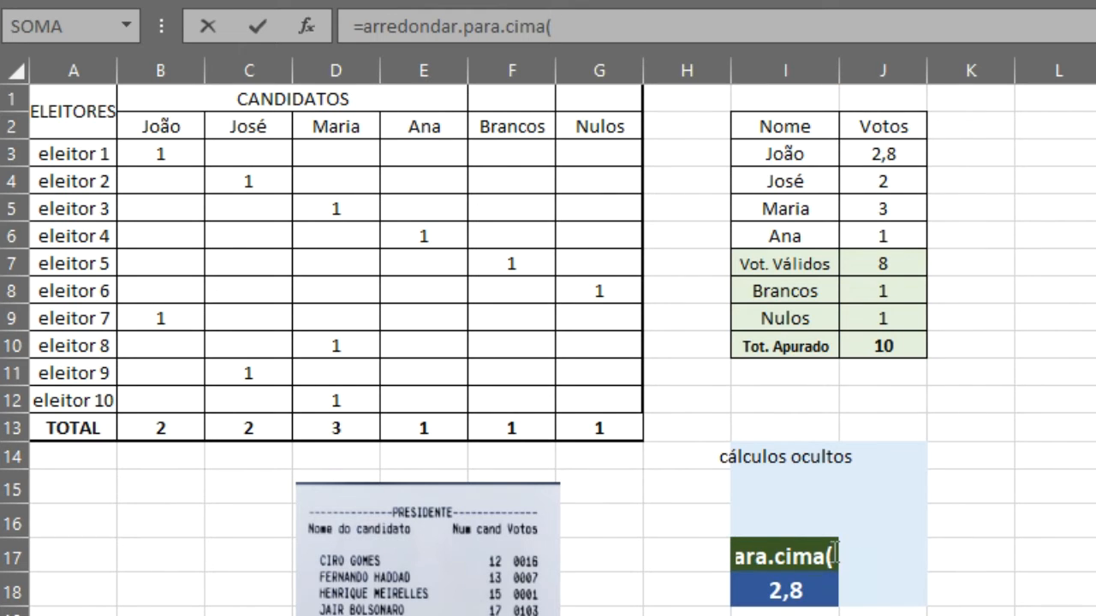
left_click(597, 28)
type("i")
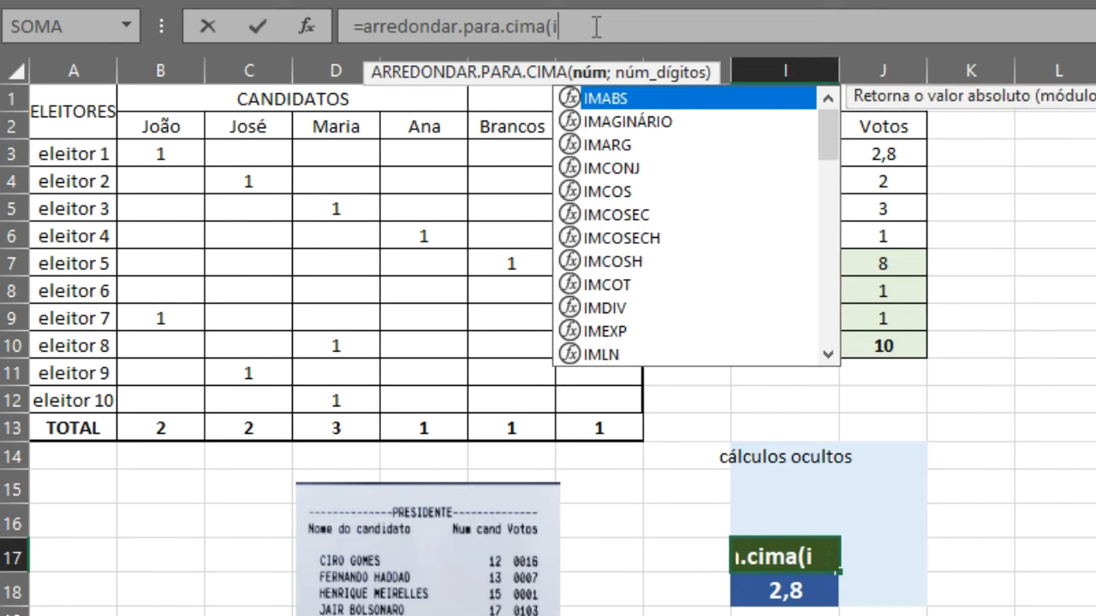
type("18;")
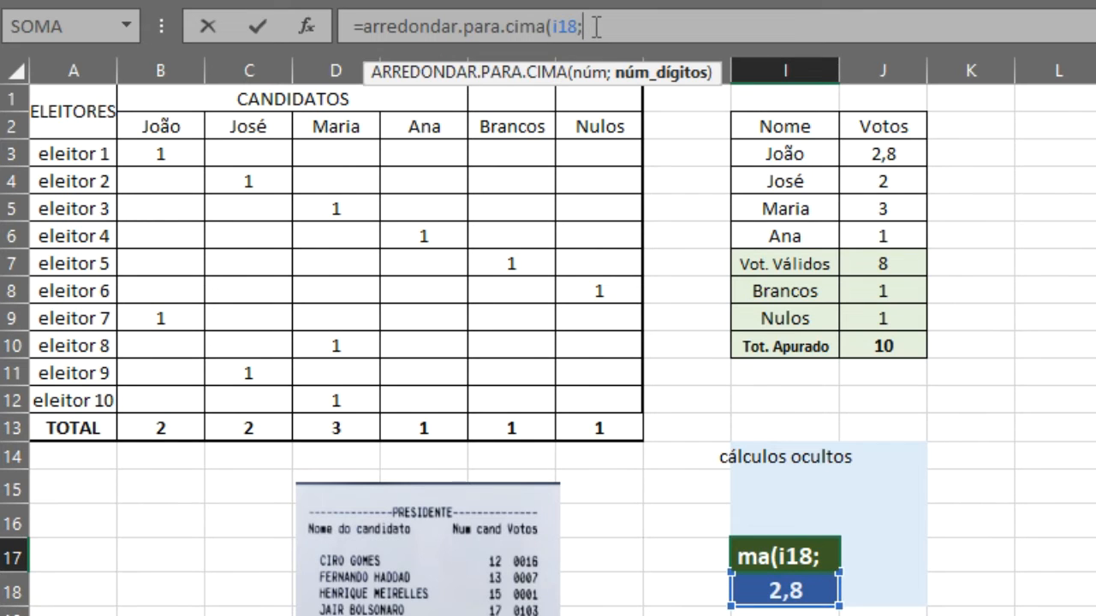
type("0)")
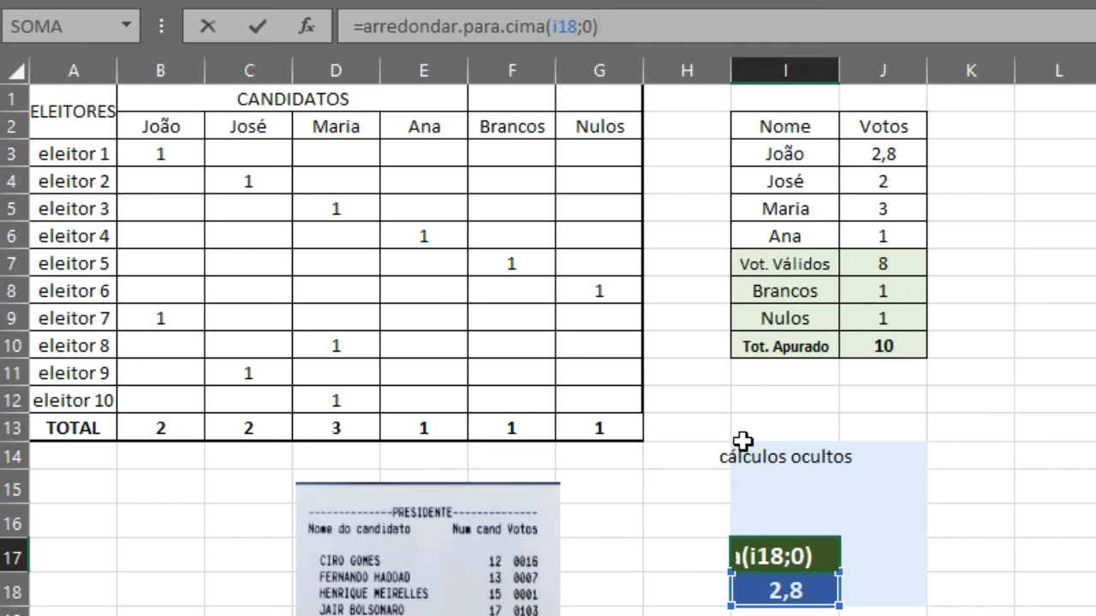
key("Return")
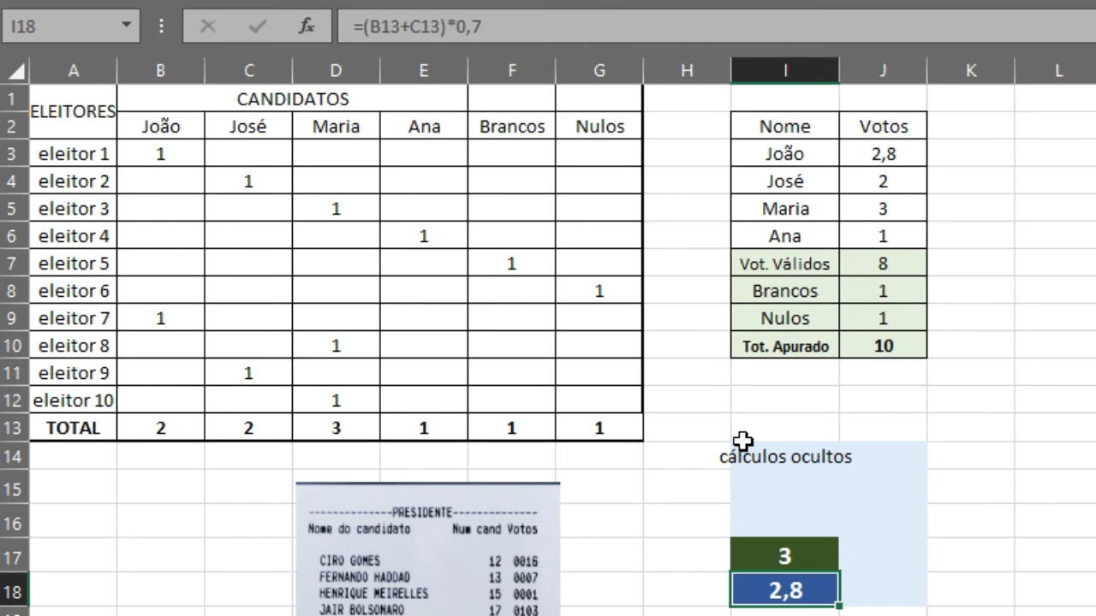
left_click(791, 551)
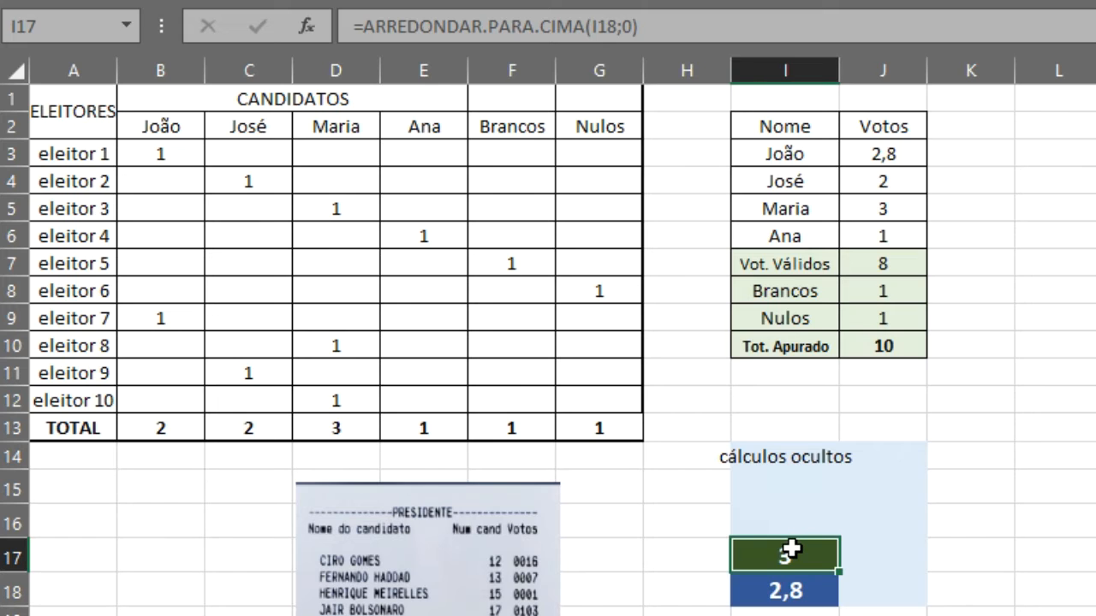
Change the formula in J3 to =SE(B13>C13;B13;I17) so that it returns the rounded value when the condition is false.
left_click(897, 155)
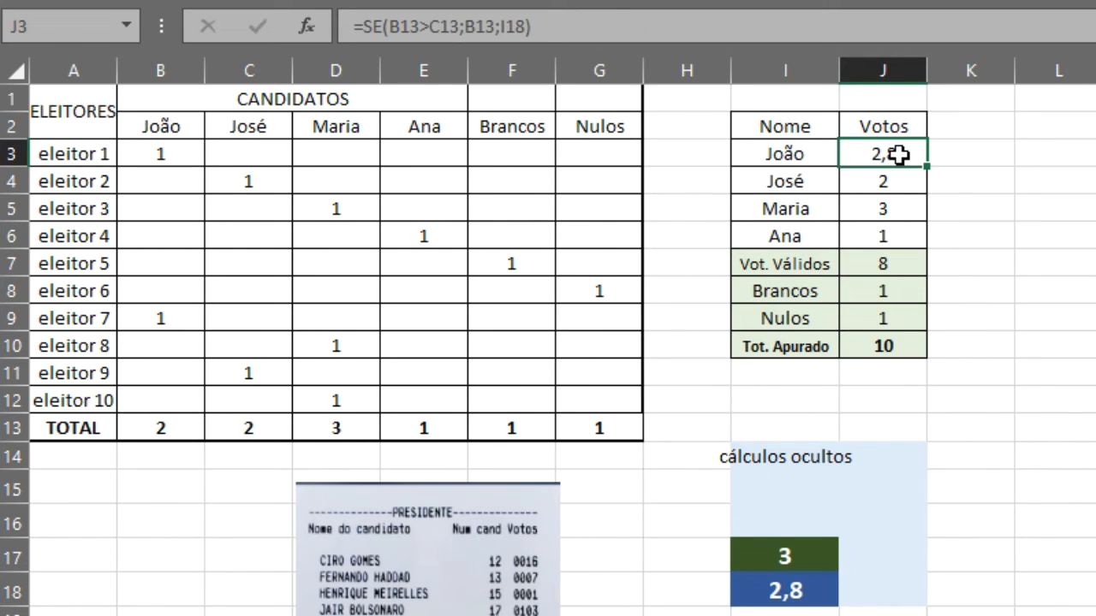
double_click(897, 155)
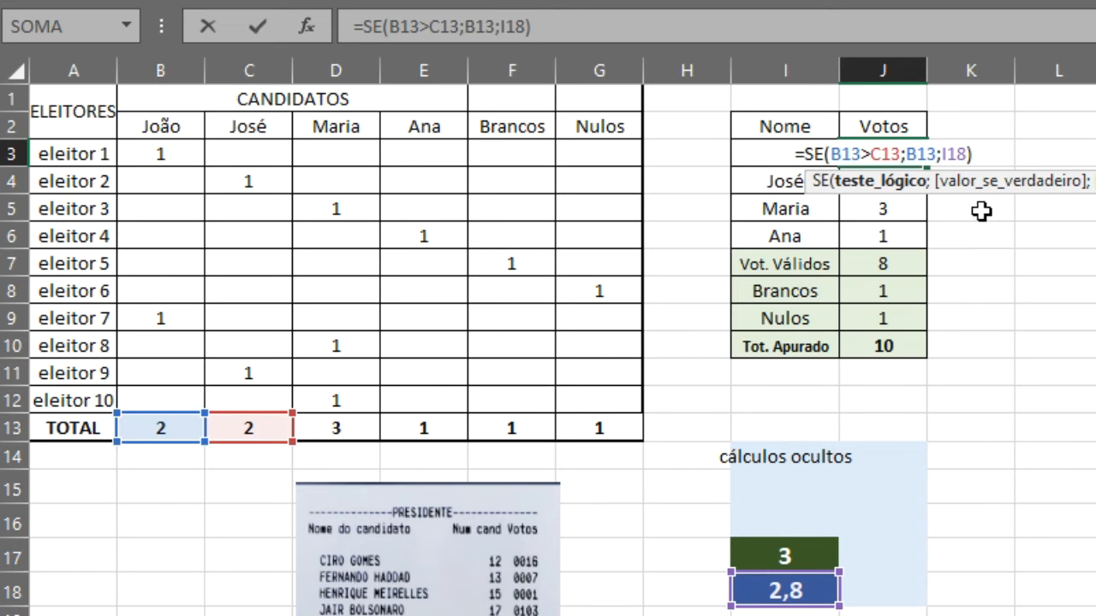
left_click(958, 154)
type("7")
key("Delete")
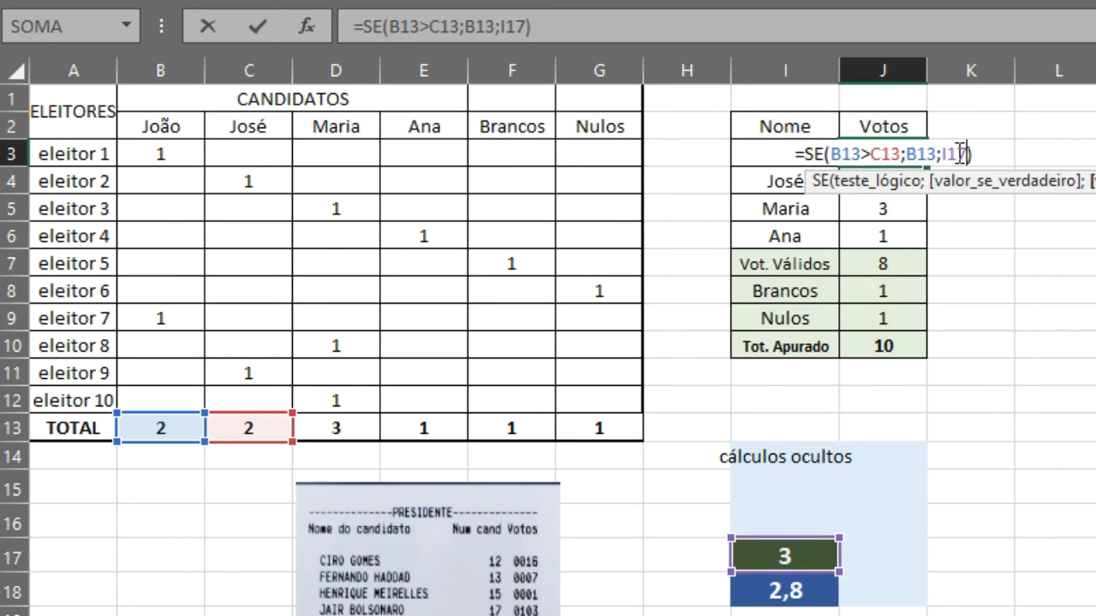
key("Return")
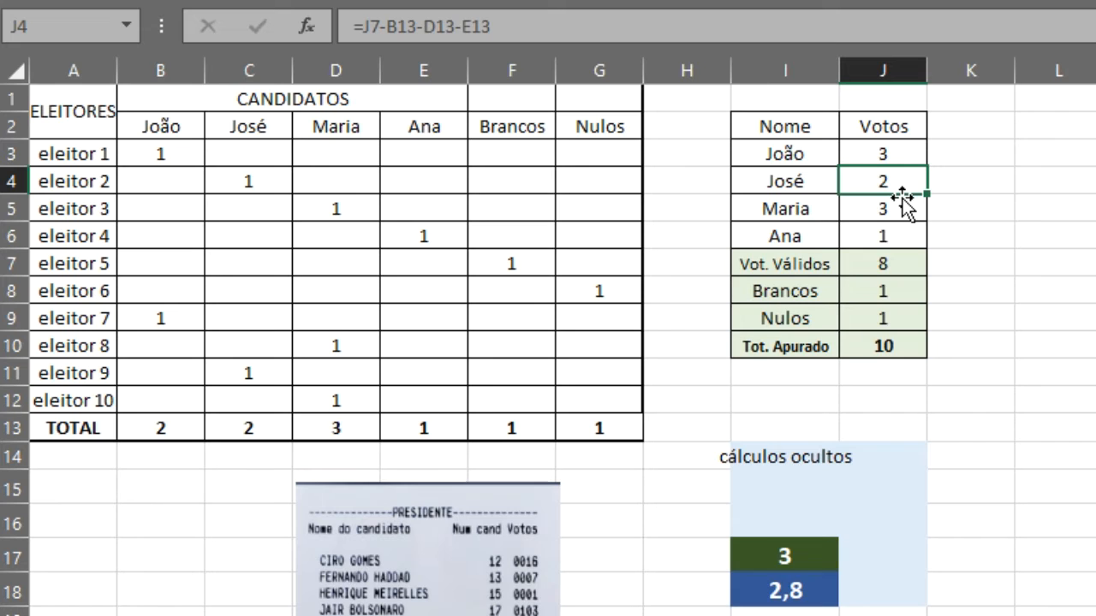
Examine the first two candidates' vote formulas in J3:J4 and the valid votes sum in J7.
left_click(889, 146)
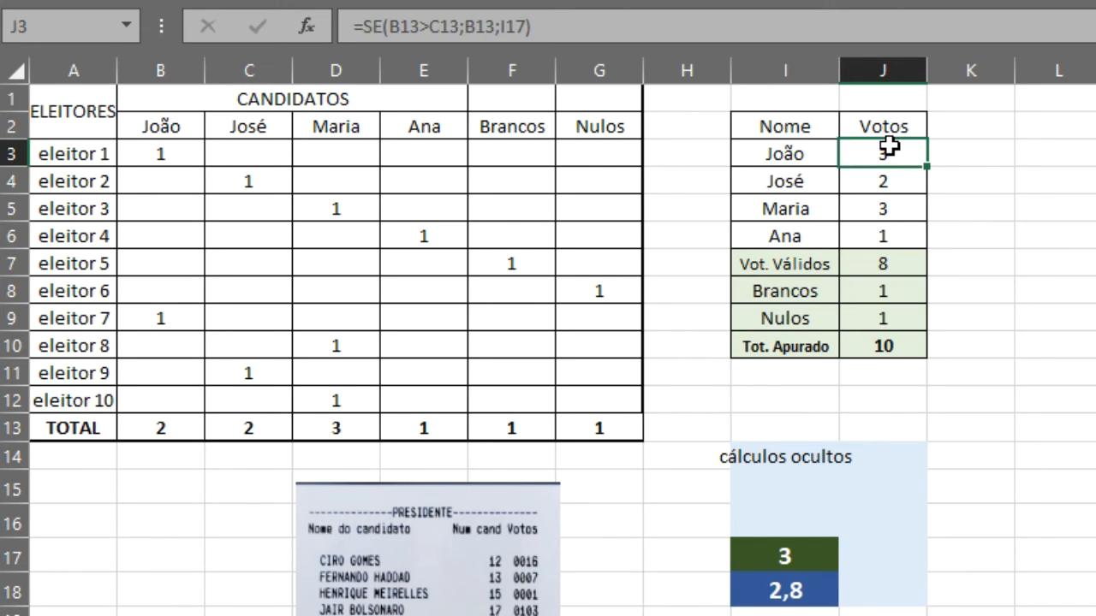
key("shift+Down")
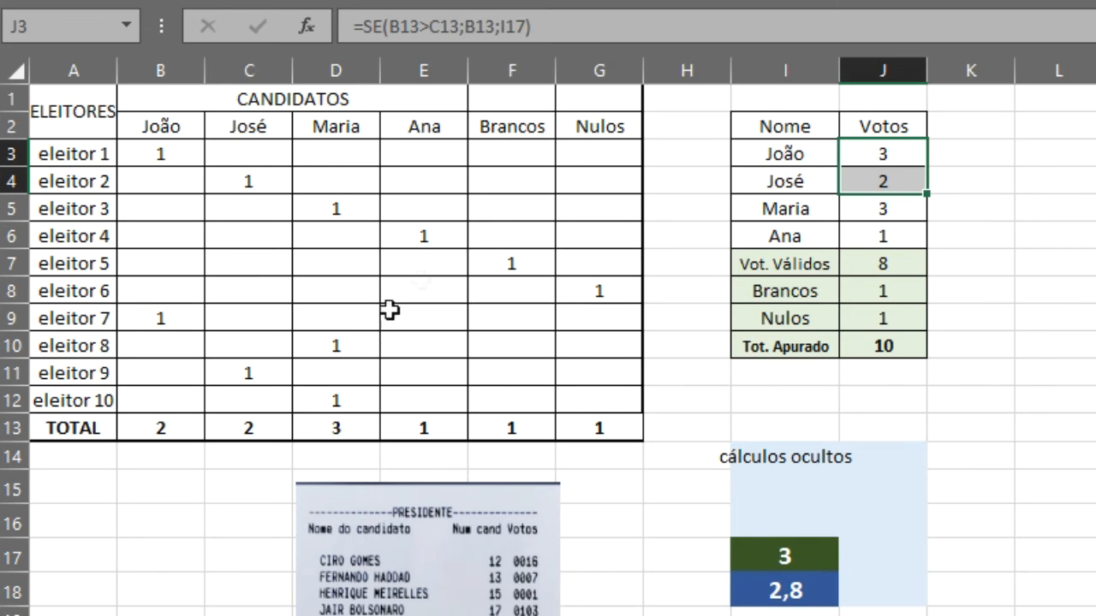
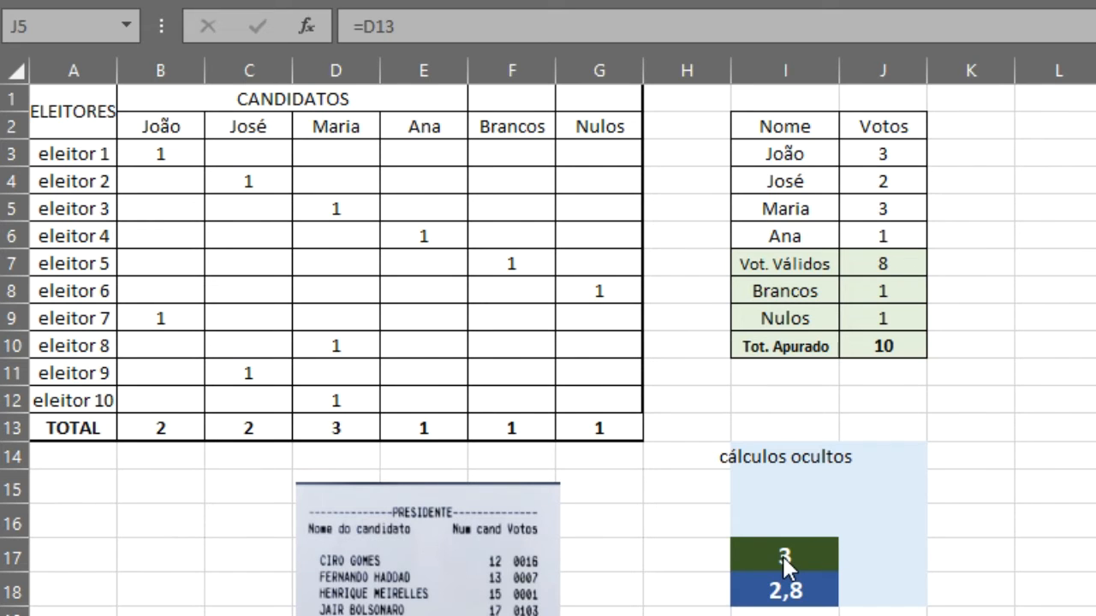
left_click(892, 178)
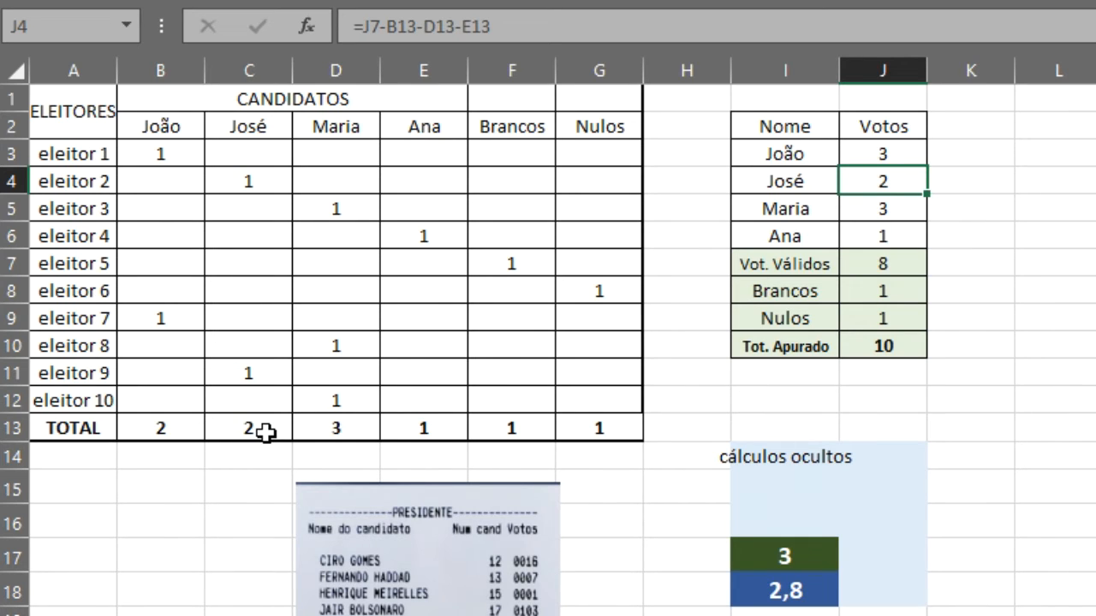
left_click(874, 265)
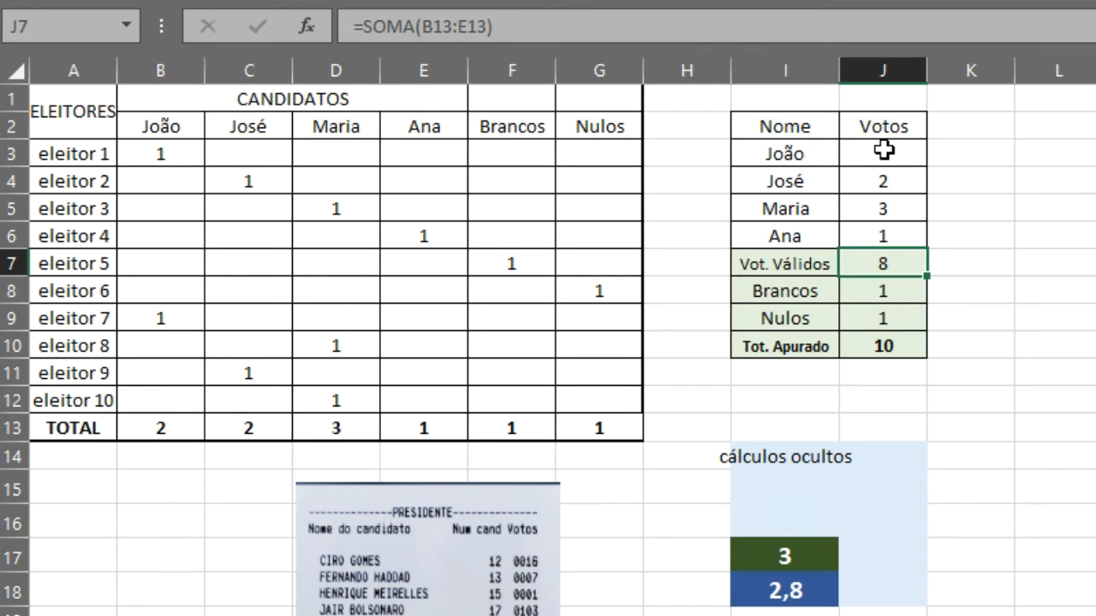
Change the formula in J4 to =J7-J3-J5-J6 so it subtracts the other candidates' displayed votes from the valid votes.
left_click(890, 185)
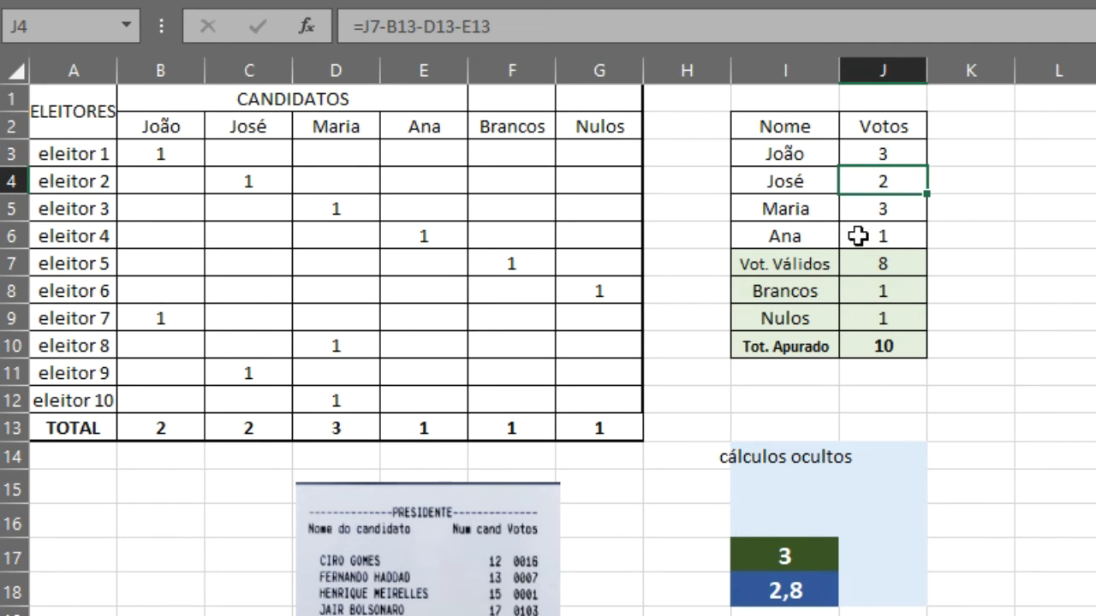
double_click(895, 176)
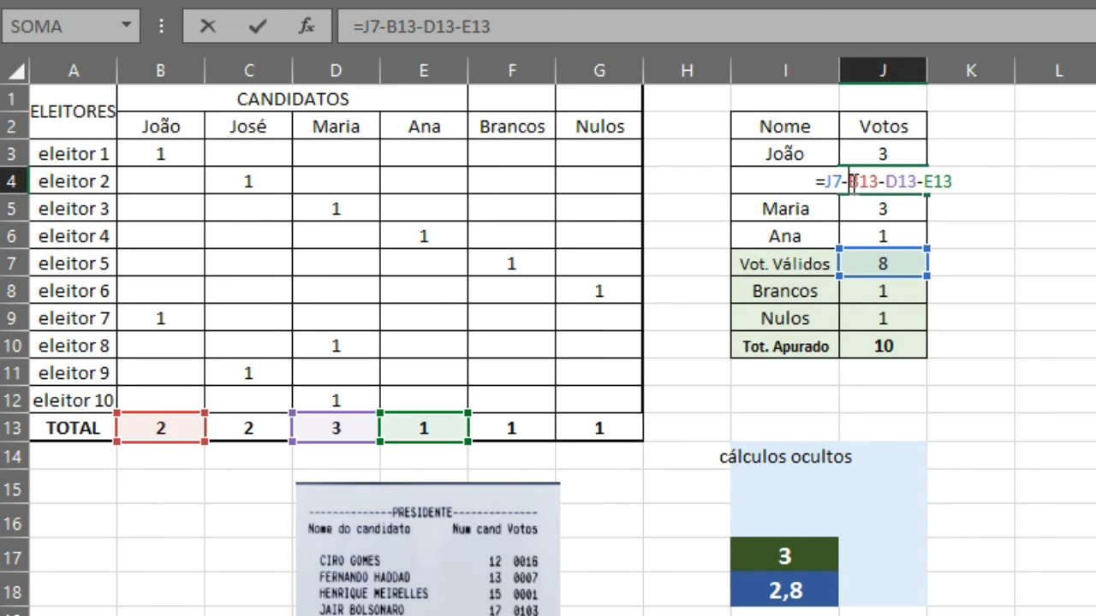
key("shift+Right")
key("shift+Right")
key("shift+Right")
key("shift+Right")
key("shift+Right")
key("shift+Right")
key("shift+Right")
key("shift+Right")
key("shift+Right")
key("shift+Right")
key("shift+Right")
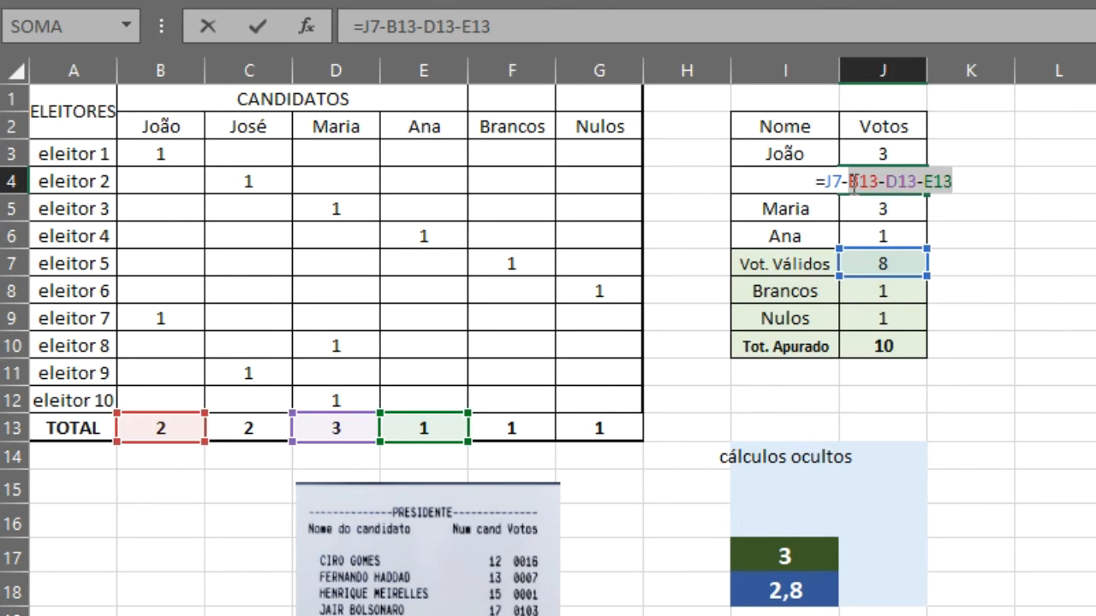
key("BackSpace")
key("BackSpace")
key("BackSpace")
key("BackSpace")
key("BackSpace")
key("BackSpace")
key("BackSpace")
key("BackSpace")
key("BackSpace")
key("BackSpace")
key("BackSpace")
type("j3")
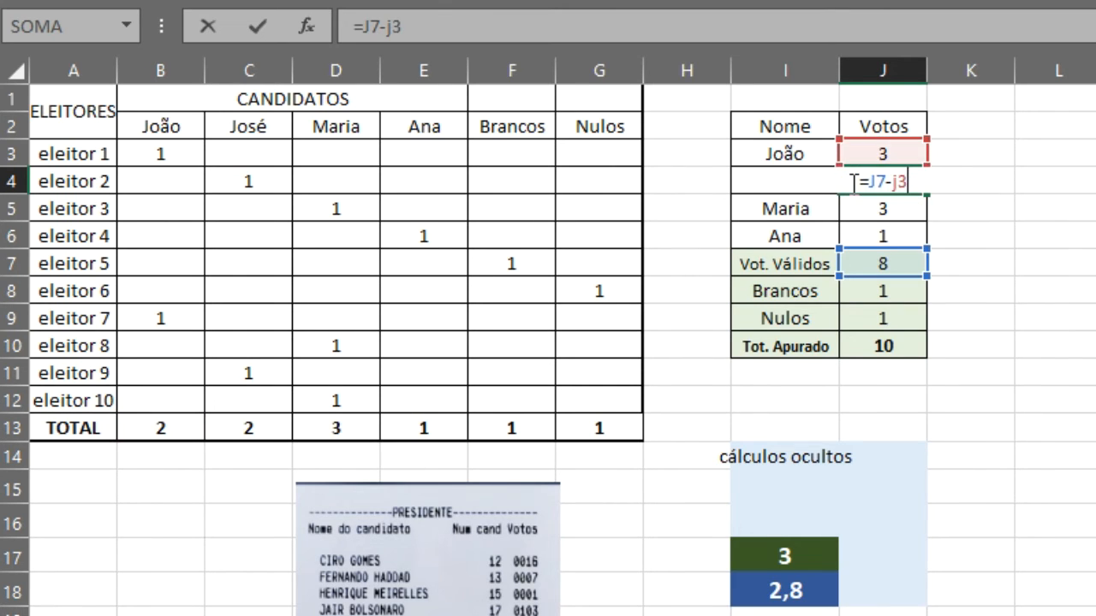
type("-")
type("j5-")
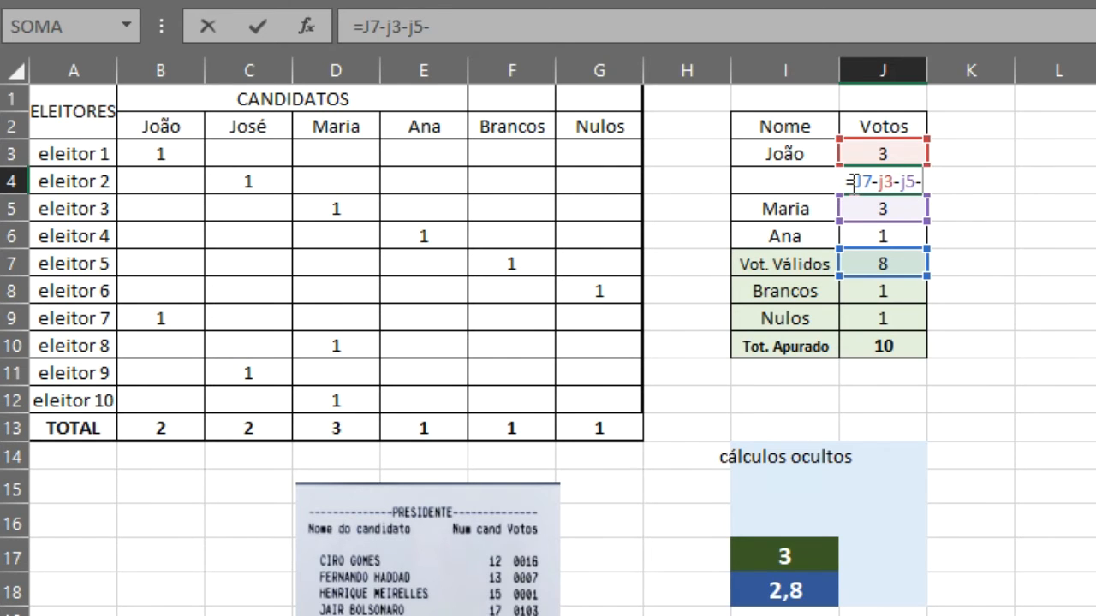
type("j6")
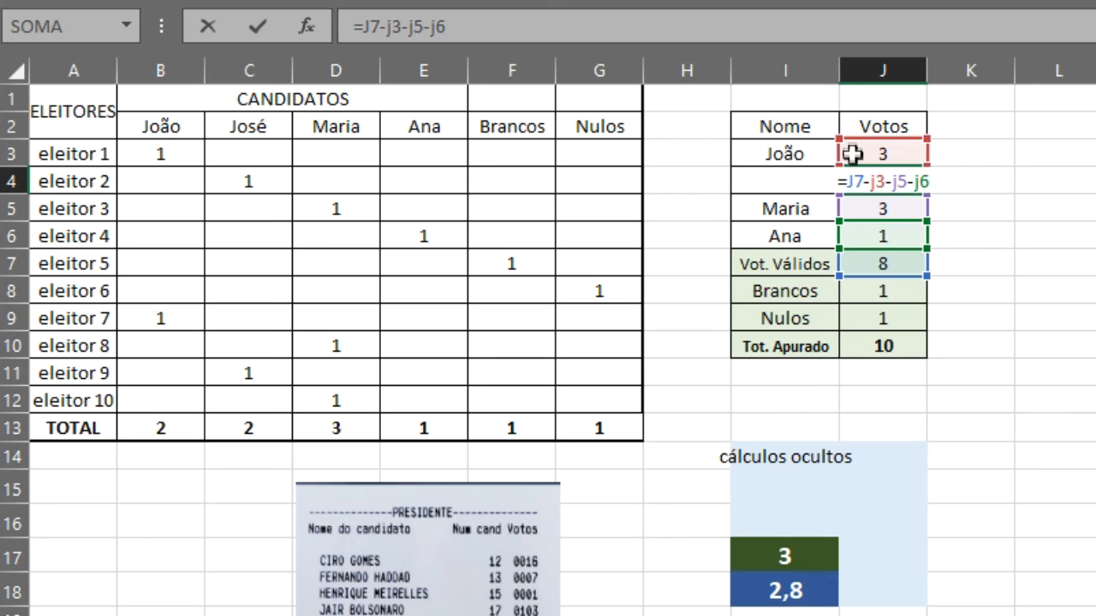
left_click(900, 230)
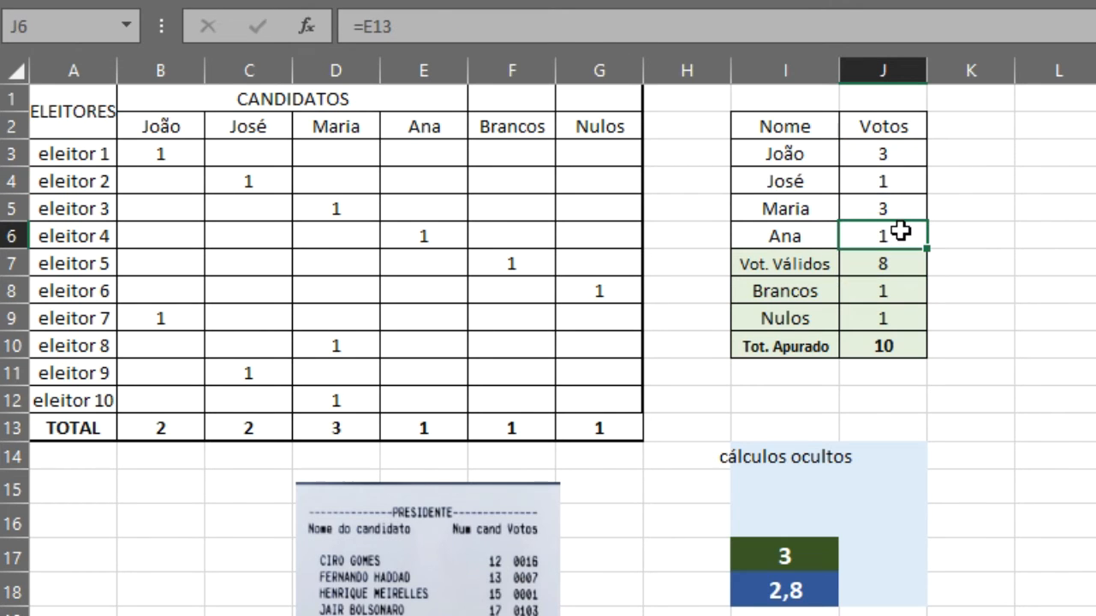
Check the first two candidates' formulas in J3:J4, the candidate votes in J3:J6 and the valid votes sum in J7.
left_click(888, 186)
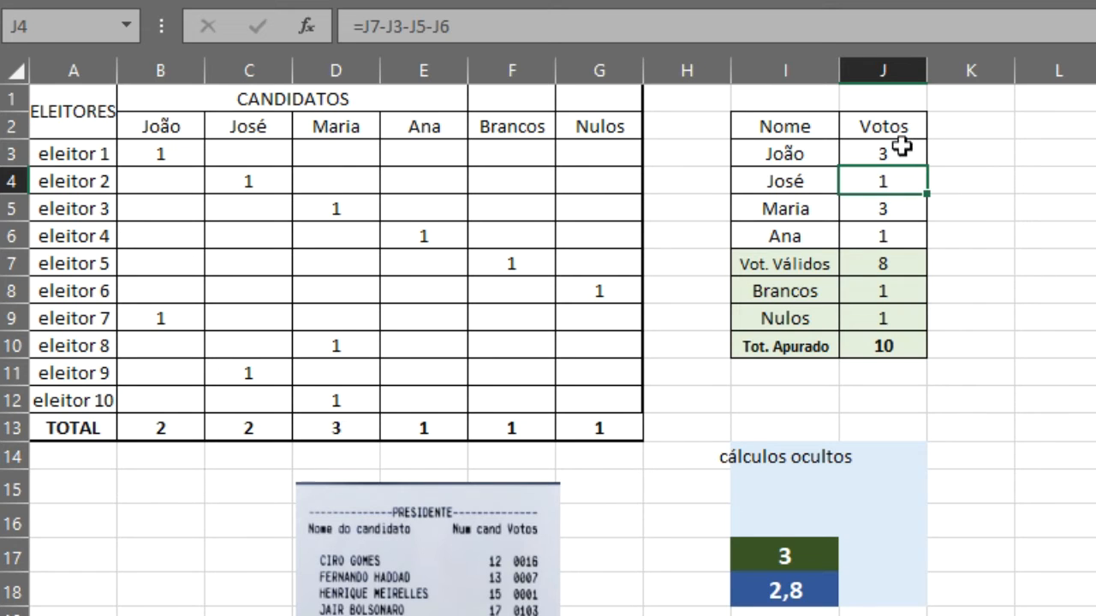
left_click(901, 148)
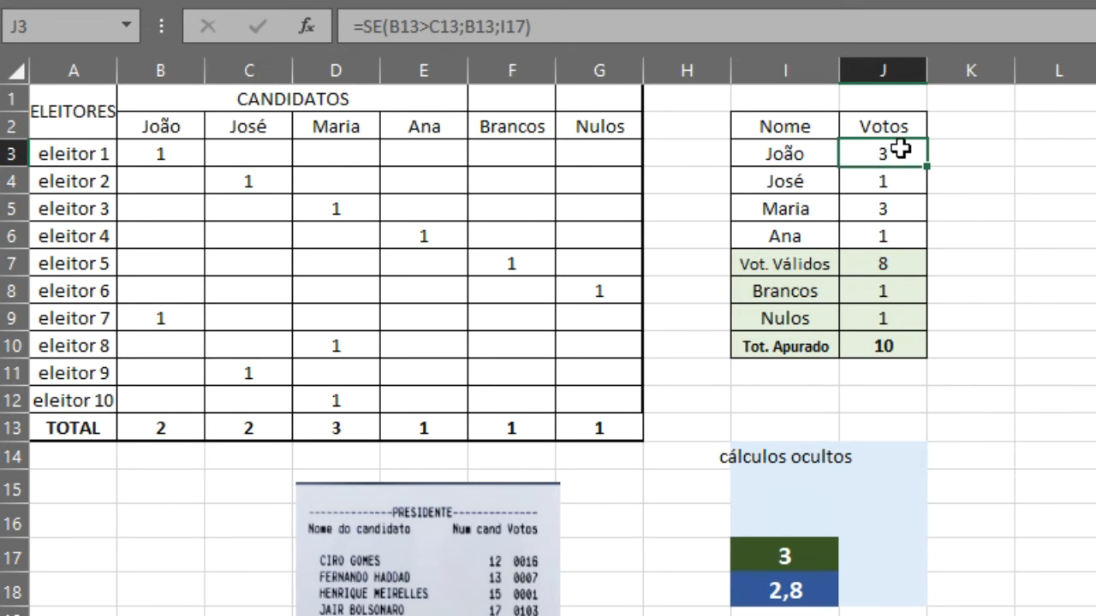
key("shift+Down")
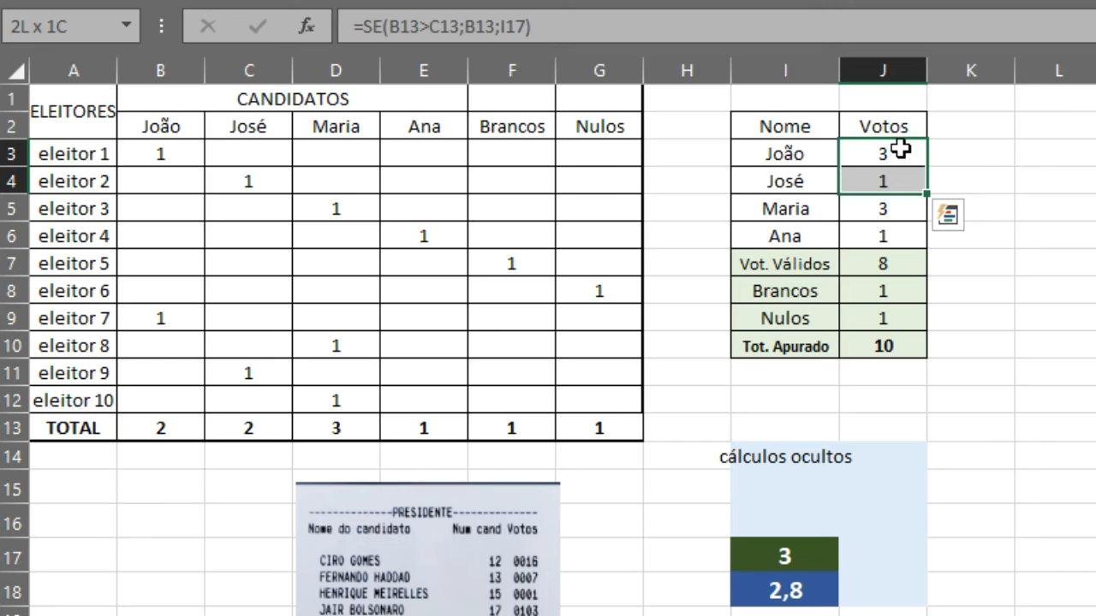
key("shift+Down")
key("shift+Down")
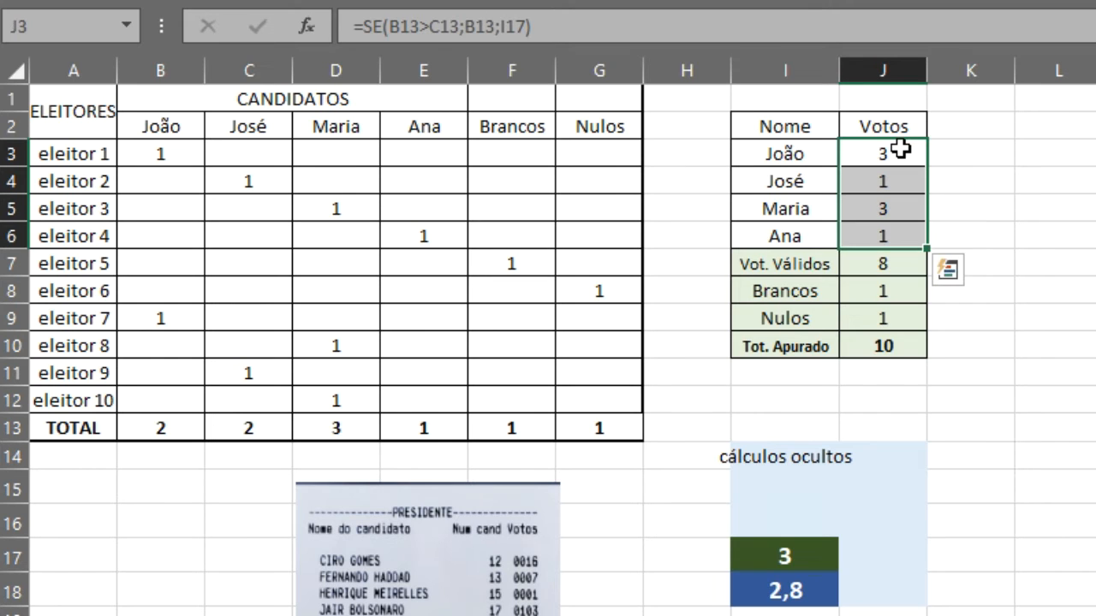
key("Down")
key("Down")
key("Down")
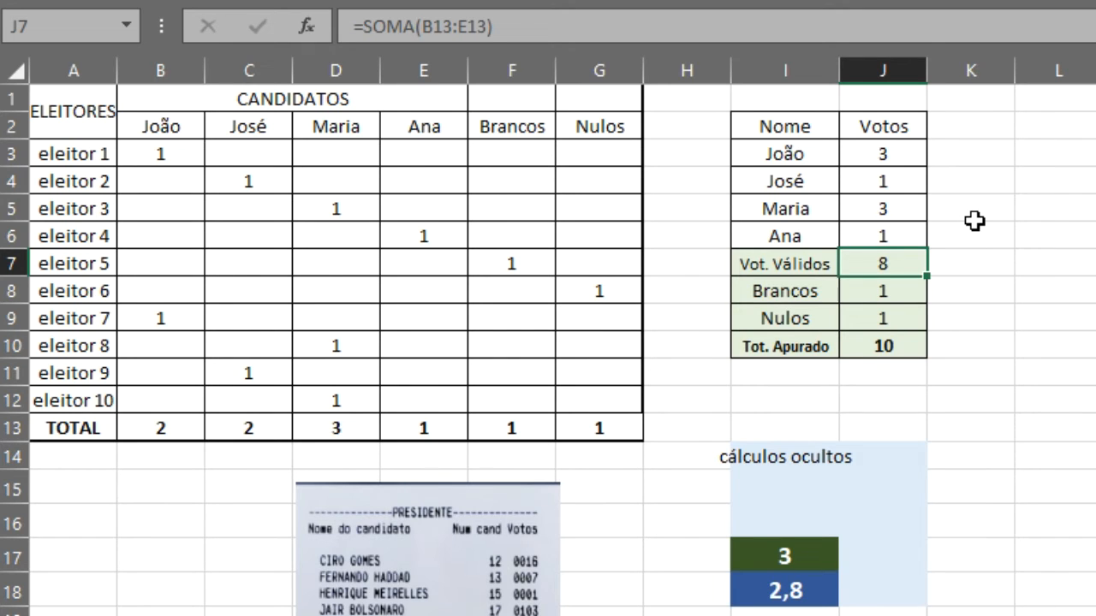
left_click(858, 156)
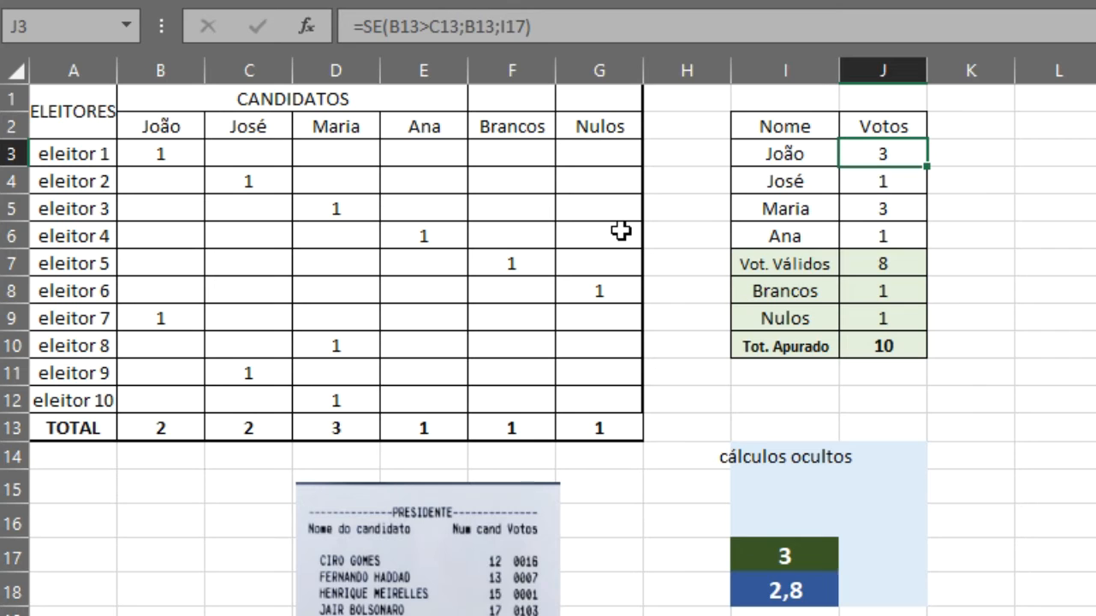
Clear the first candidate's votes in B3:B9.
left_click(182, 152)
key("shift+Down")
key("shift+Down")
key("shift+Down")
key("shift+Down")
key("shift+Down")
key("shift+Down")
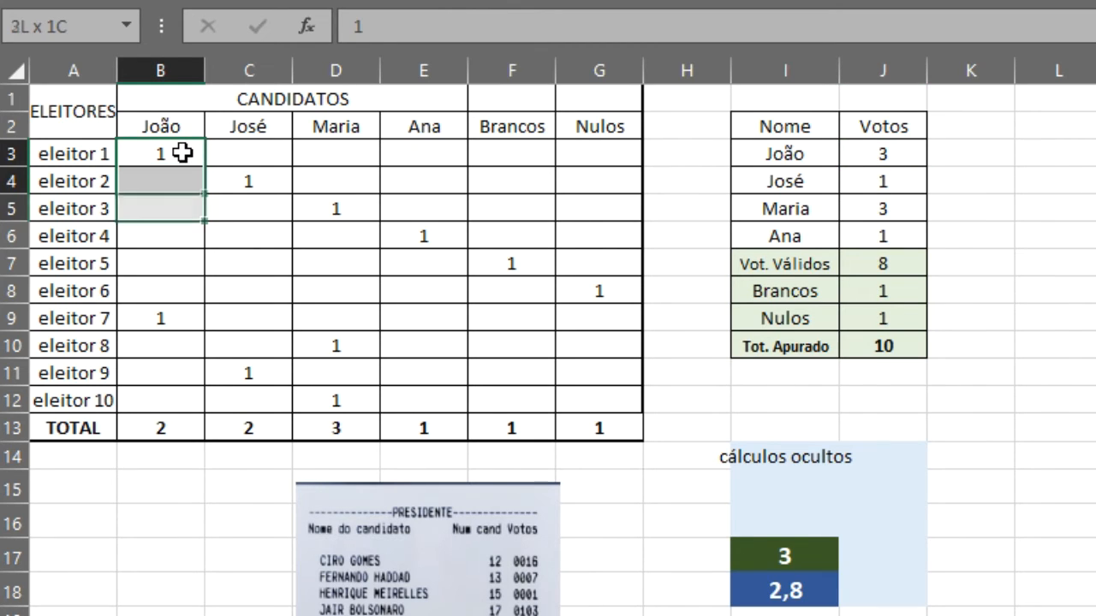
key("Delete")
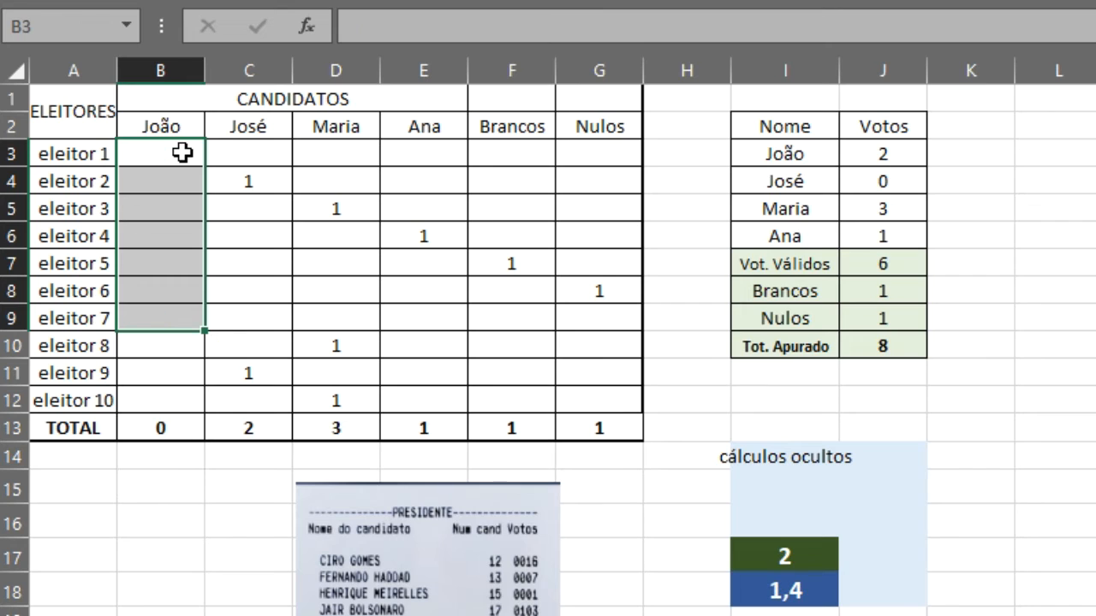
Clear the second candidate's votes in C3:C11.
key("Right")
key("shift+Down")
key("shift+Down")
key("shift+Down")
key("shift+Down")
key("shift+Down")
key("shift+Down")
key("shift+Down")
key("shift+Down")
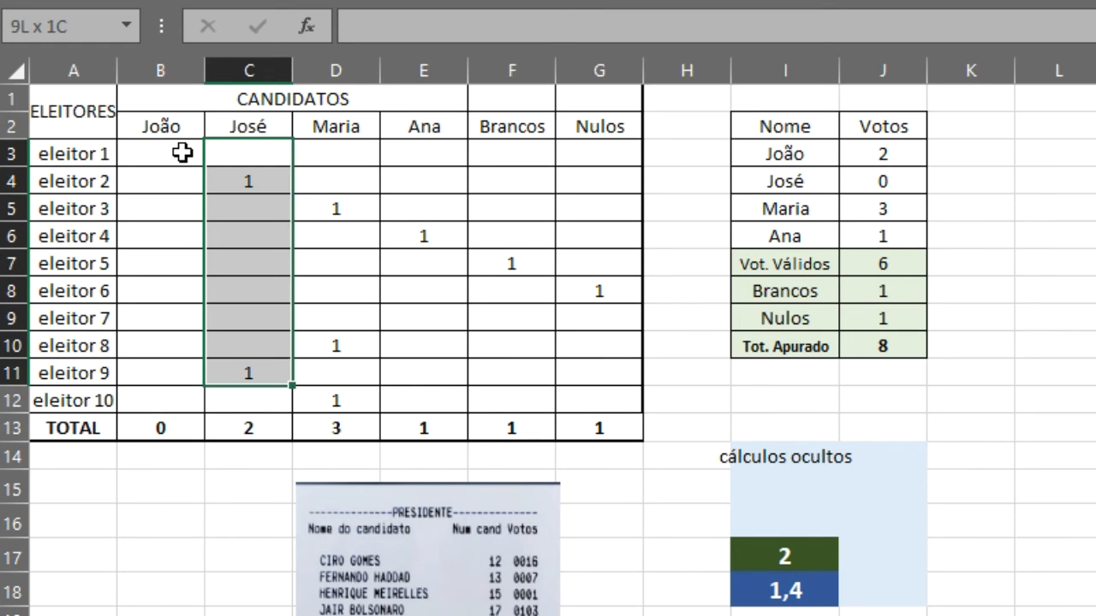
key("Delete")
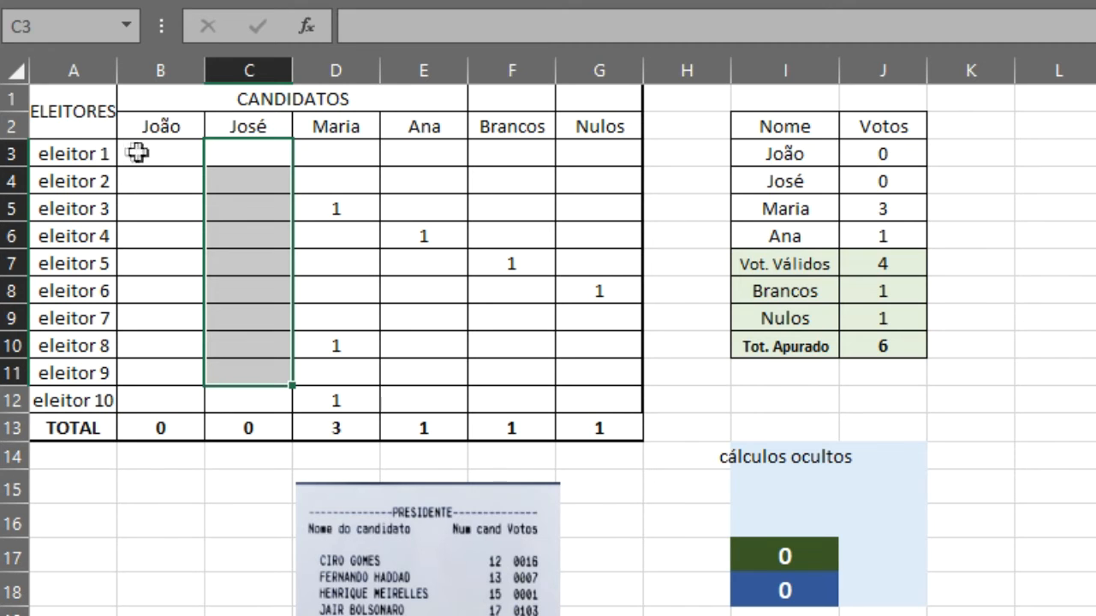
left_click(167, 161)
key("Down")
key("Down")
key("Down")
key("Down")
key("Down")
key("Down")
key("Down")
key("Down")
key("Down")
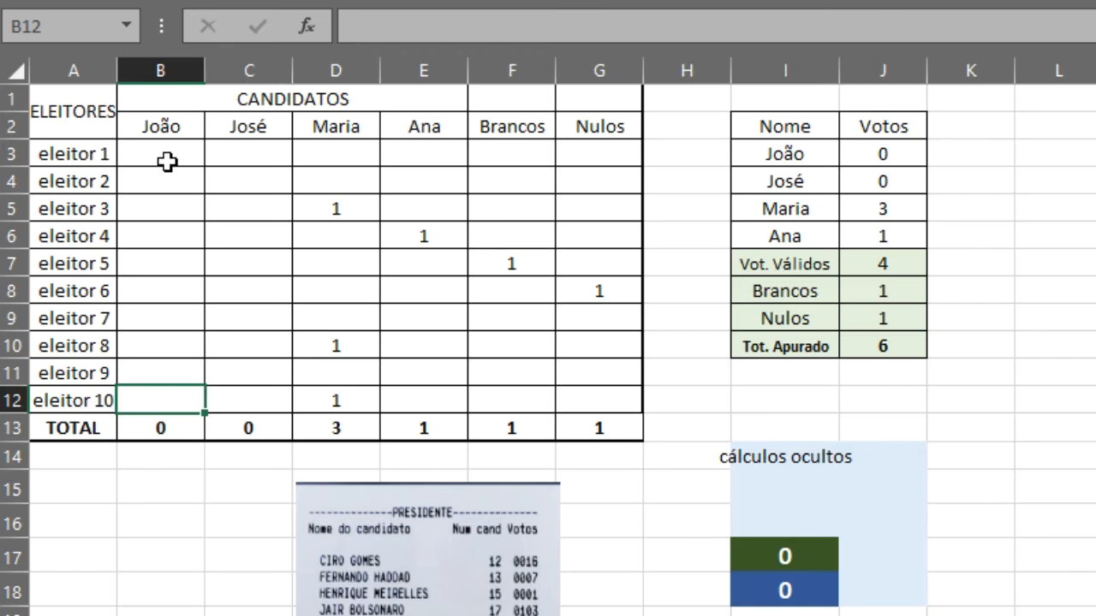
key("Up")
key("Up")
key("Up")
key("Up")
key("Up")
key("Up")
key("Up")
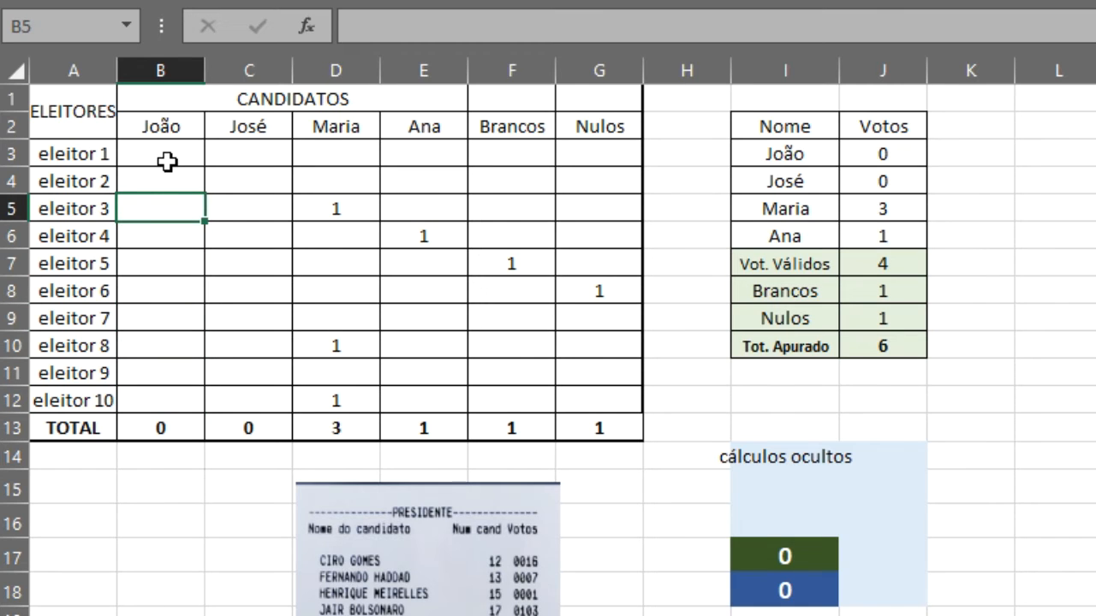
key("Left")
key("Right")
key("Up")
key("Up")
key("Down")
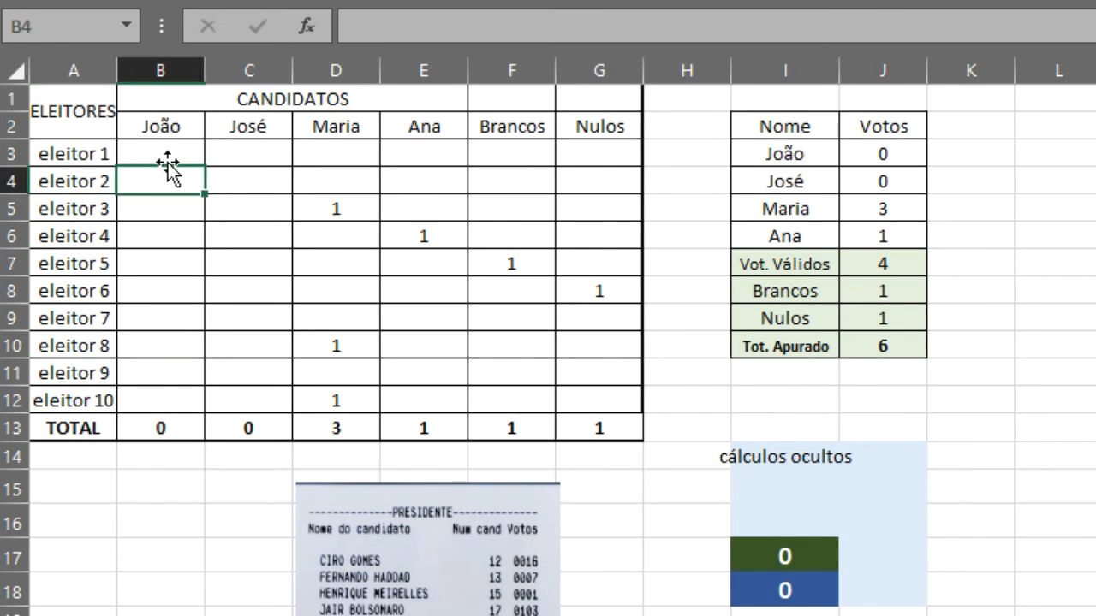
key("Down")
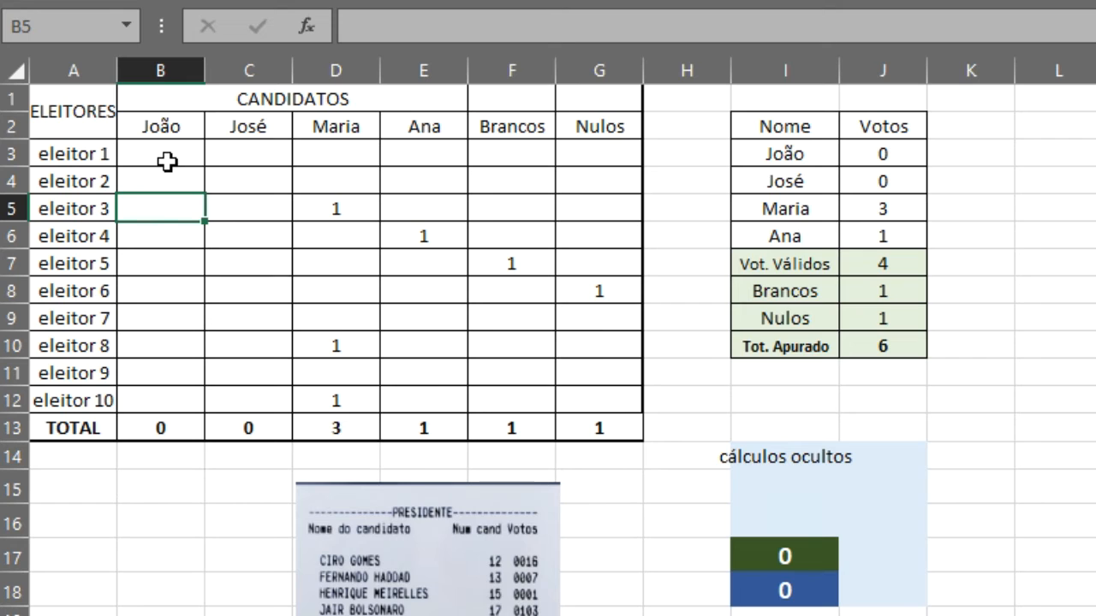
left_click(167, 162)
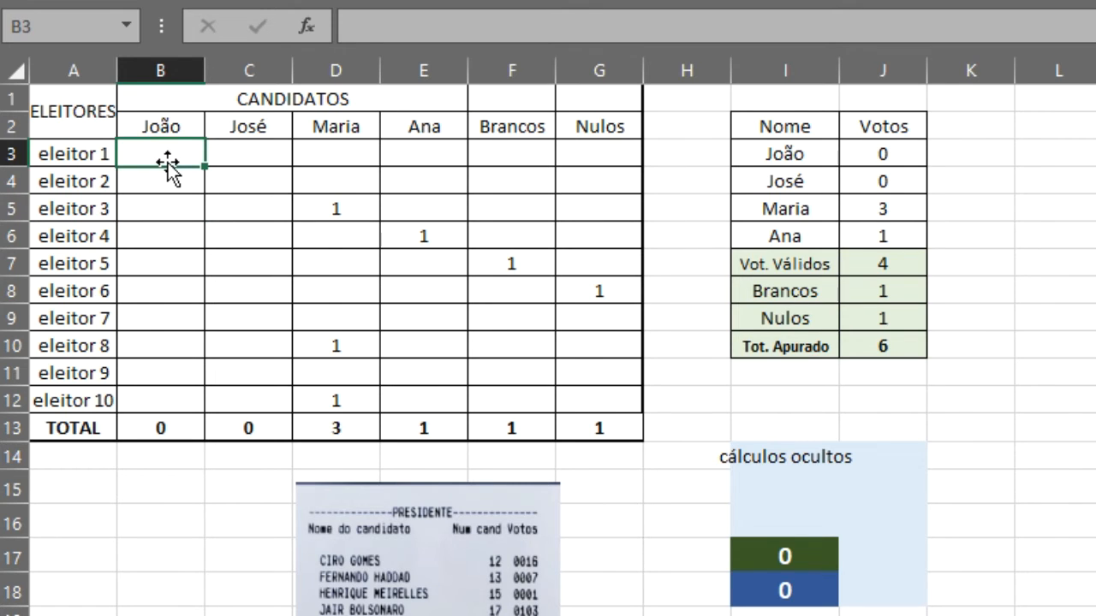
key("Down")
key("Down")
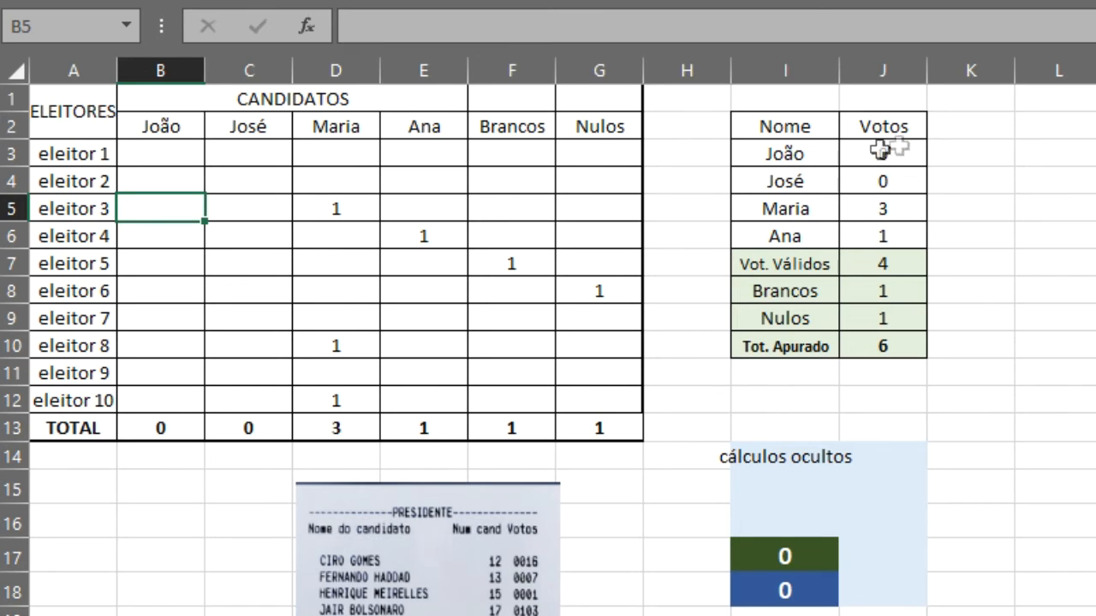
Enter 50 votes for the first candidate in B3, the row of eleitor 1.
left_click(187, 187, "shift")
left_click(187, 187)
key("Up")
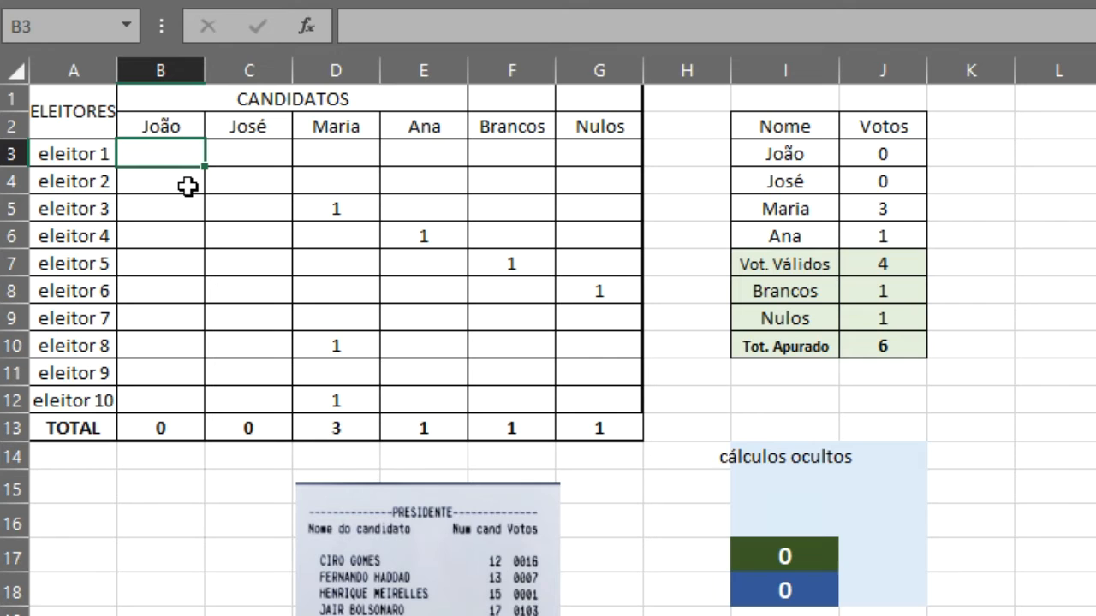
type("50")
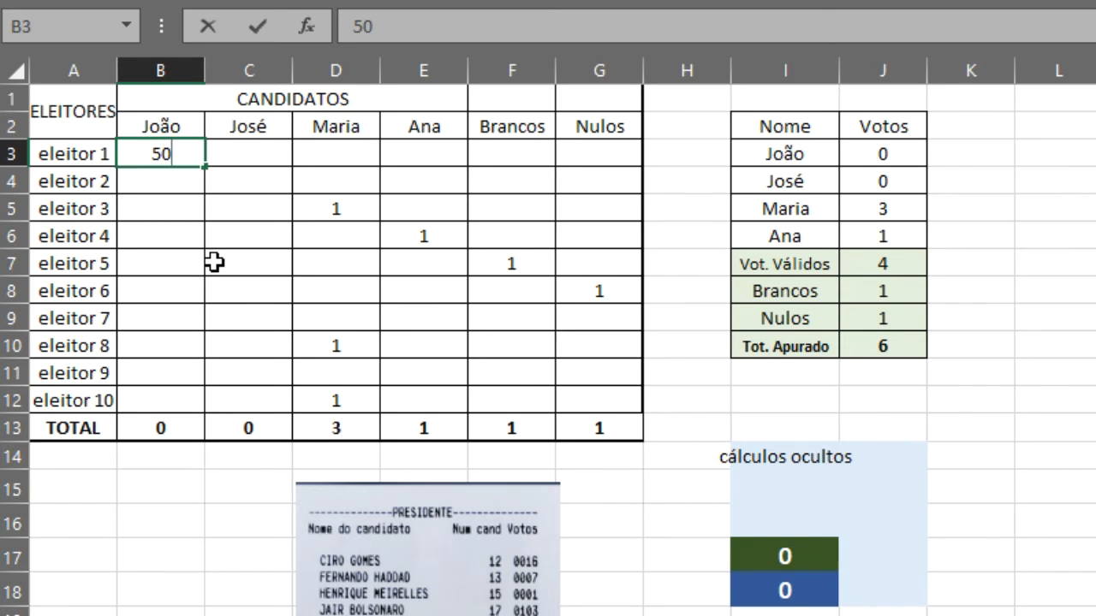
key("Return")
Check the second candidate's total formula in C13 and enter 49 votes in C3.
key("Right")
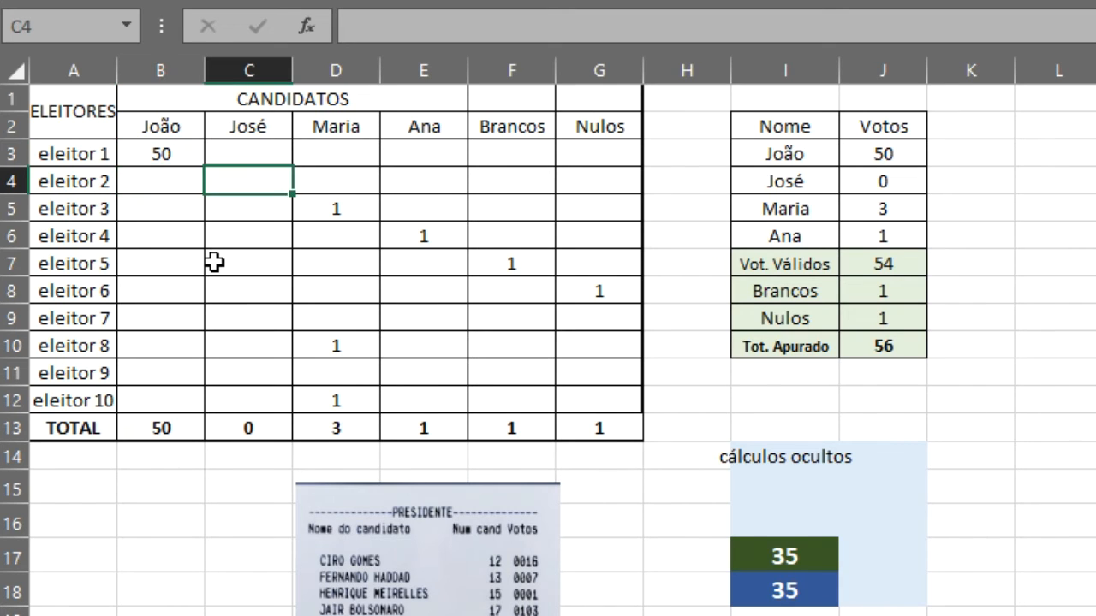
key("Up")
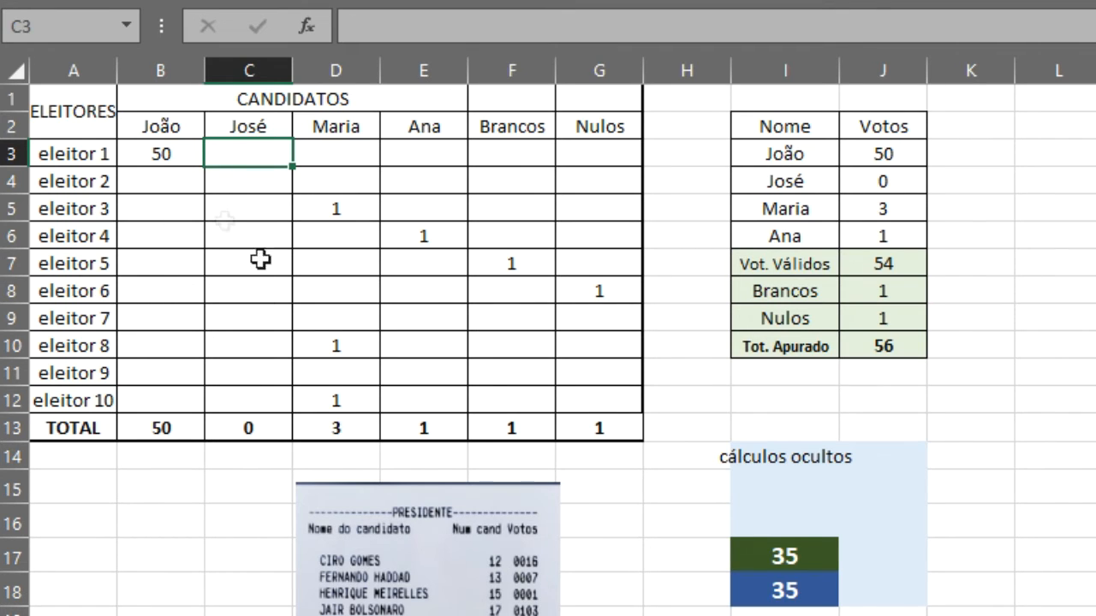
left_click(244, 430)
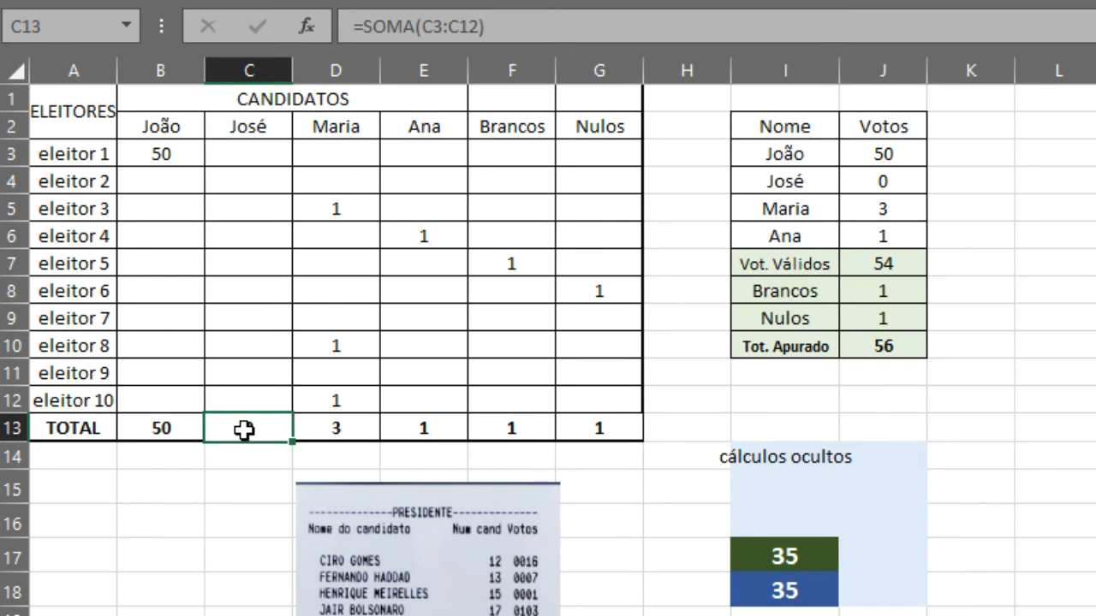
left_click(245, 156)
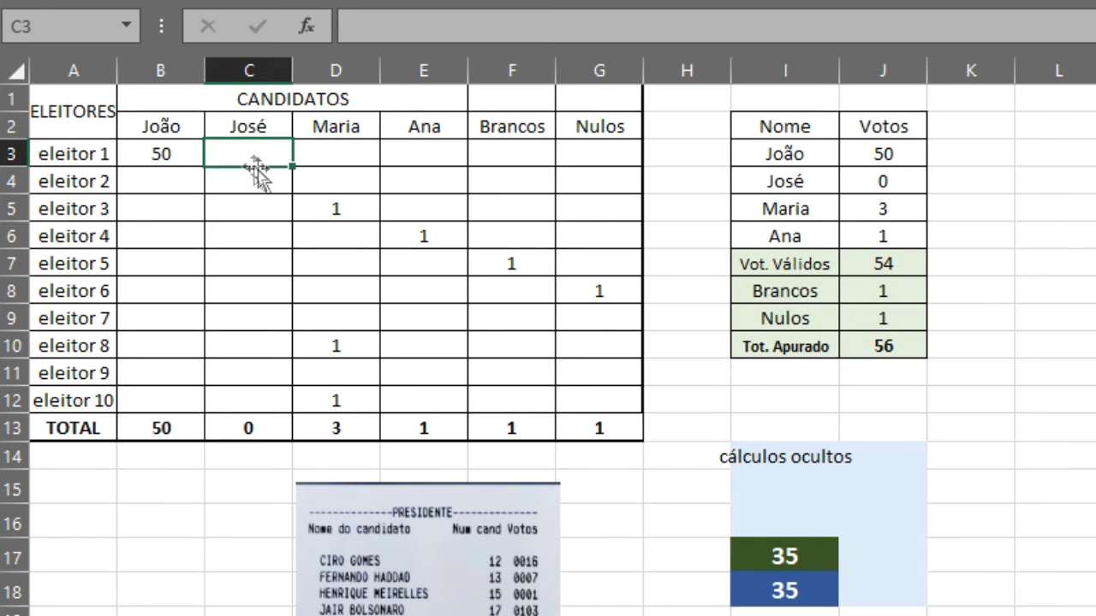
type("49")
key("ctrl+Return")
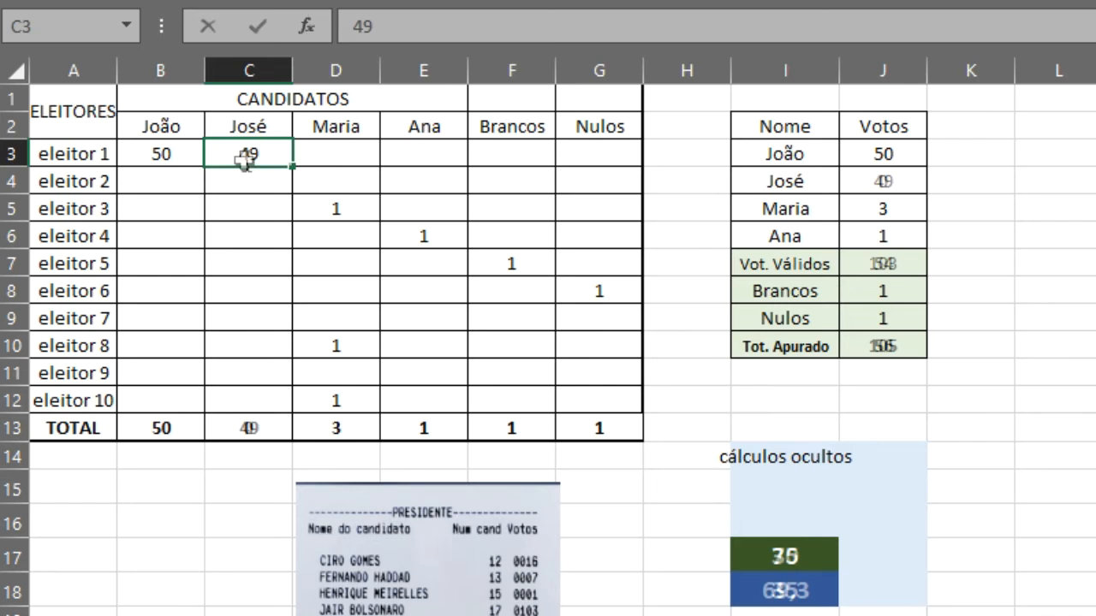
key("Down")
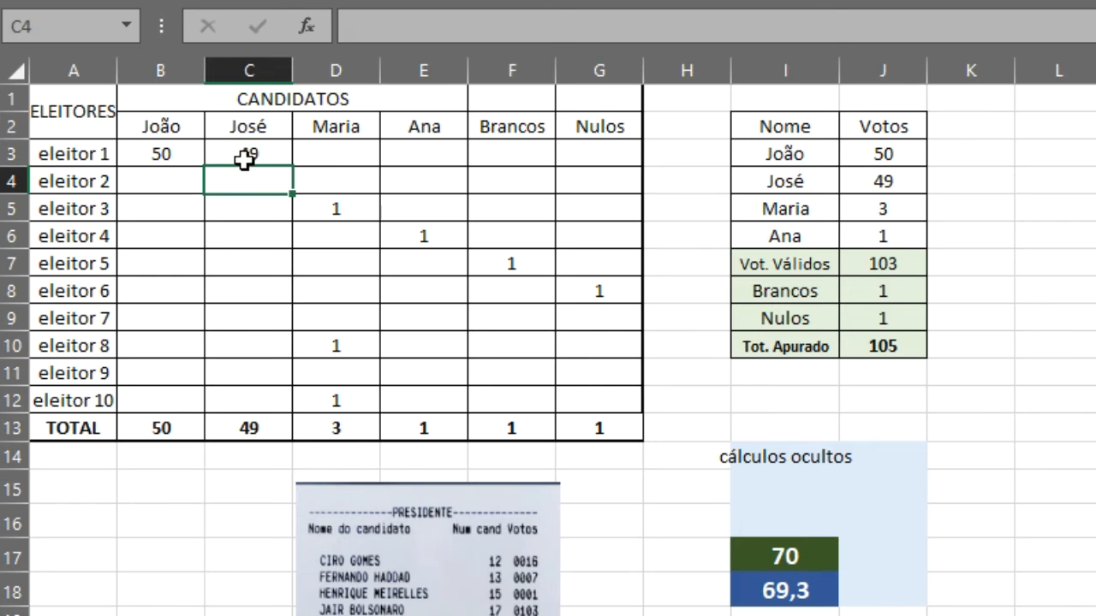
Compare the first two candidates' names and displayed votes in I3:J4, including the formulas in J3 and J4.
left_click(858, 155)
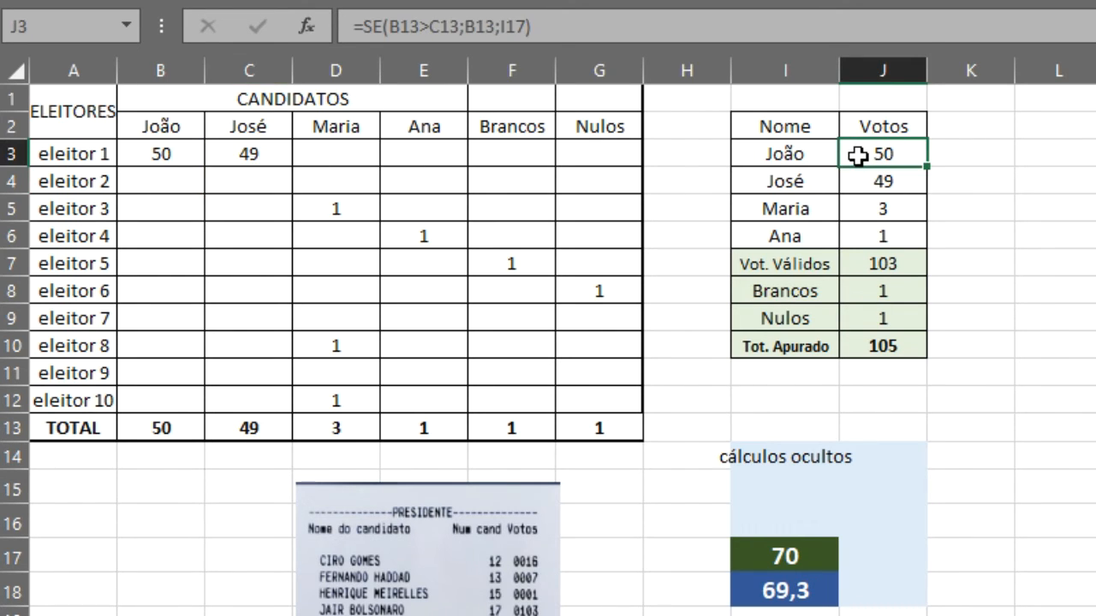
left_click(868, 179)
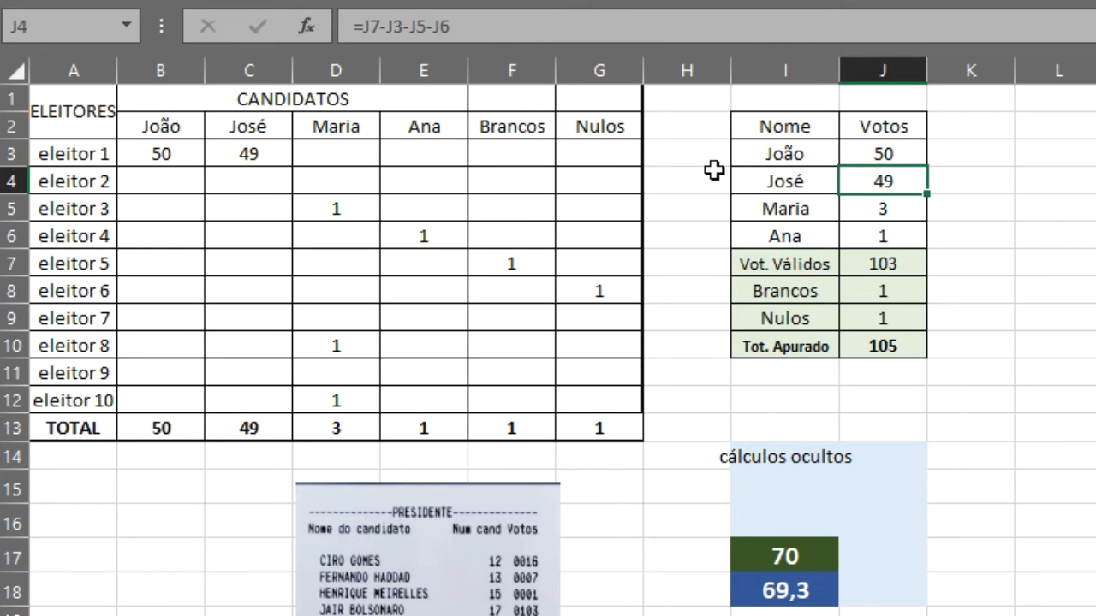
left_click(817, 151)
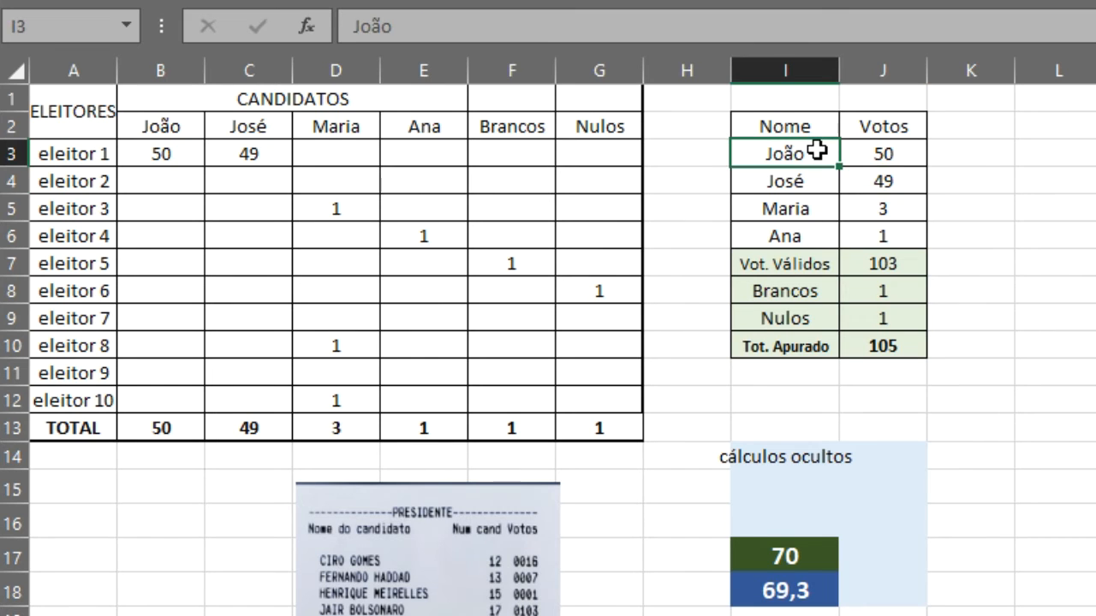
left_click(819, 177)
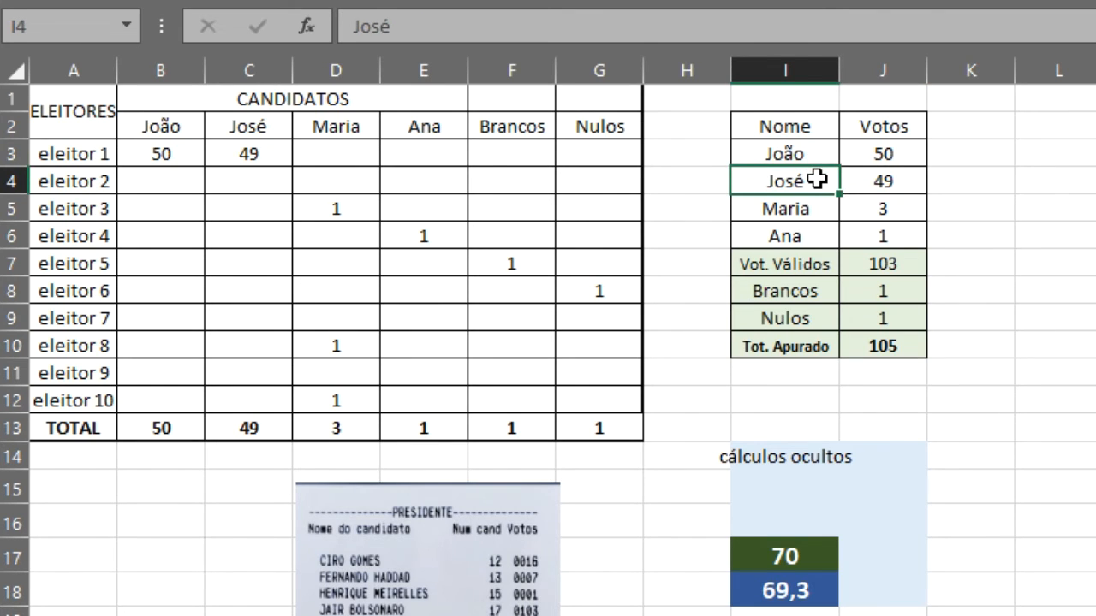
Set the first candidate's votes in B3 to 200 and the second candidate's votes in C3 to 100.
left_click(864, 151)
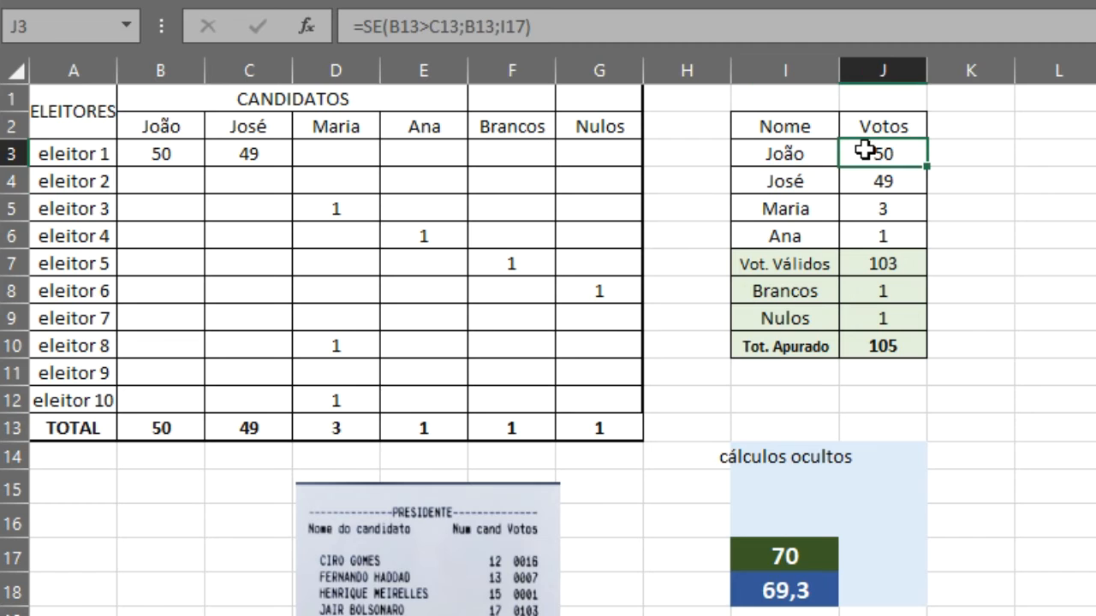
left_click(191, 424)
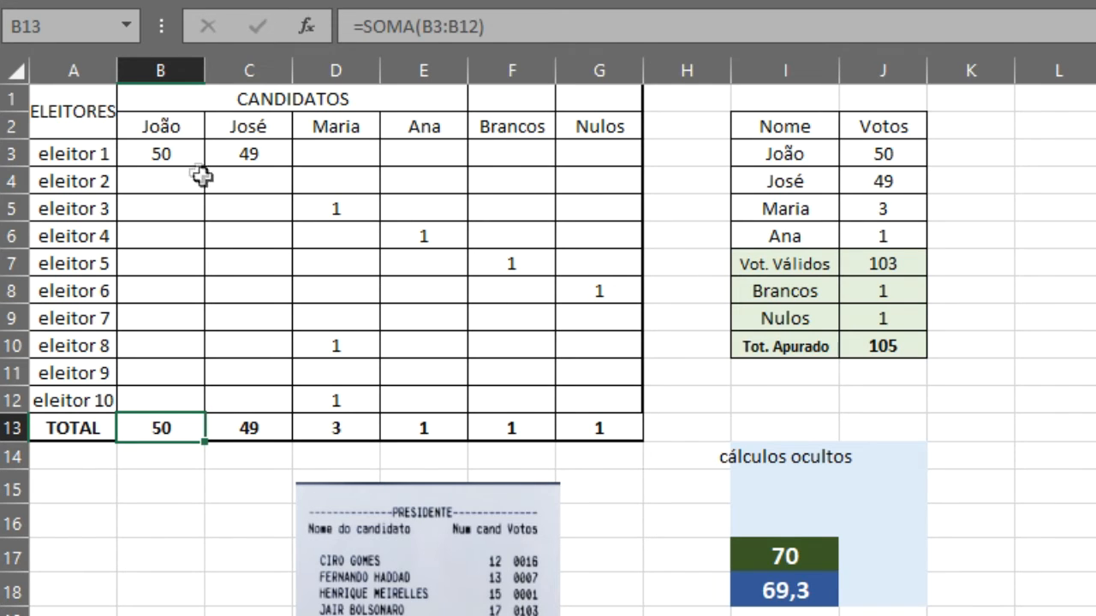
left_click(171, 159)
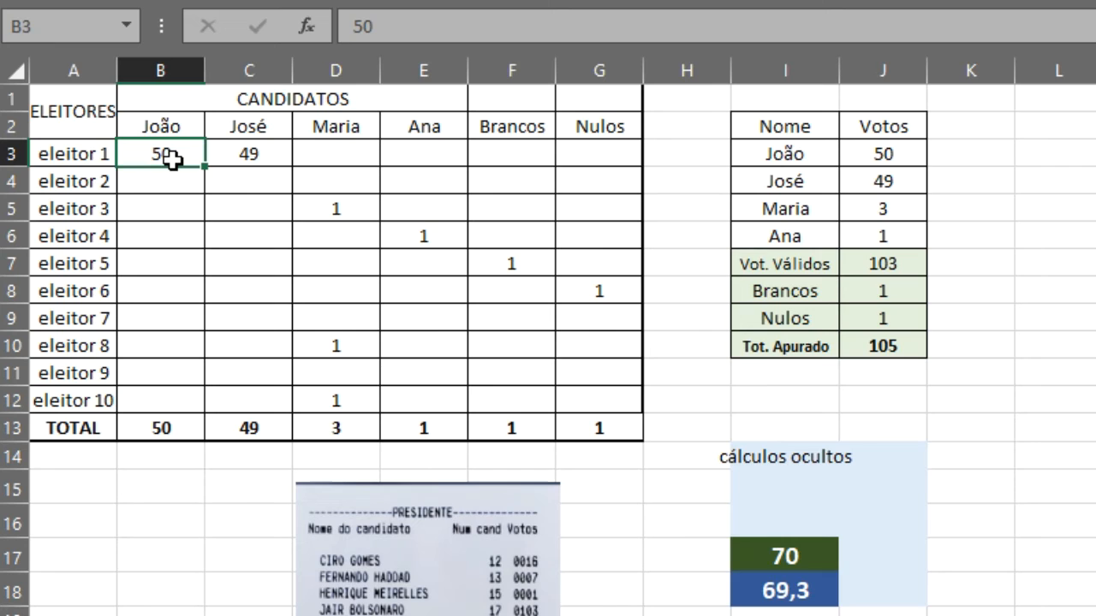
type("2")
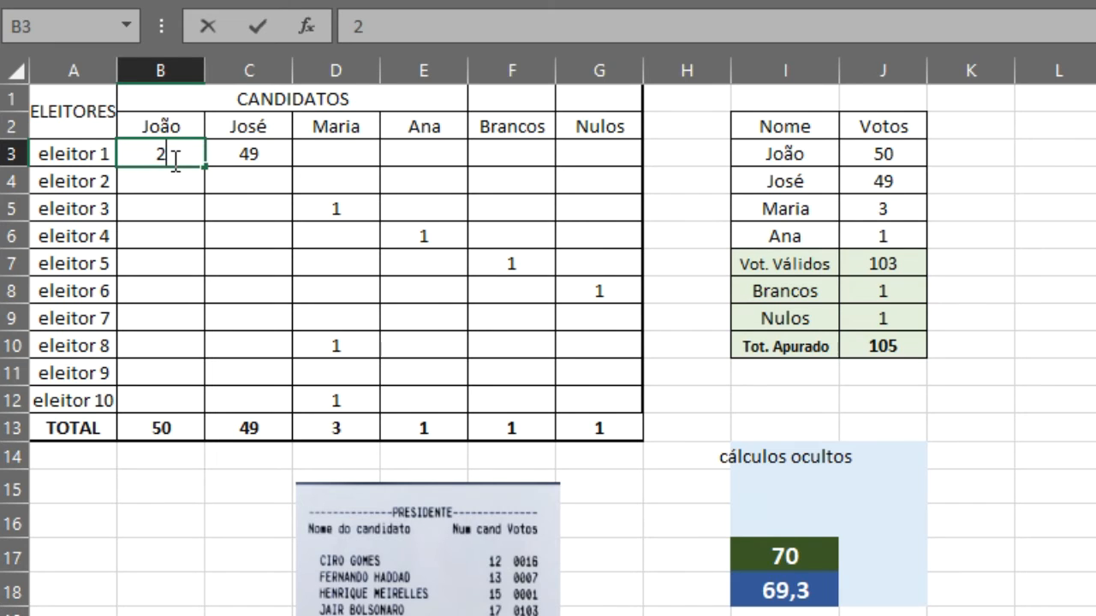
type("000")
key("BackSpace")
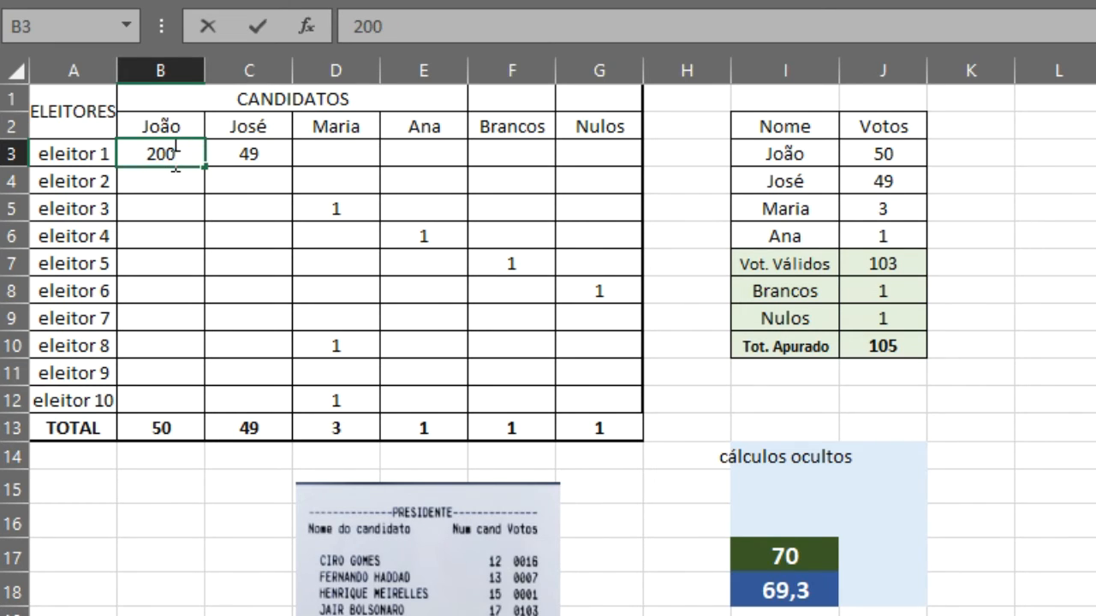
key("Tab")
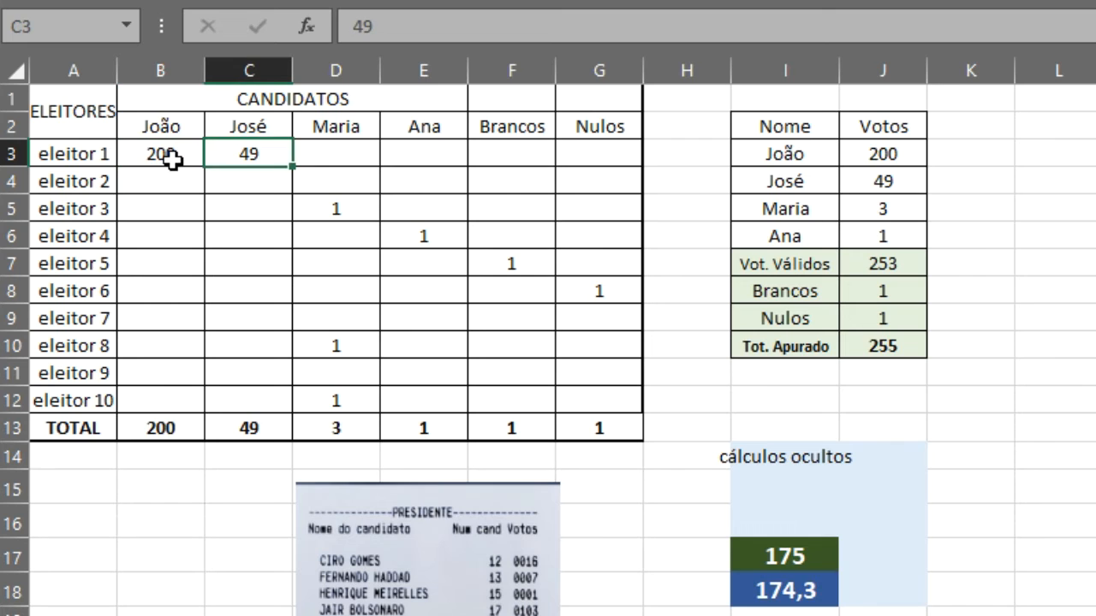
type("100")
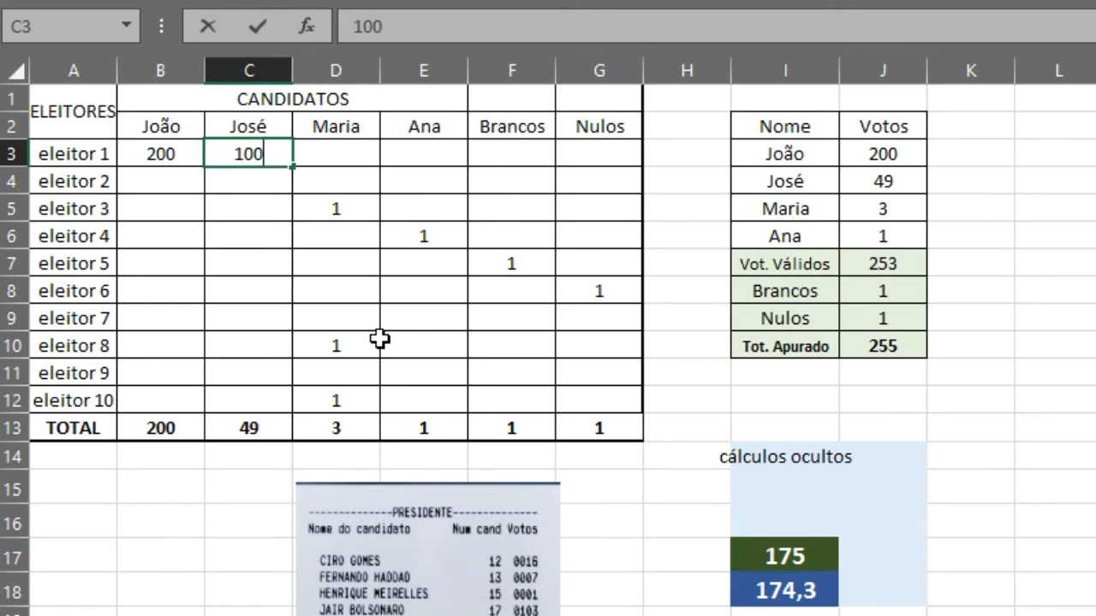
key("Return")
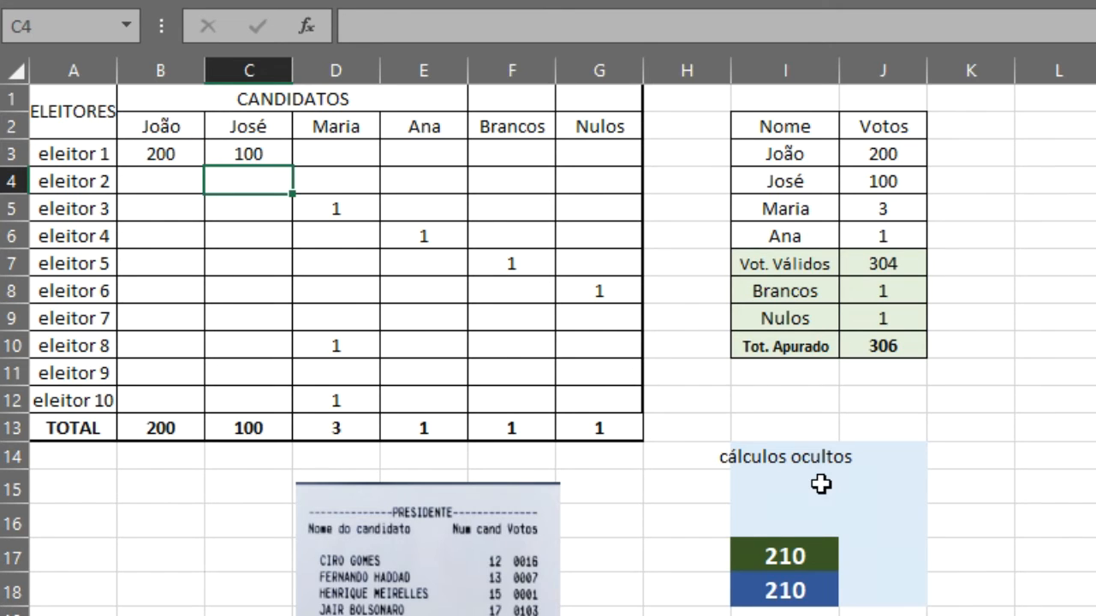
Check the hidden calculations block and the formula in J3, and add 101 votes for the second candidate in C4.
left_click_drag(752, 459, 860, 581)
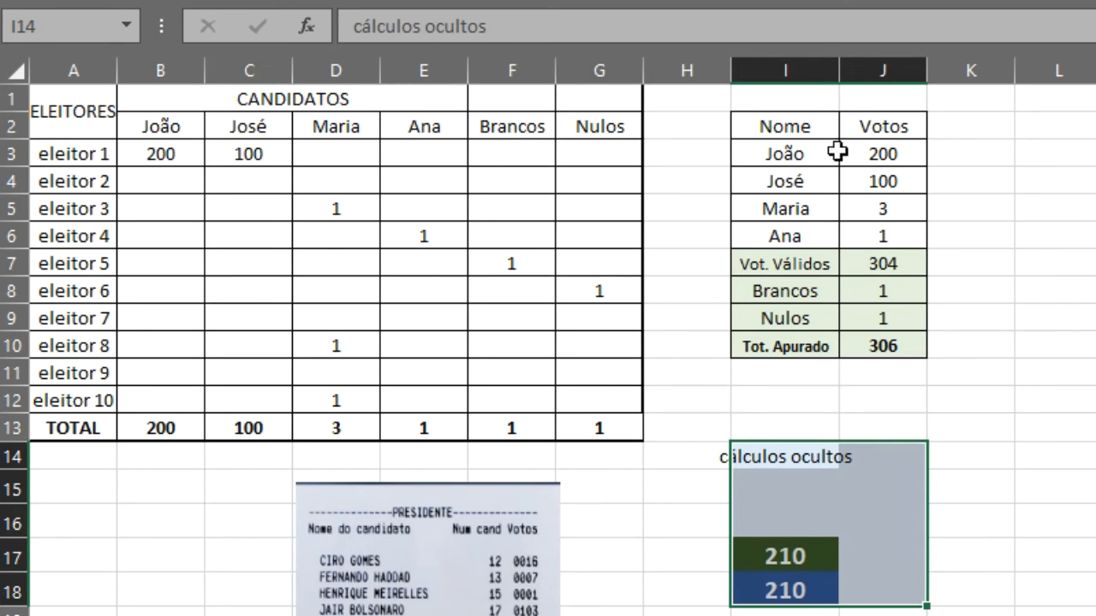
left_click(882, 154)
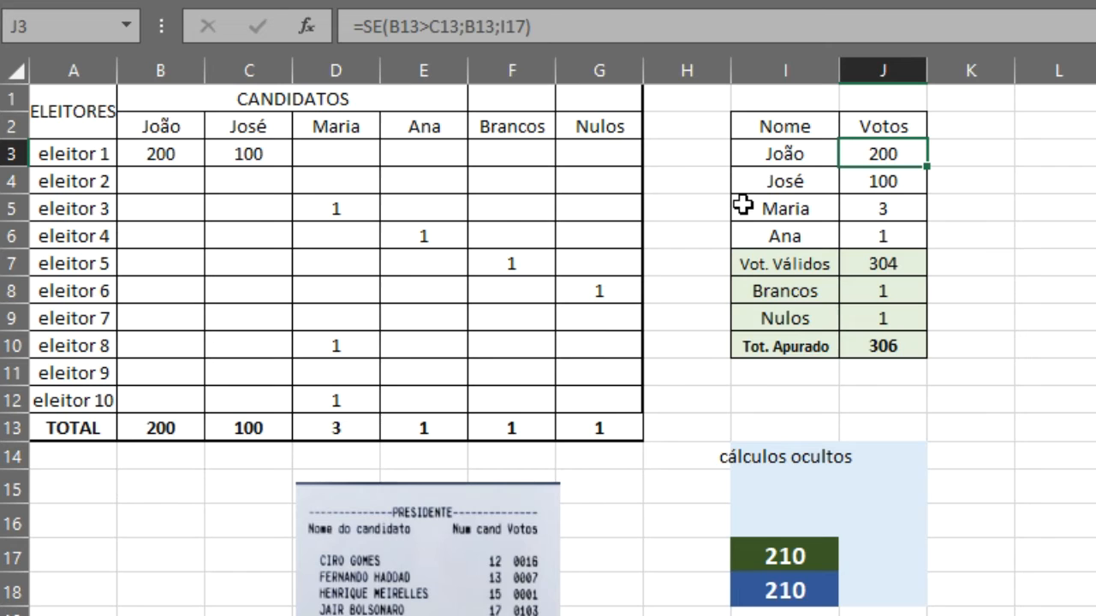
left_click(190, 180)
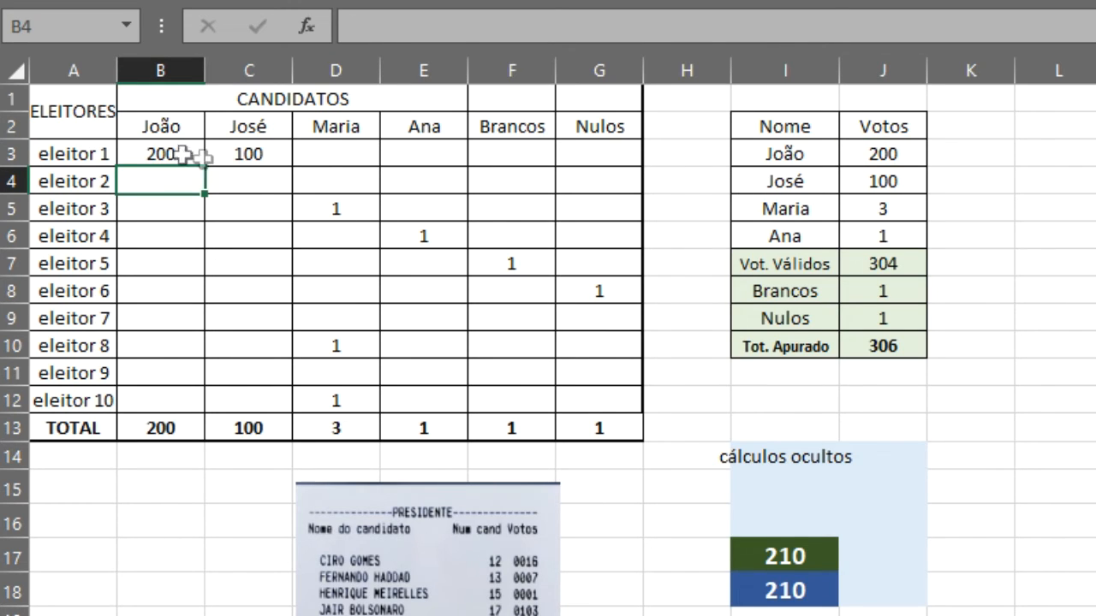
left_click(271, 180)
type("101")
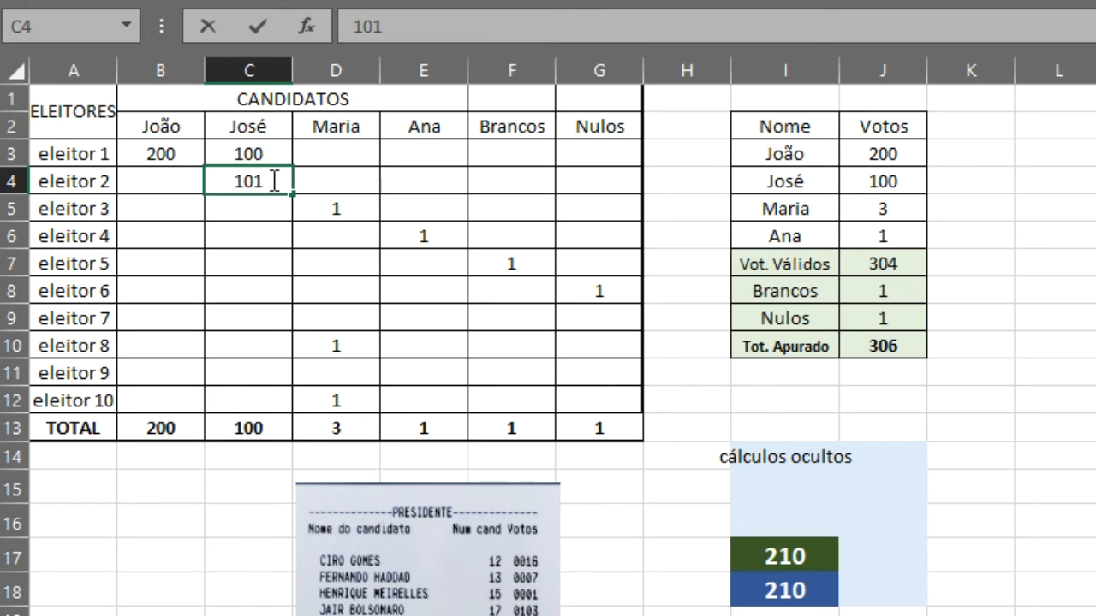
key("Return")
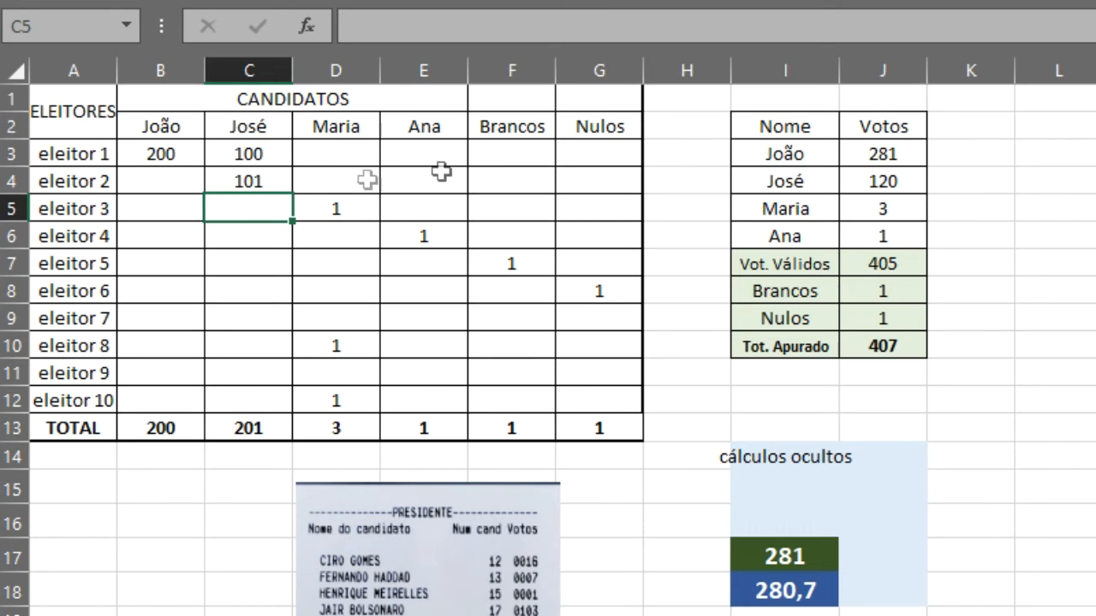
Compare the first two candidates' displayed votes in I3:J4 with their real totals, checking the formulas in J3 and J4.
left_click(858, 150)
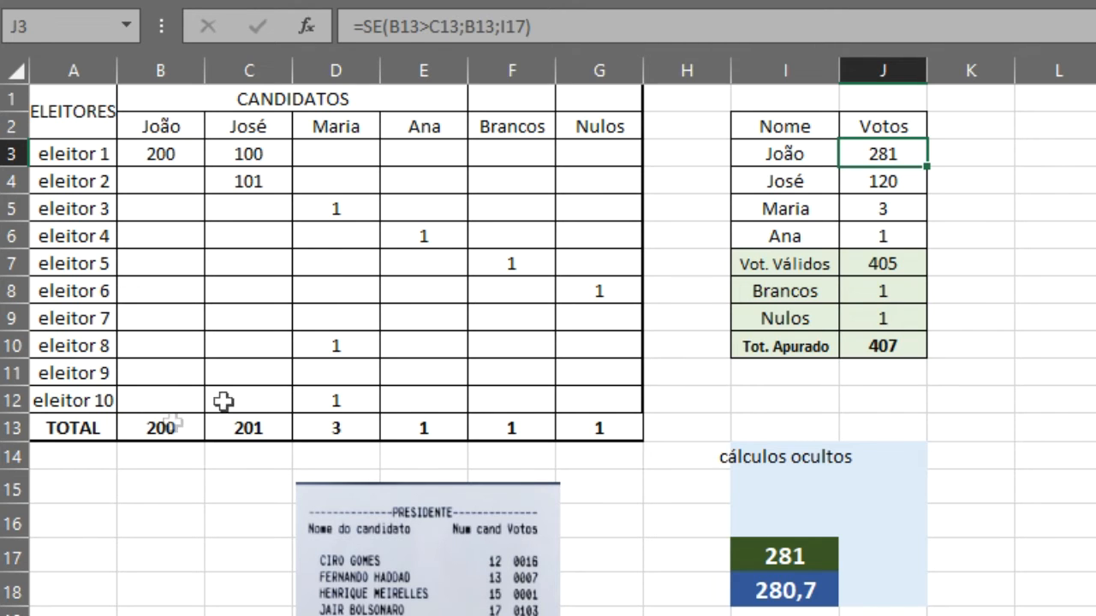
left_click(873, 187)
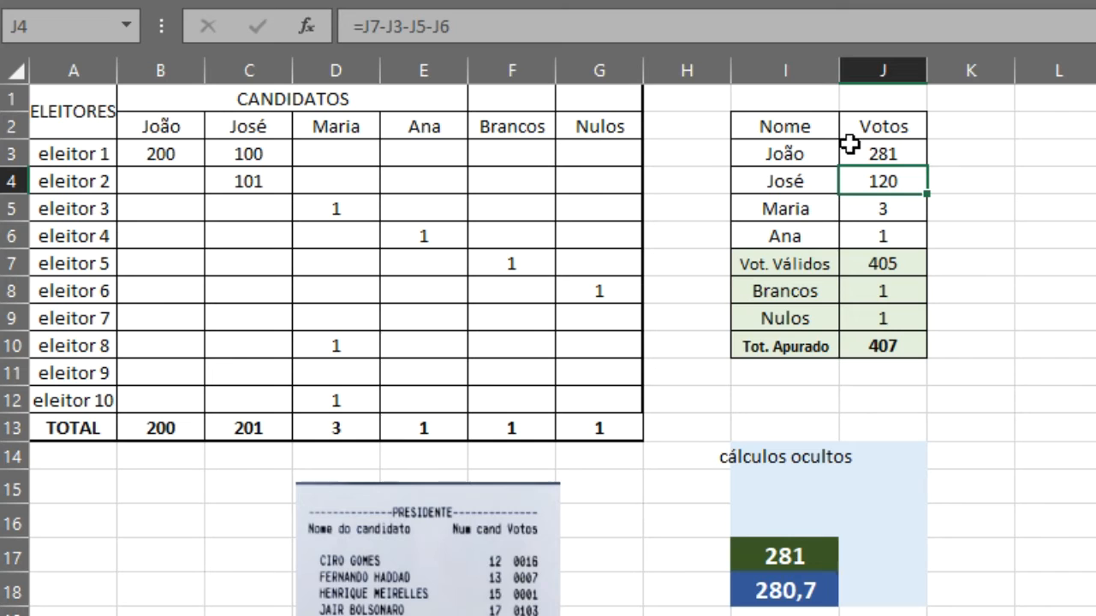
left_click_drag(869, 154, 877, 174)
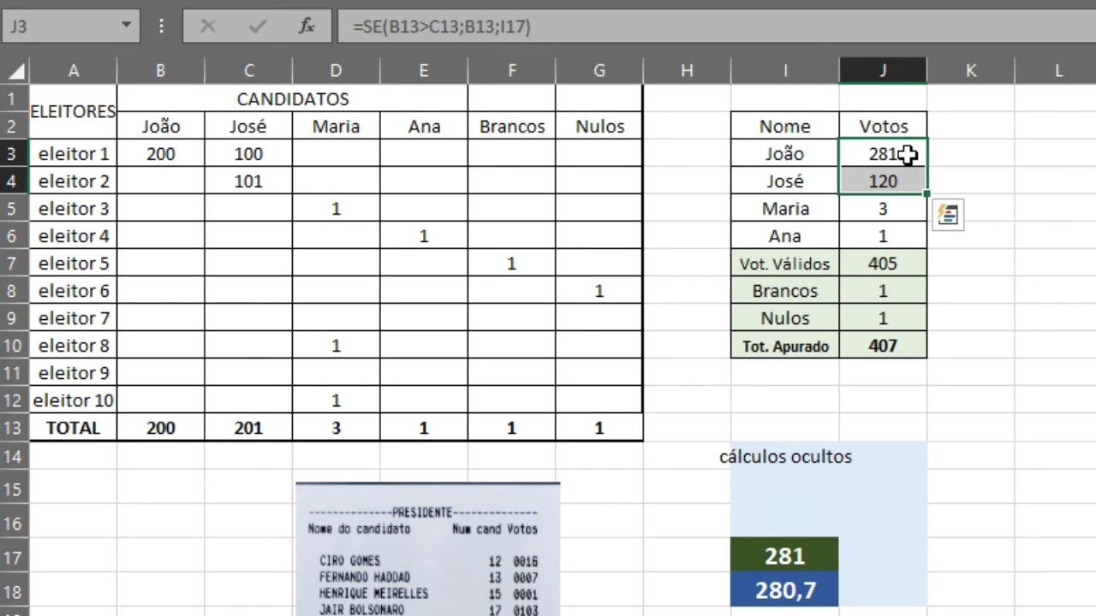
left_click(797, 155)
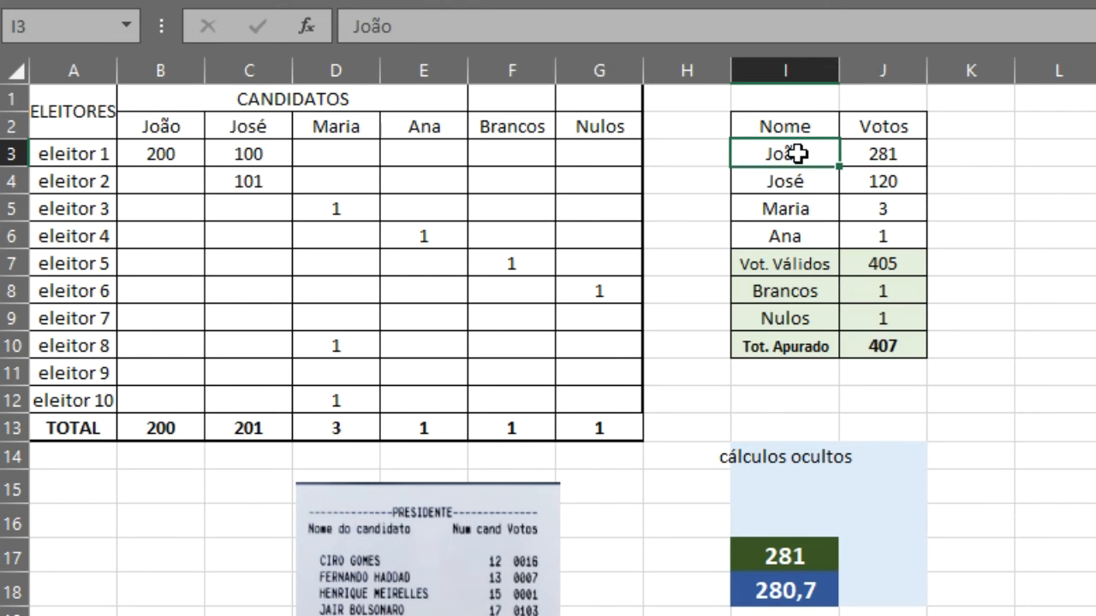
key("shift+Right")
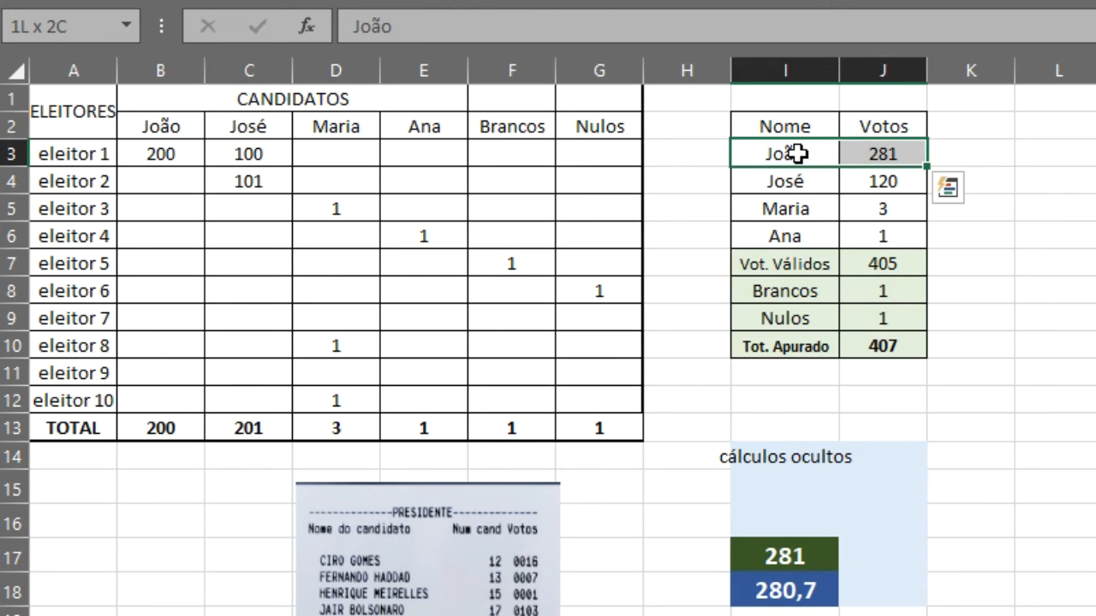
key("shift+Down")
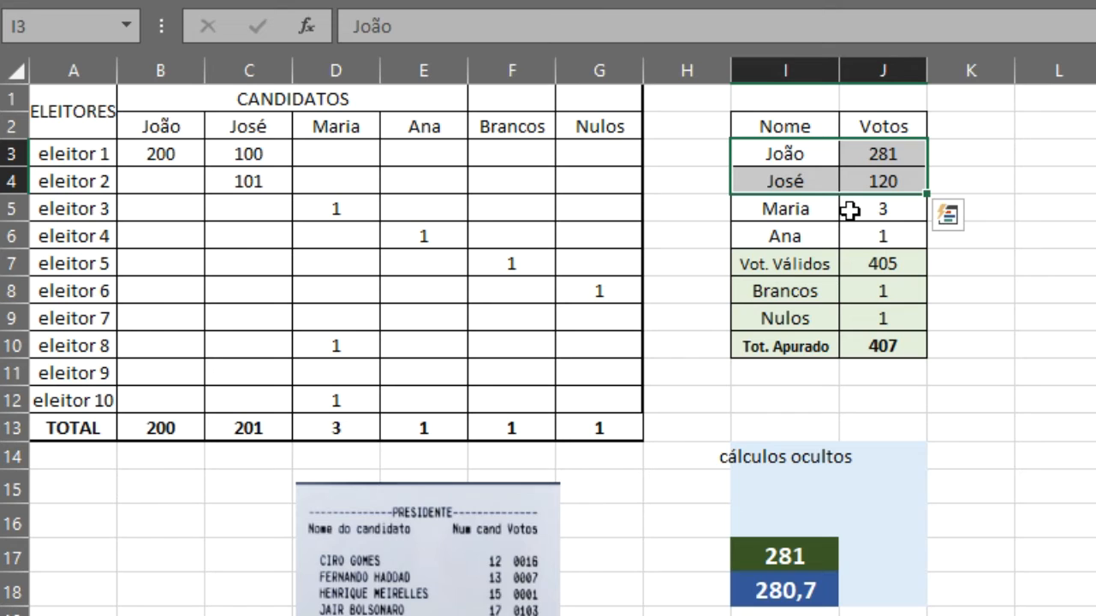
left_click(878, 151)
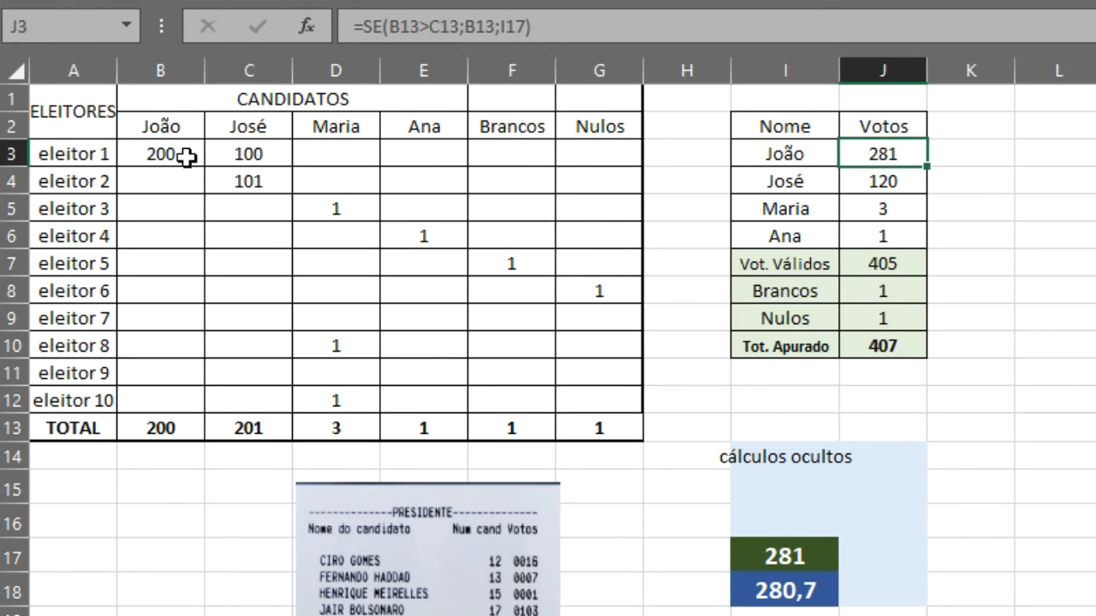
Clear the votes in B3:C4 and enter 49 for the first candidate in B3 and 51 for the second in C3.
left_click_drag(186, 156, 226, 171)
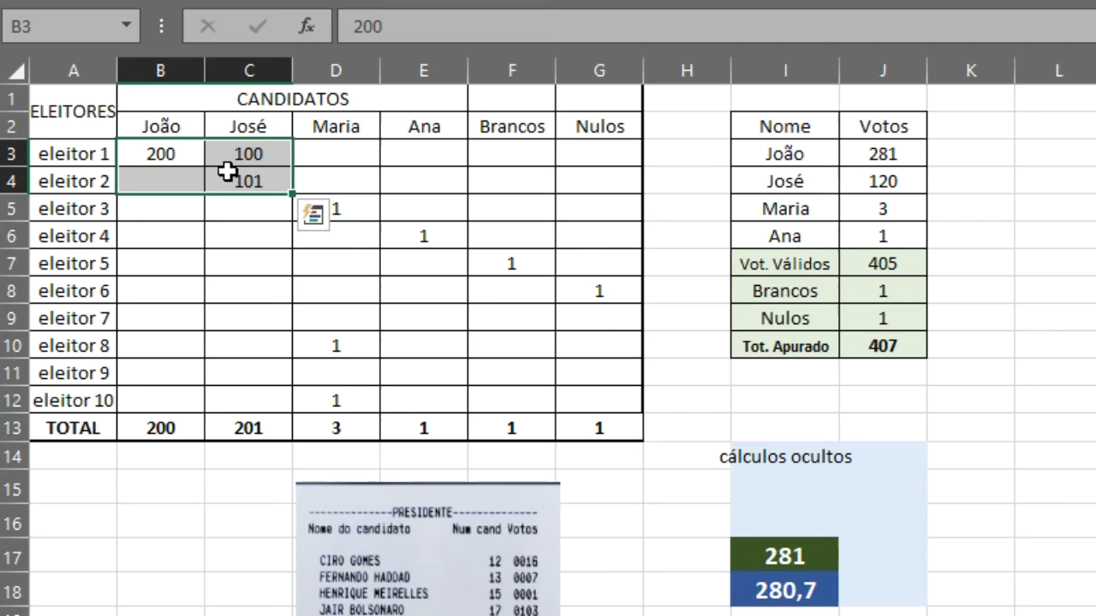
key("Delete")
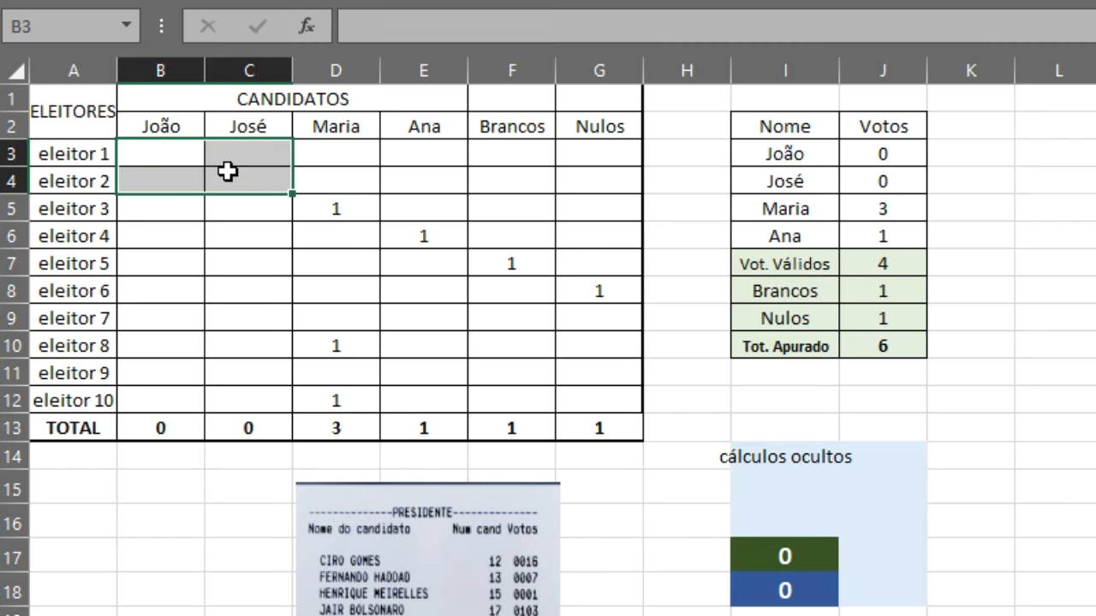
left_click(186, 158)
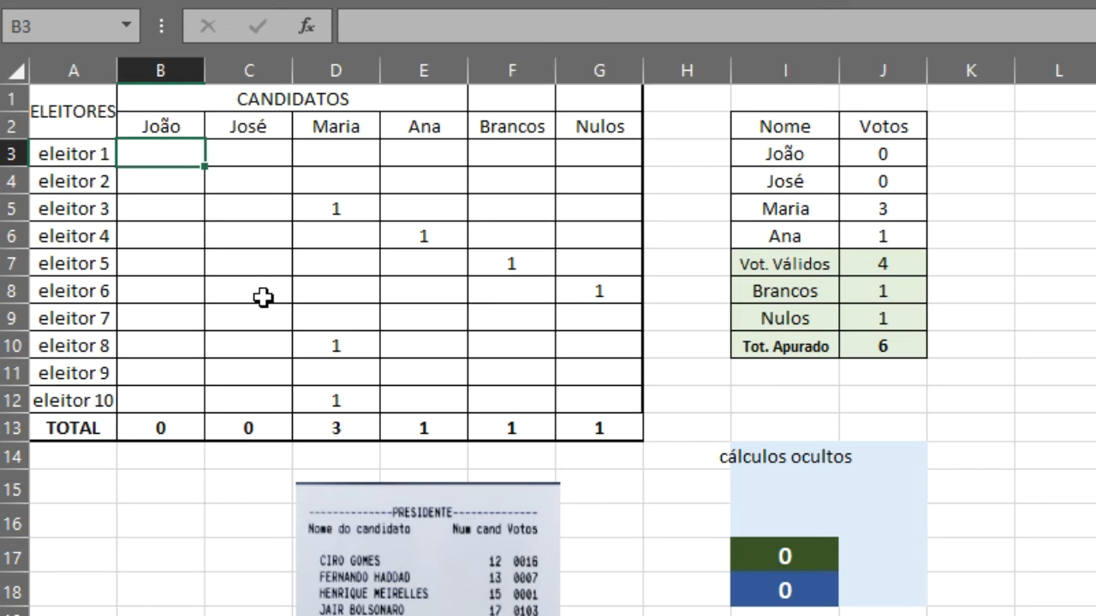
type("49")
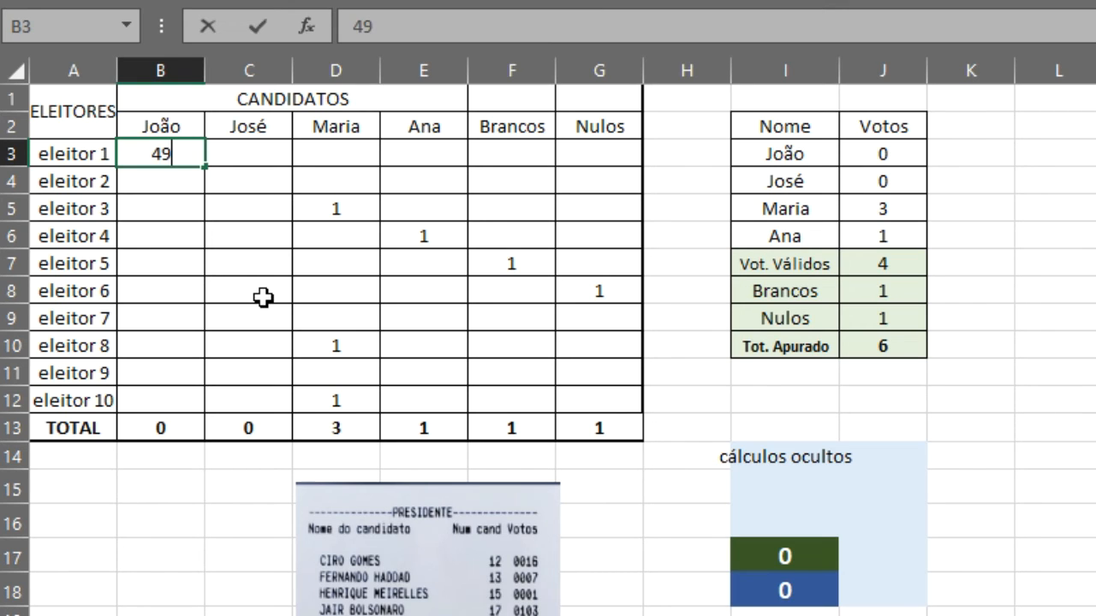
key("Tab")
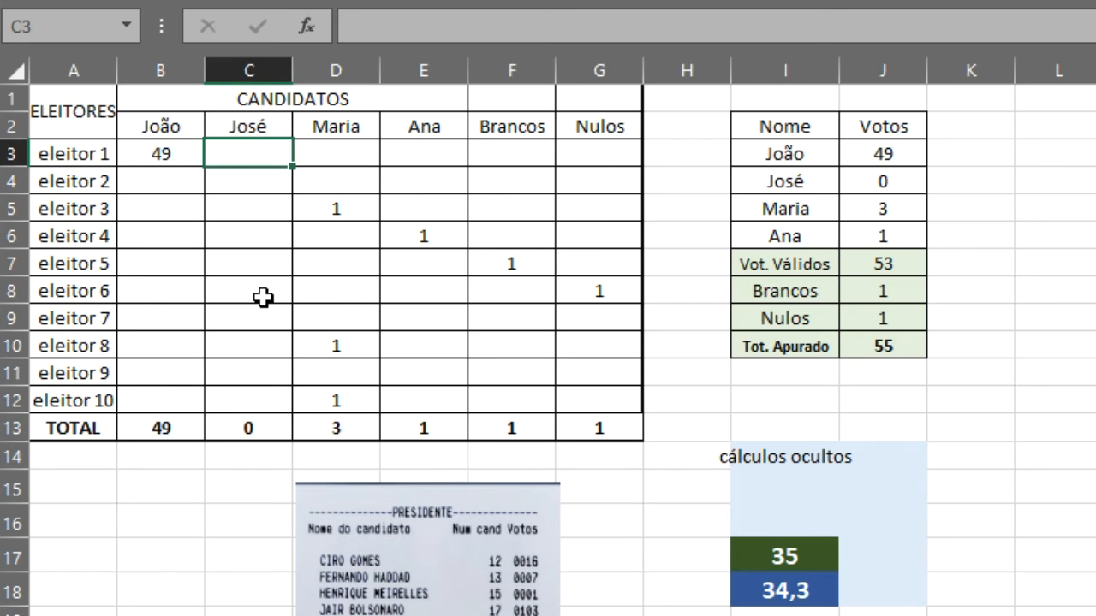
type("51")
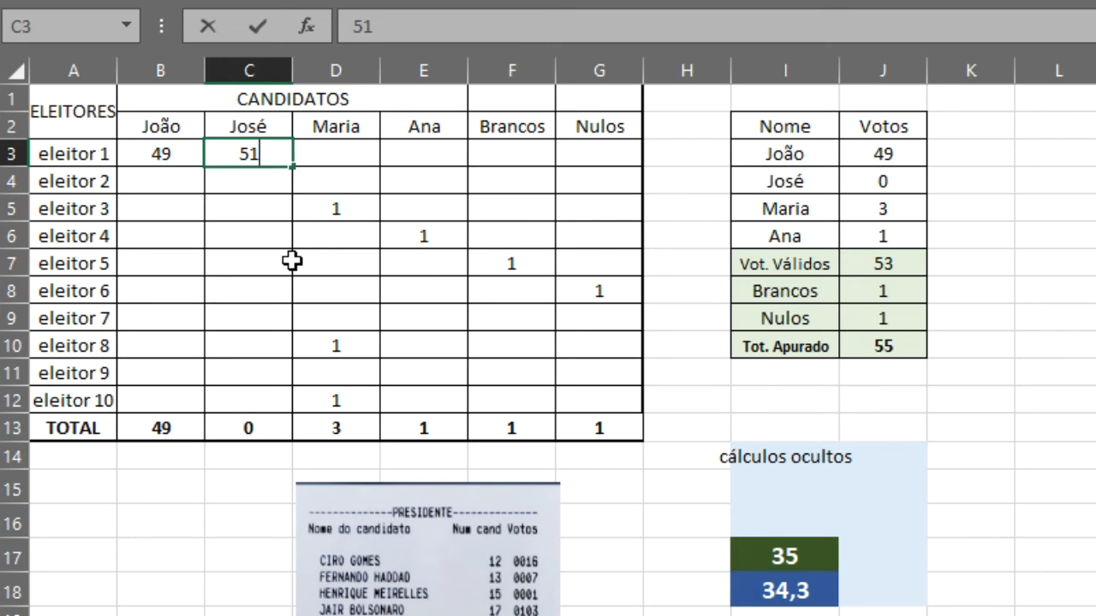
key("Return")
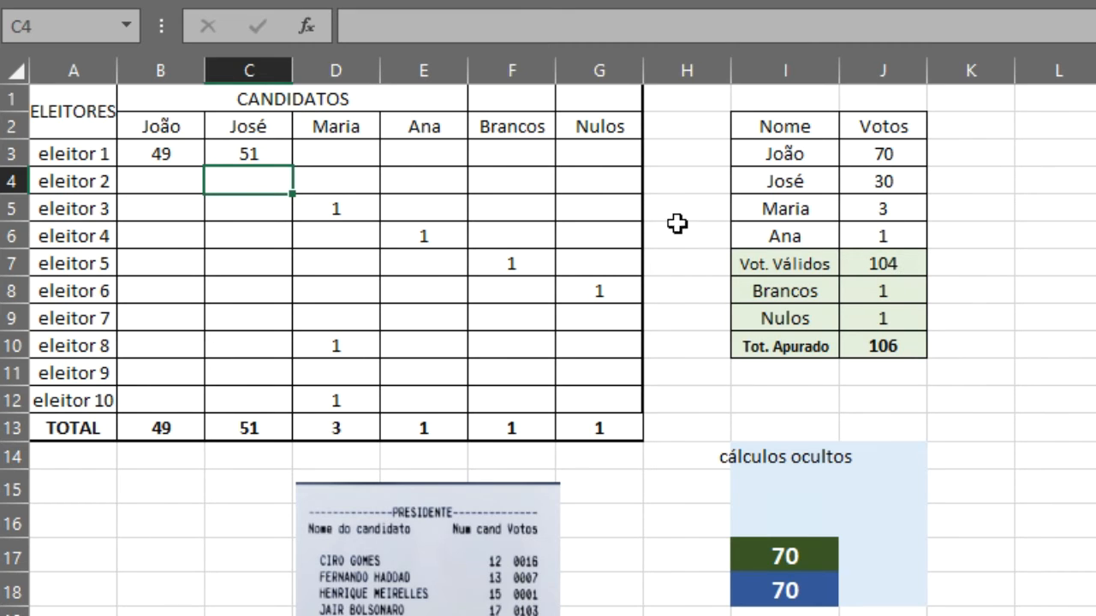
Set the Brancos votes of eleitor 5 in F7 to 80.
left_click(524, 264)
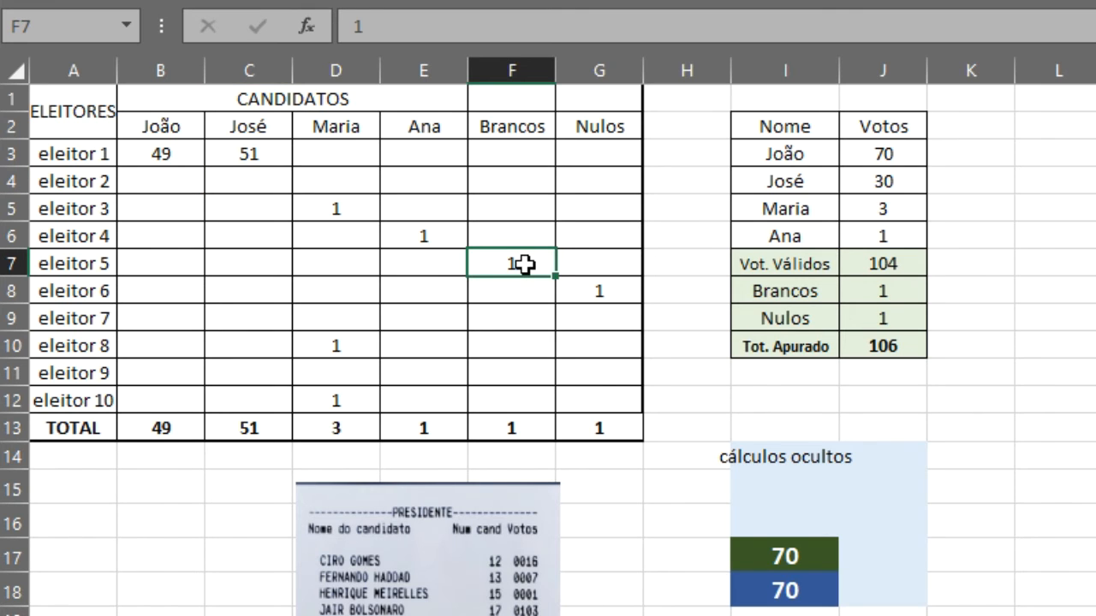
double_click(524, 265)
key("BackSpace")
type("80")
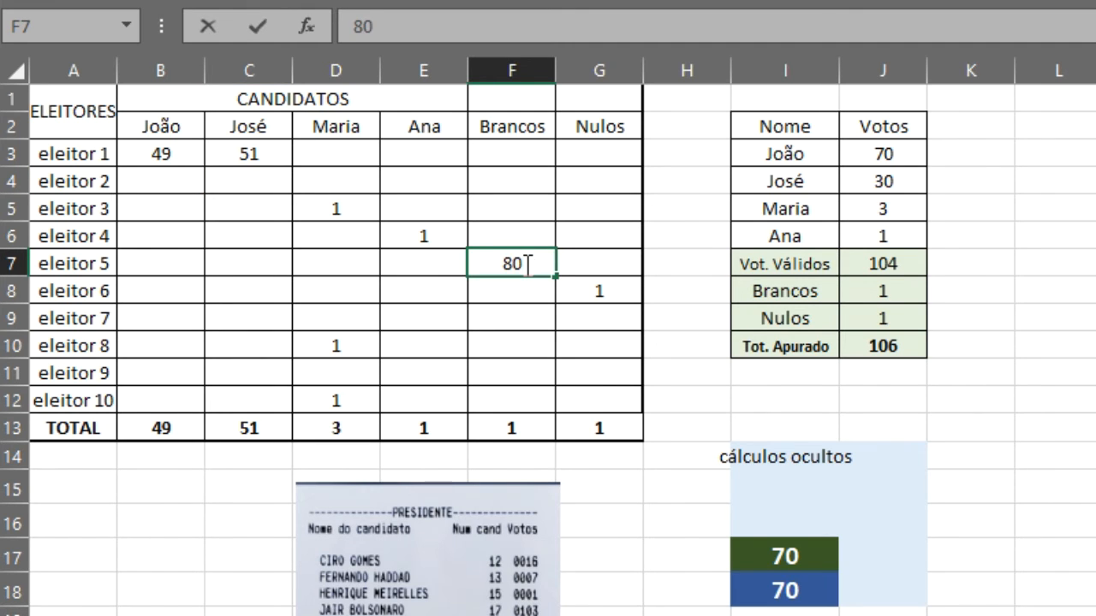
key("Return")
key("Right")
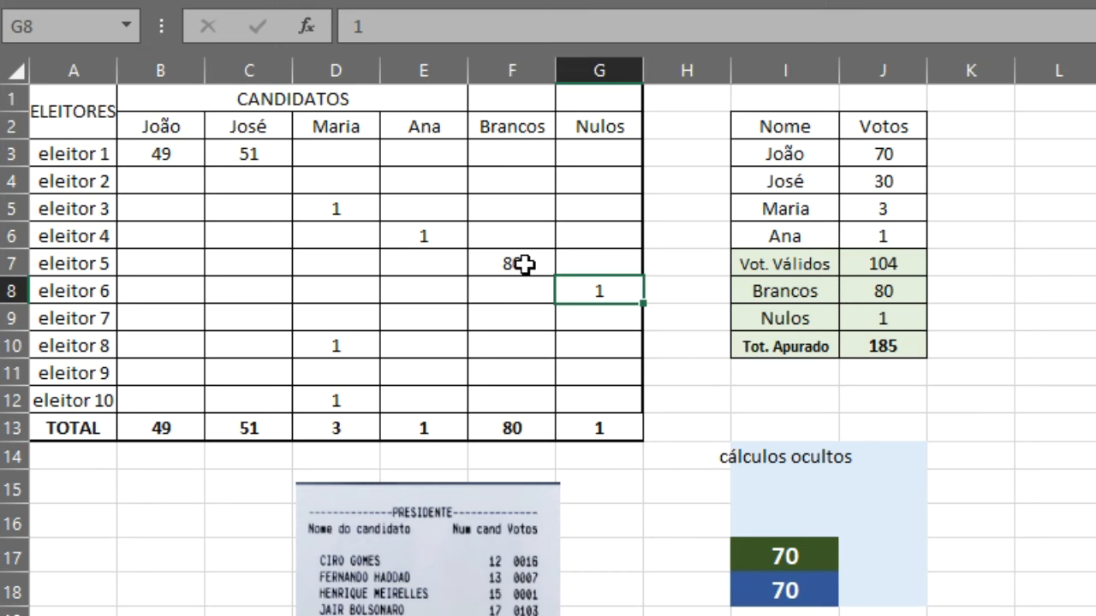
Set the Brancos votes of eleitor 5 in F7 back to 1.
left_click(524, 265)
double_click(526, 265)
key("BackSpace")
key("BackSpace")
type("1")
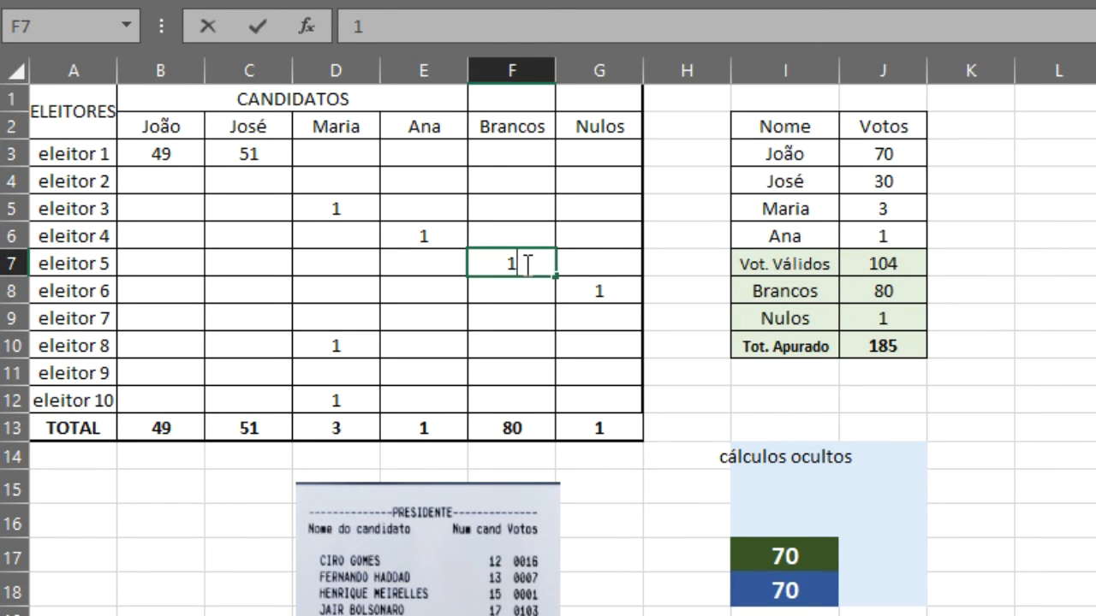
key("Return")
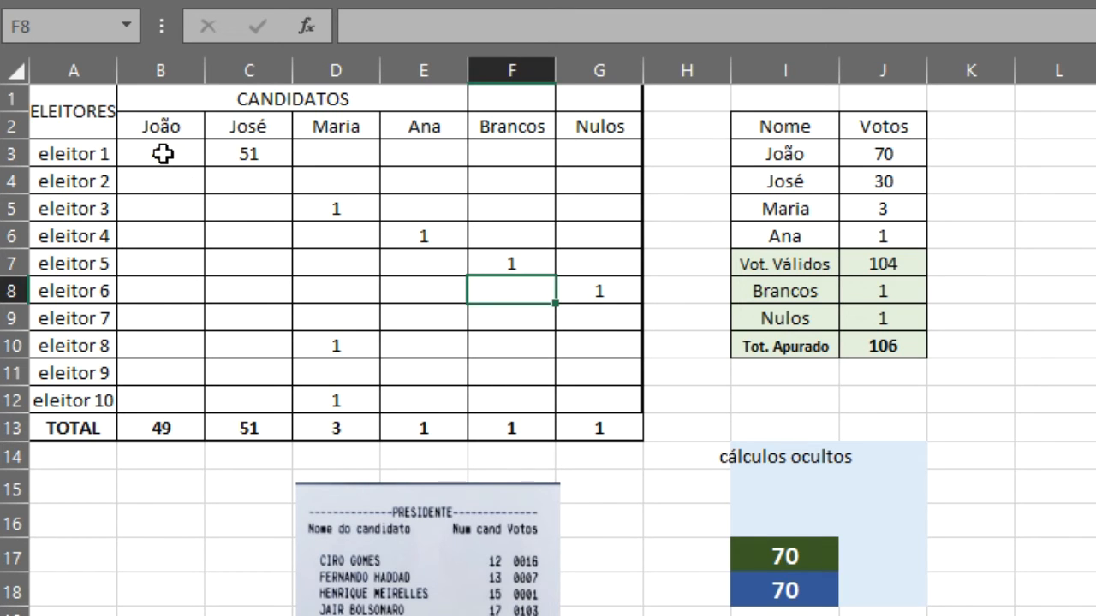
Compare the first candidate's entered votes in B3 with the displayed result in J3 and review the totals in J7:J10.
left_click(163, 153)
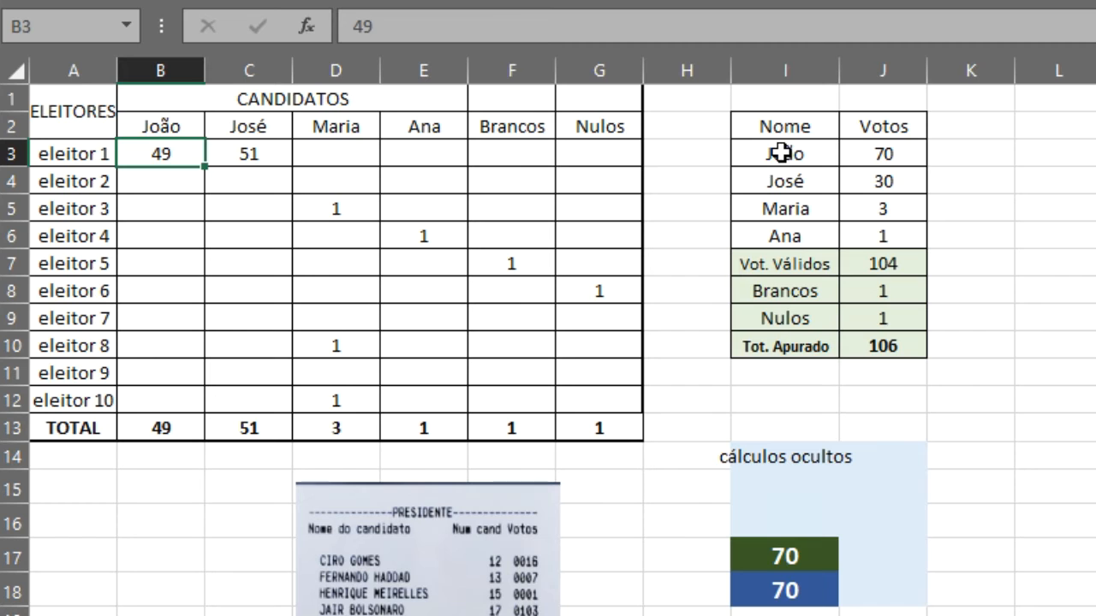
left_click_drag(860, 122, 807, 321)
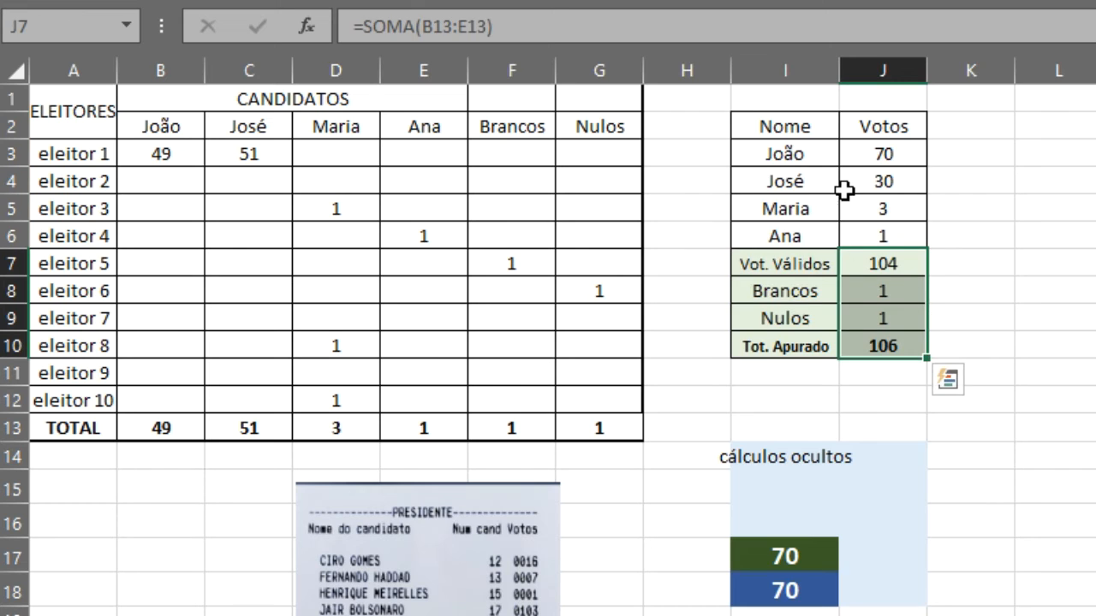
left_click(873, 155)
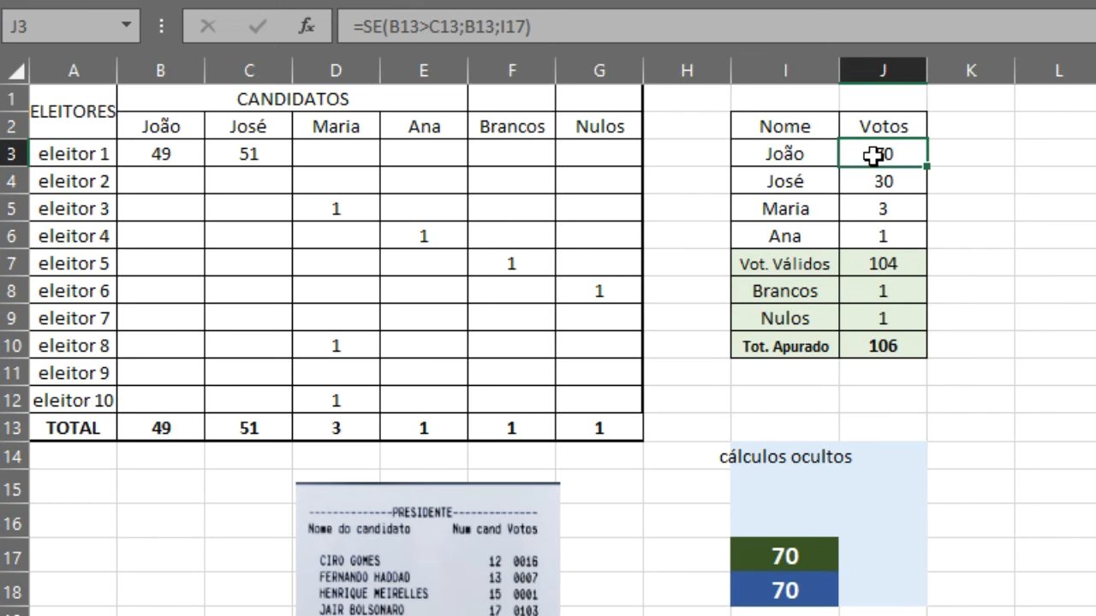
Set the eleitor 1 votes to 98 for the first candidate in B3 and 102 for the second candidate in C3.
key("shift+Down")
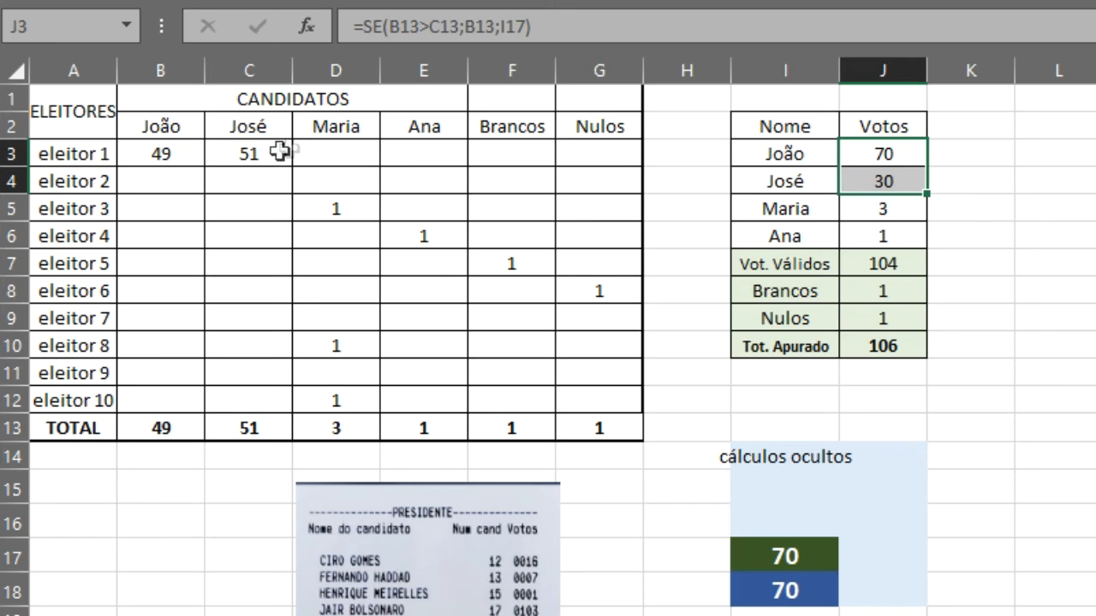
left_click(202, 154)
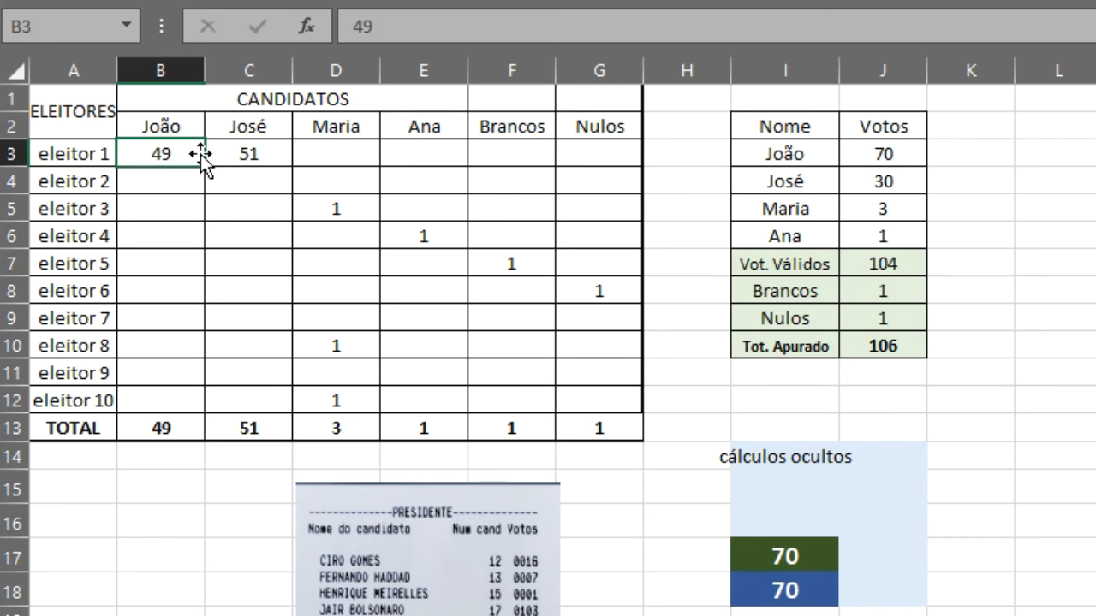
type("98")
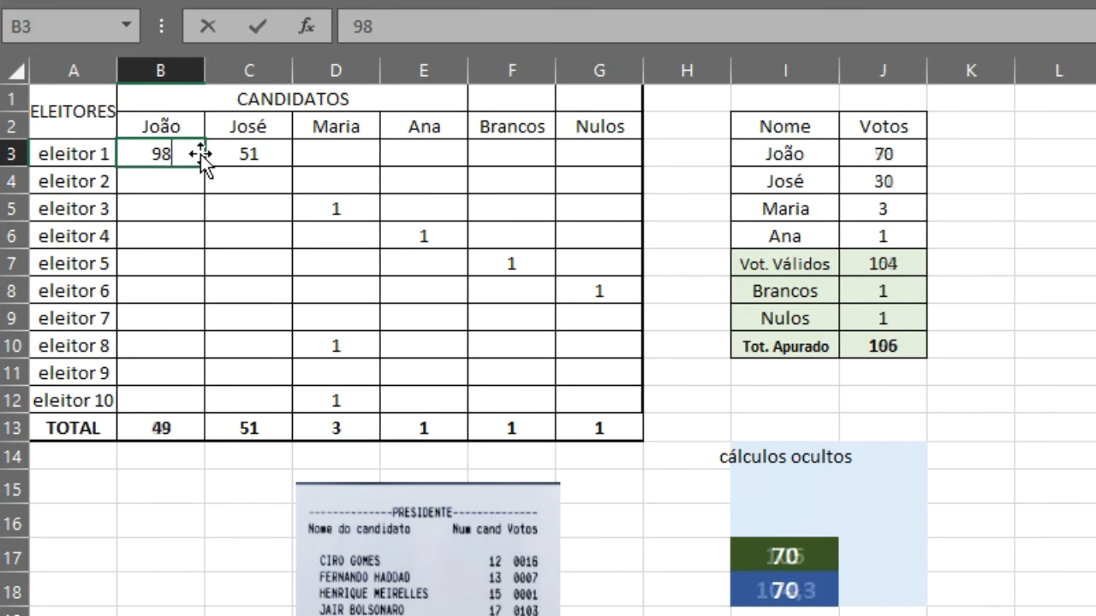
key("Tab")
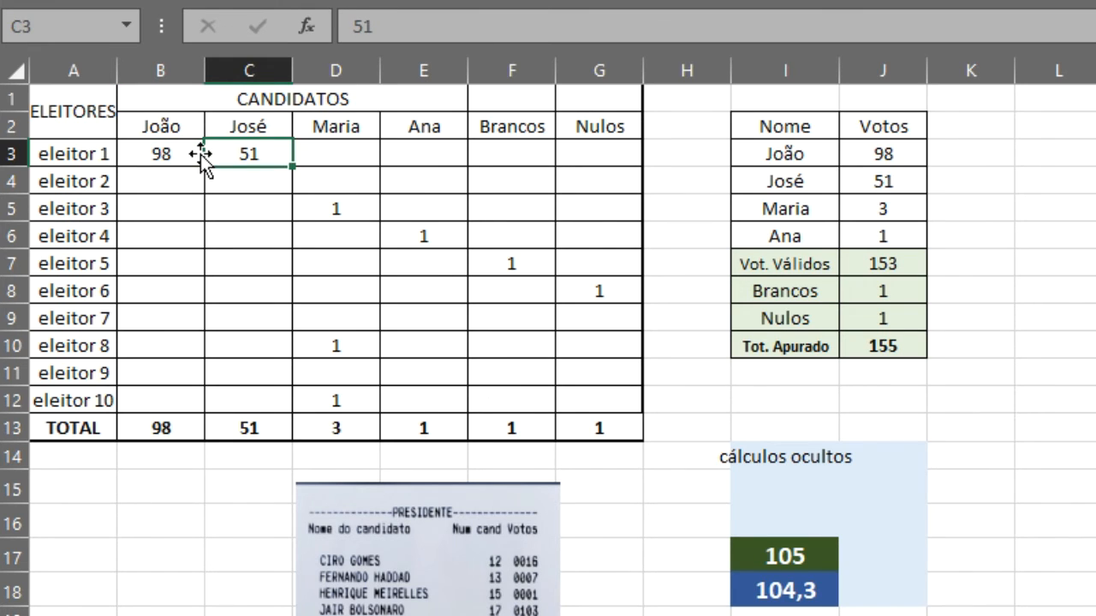
type("102")
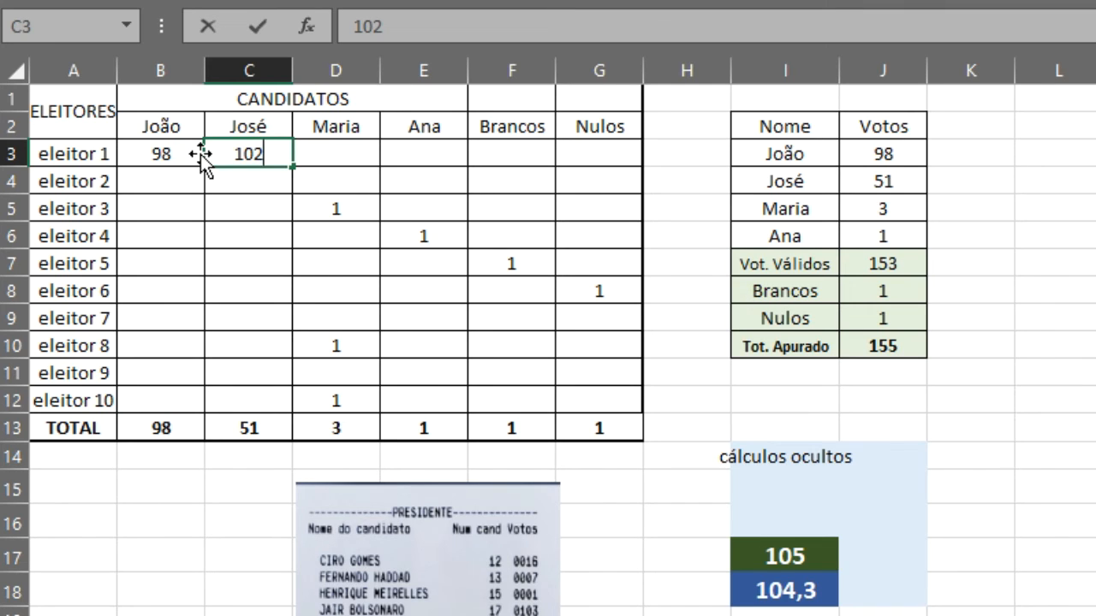
key("Return")
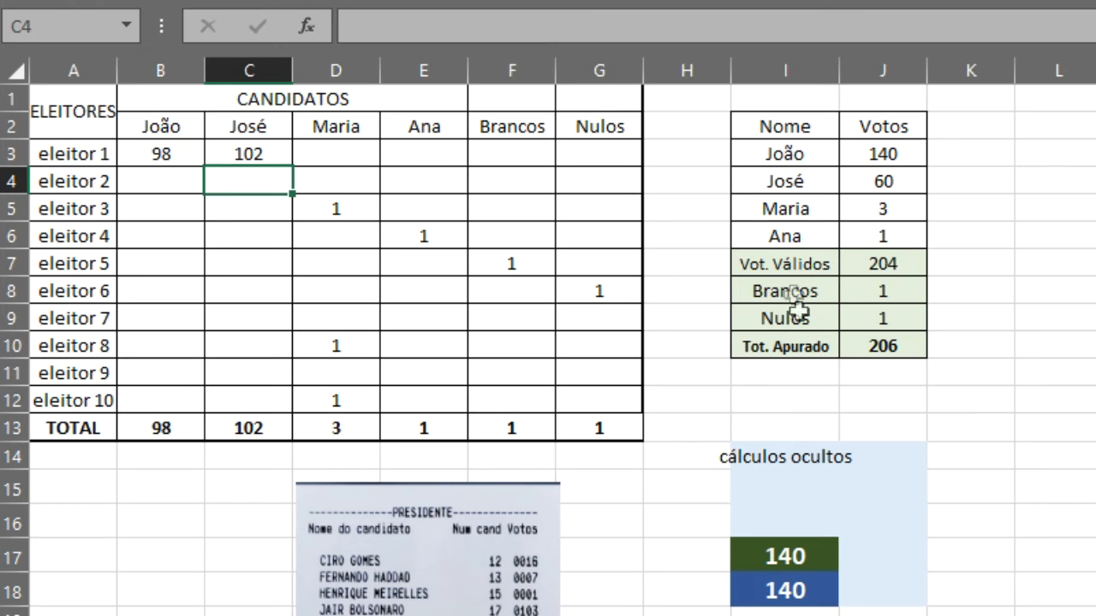
left_click(782, 517)
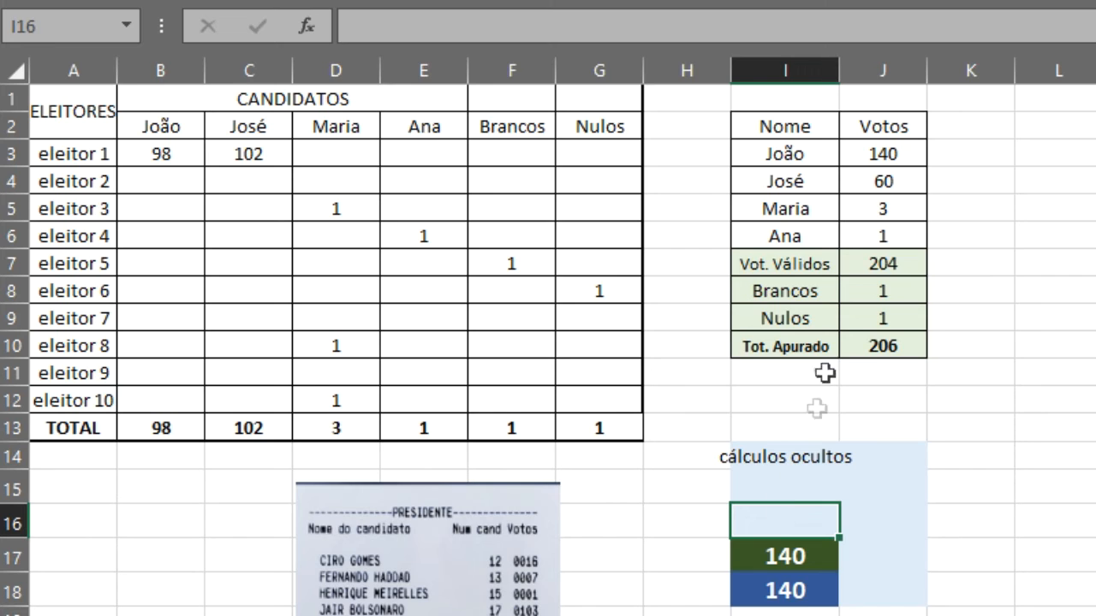
left_click(830, 153)
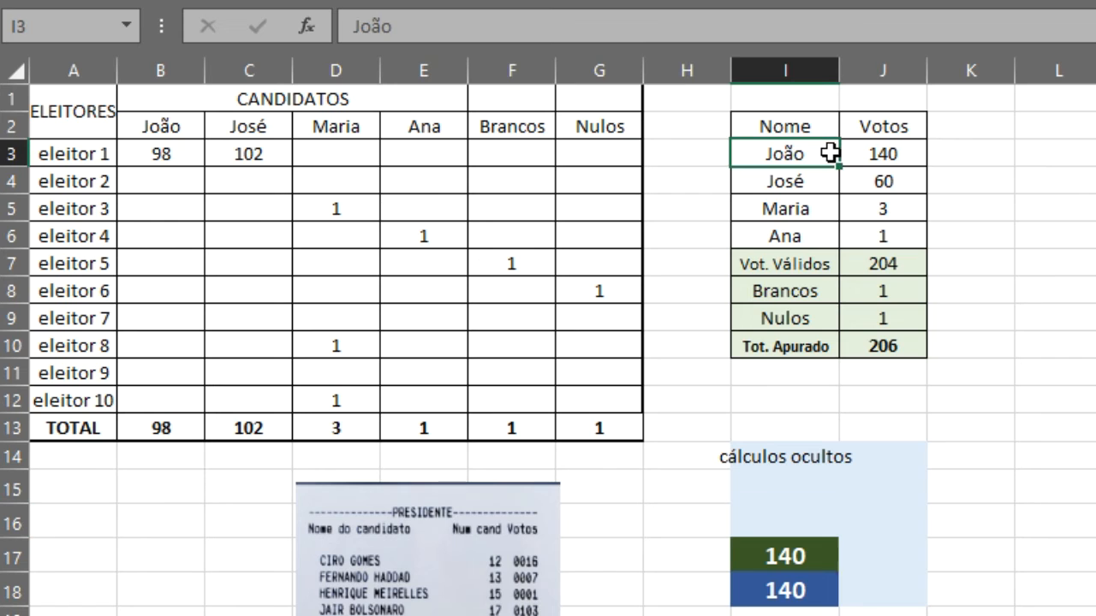
left_click(798, 516)
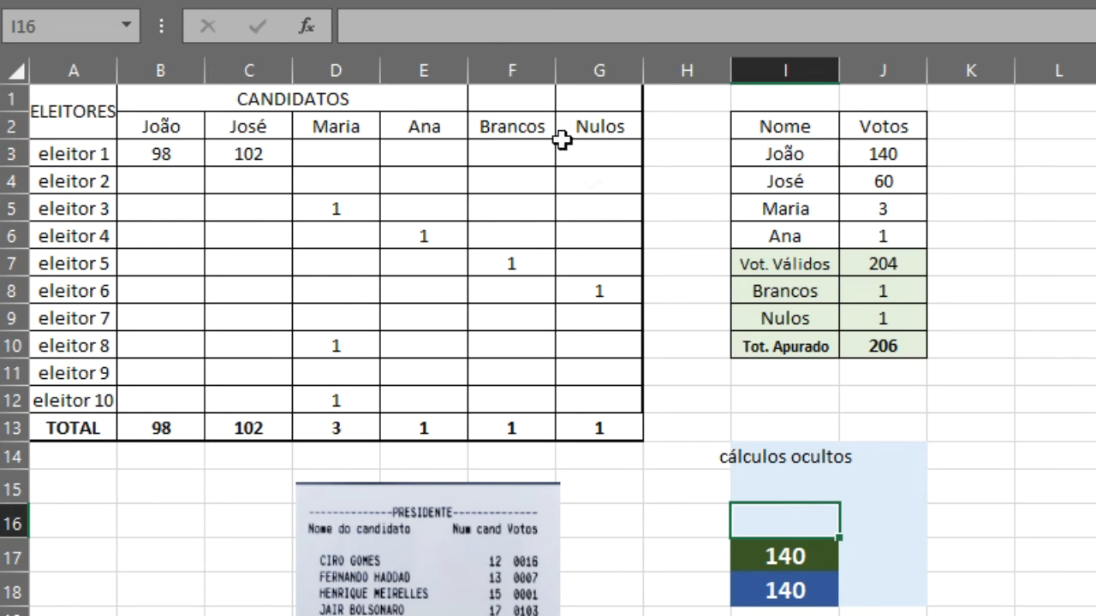
left_click(411, 2)
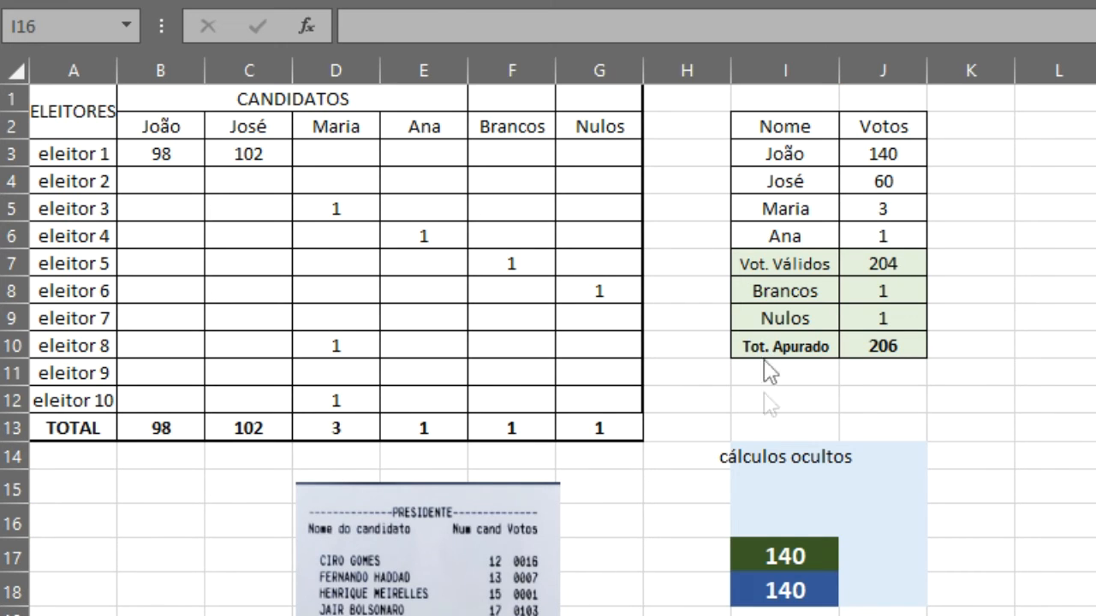
left_click(784, 519)
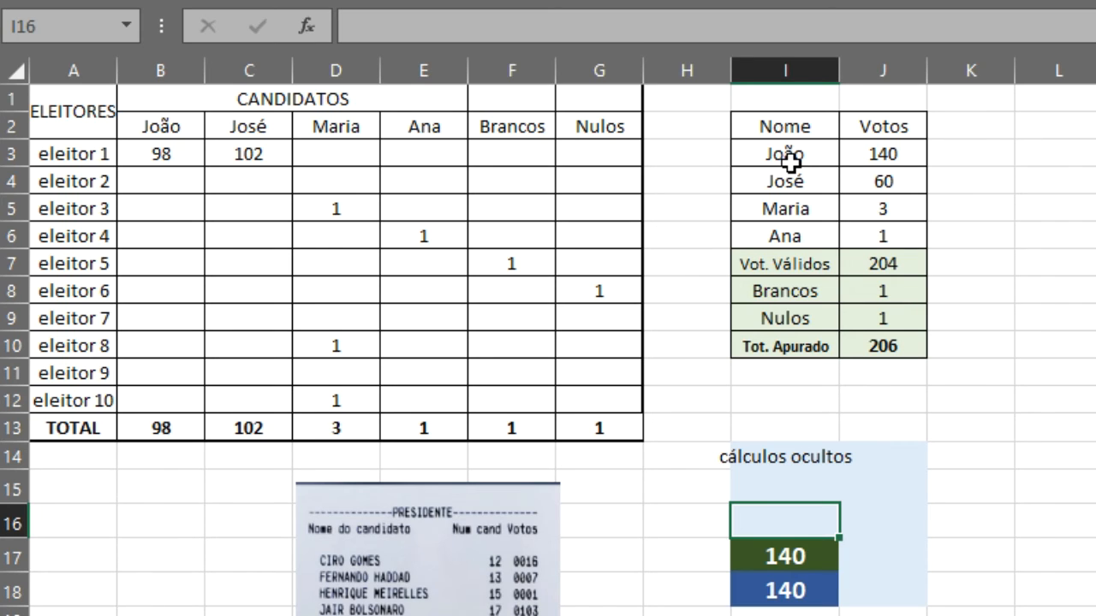
type("=")
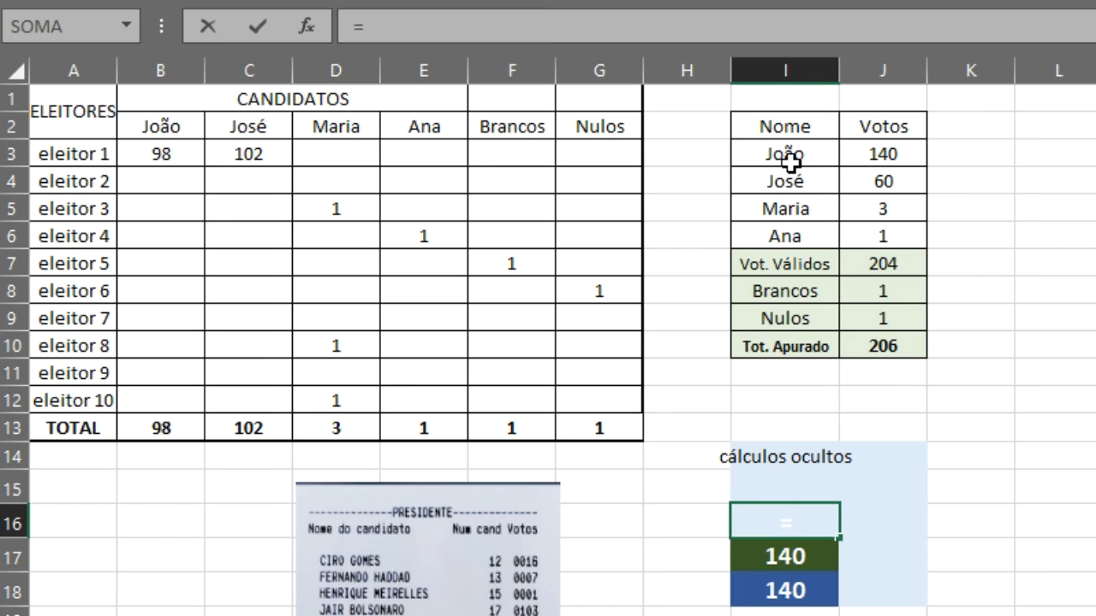
key("BackSpace")
key("Escape")
key("Down")
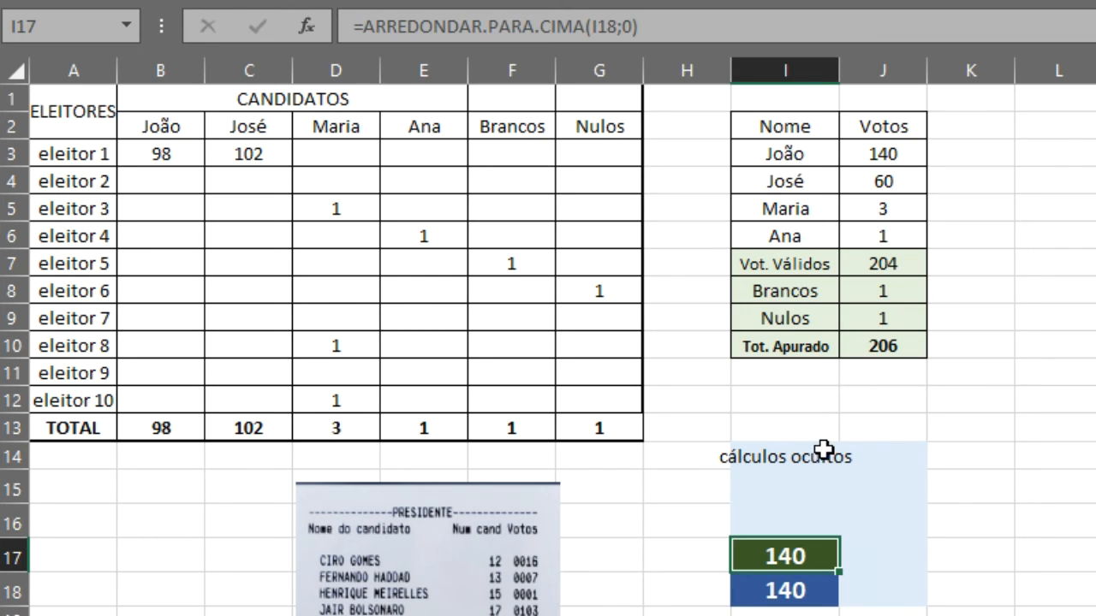
Change the font colour of cell I16 in the hidden calculations area to black.
left_click(793, 516)
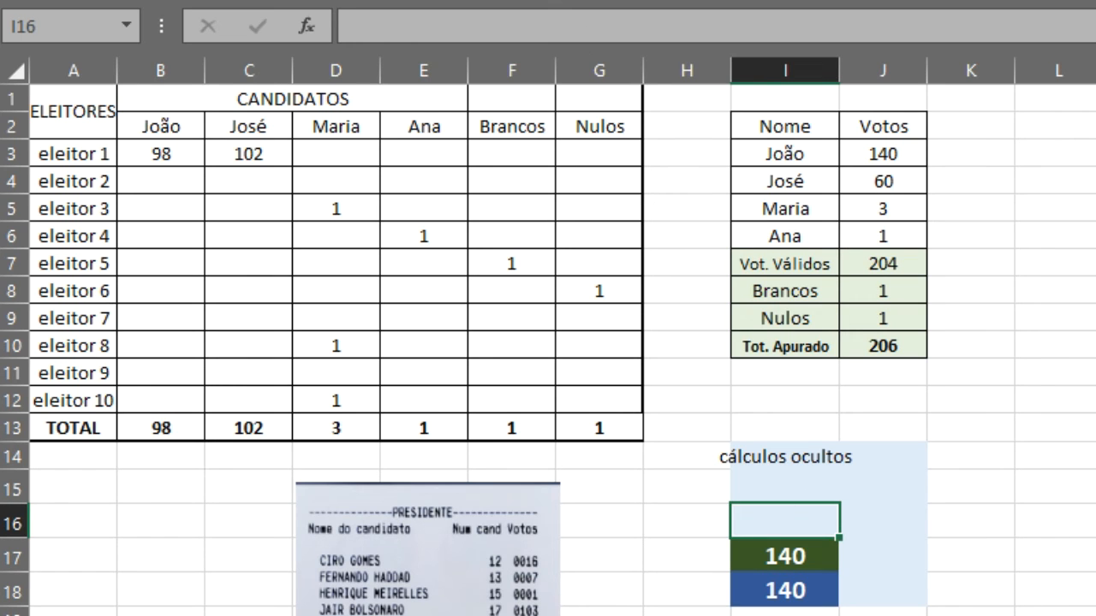
left_click(472, 1)
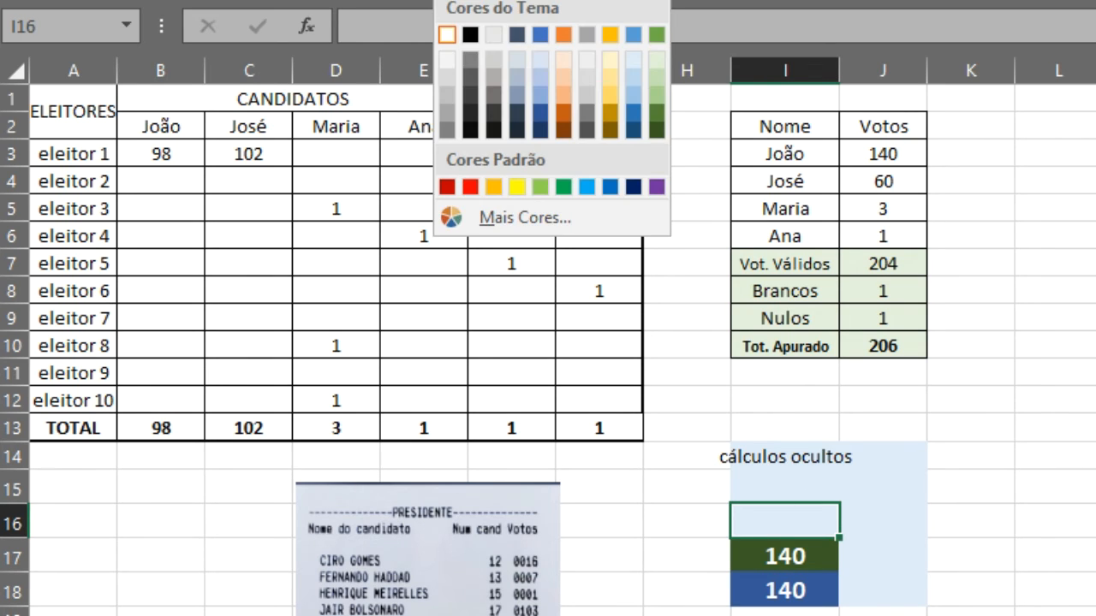
left_click(475, 39)
Start a random-number formula in I16 with ALEATORIOENTRE, using 51 as its lower limit.
type("=")
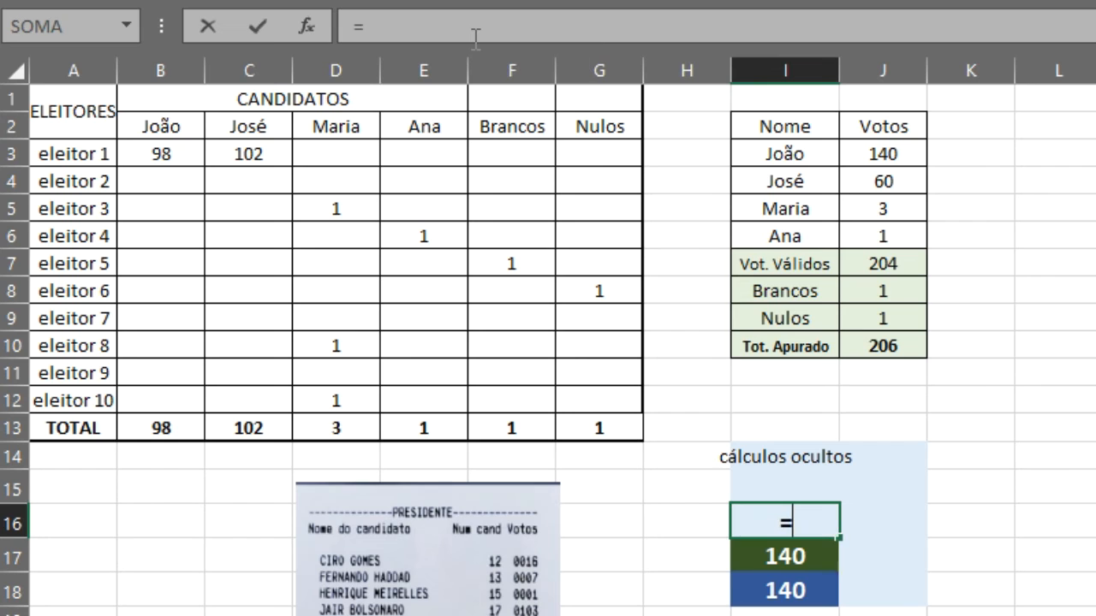
type("al")
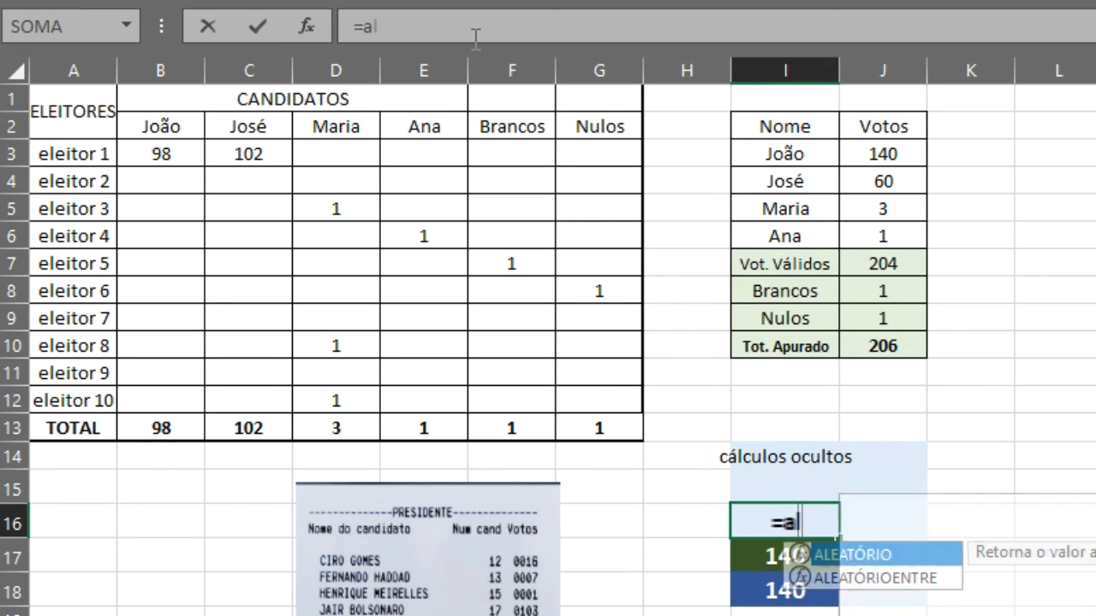
type("eato")
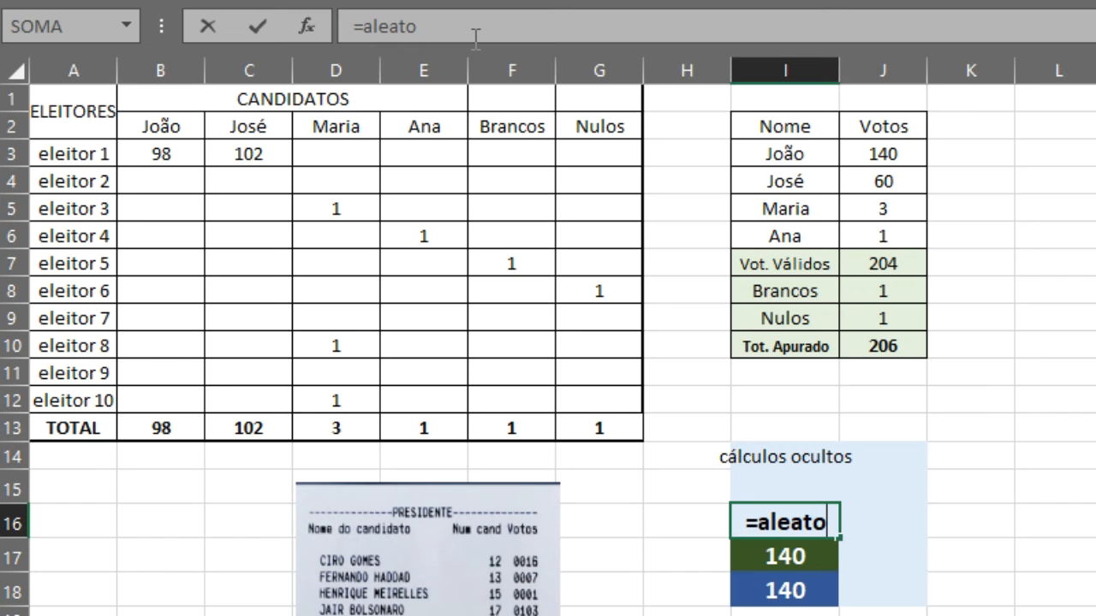
type("rioentre")
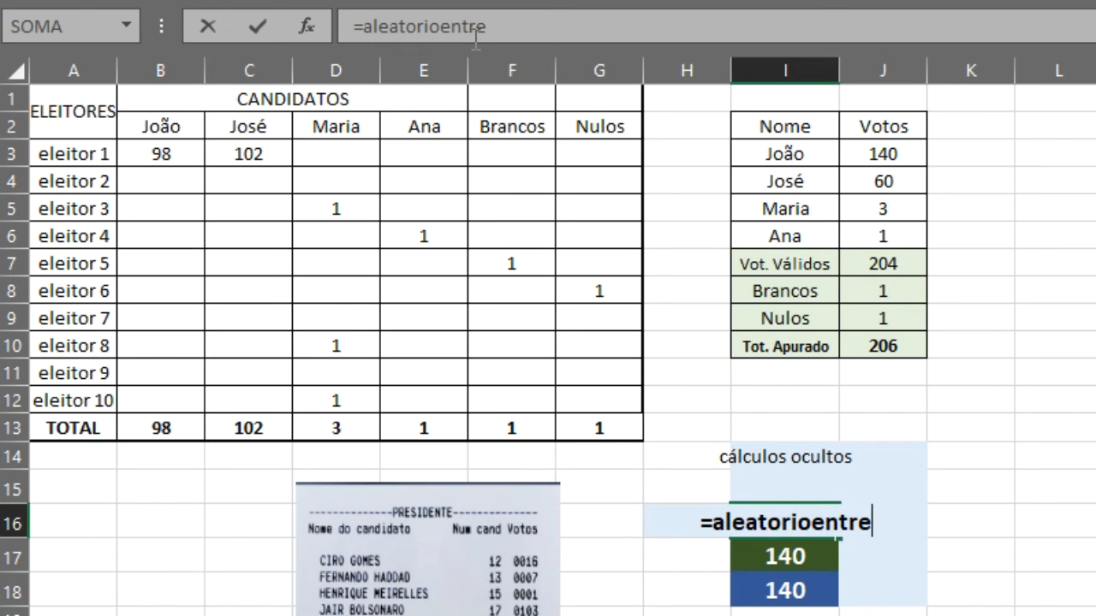
type("(")
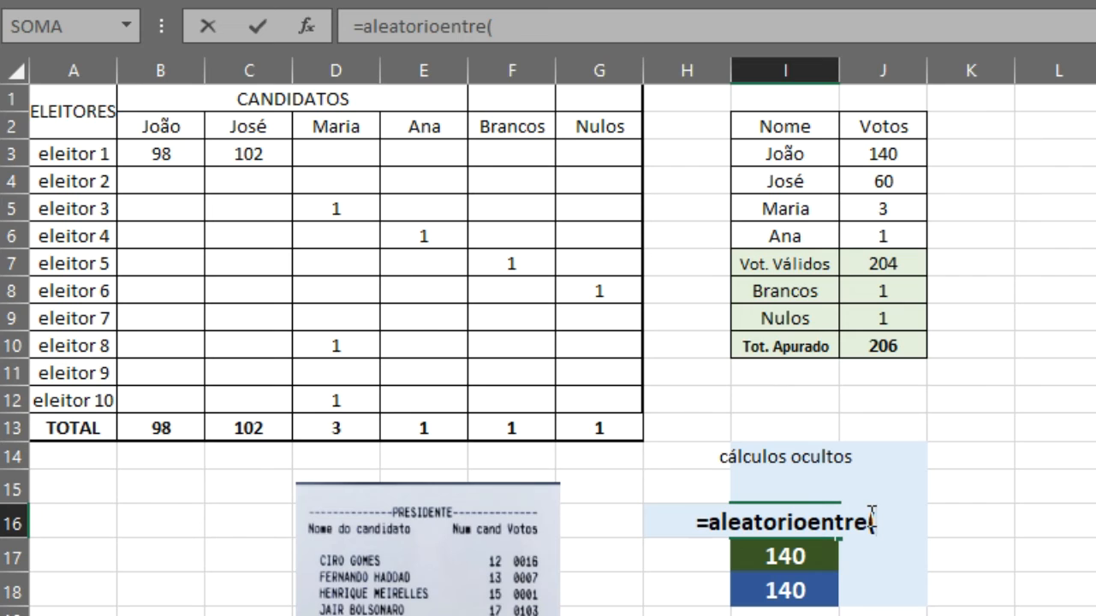
type("51")
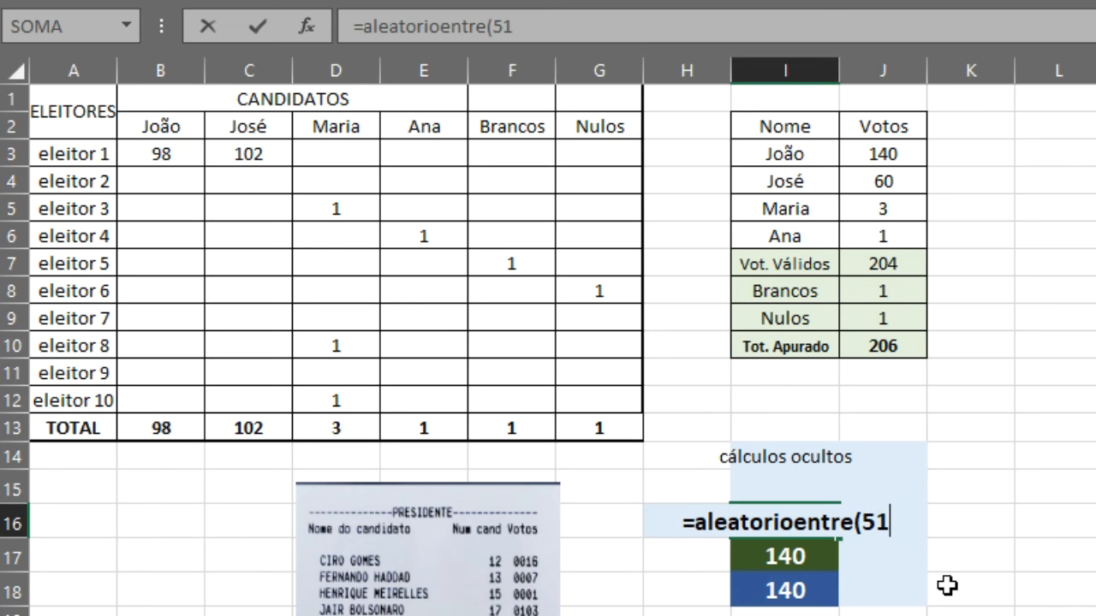
type(";")
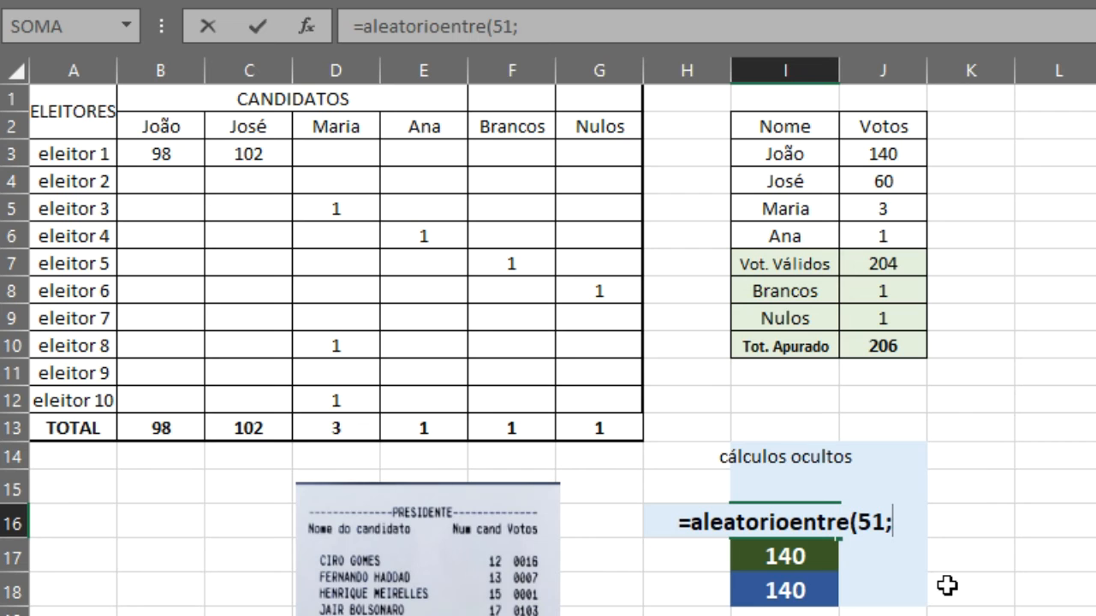
Try 67 and 100 as the upper limit of the random-number formula in I16, clearing each one again.
type("6")
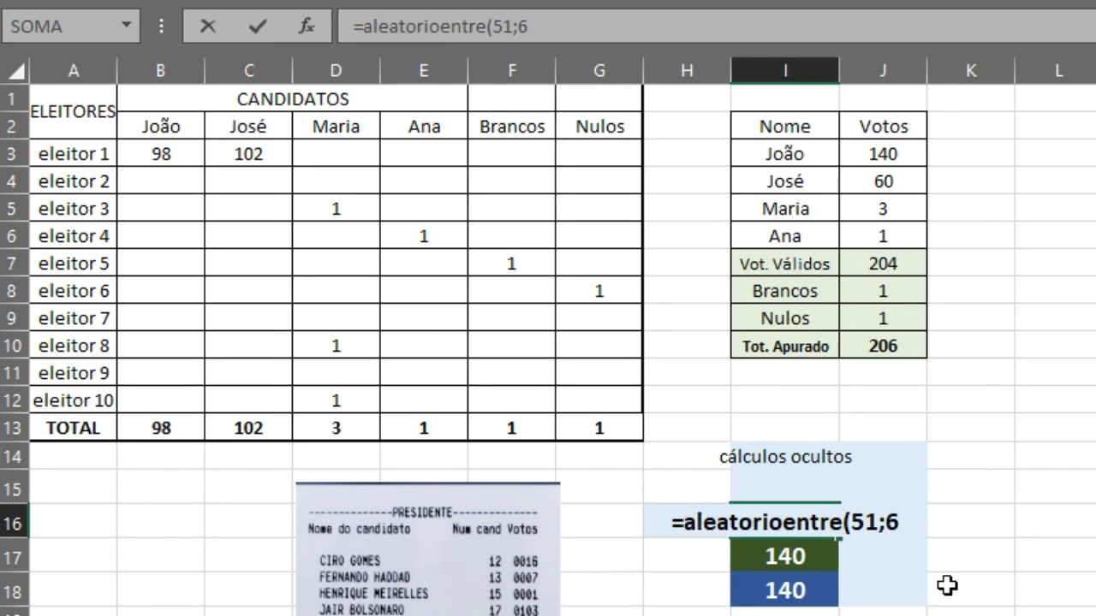
type("7")
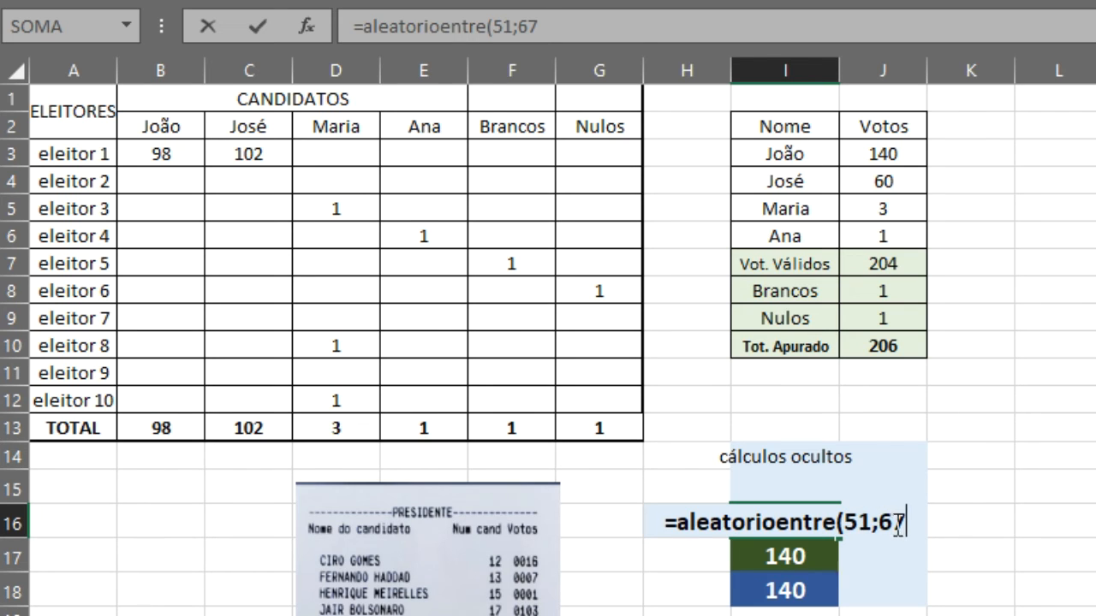
key("BackSpace")
key("BackSpace")
type("100")
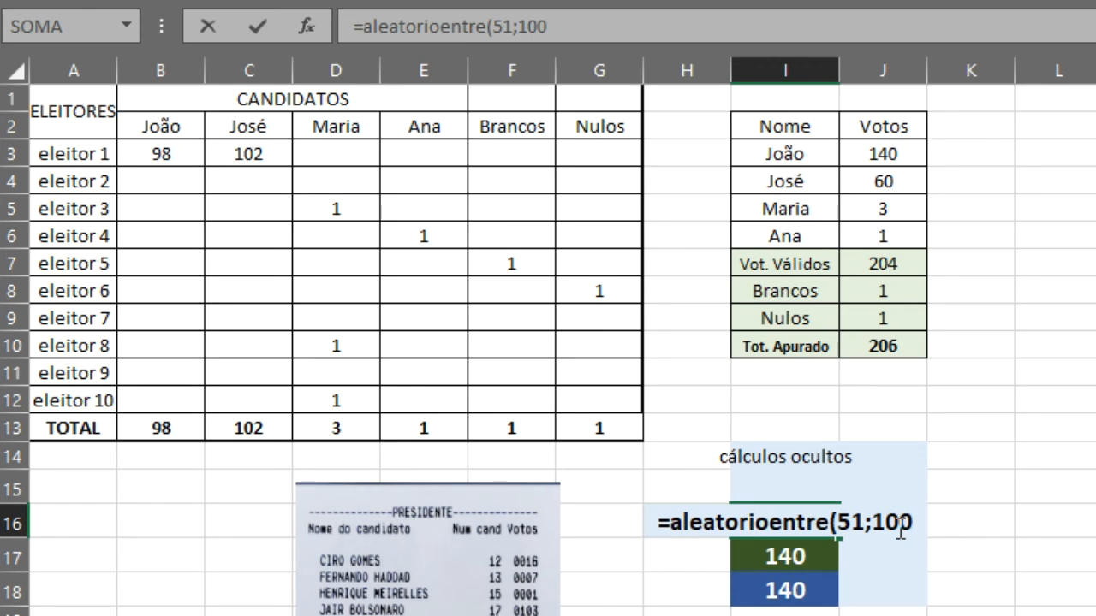
type(")")
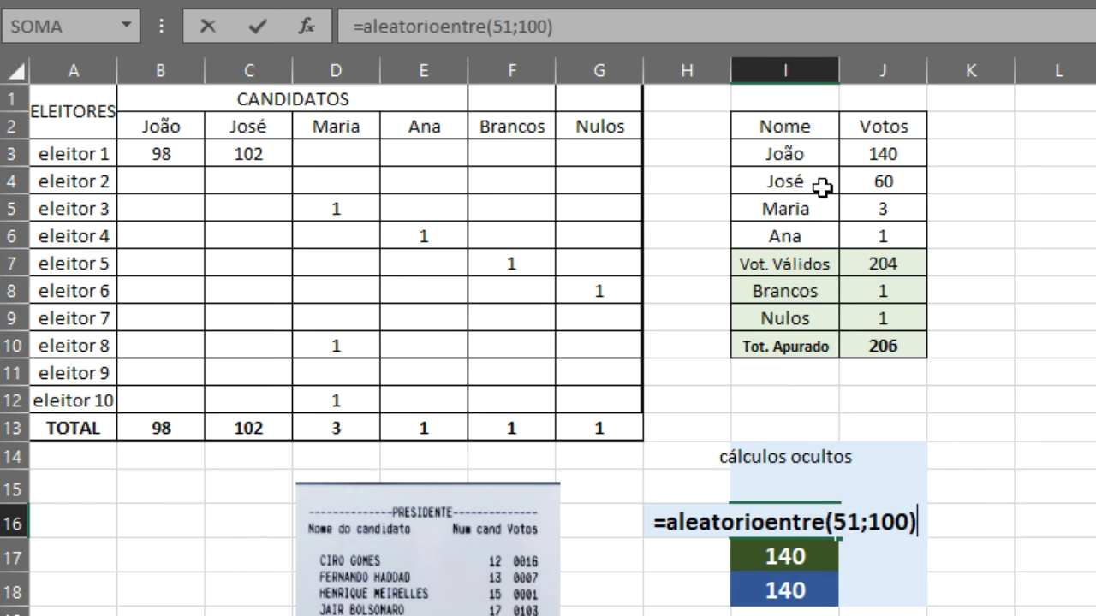
key("BackSpace")
key("BackSpace")
key("BackSpace")
key("BackSpace")
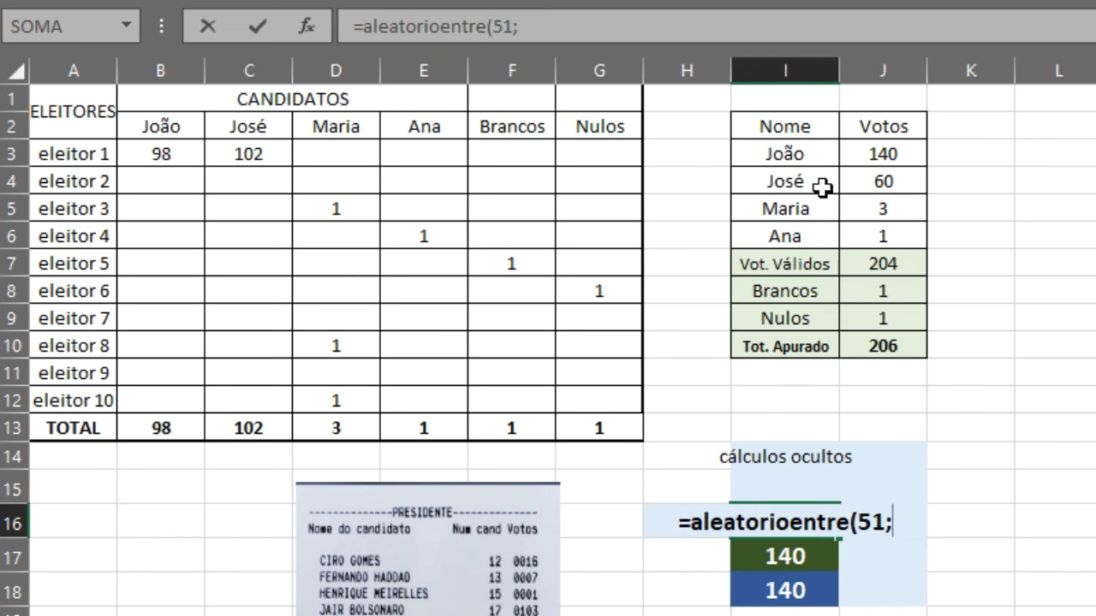
type("67")
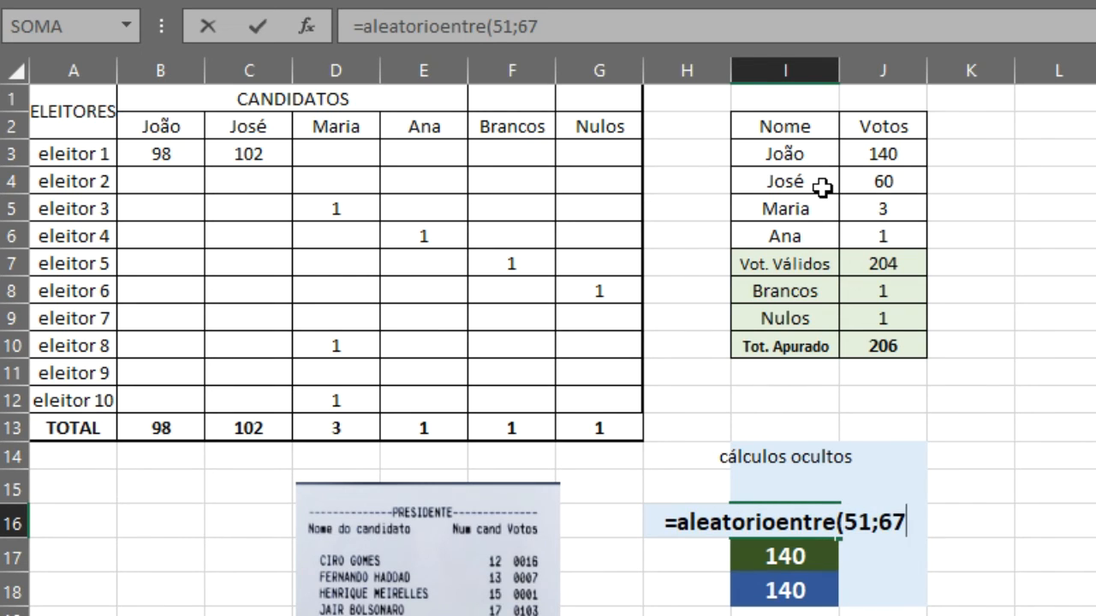
type(")")
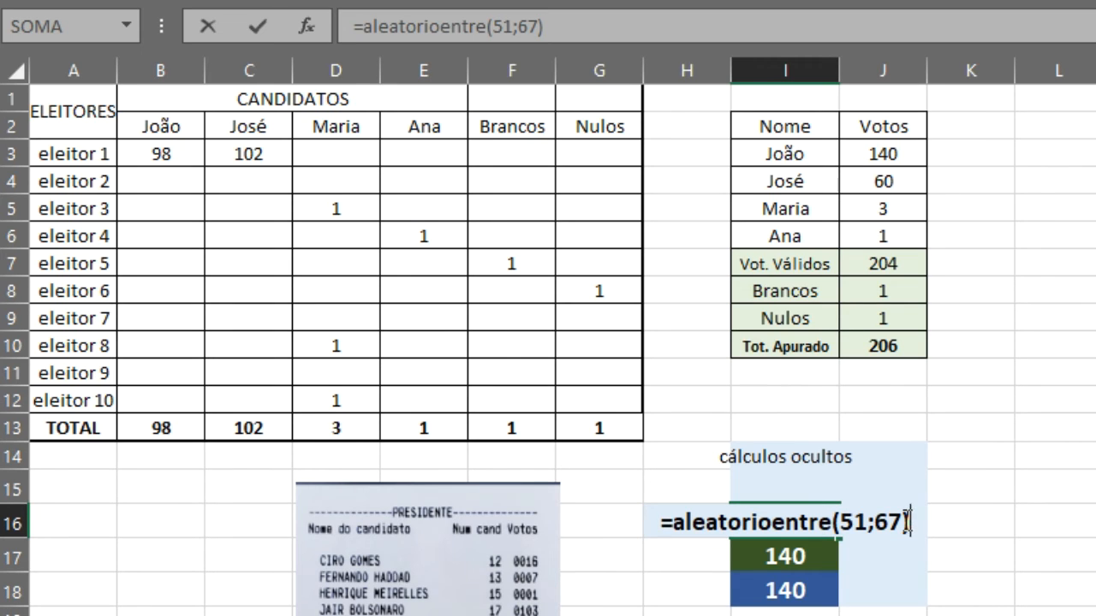
key("BackSpace")
key("BackSpace")
key("BackSpace")
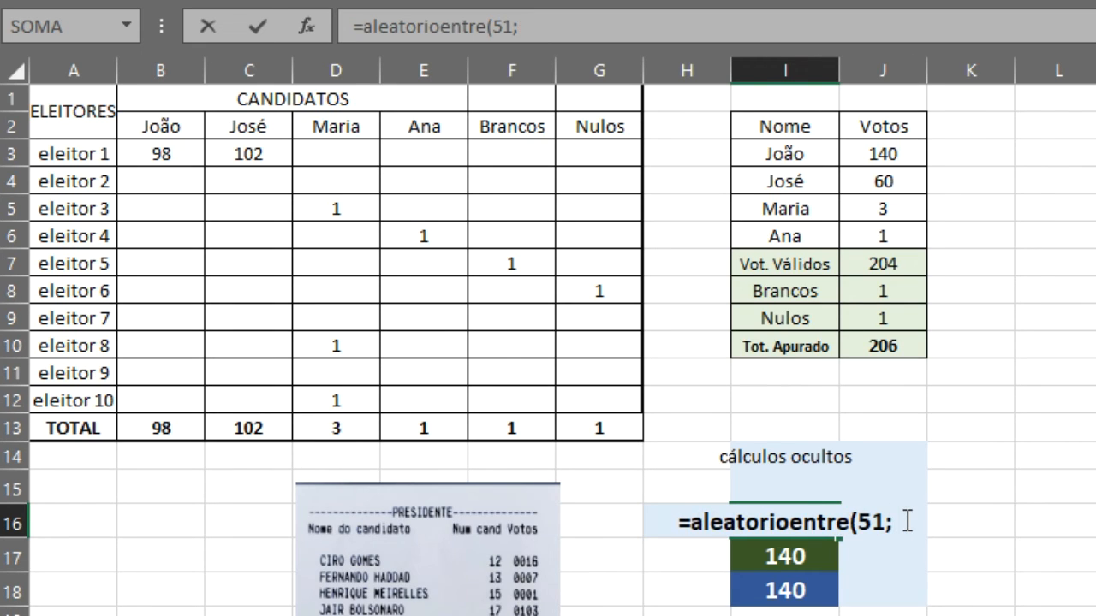
Finish the I16 formula with 70 as the upper limit, entering =ALEATORIOENTRE(51;70).
type("70")
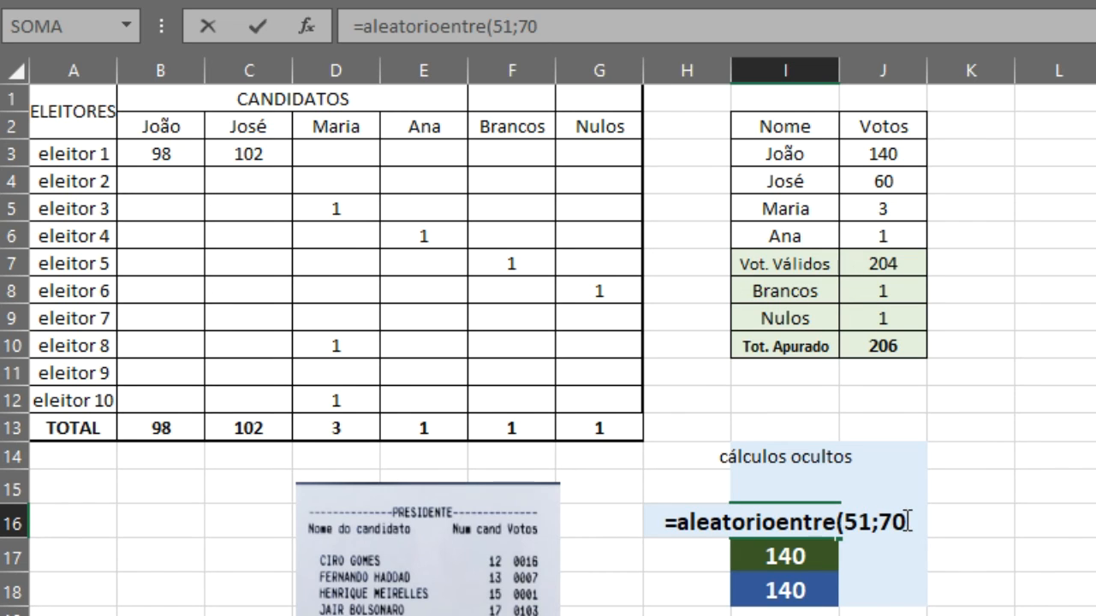
type(")")
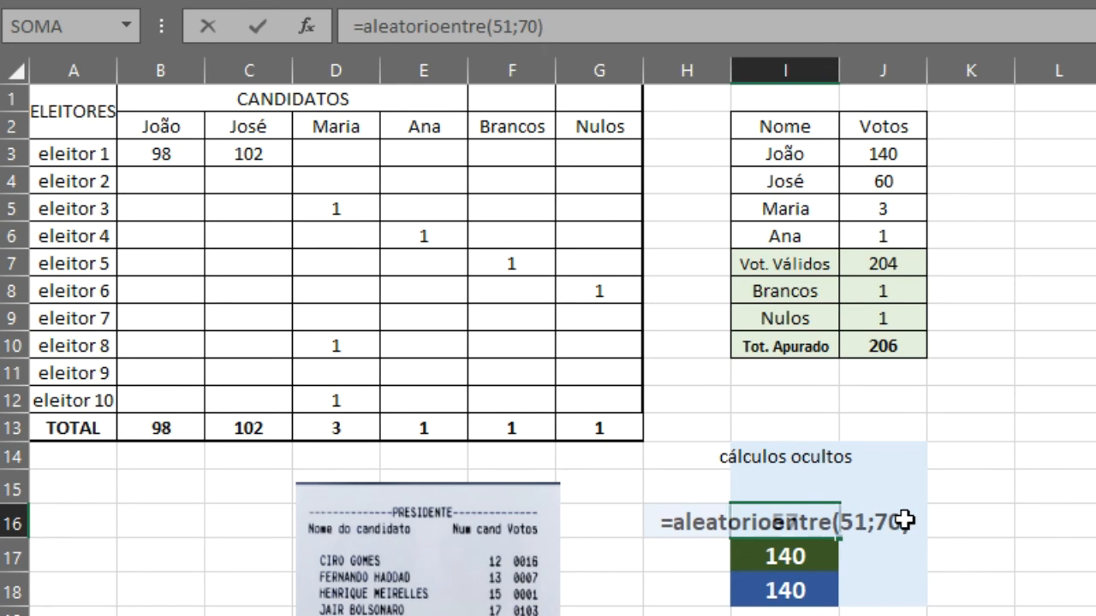
key("Return")
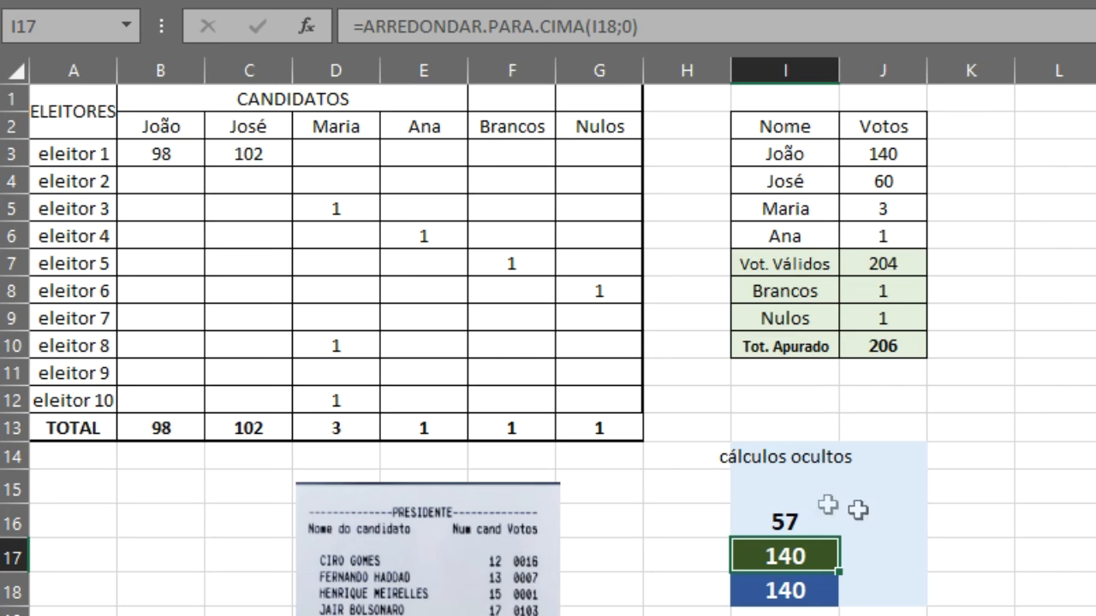
left_click(787, 522)
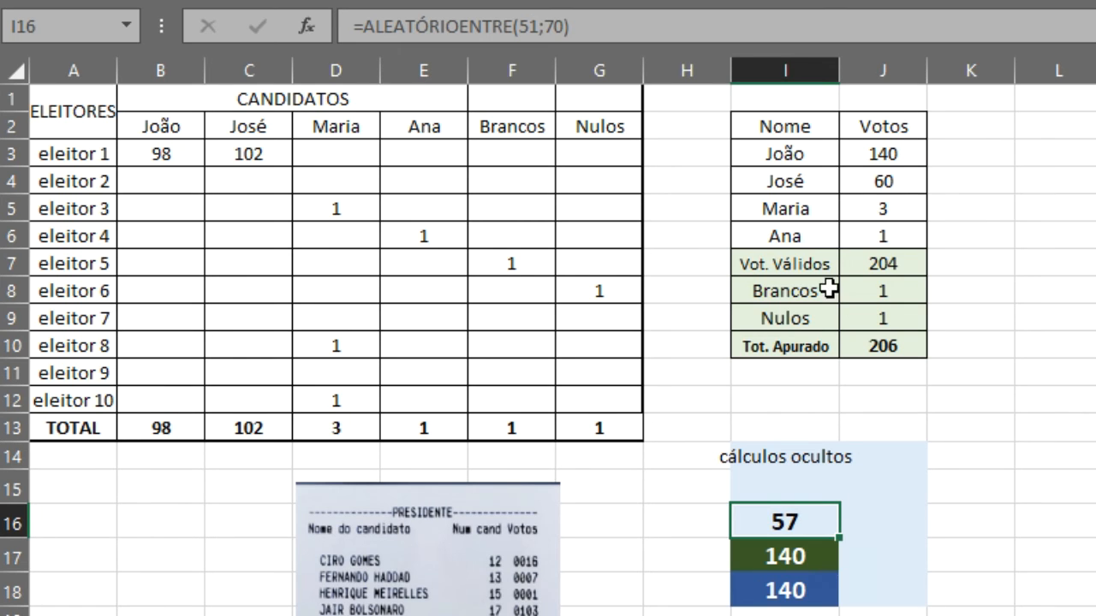
left_click(818, 154)
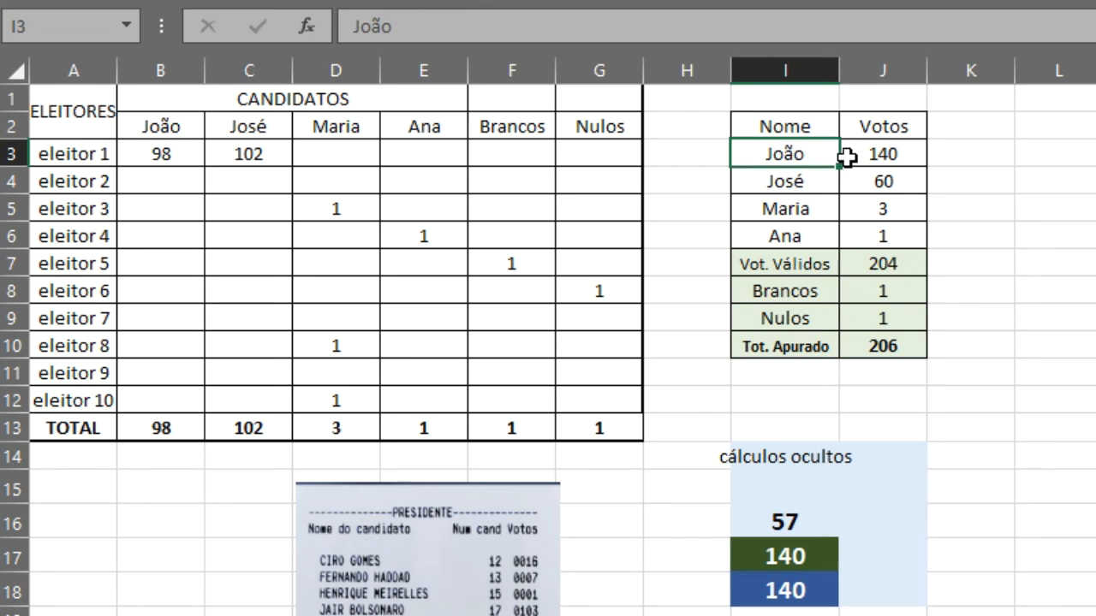
Re-enter the random-number formula in I16 several times to draw new values between 51 and 70.
left_click(801, 525)
double_click(801, 526)
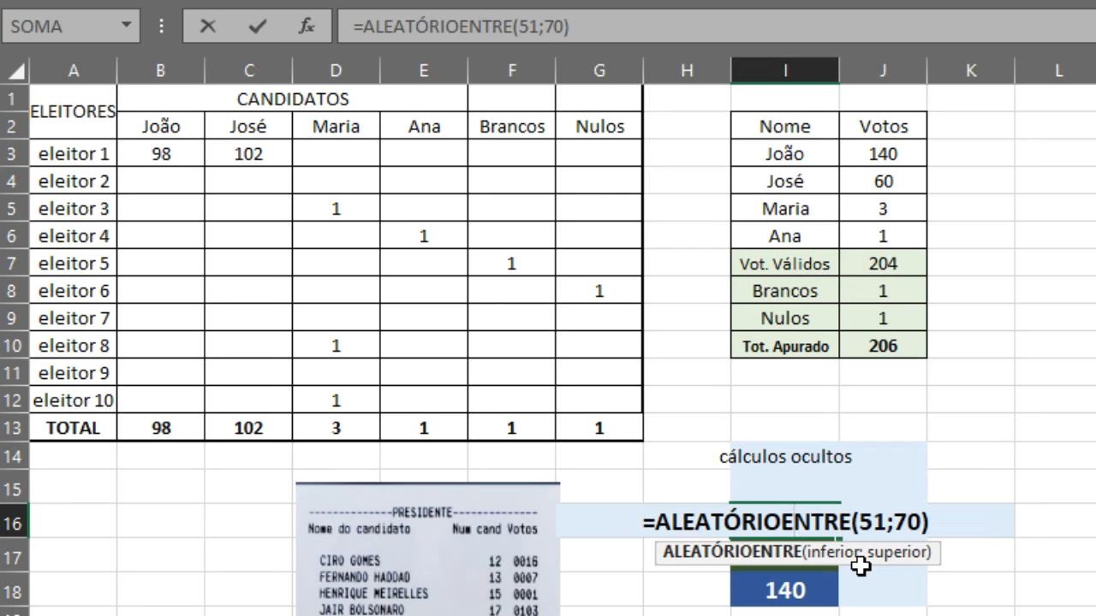
key("Return")
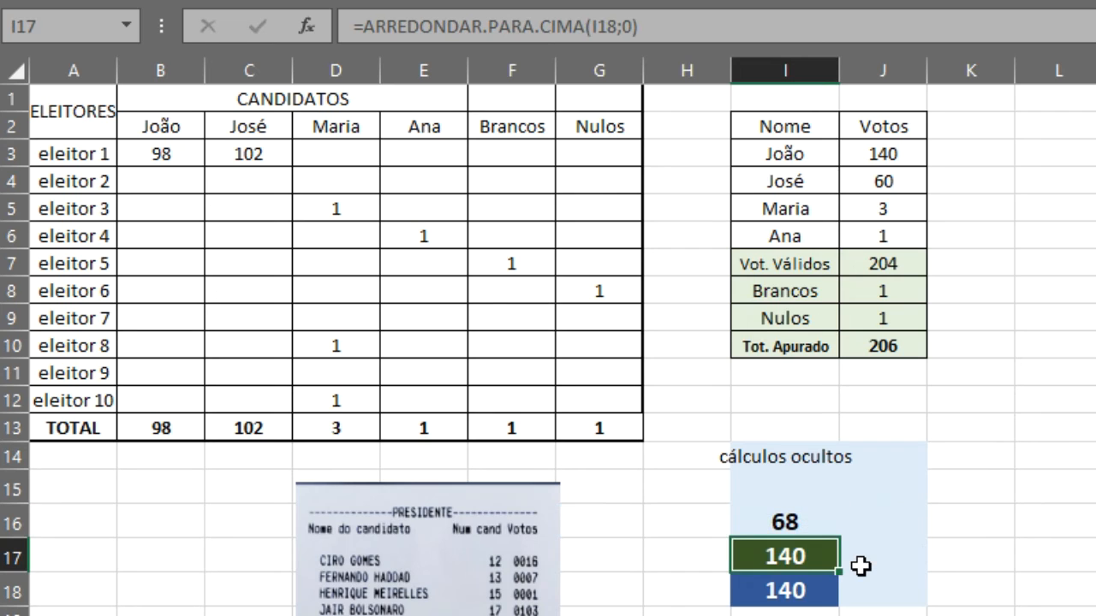
key("Up")
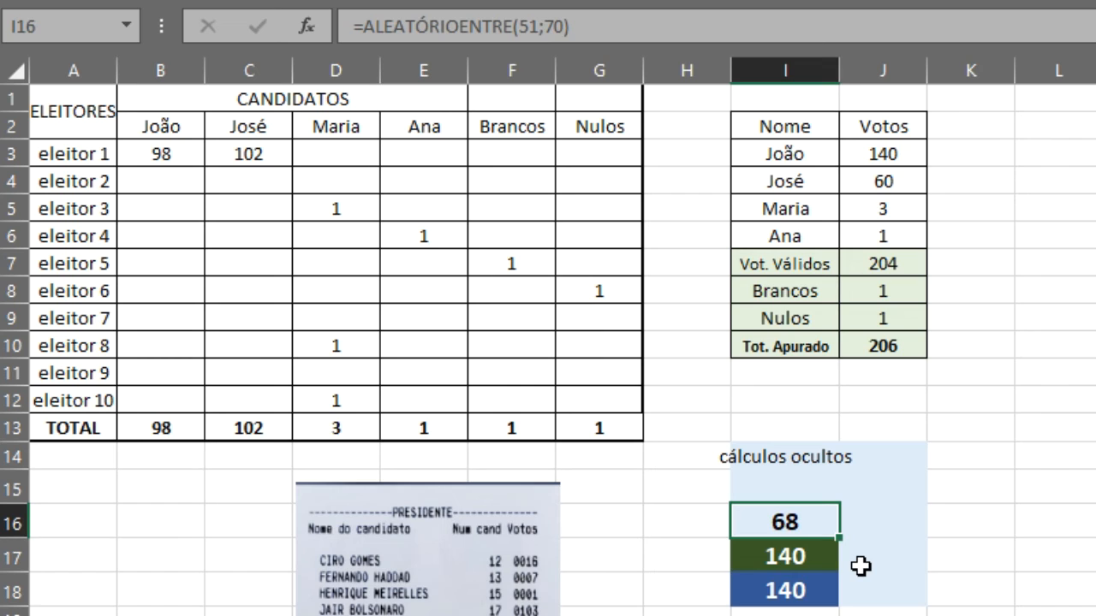
key("F2")
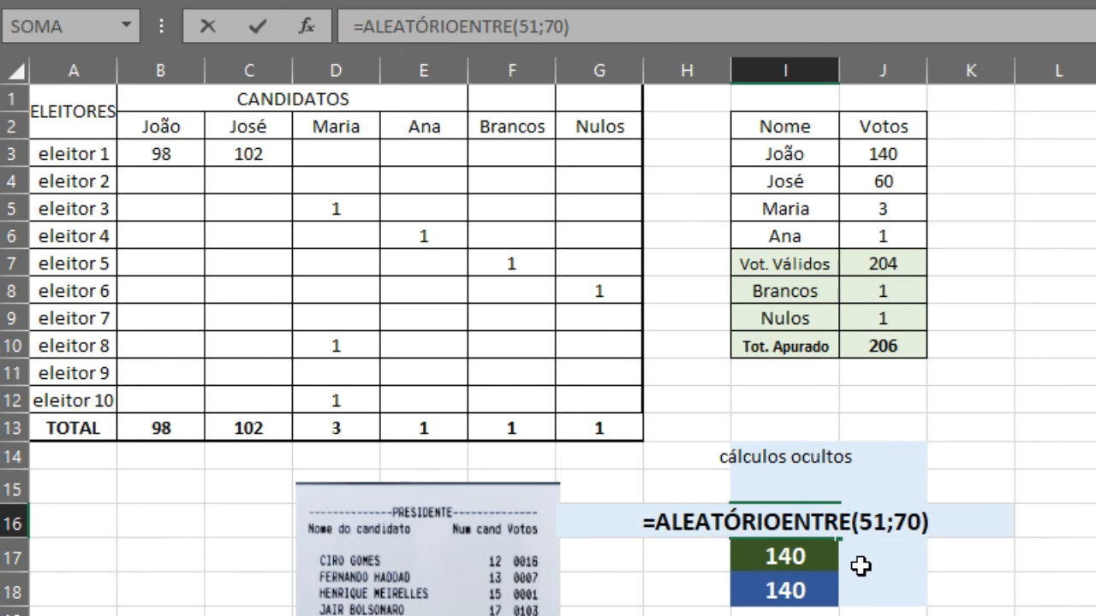
key("Return")
key("Up")
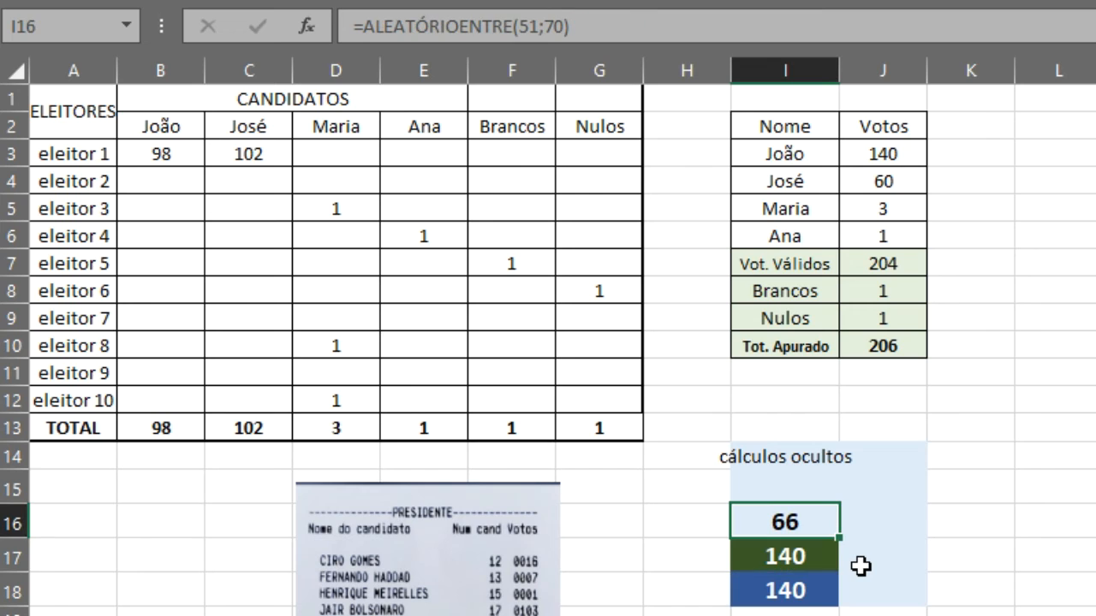
key("F2")
key("Return")
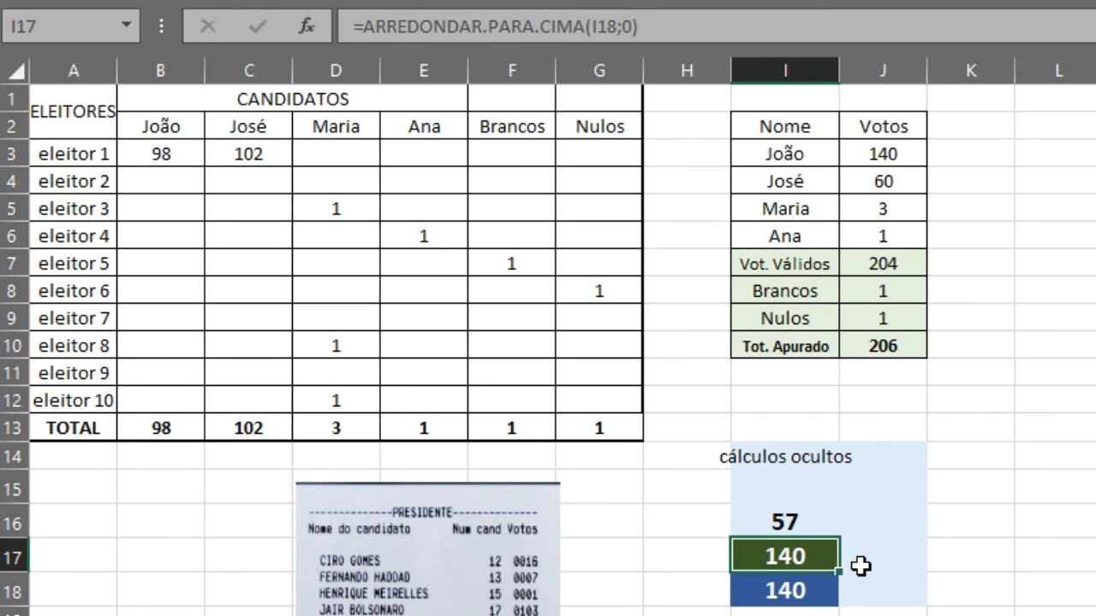
key("Up")
key("F2")
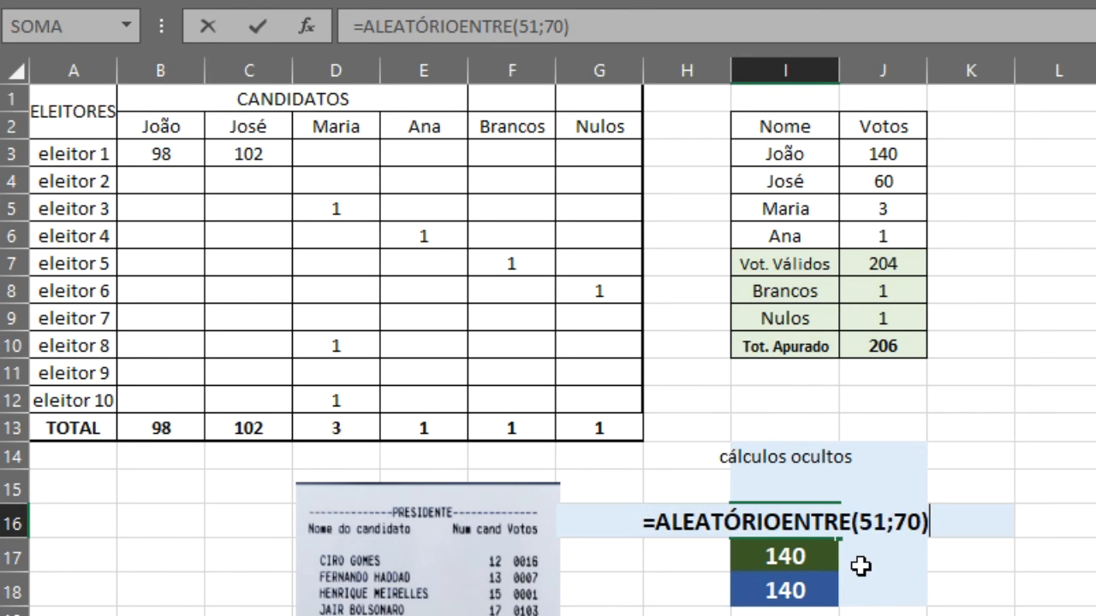
key("Return")
key("Up")
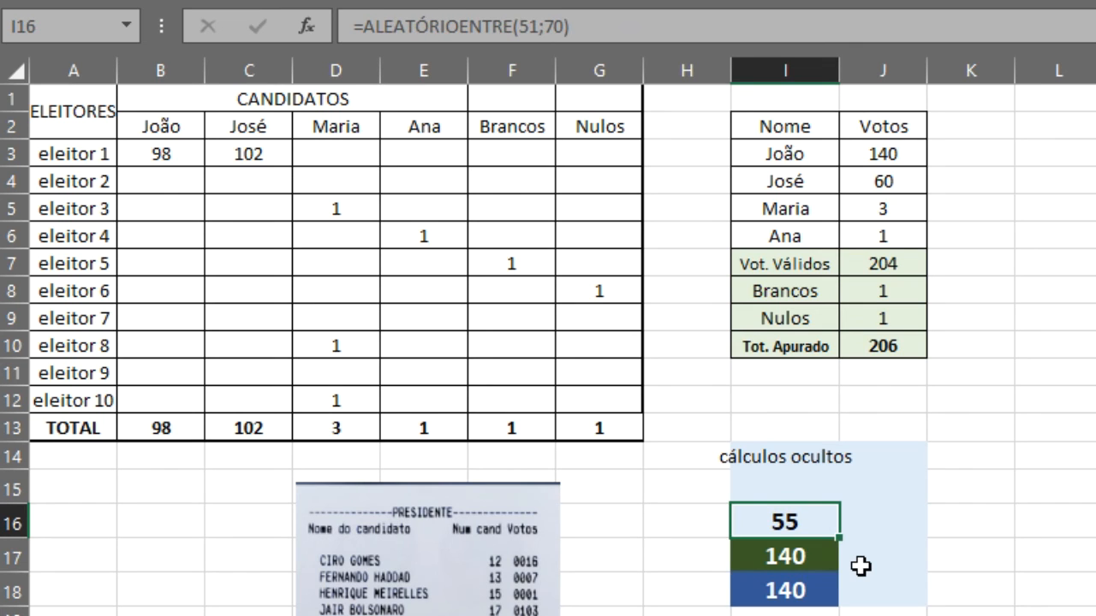
Change the lower limit of the I16 random-number formula to 65, entering =ALEATÓRIOENTRE(65;70).
key("F2")
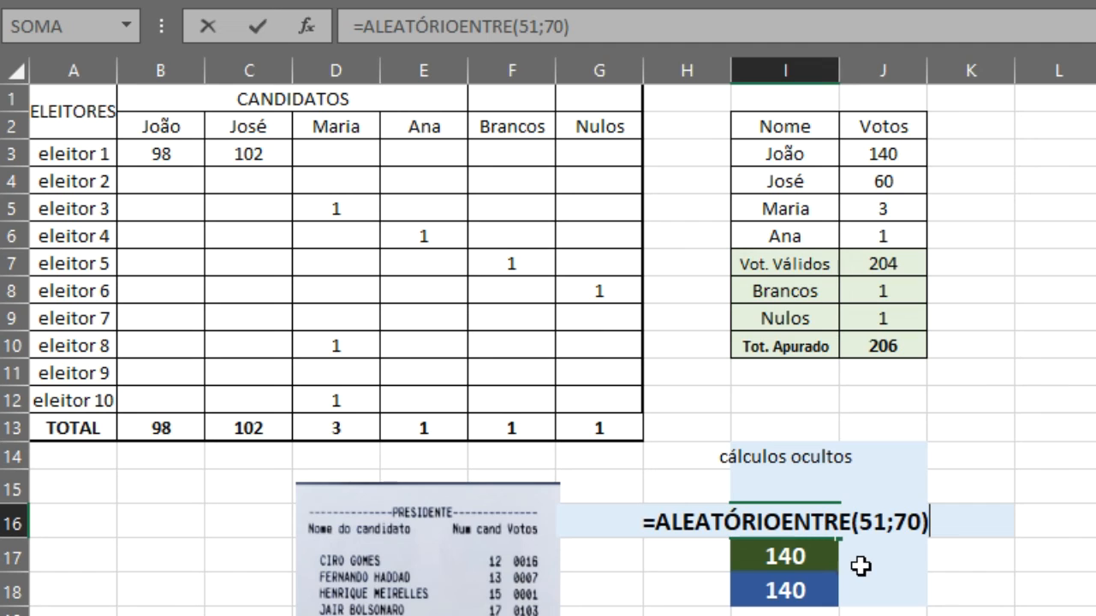
left_click(888, 529)
key("BackSpace")
key("BackSpace")
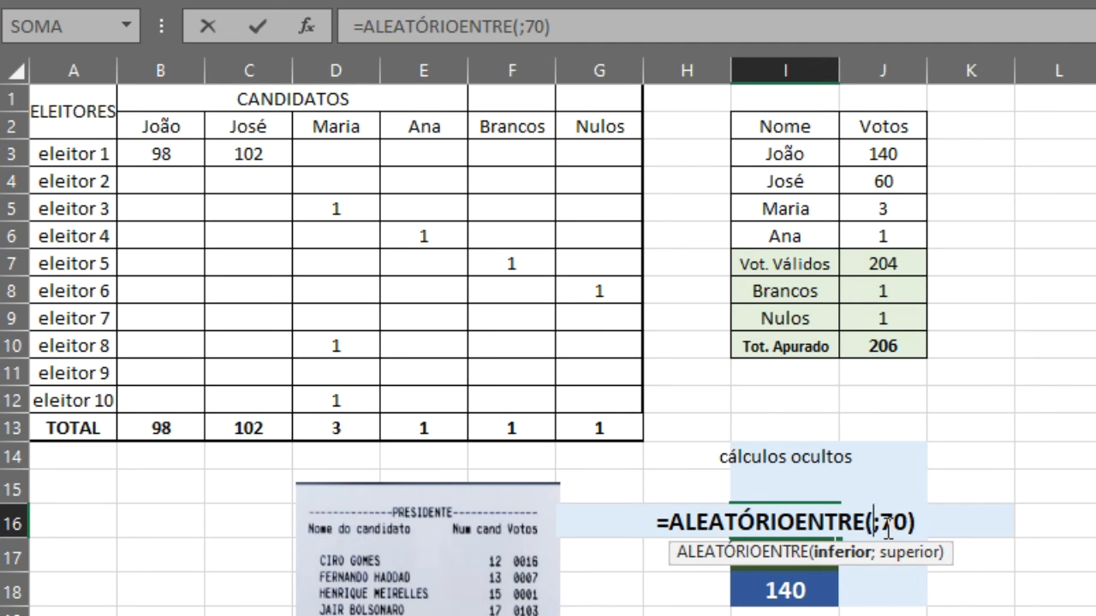
type("6")
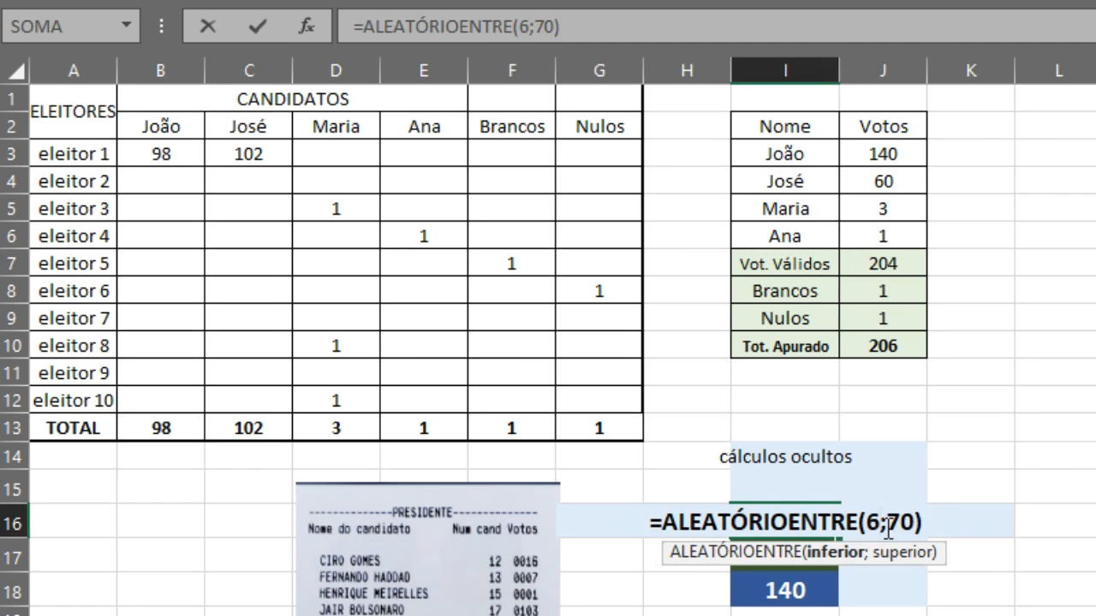
type("9")
key("BackSpace")
type("5")
key("Return")
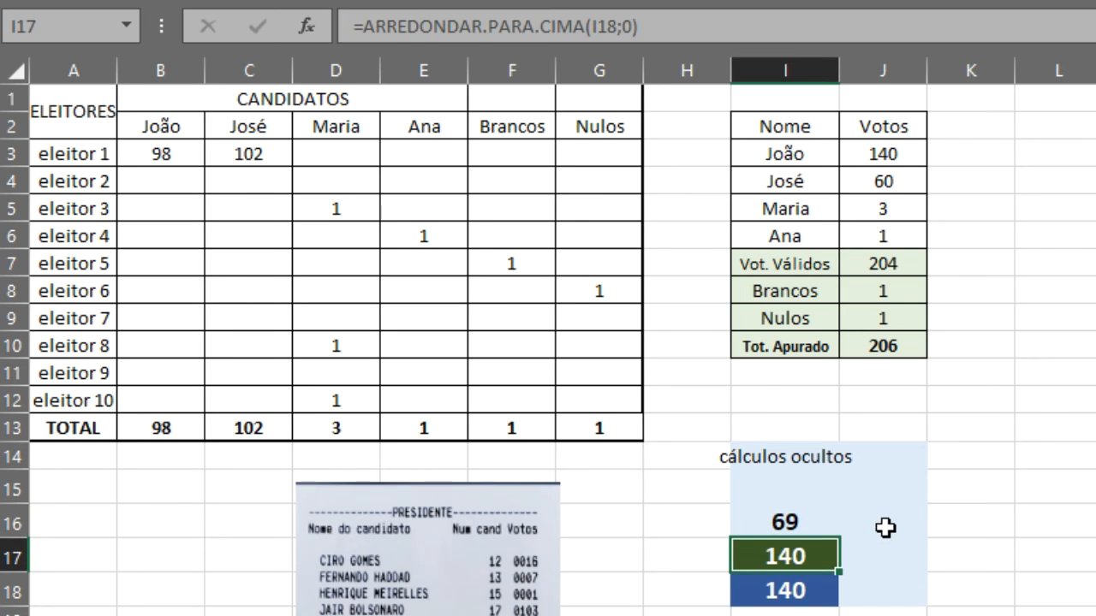
Recalculate I16 repeatedly to check the random values drawn between 65 and 70.
key("Up")
key("F2")
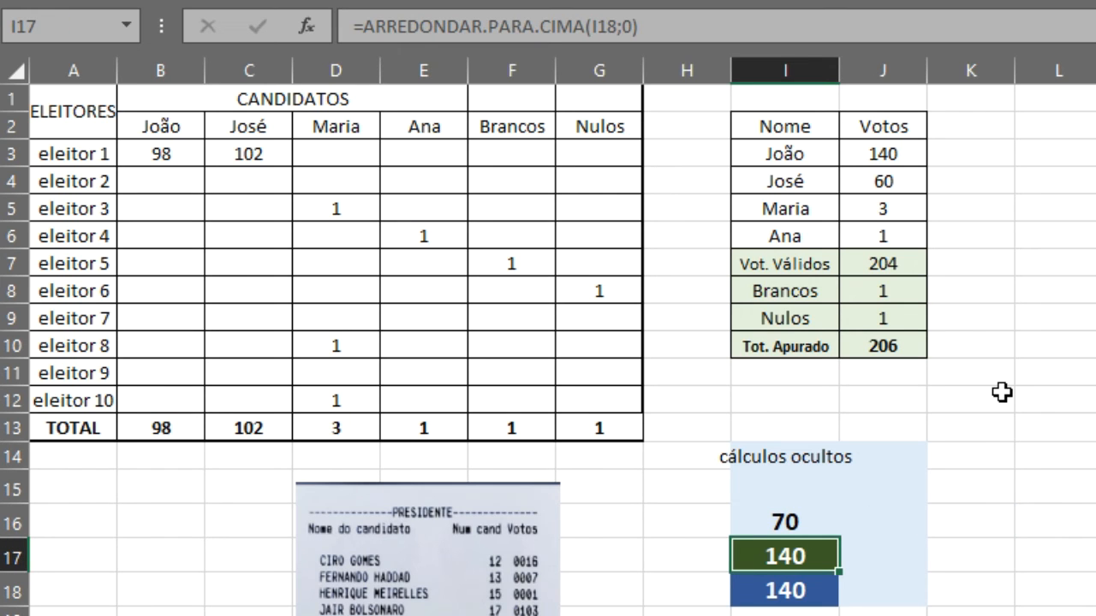
key("Up")
key("F2")
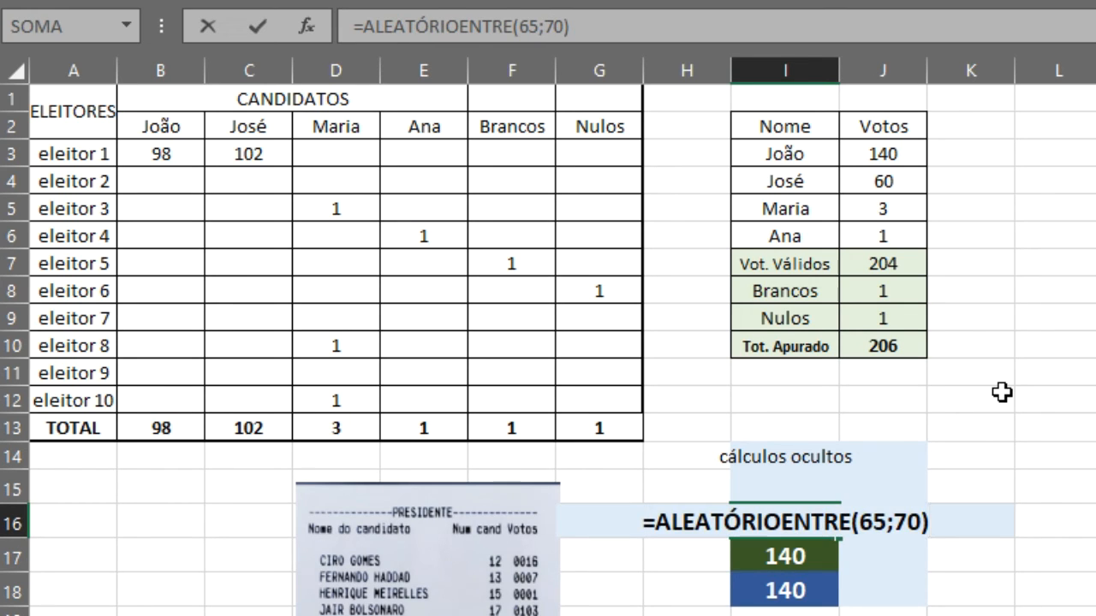
key("Return")
key("Up")
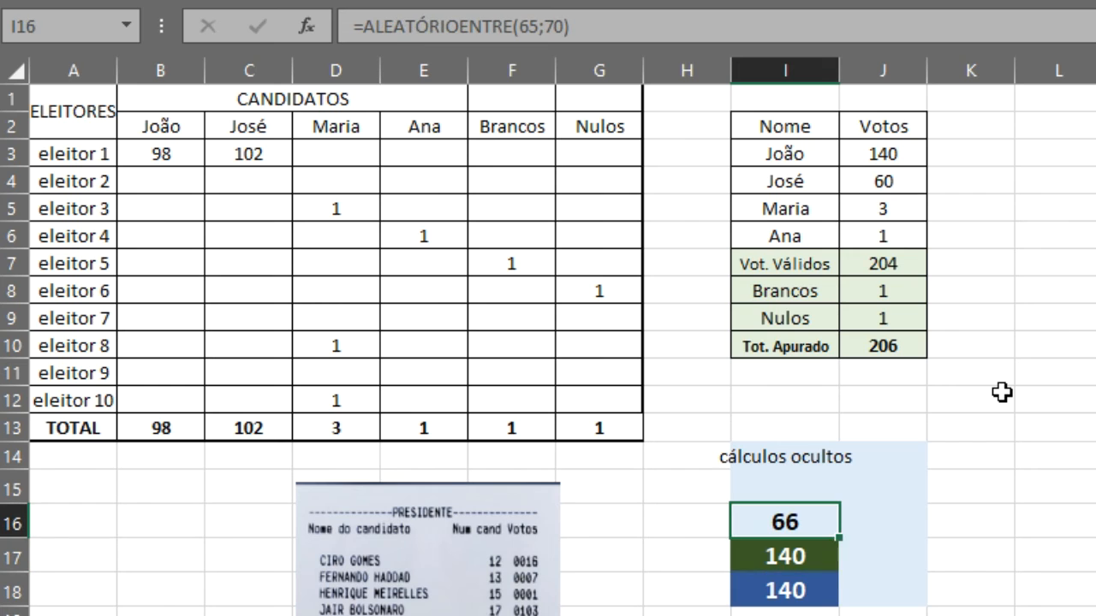
Set the lower limit of the I16 random-number formula back to 51, entering =ALEATÓRIOENTRE(51;70).
key("F2")
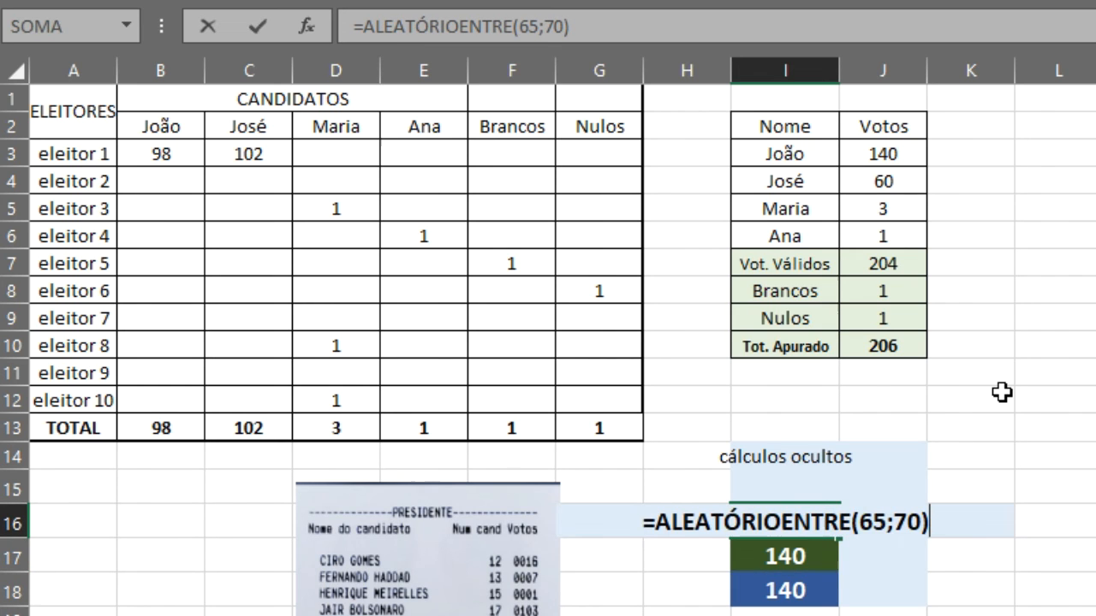
left_click(888, 522)
key("BackSpace")
key("BackSpace")
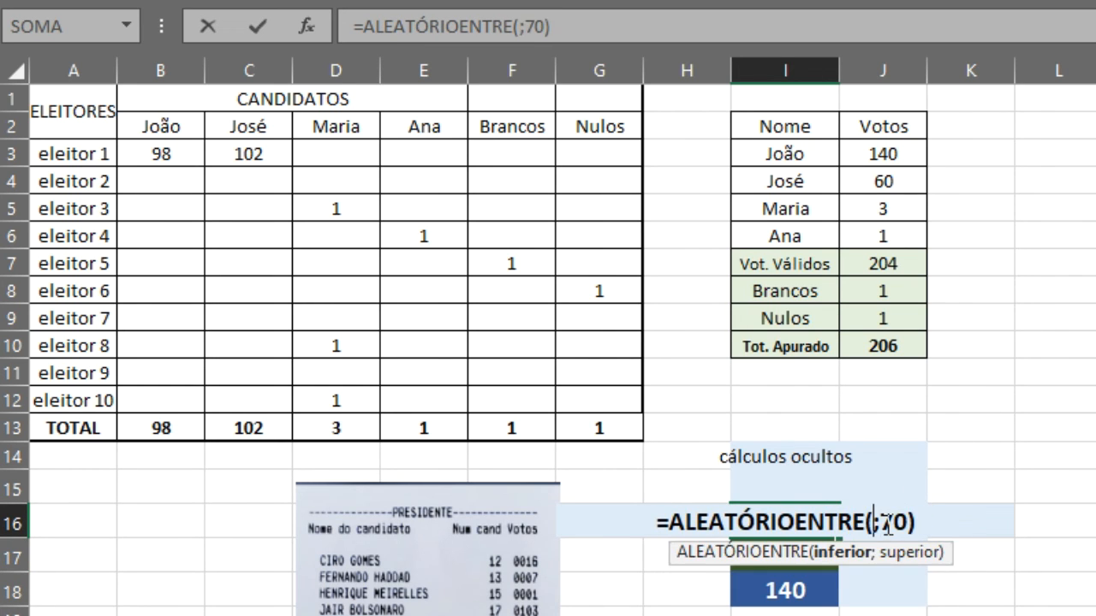
type("51")
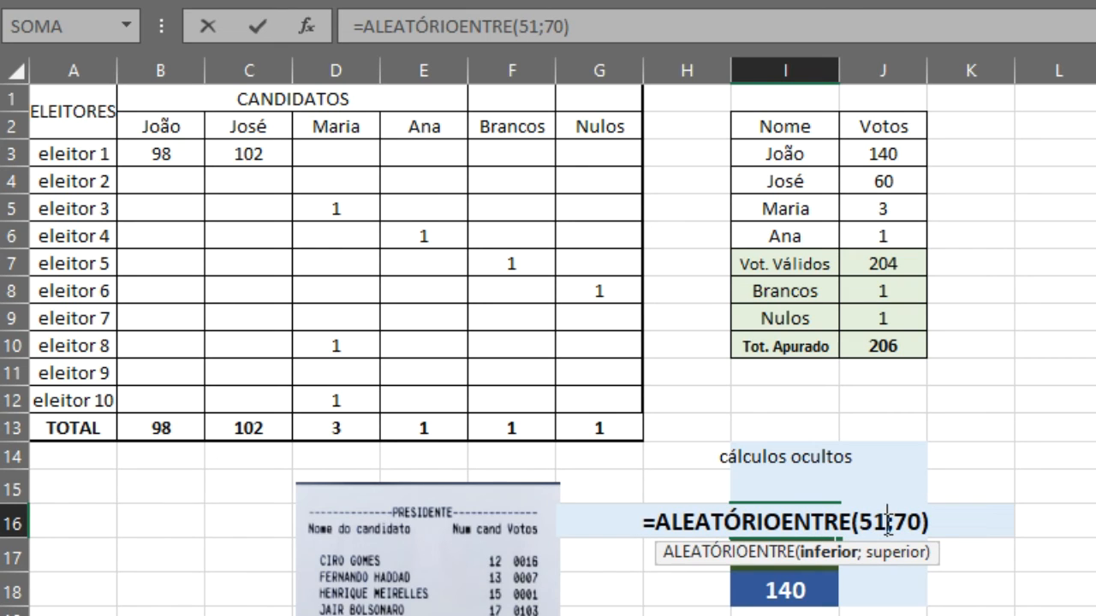
key("Return")
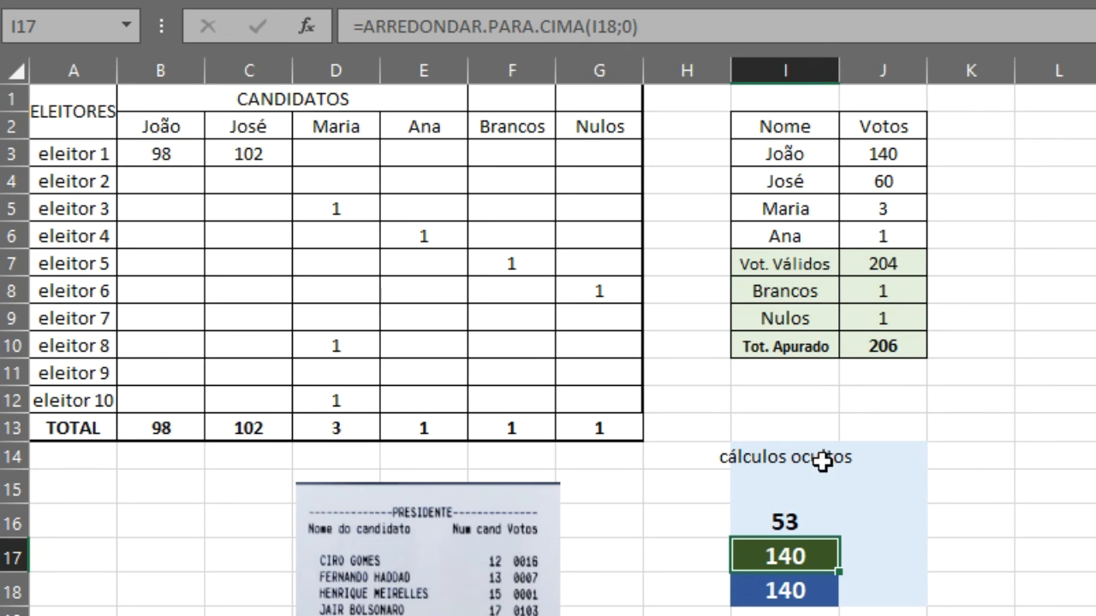
Review the formulas in I16, I17 and I18 of the hidden calculations area.
left_click(817, 518)
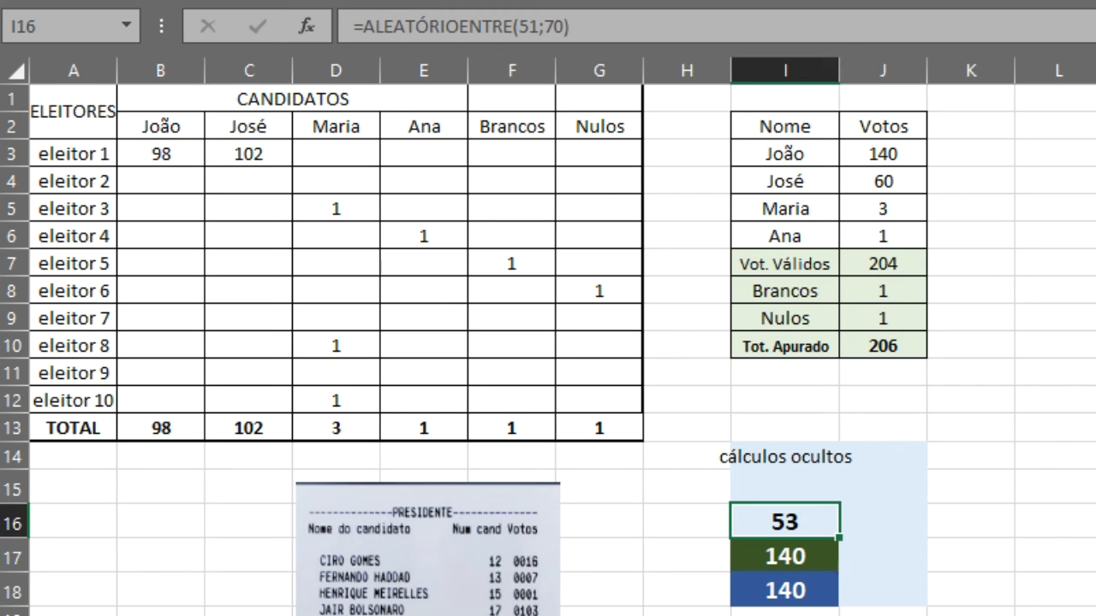
key("Down")
key("Down")
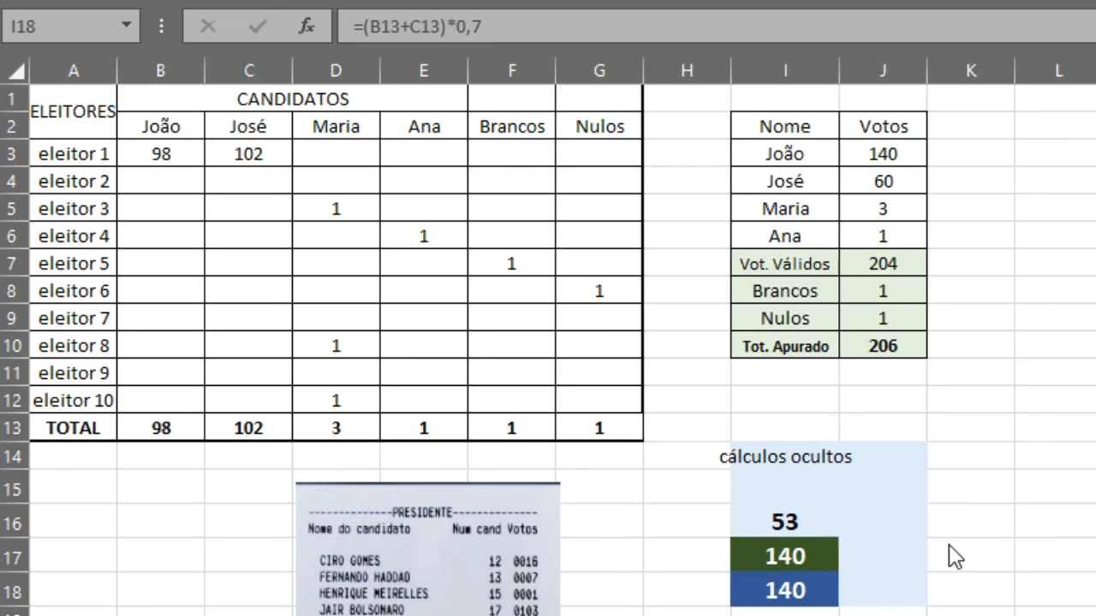
left_click(801, 524)
left_click(798, 523)
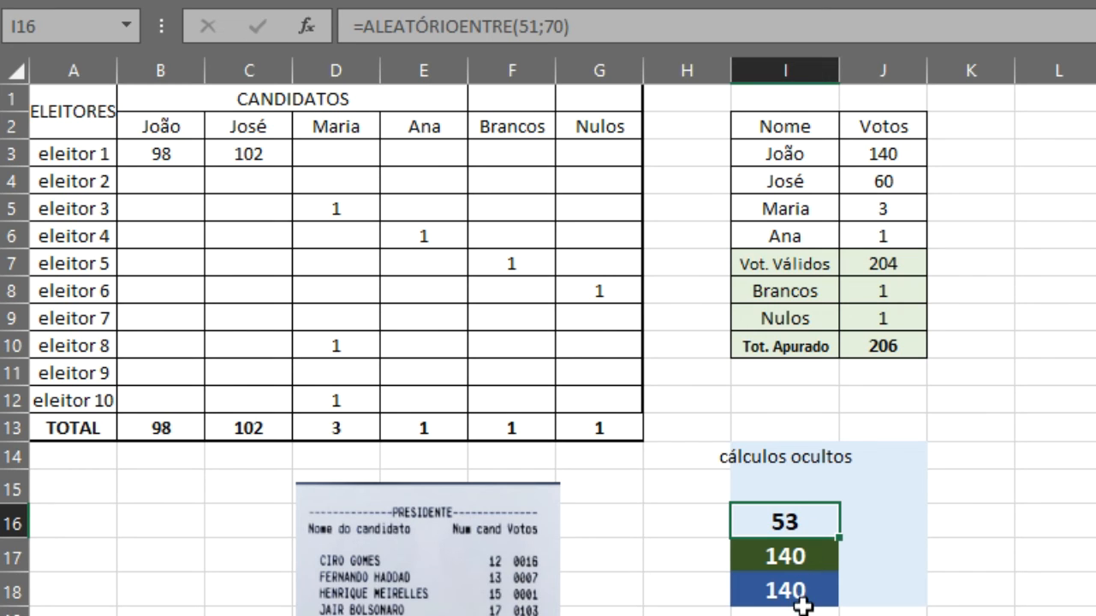
left_click(901, 591)
type("1º")
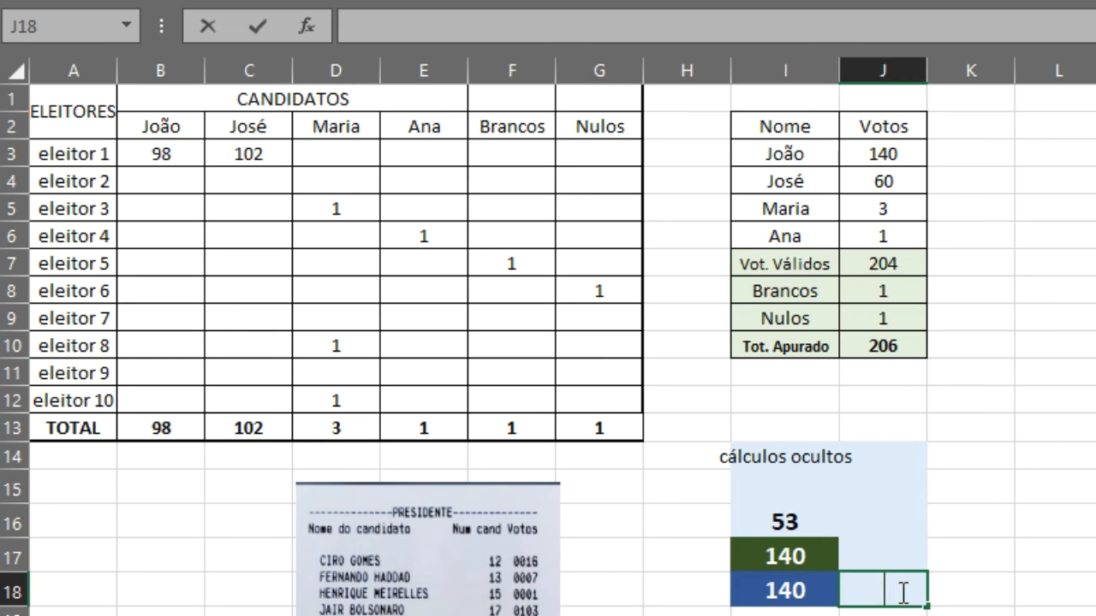
key("Return")
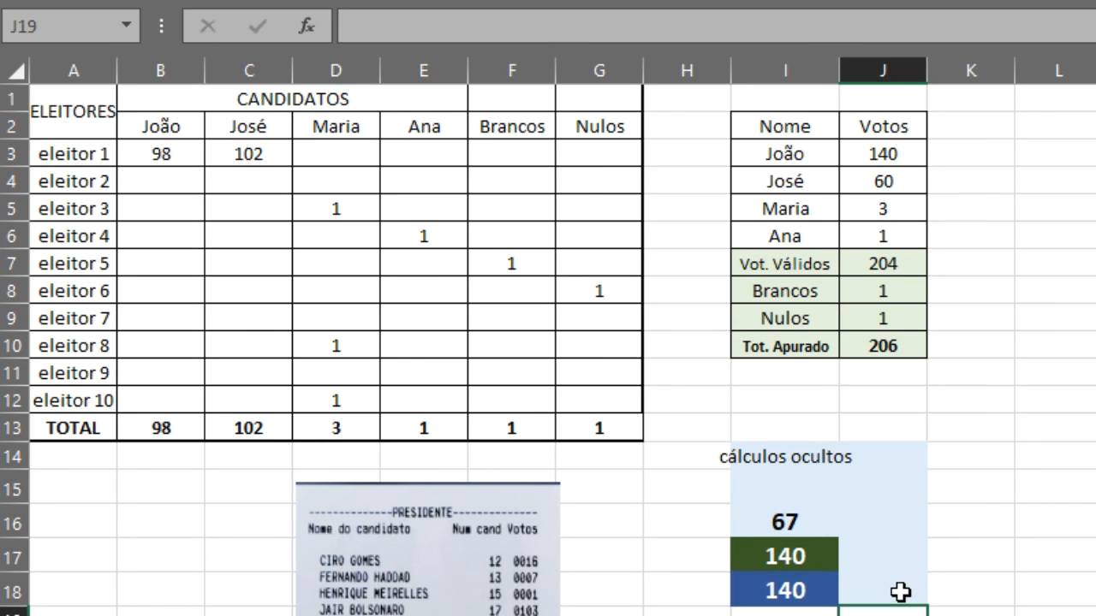
left_click(900, 591)
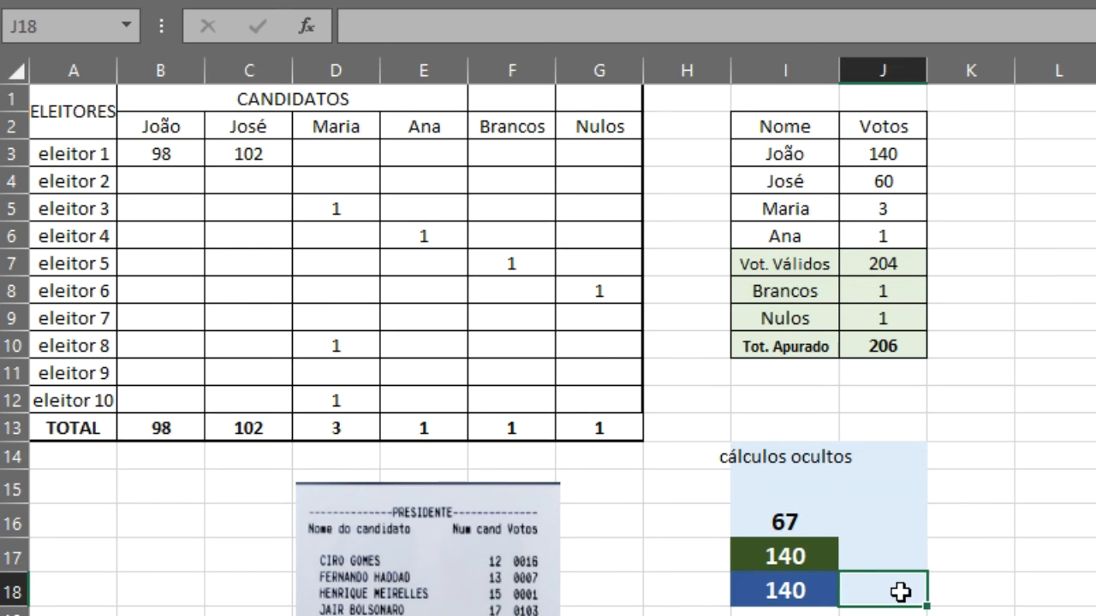
key("shift+Up")
key("shift+Up")
key("shift+Up")
key("shift+Up")
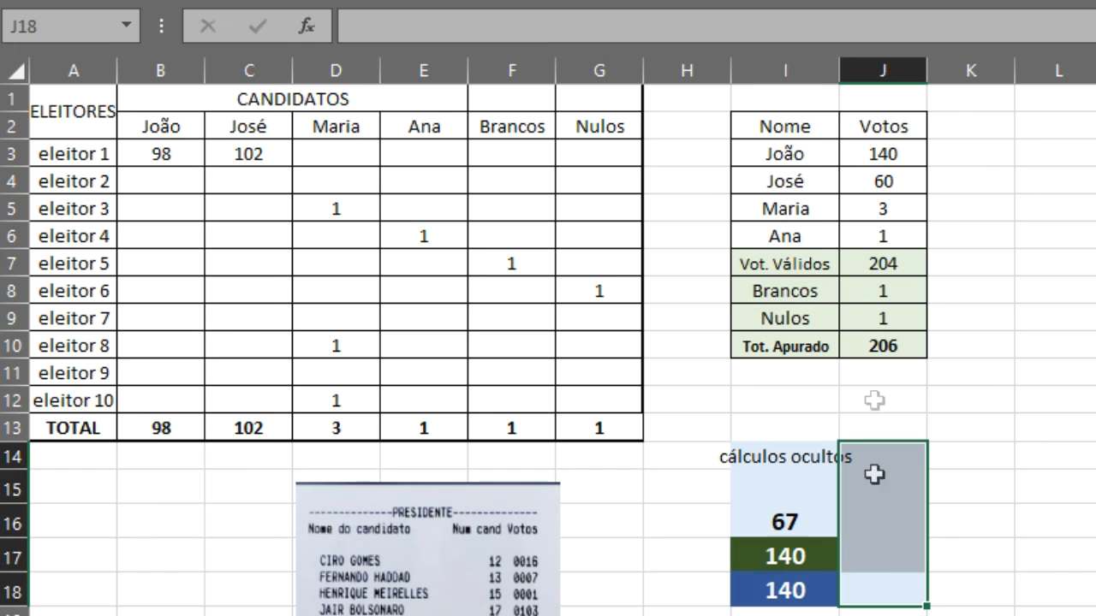
Enter the label "1º candidato sempre vence o 2º" in J18, beside the first candidate's calculation.
left_click(888, 586)
type("1")
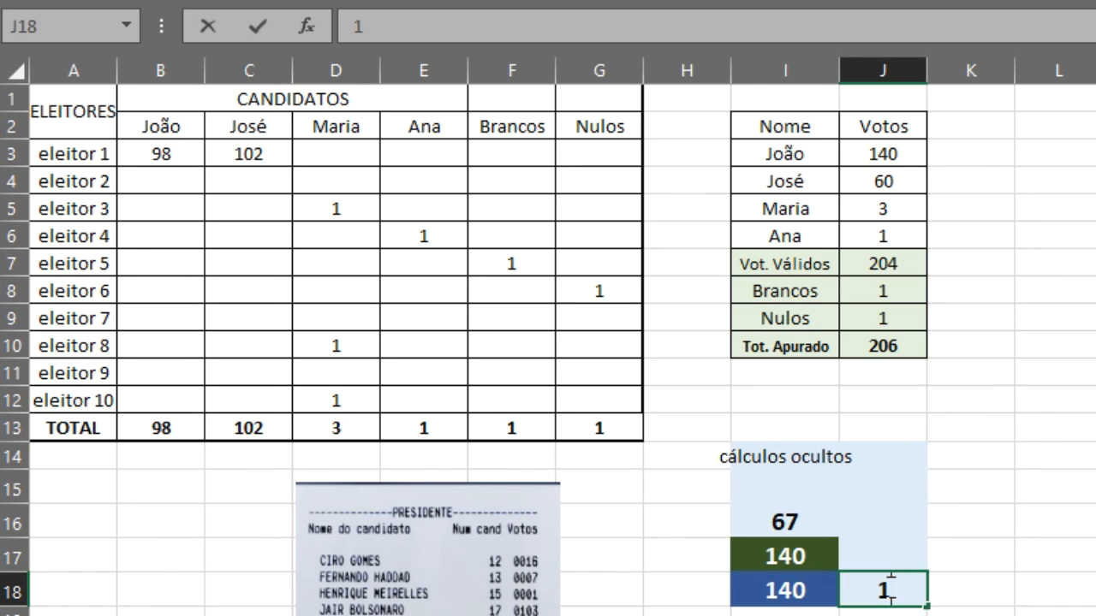
type("º candidato")
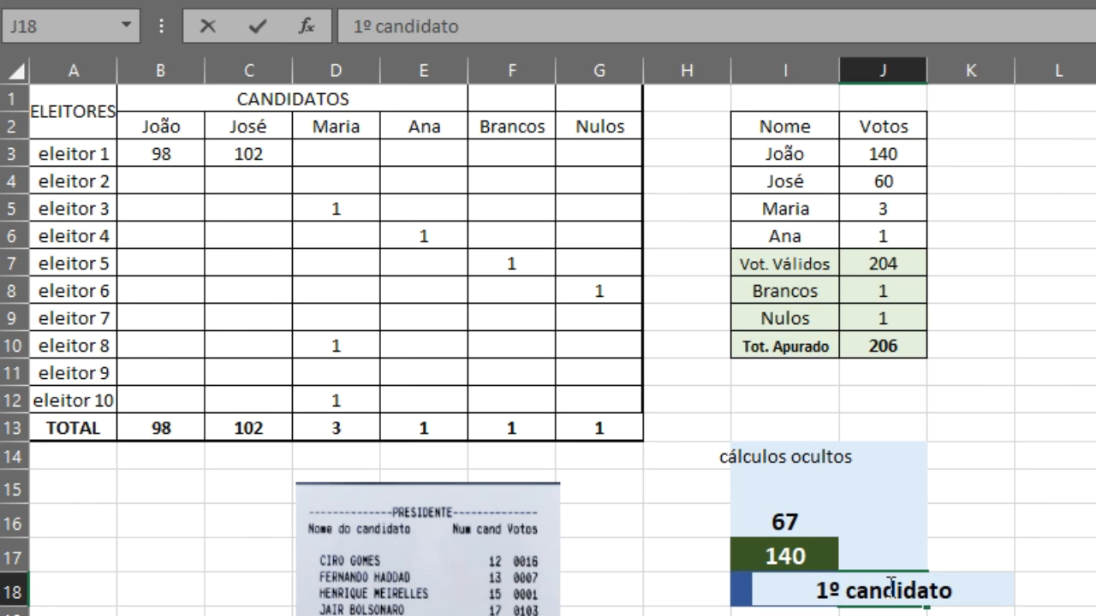
type(" sempre vence")
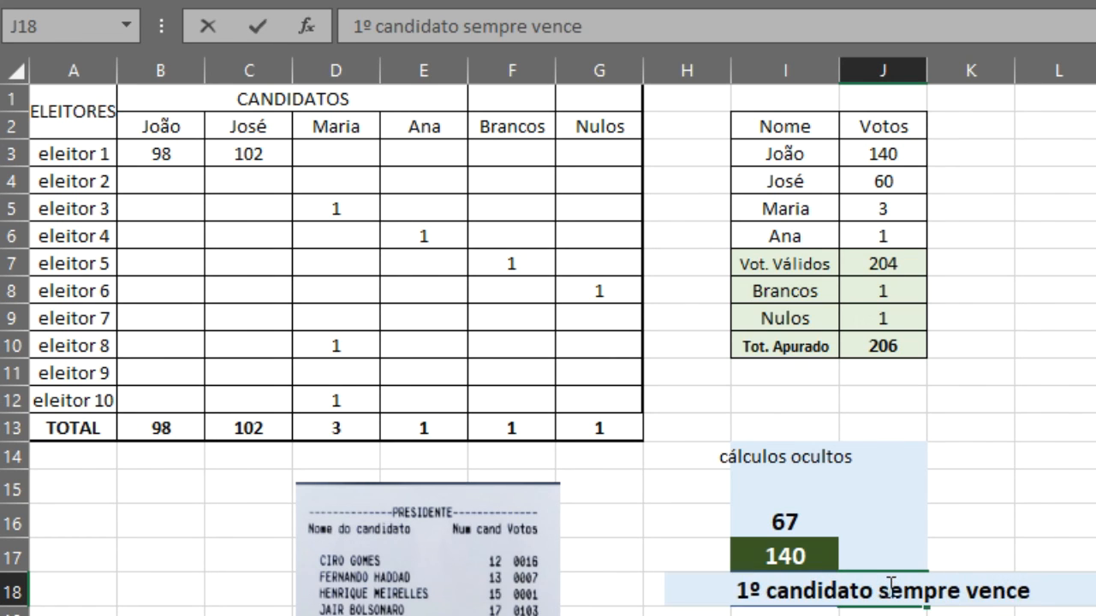
type(" o 2")
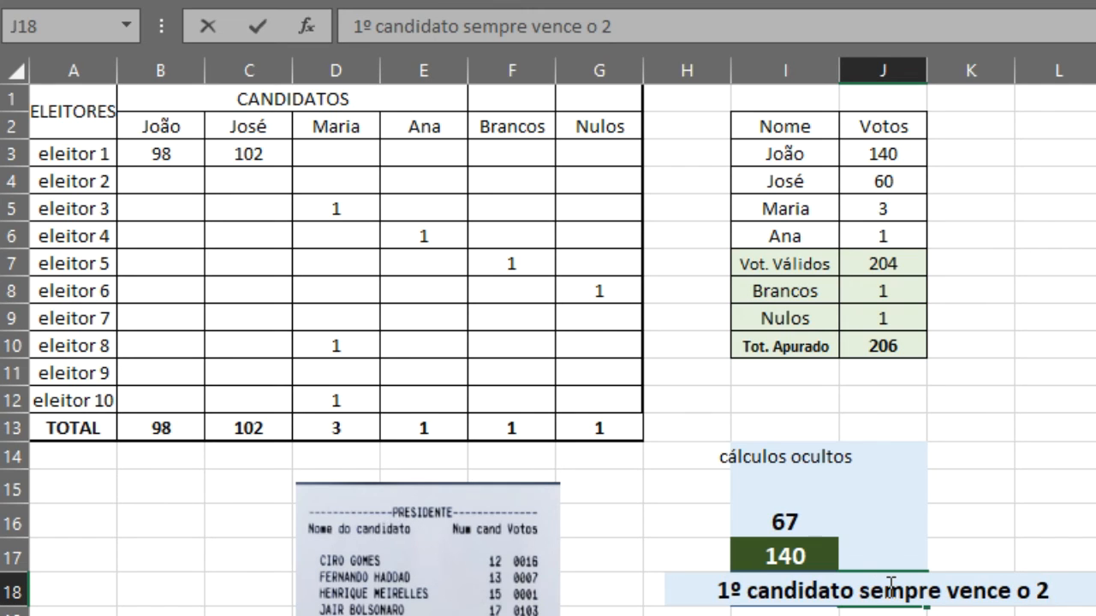
type("º")
key("Return")
Merge and centre the J18 label across J18:L18 and reduce its font size so the whole text fits.
left_click(888, 586)
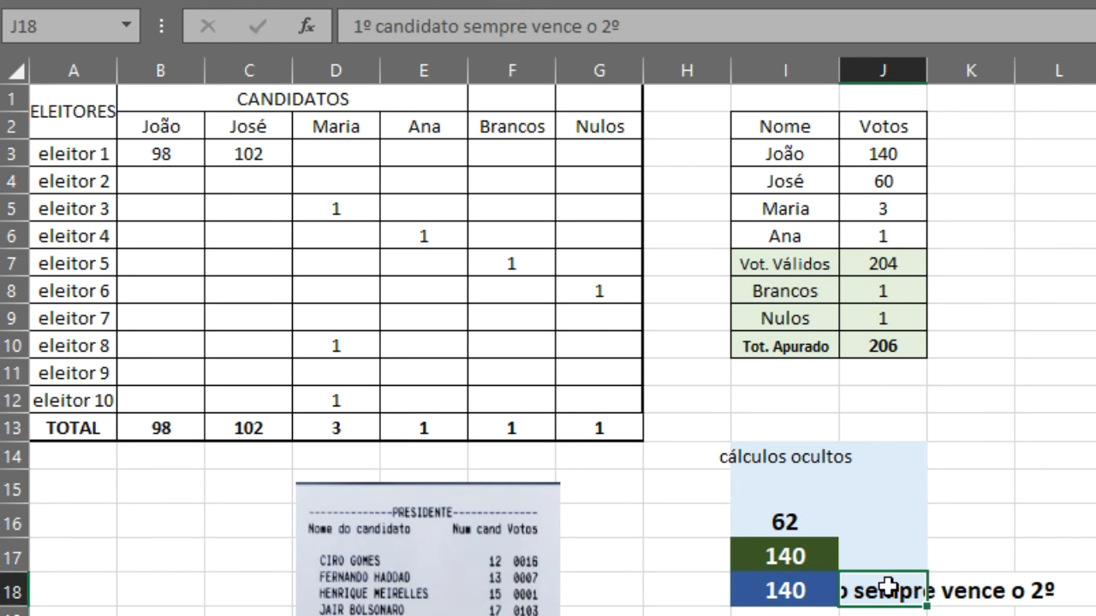
left_click_drag(888, 586, 1022, 587)
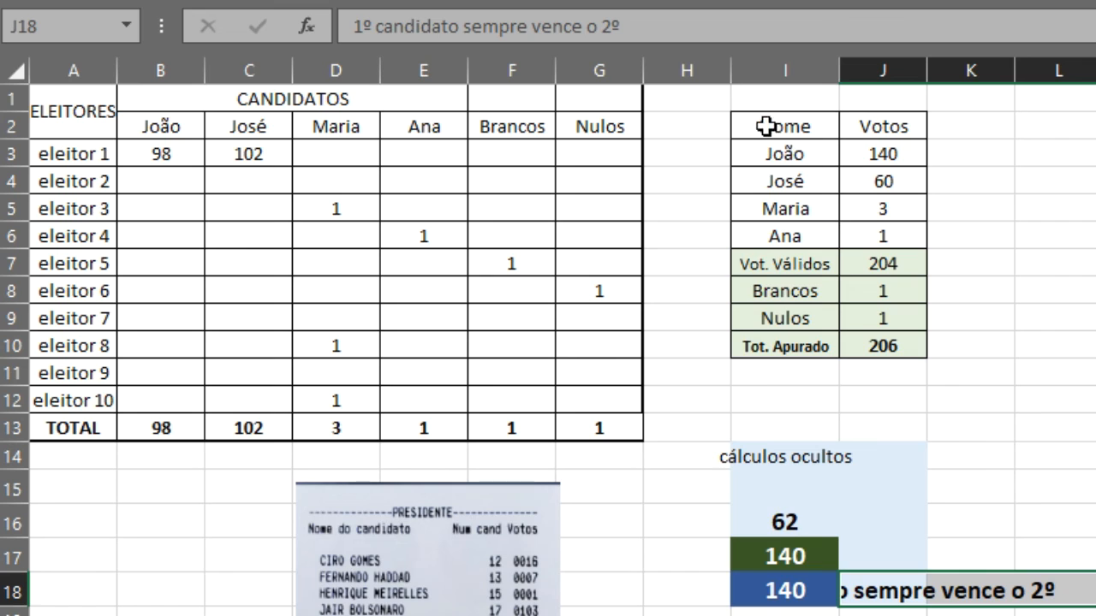
key("alt+h")
key("m")
key("c")
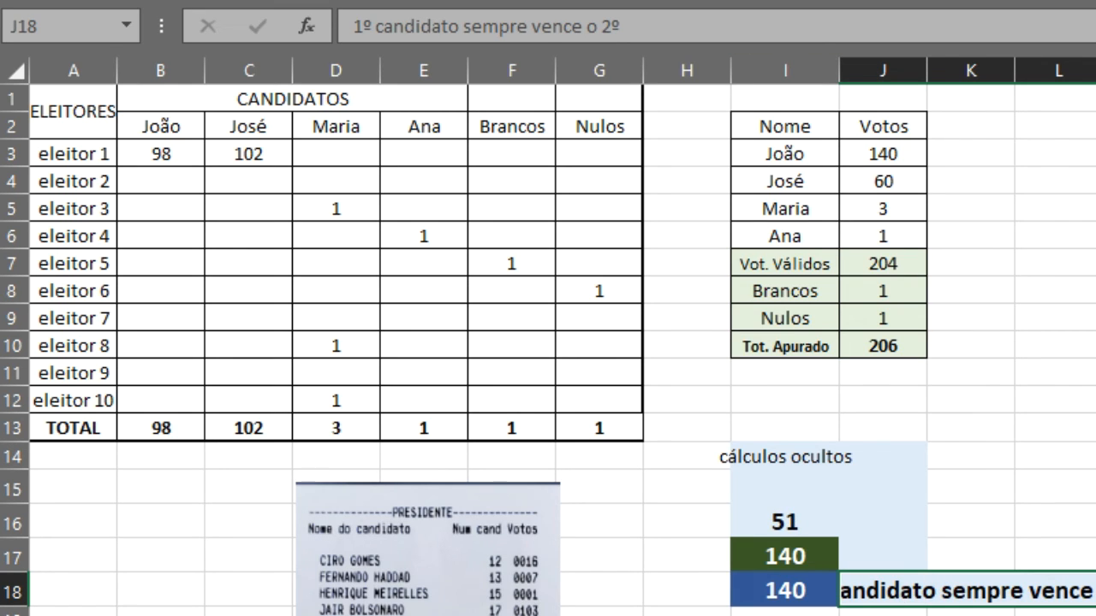
key("alt+h")
key("f")
key("k")
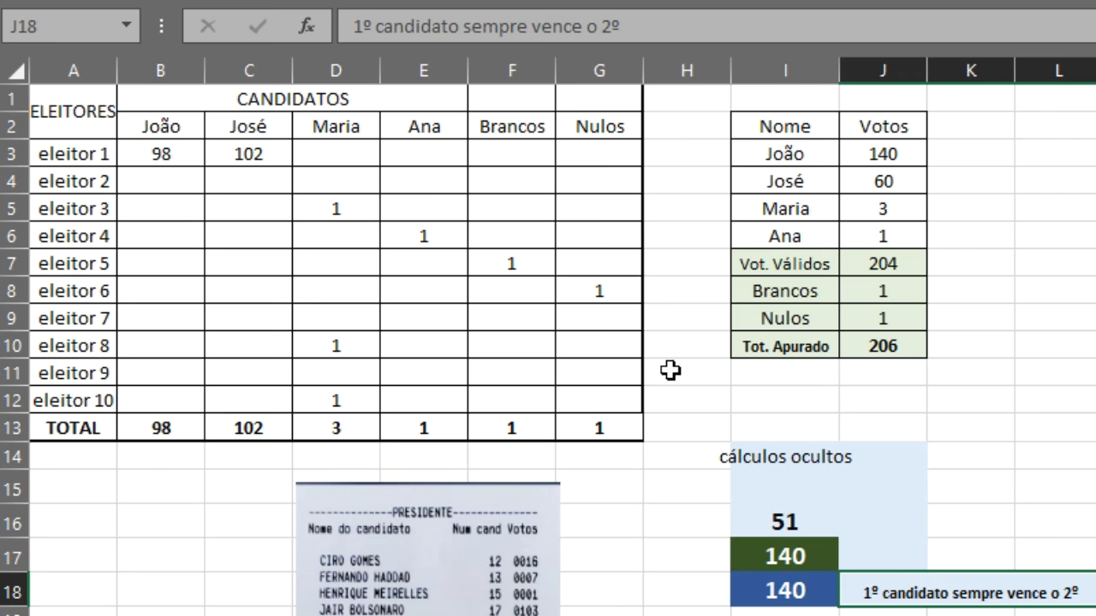
left_click(910, 555)
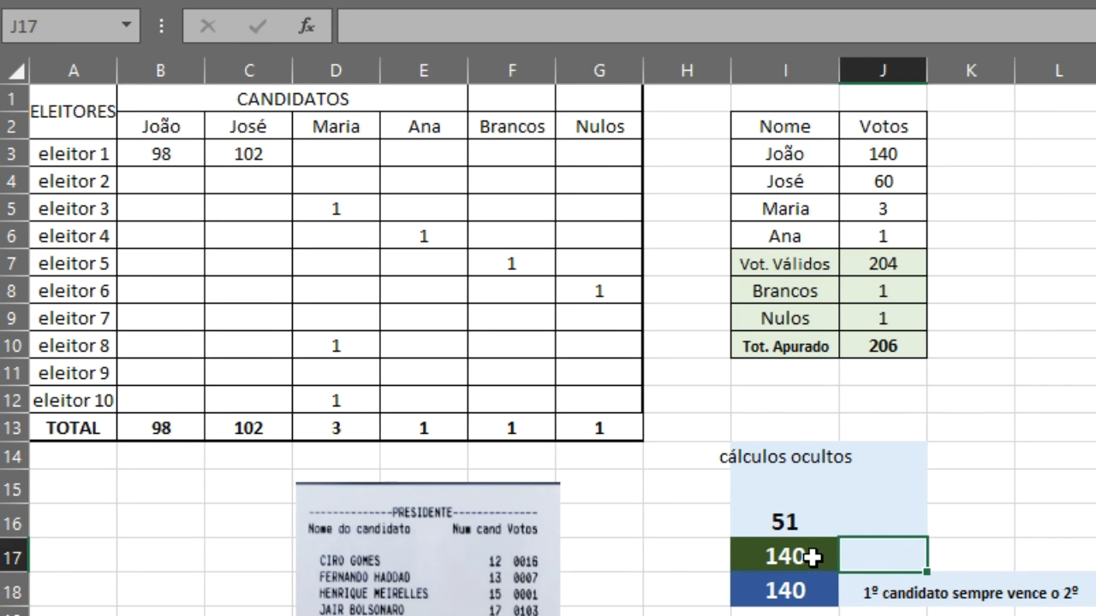
Enter the label "arredondamento" in J17, beside the rounding calculation.
type("arredonda")
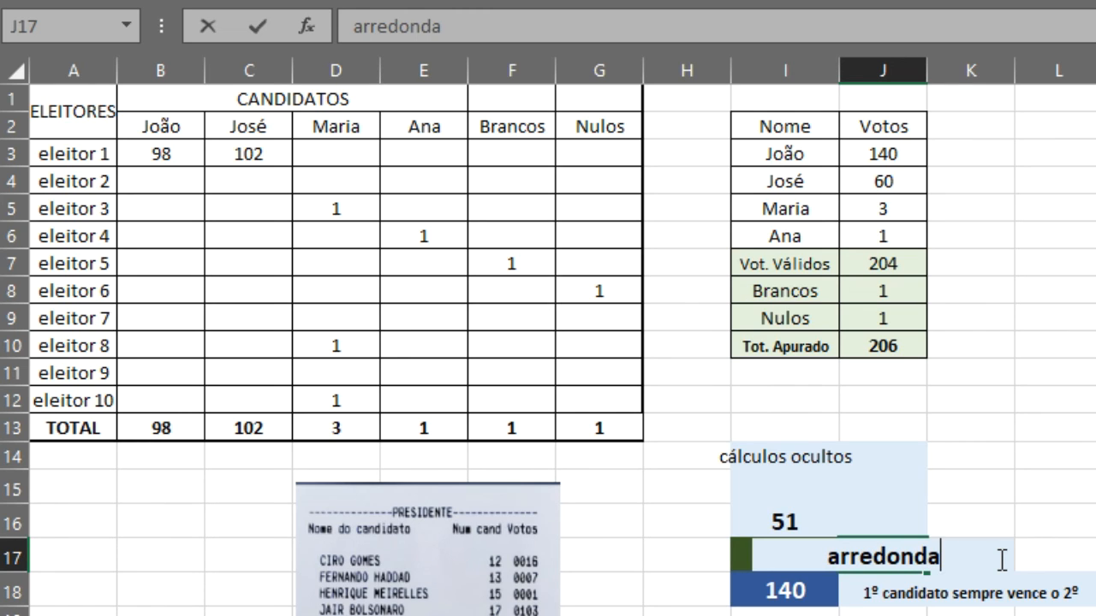
key("Return")
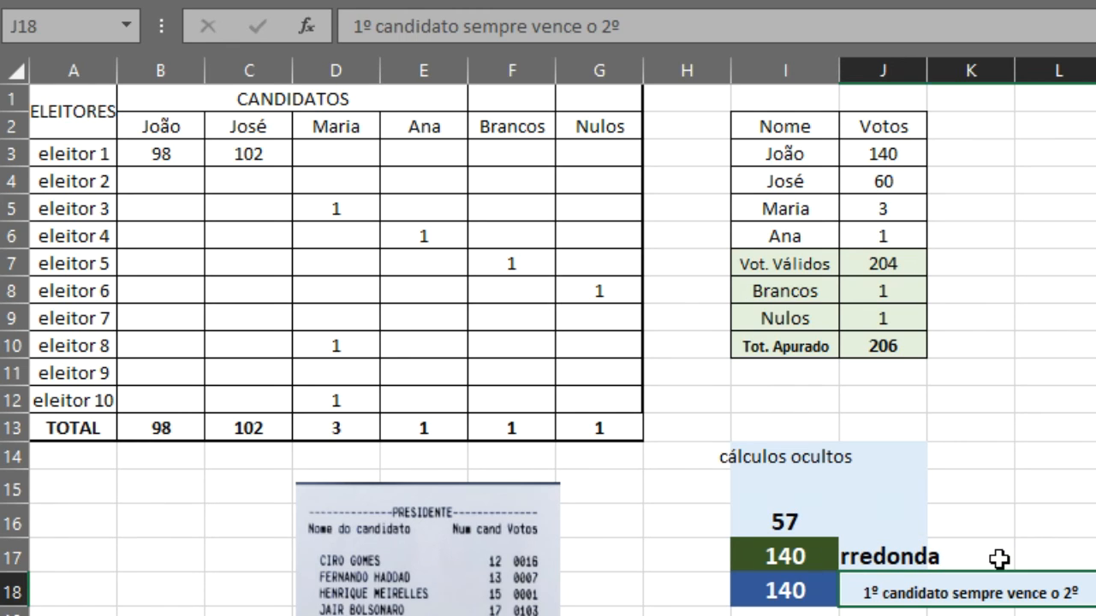
double_click(905, 557)
type("mento")
key("Return")
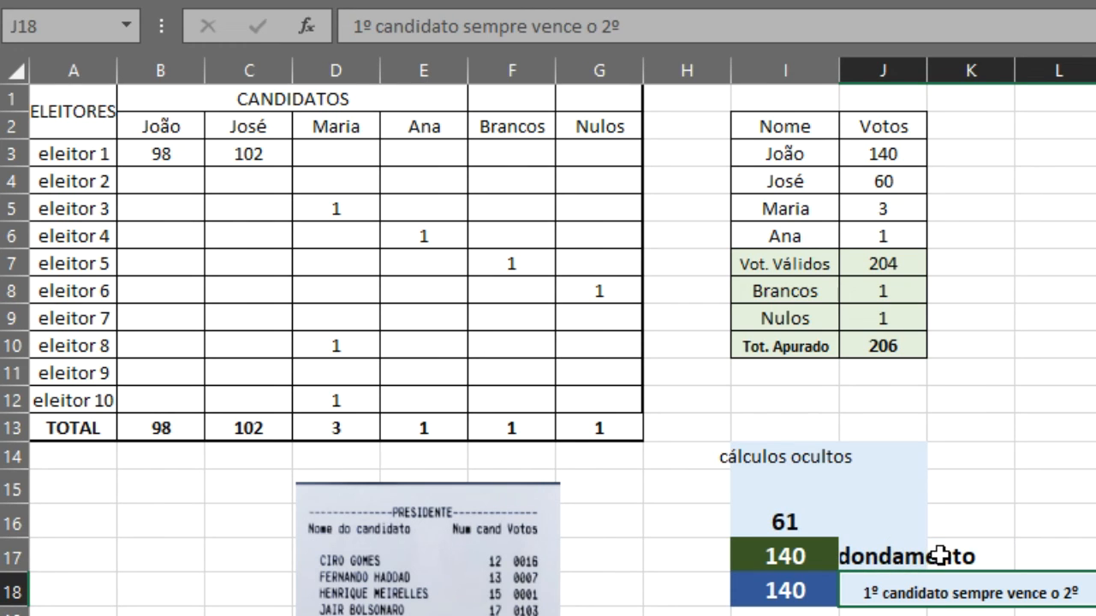
Merge and centre the "arredondamento" label across J17:L17 and reduce its font size to match the label below.
left_click(903, 557)
key("shift+Right")
key("shift+Right")
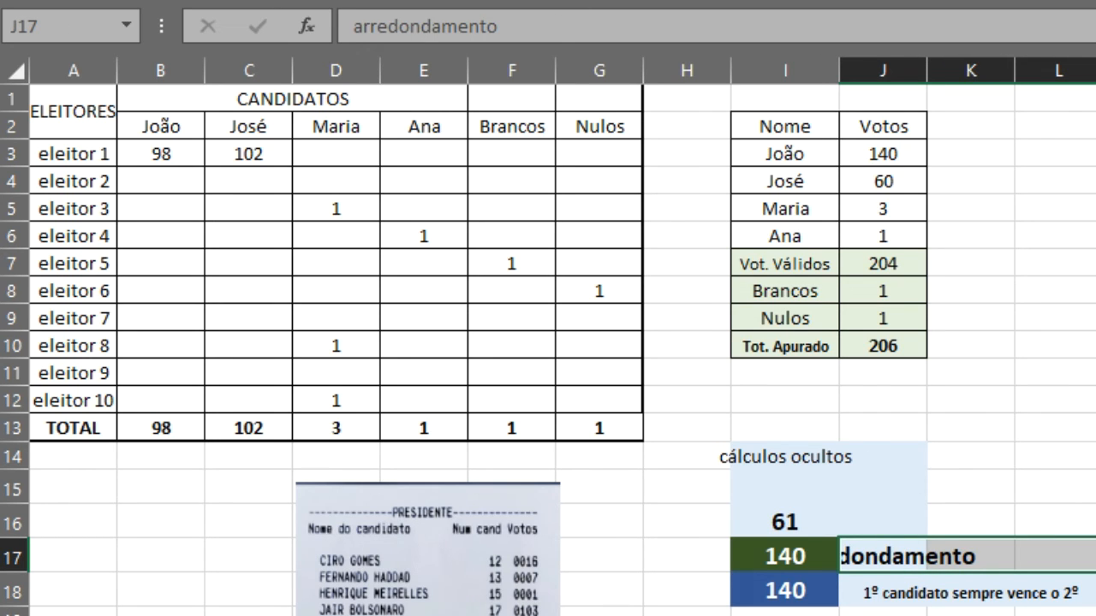
key("alt+h")
key("m")
key("c")
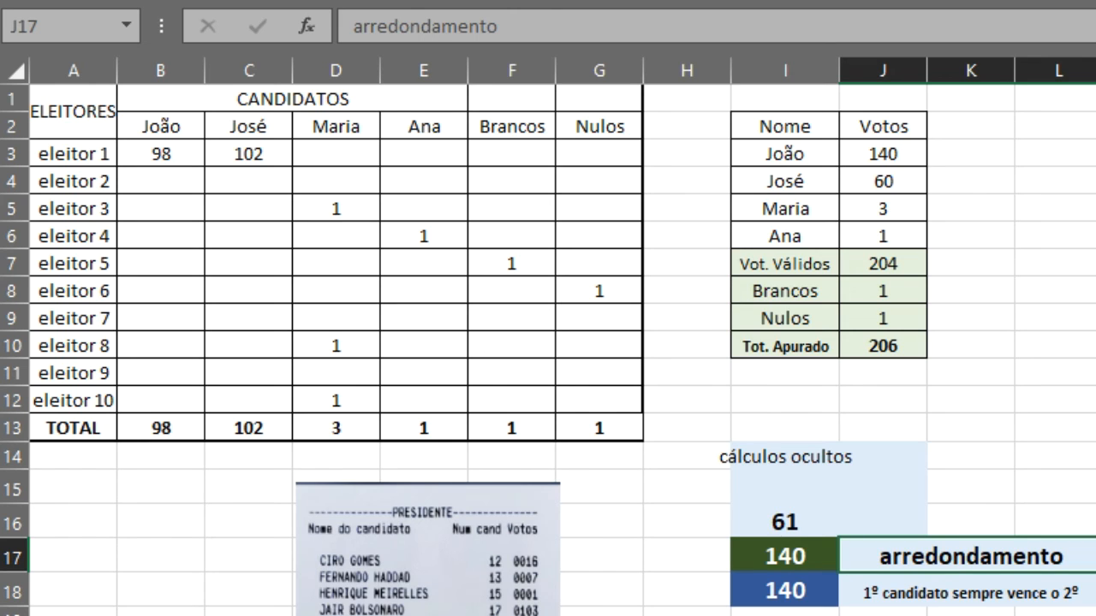
key("Return")
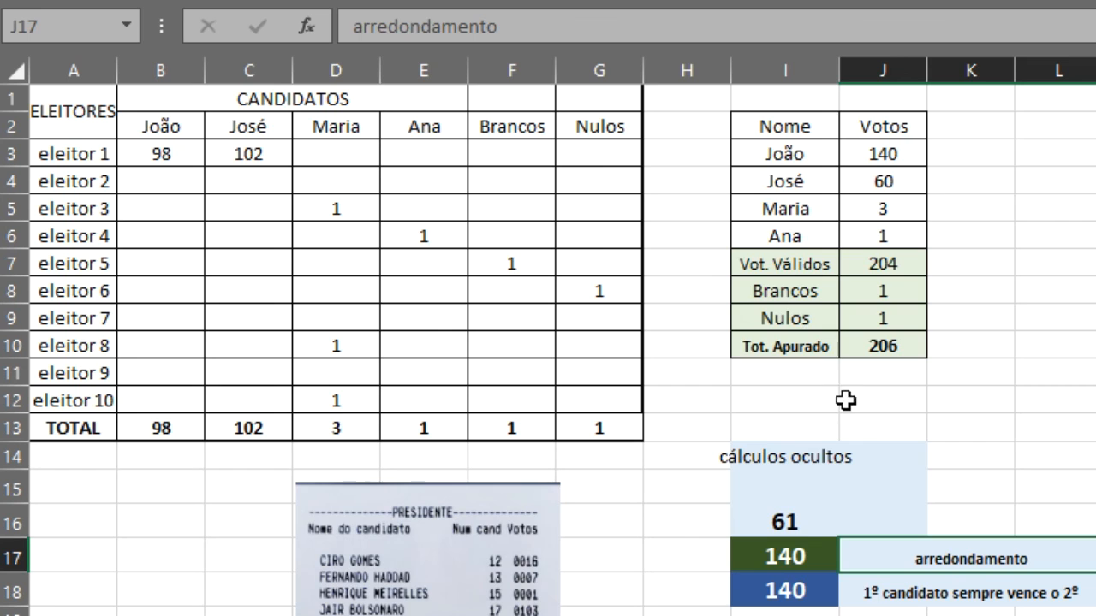
Merge and centre J16:L16 in the same style as the labels below and enter "aleatório" there.
left_click(875, 515)
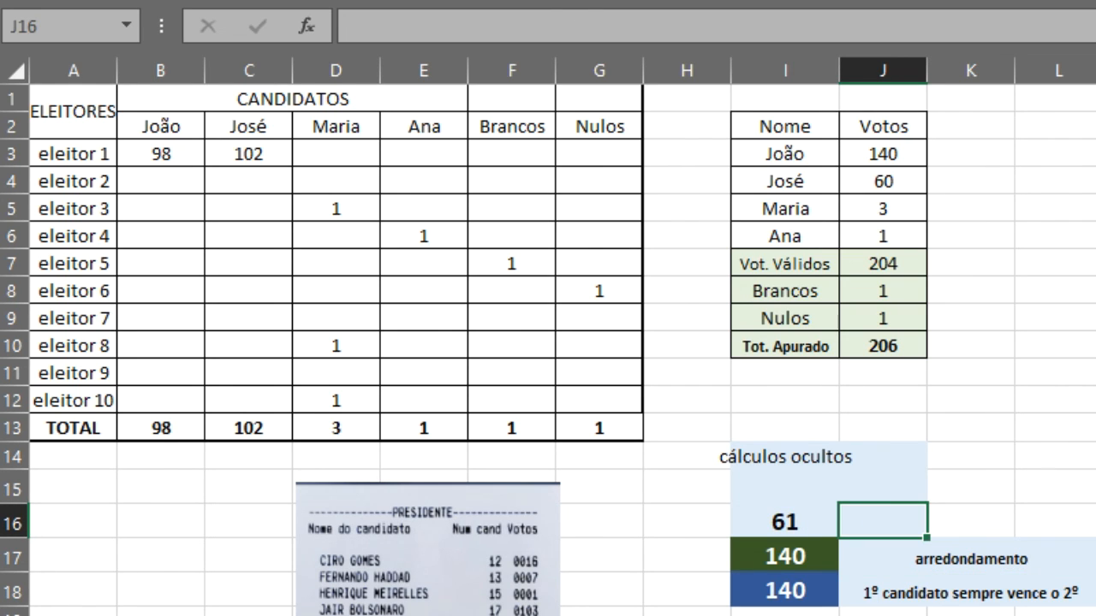
key("shift+Right")
key("shift+Right")
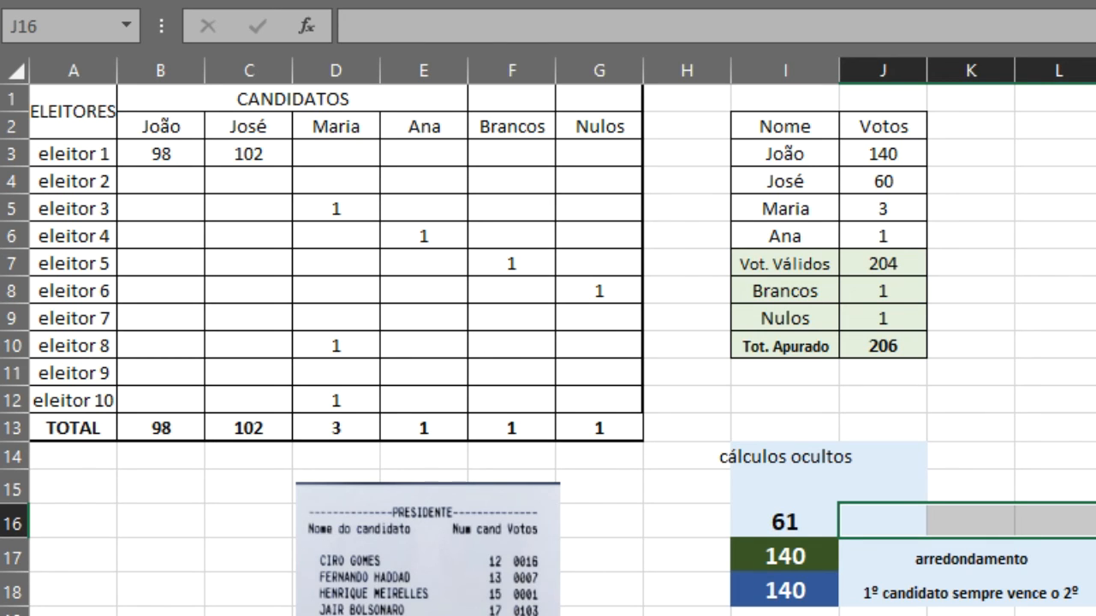
key("F4")
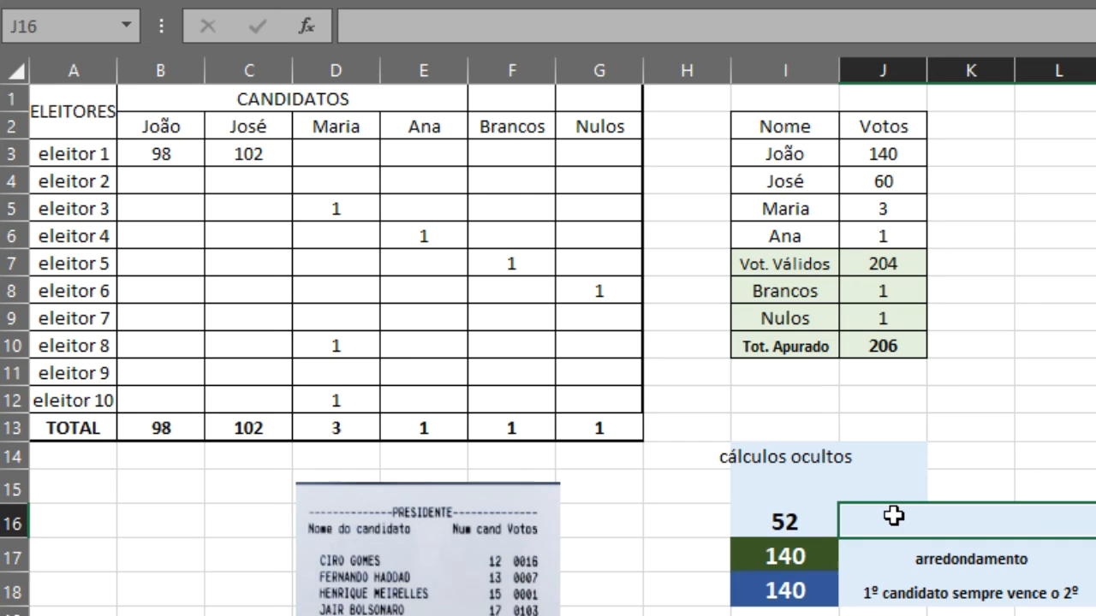
type("aleatório")
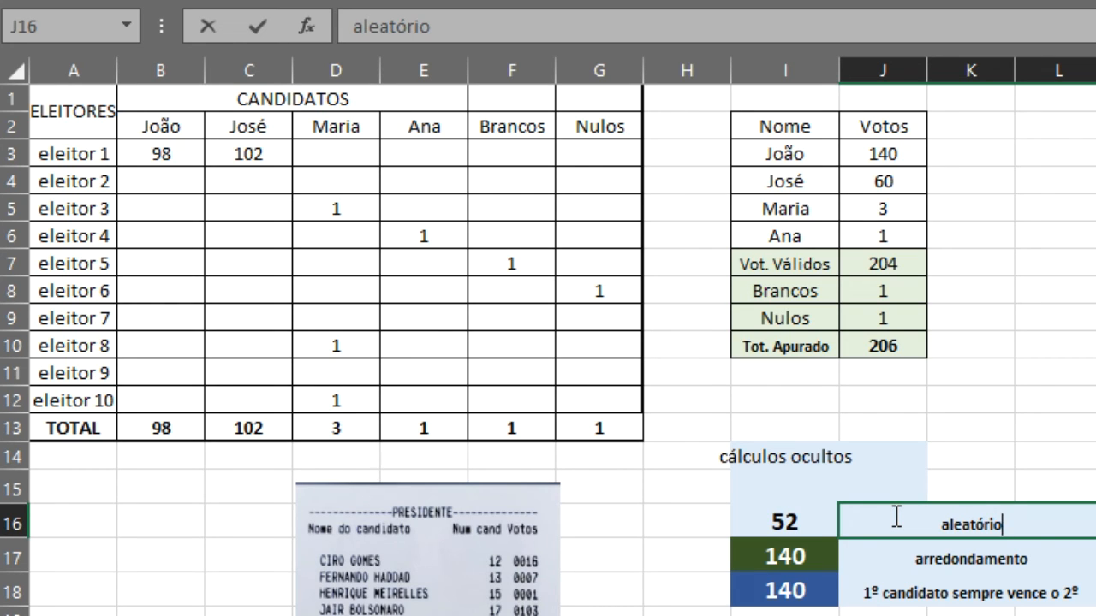
key("Return")
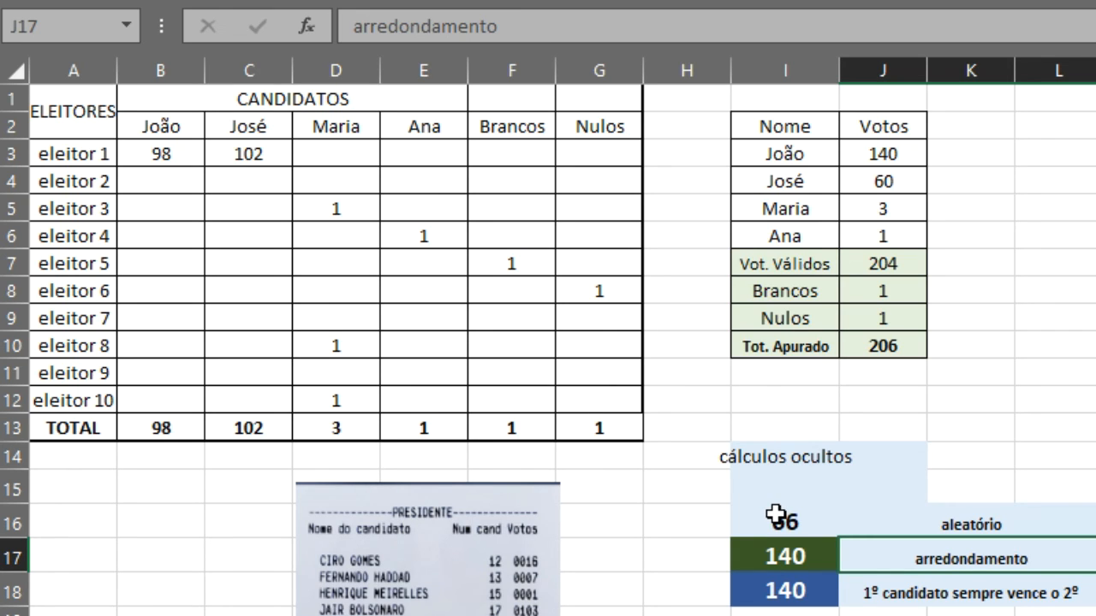
Review the random-number formula and its lower and upper limits in I16.
double_click(819, 518)
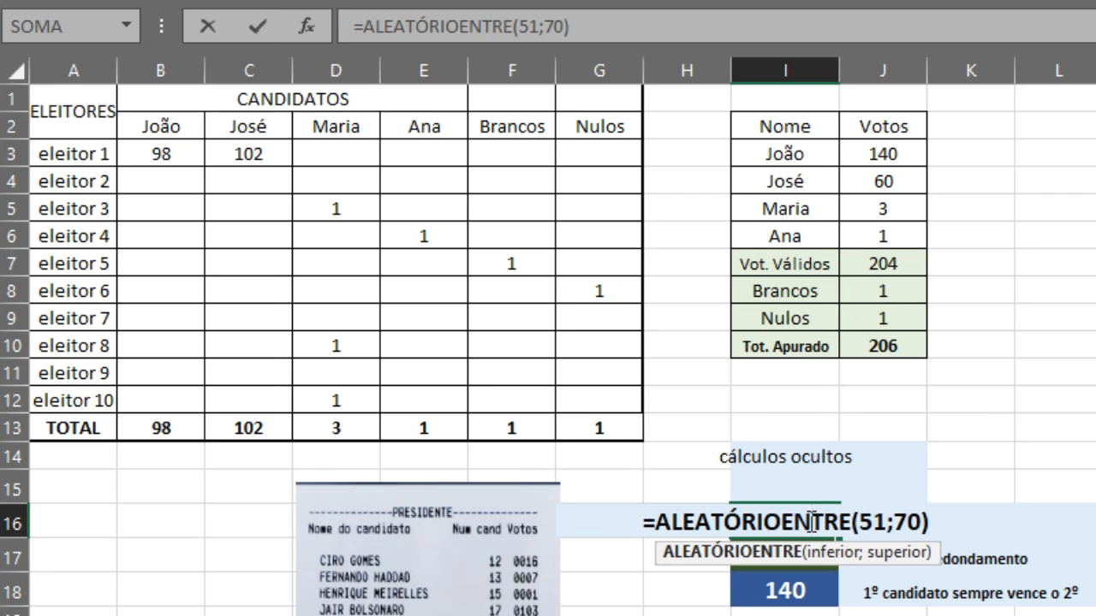
key("Return")
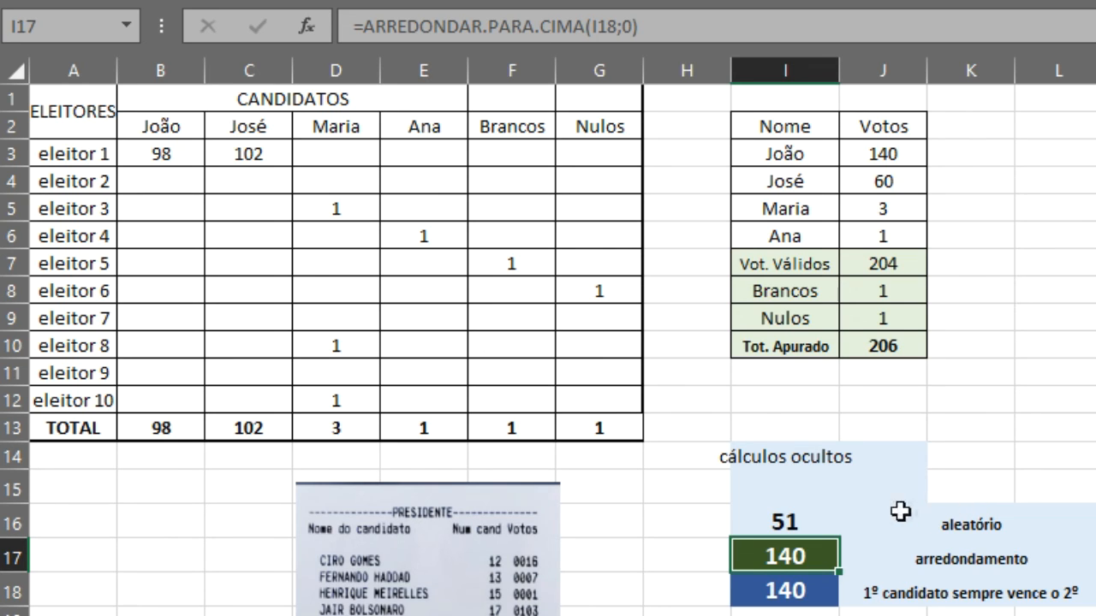
left_click(796, 520)
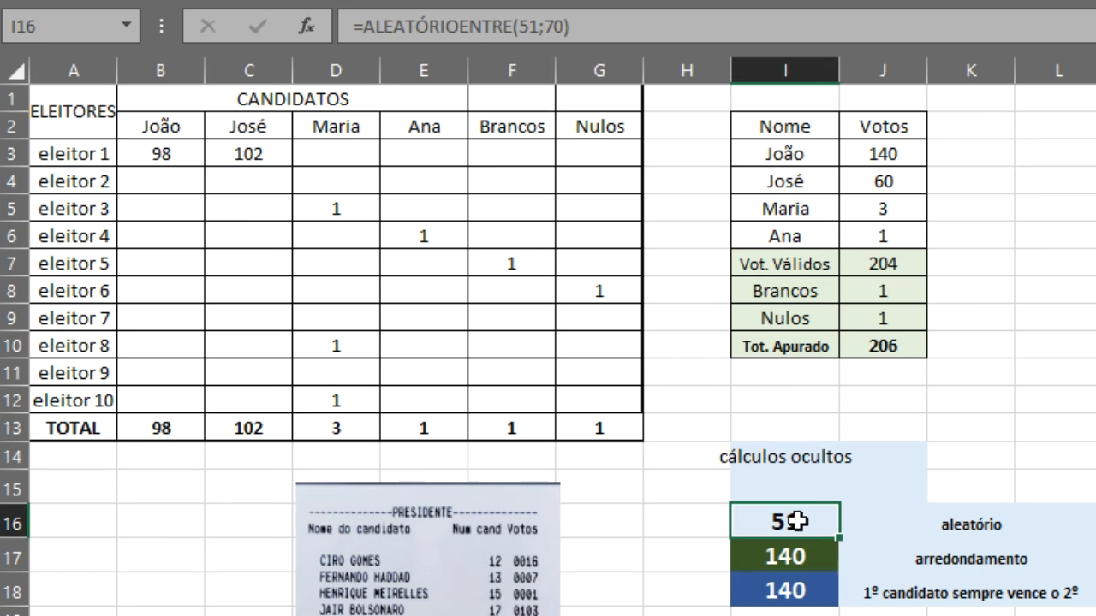
Replace the fixed 0,7 factor in I18 with the random percentage, making the formula =(B13+C13)*(I16*0,01).
left_click(790, 590)
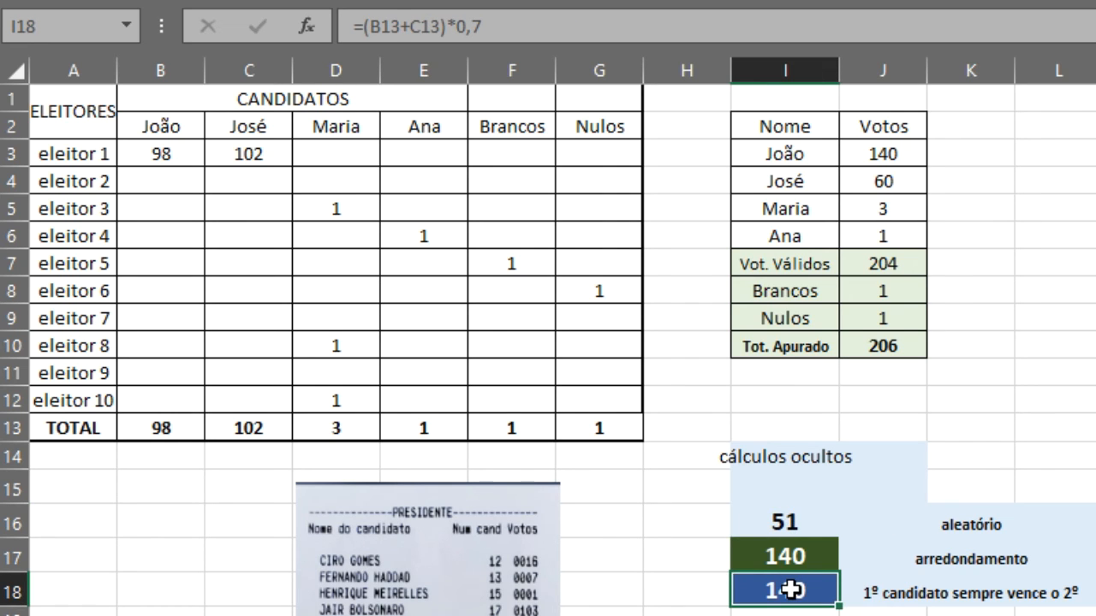
double_click(790, 590)
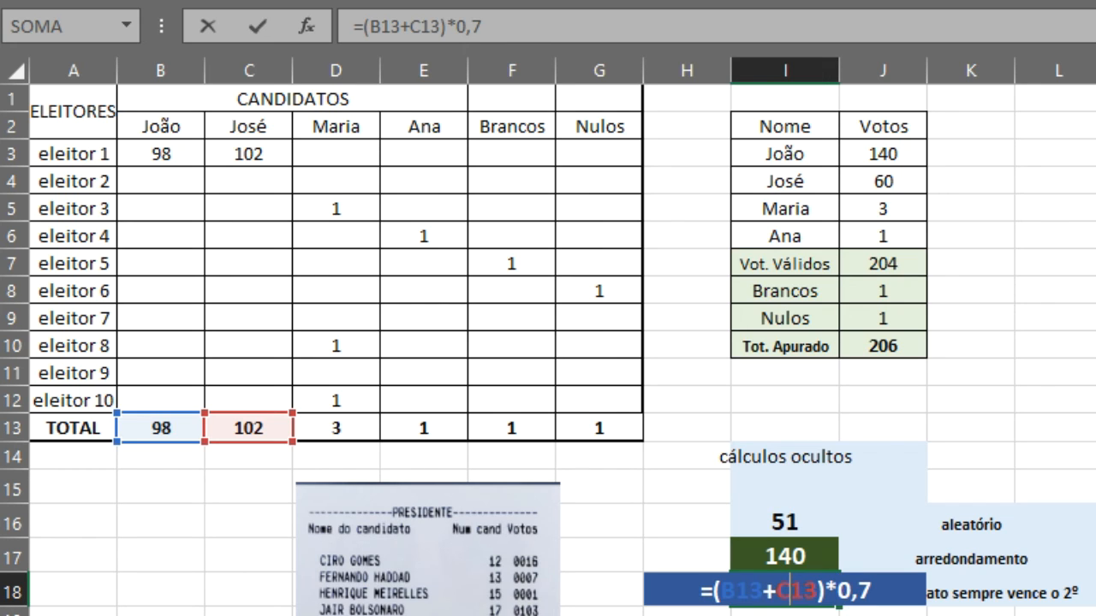
key("Escape")
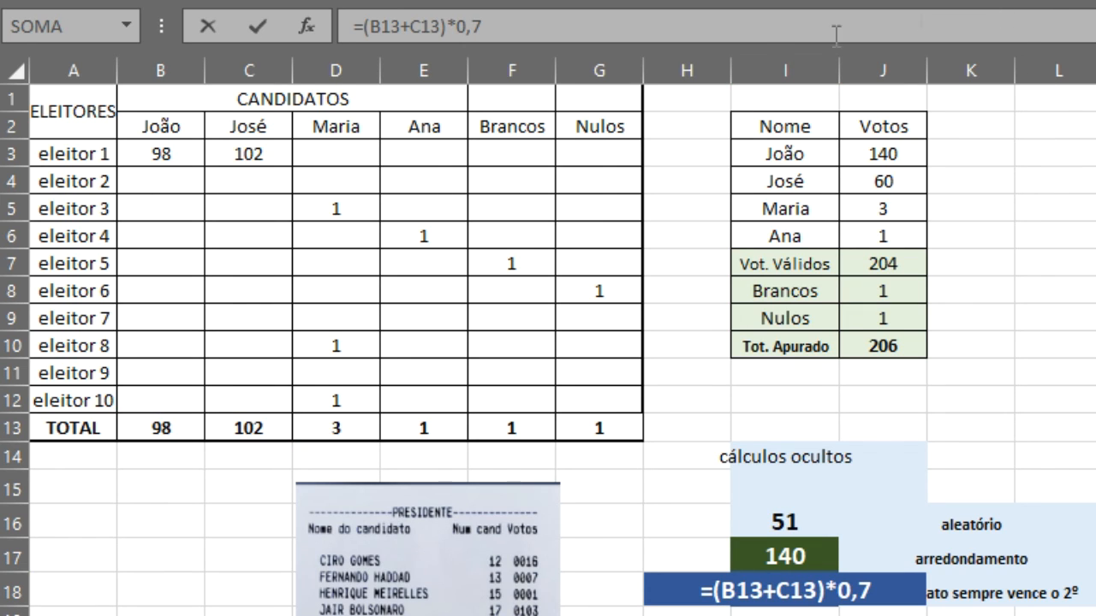
double_click(875, 590)
key("BackSpace")
key("BackSpace")
key("BackSpace")
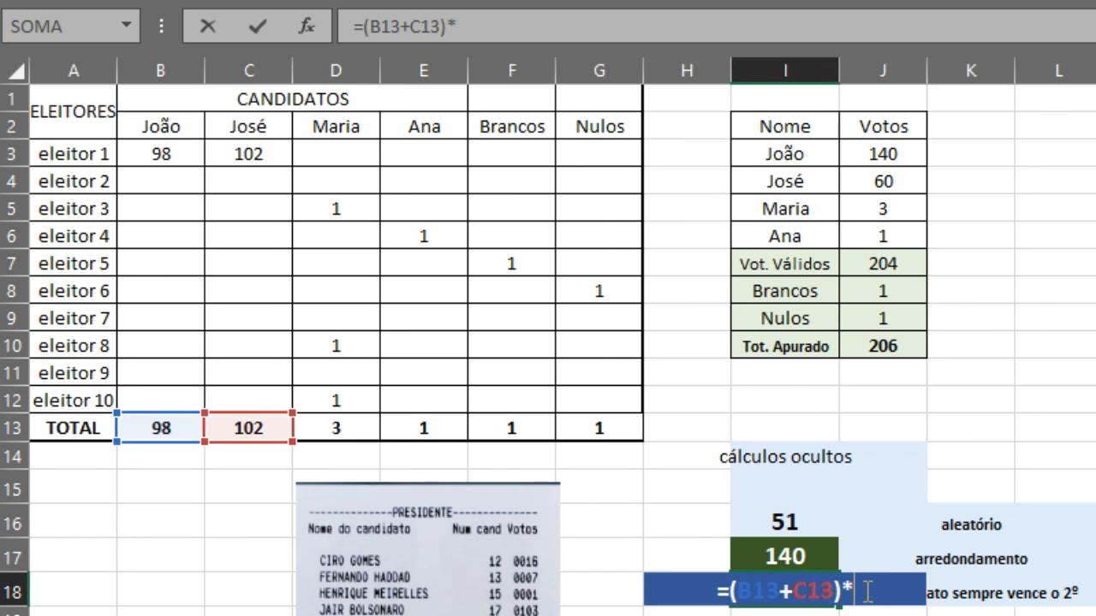
type("(")
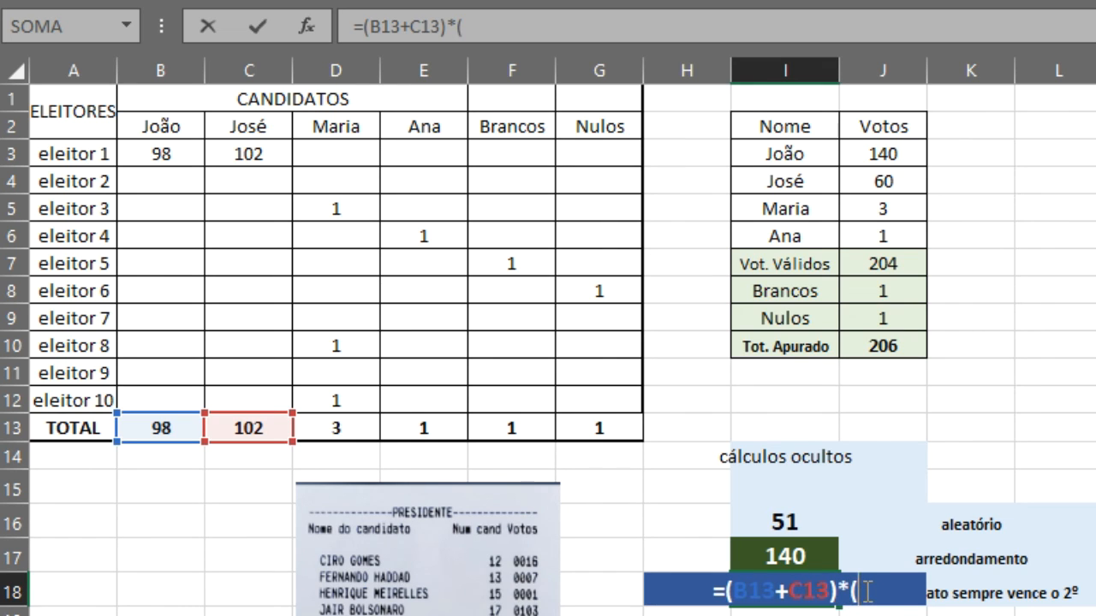
type("i16")
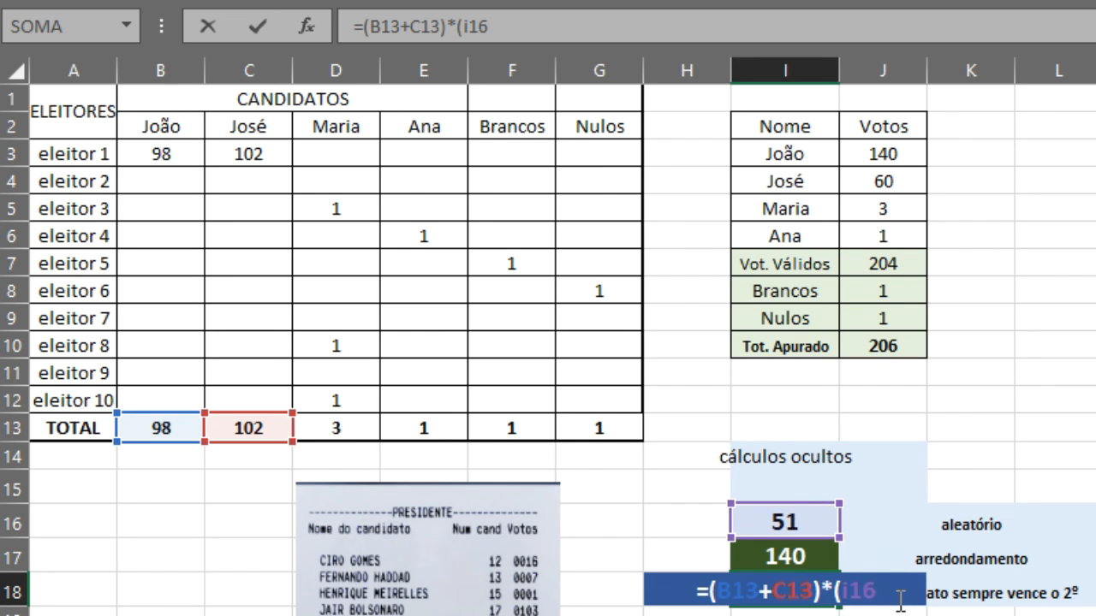
type("*0")
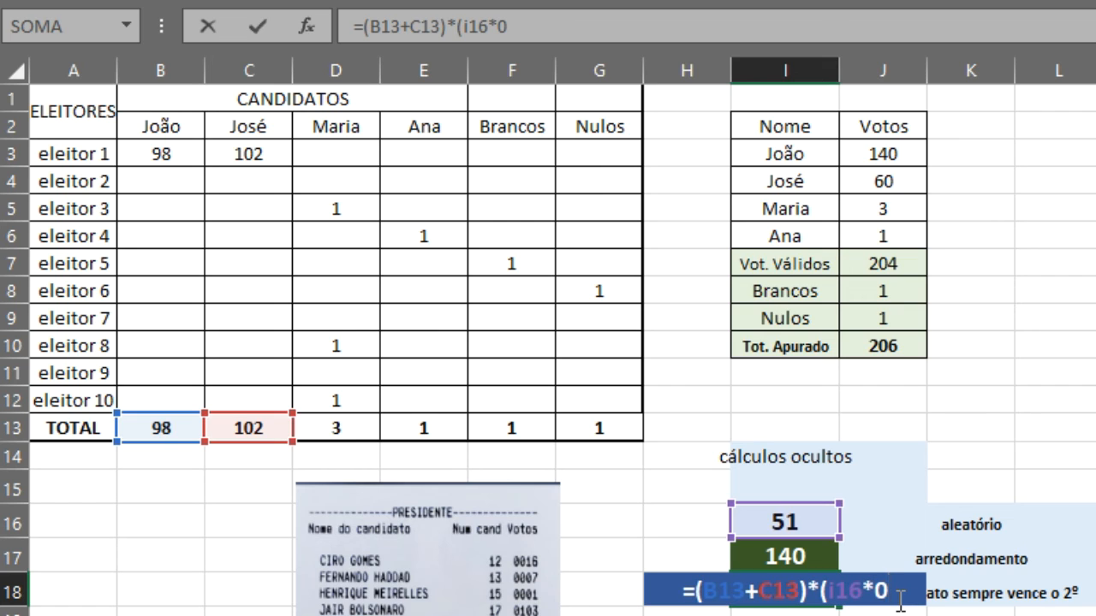
type(",01")
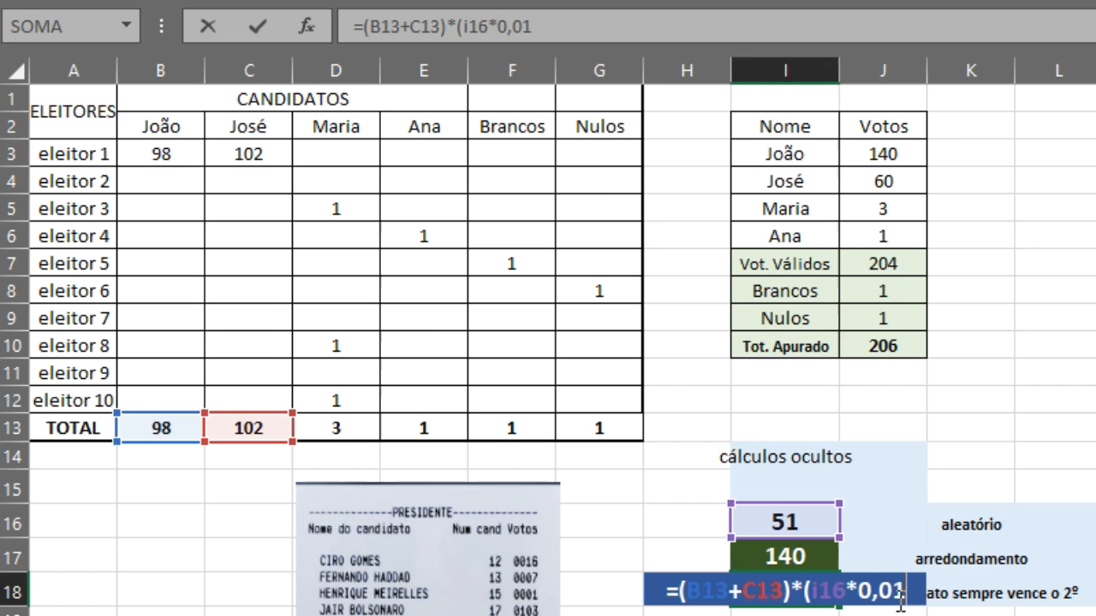
type(")")
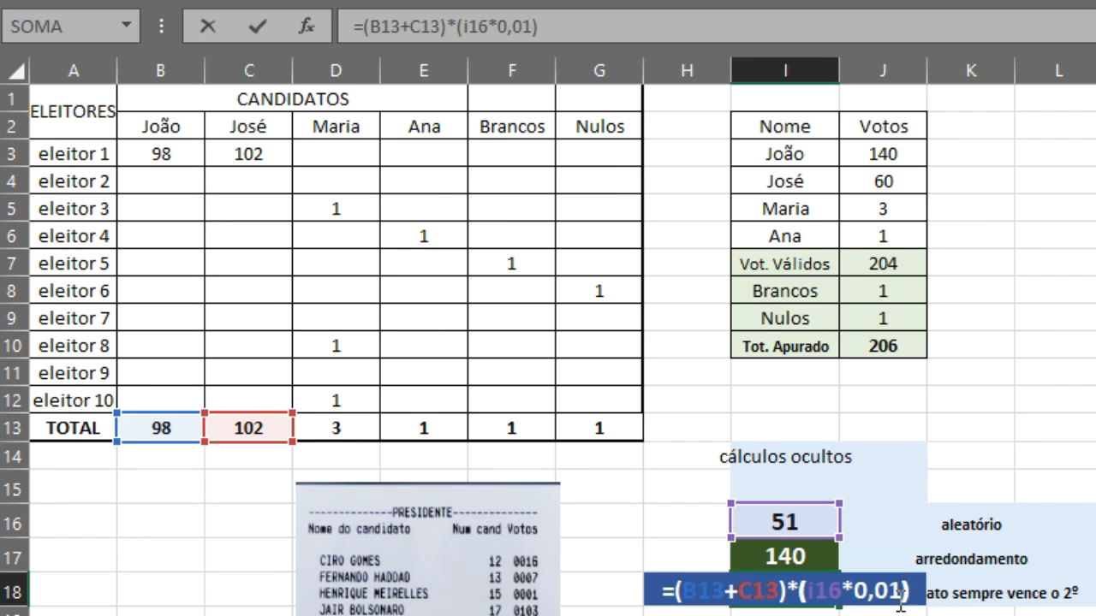
key("Return")
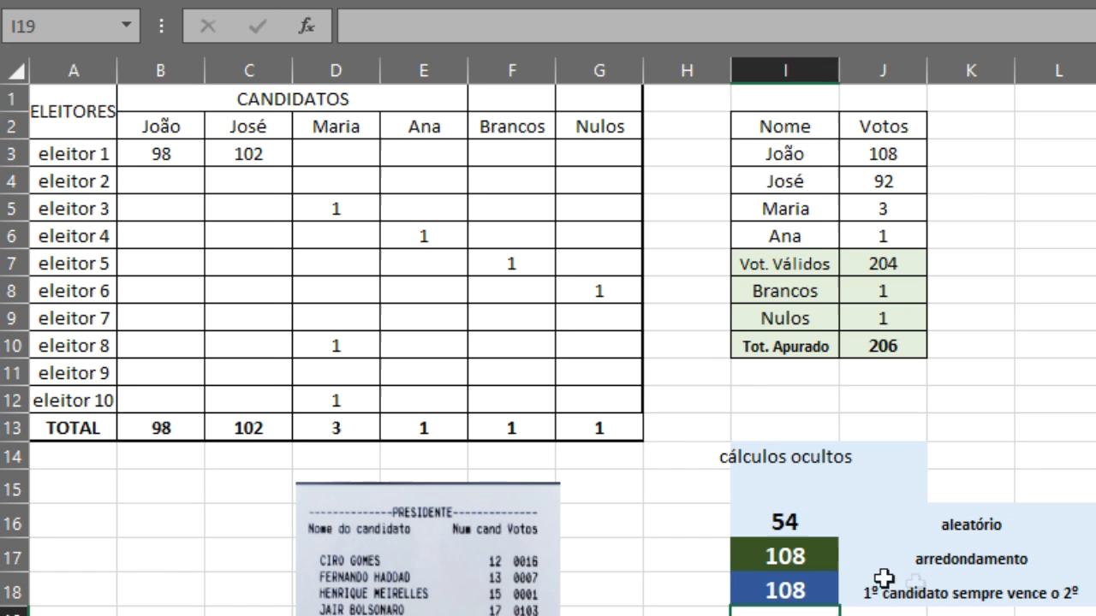
Check the I18 formula and re-enter the I16 formula unchanged twice to recalculate the random vote split.
left_click(796, 590)
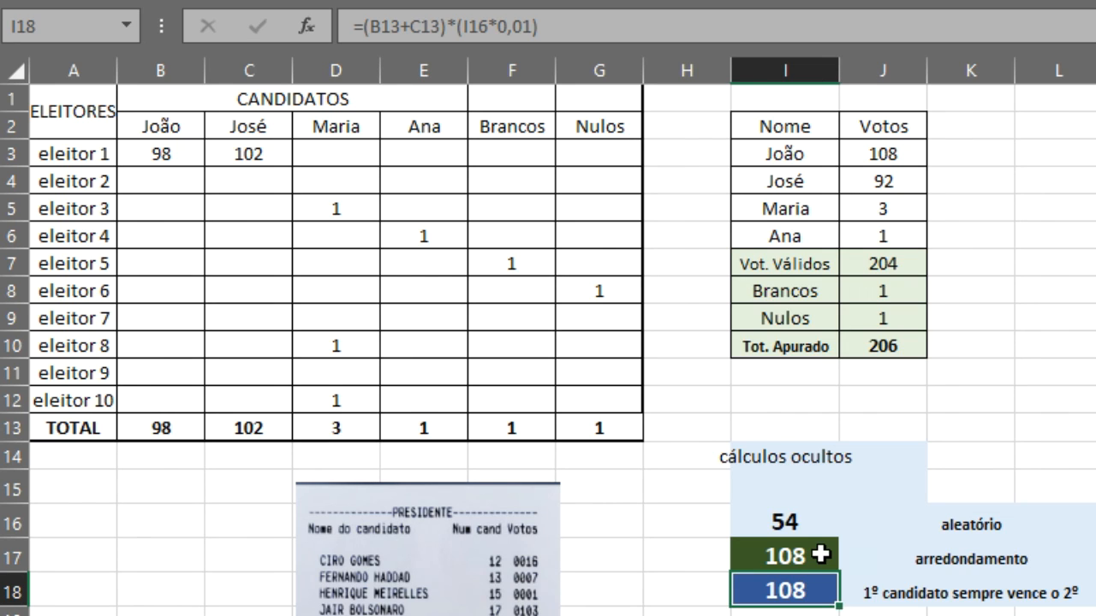
left_click(798, 518)
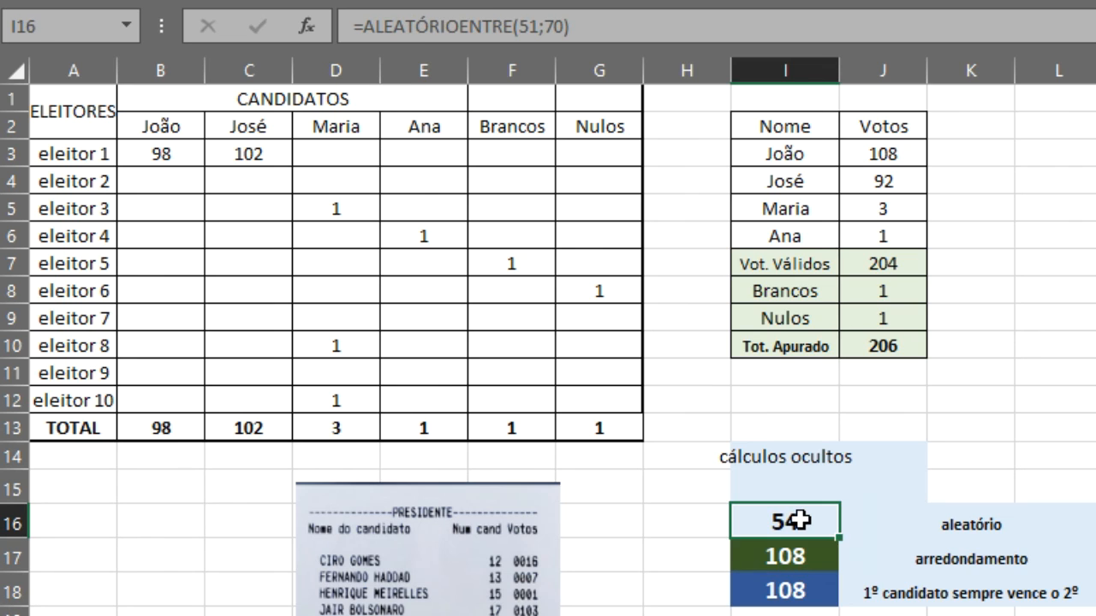
double_click(797, 519)
key("Return")
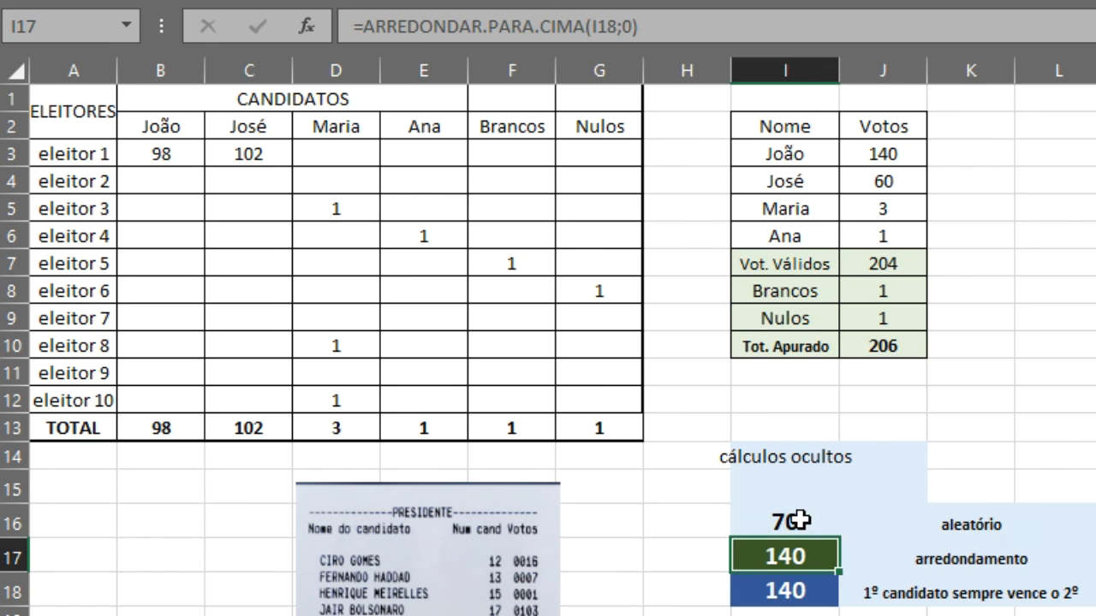
double_click(798, 519)
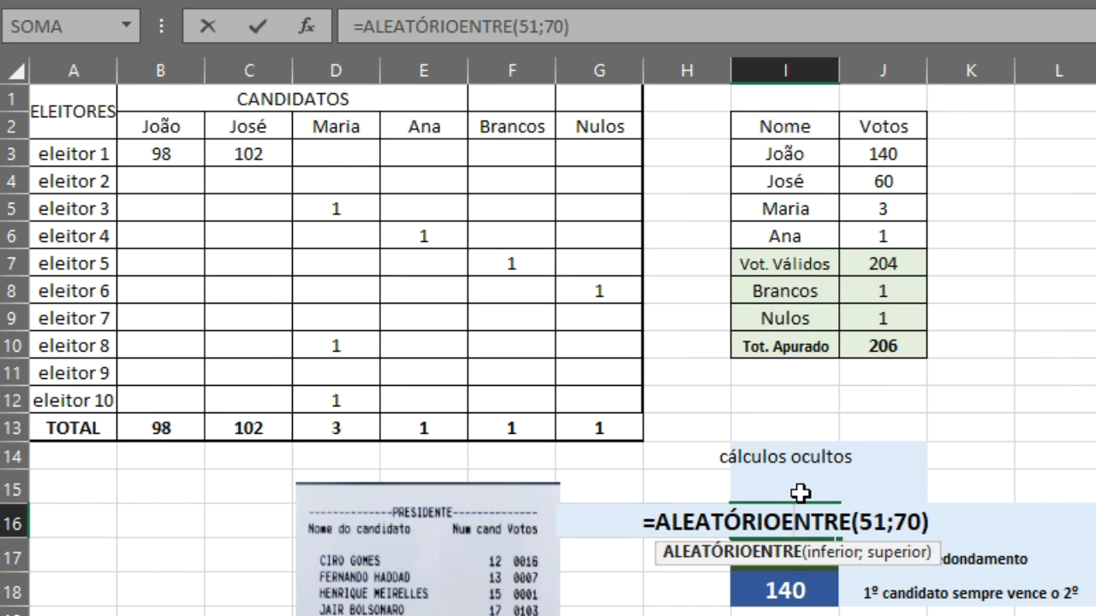
key("Return")
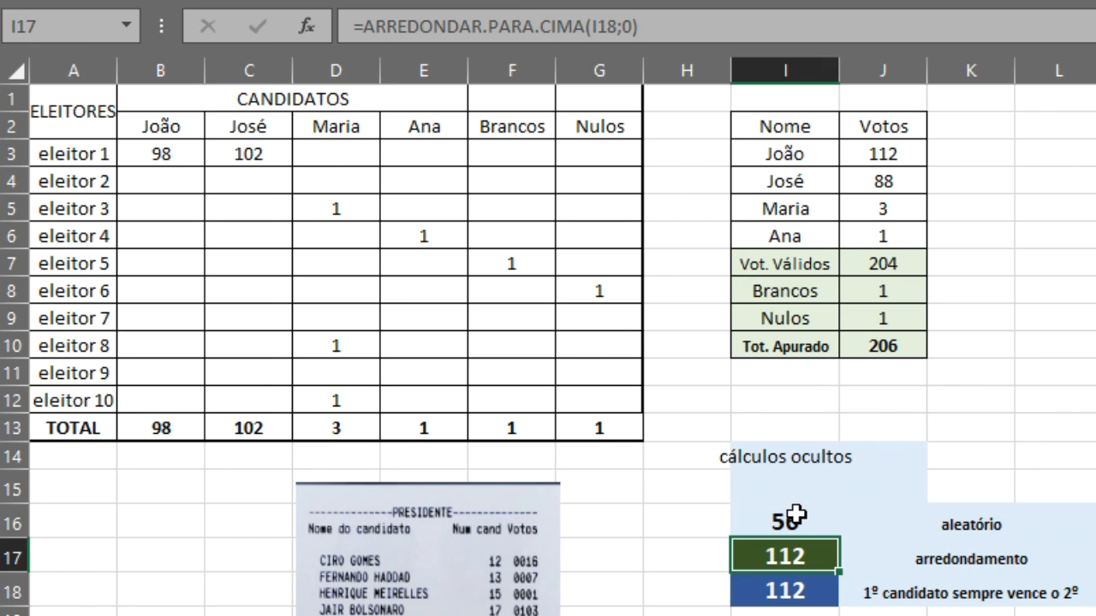
Clear all test votes from the voter table by deleting the contents of C3, B3 and D5:G12.
left_click(254, 152)
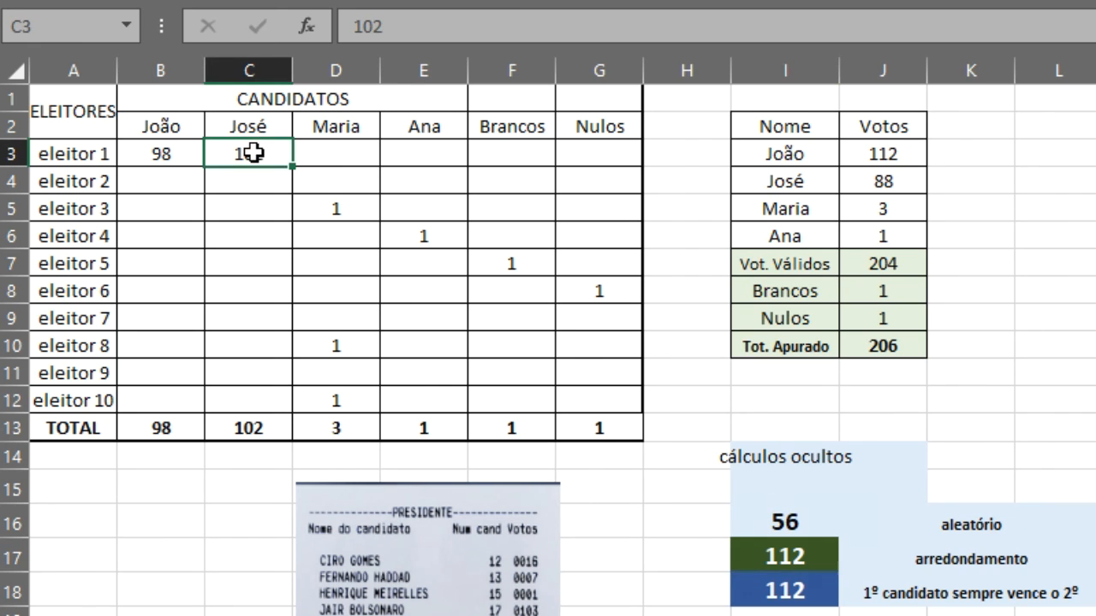
key("Delete")
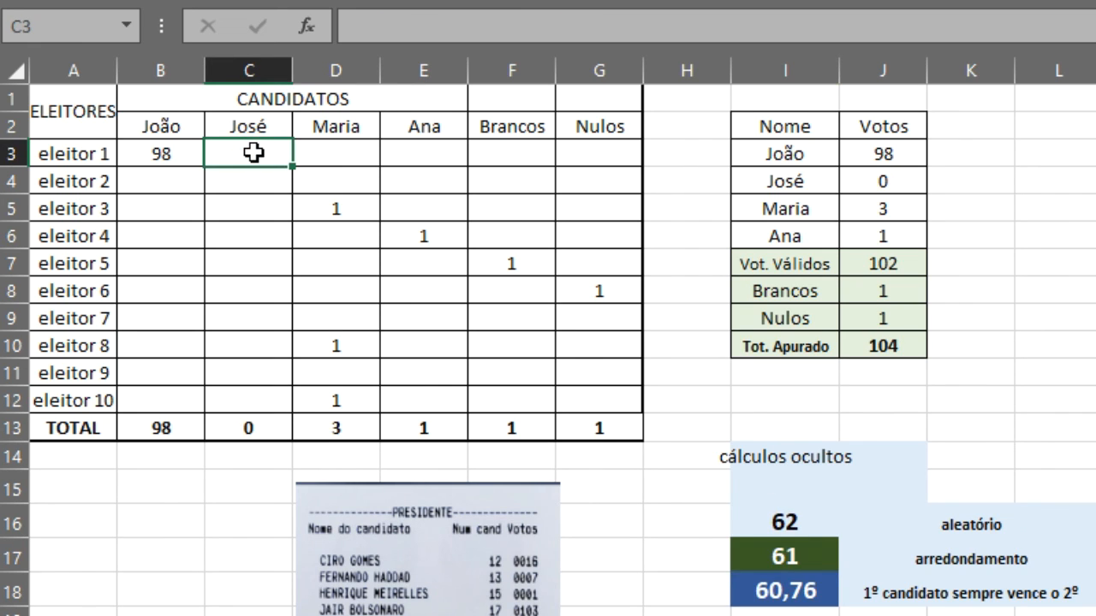
key("Left")
key("Delete")
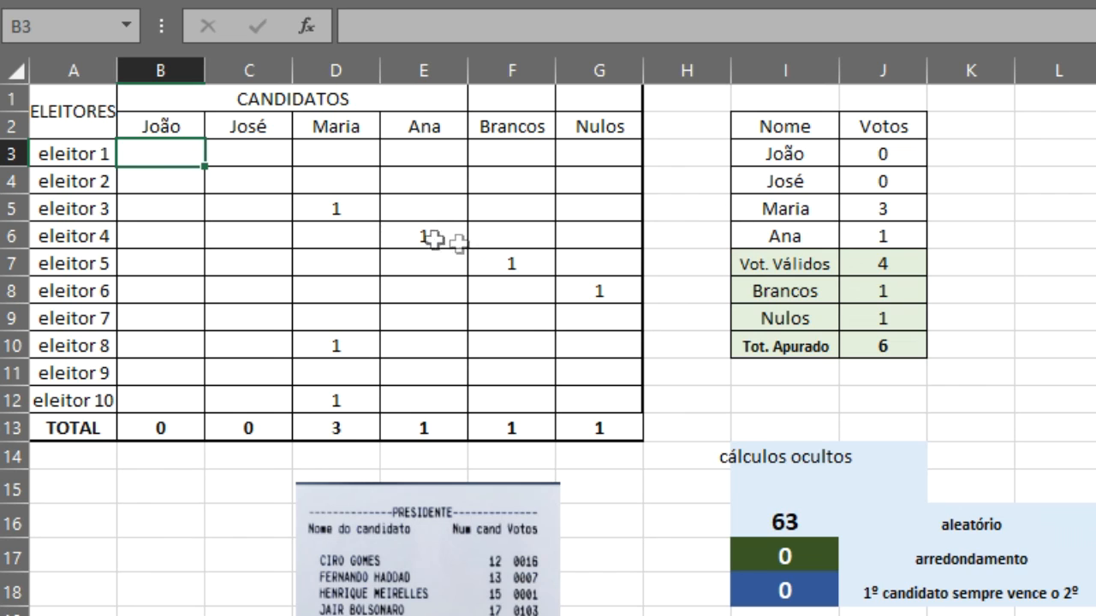
left_click(365, 212)
left_click_drag(365, 212, 573, 392)
key("Delete")
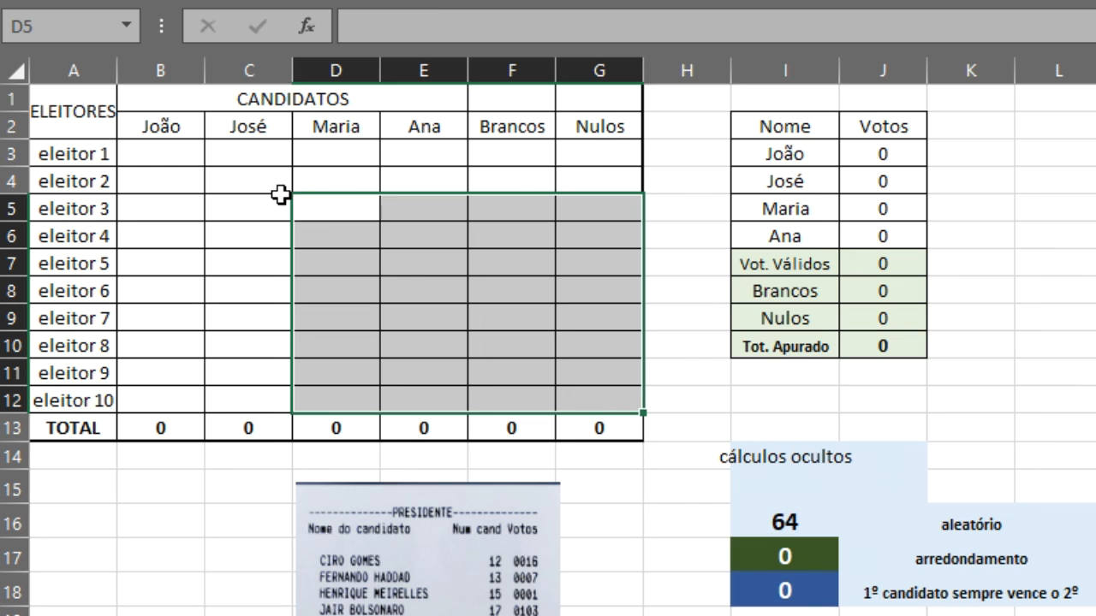
Enter 80 votes for the first candidate in B3 and move the ballot picture slightly right and up below the voter table.
left_click(180, 153)
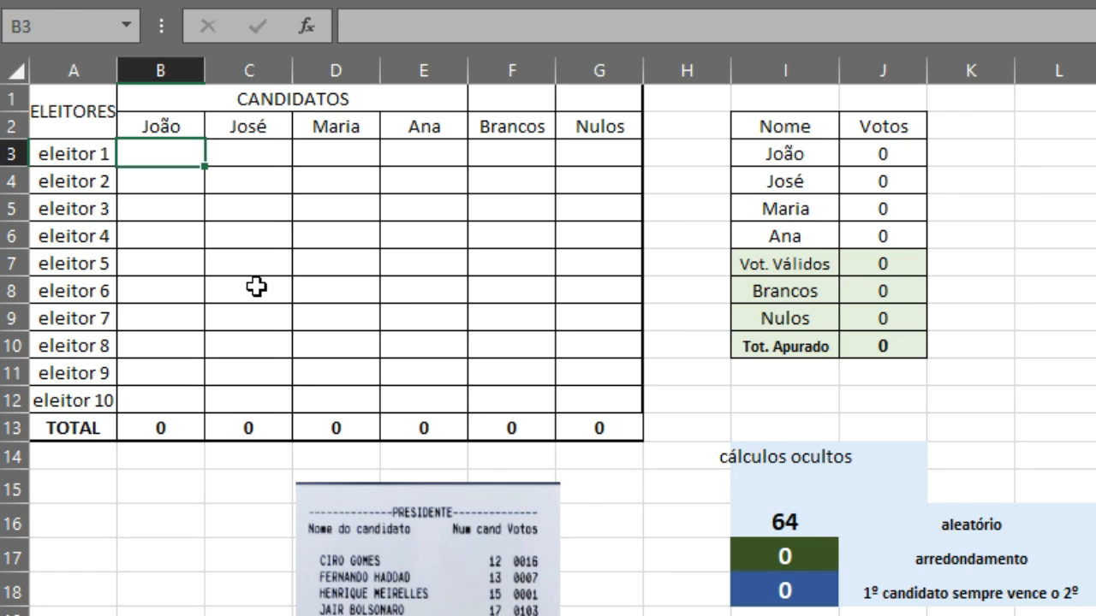
type("80")
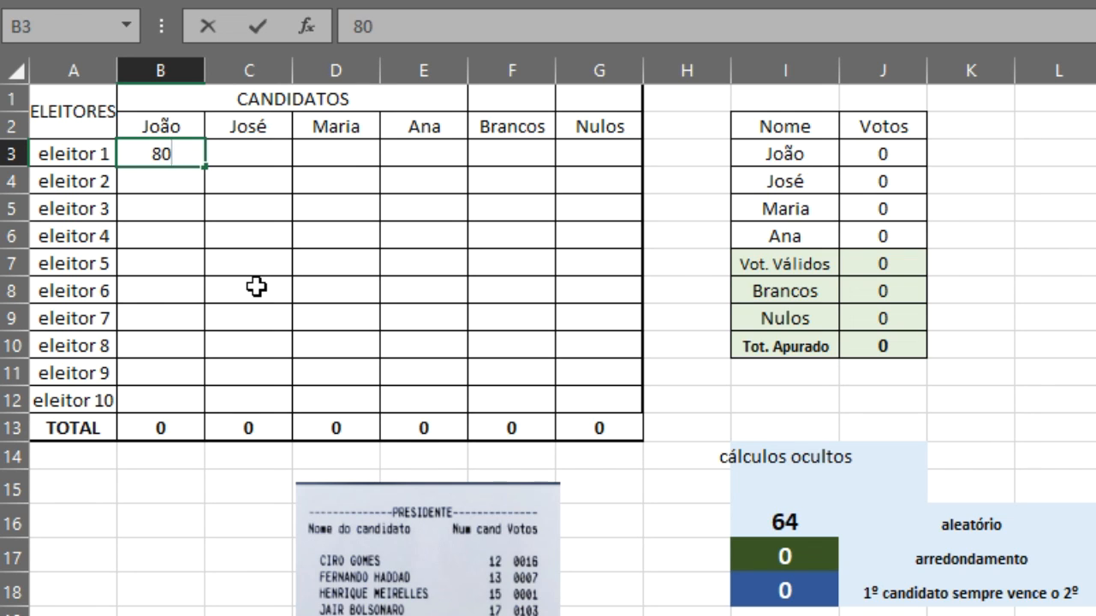
key("Tab")
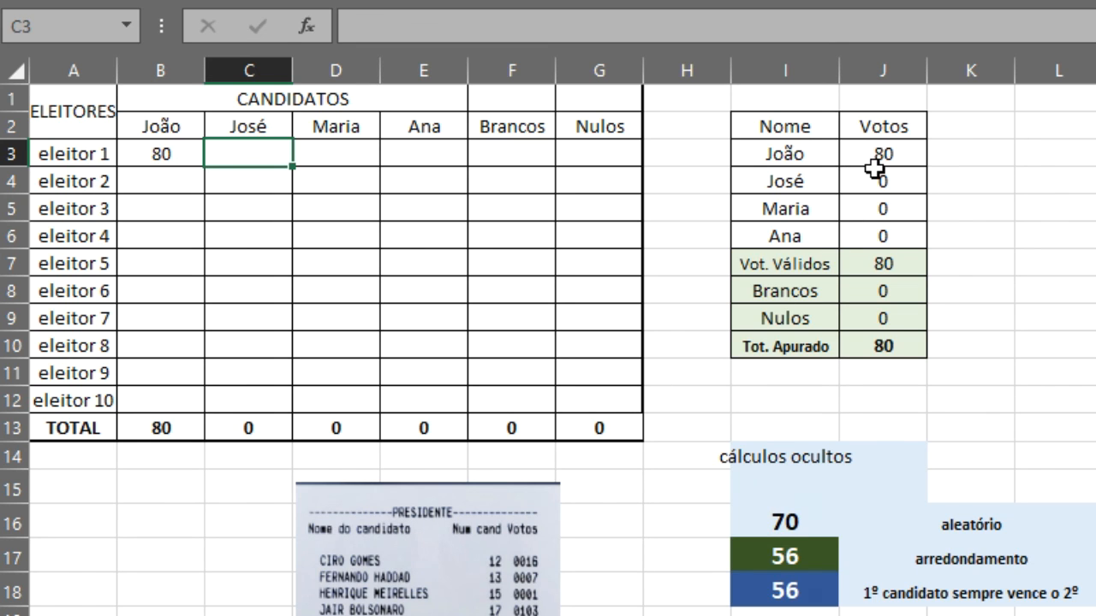
left_click(495, 517)
left_click_drag(495, 517, 560, 490)
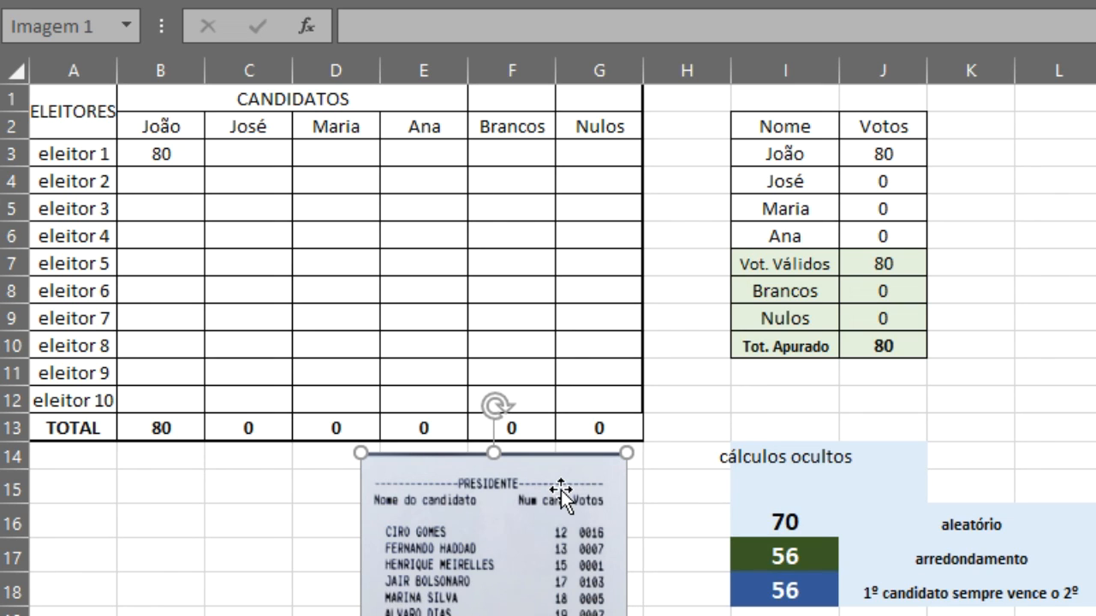
Enter 200 votes for the second candidate in C3 and 40 for the third candidate in D3.
left_click(243, 153)
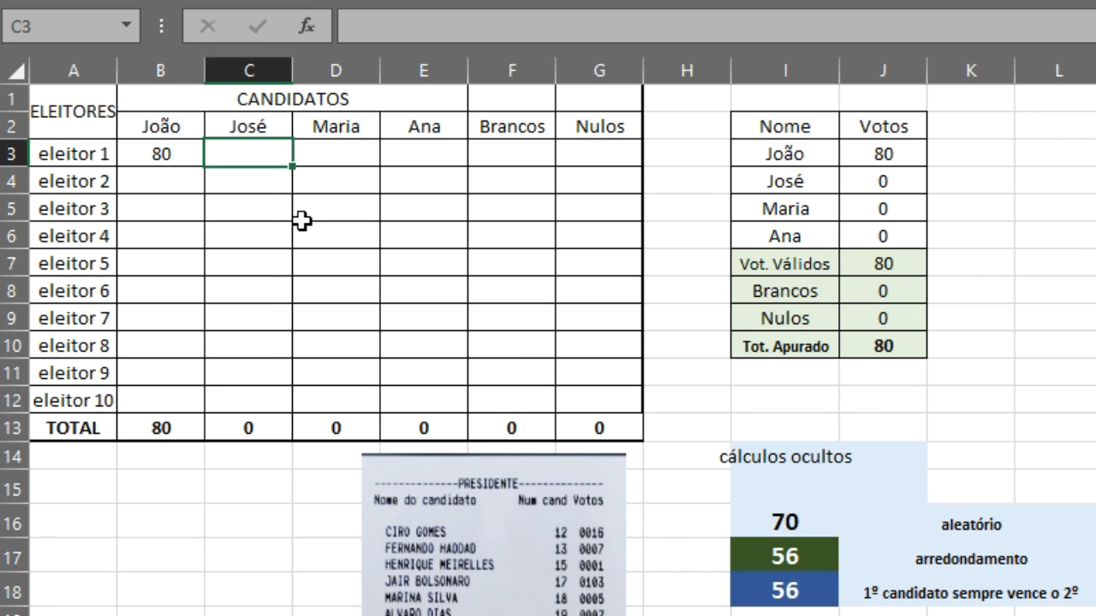
type("200")
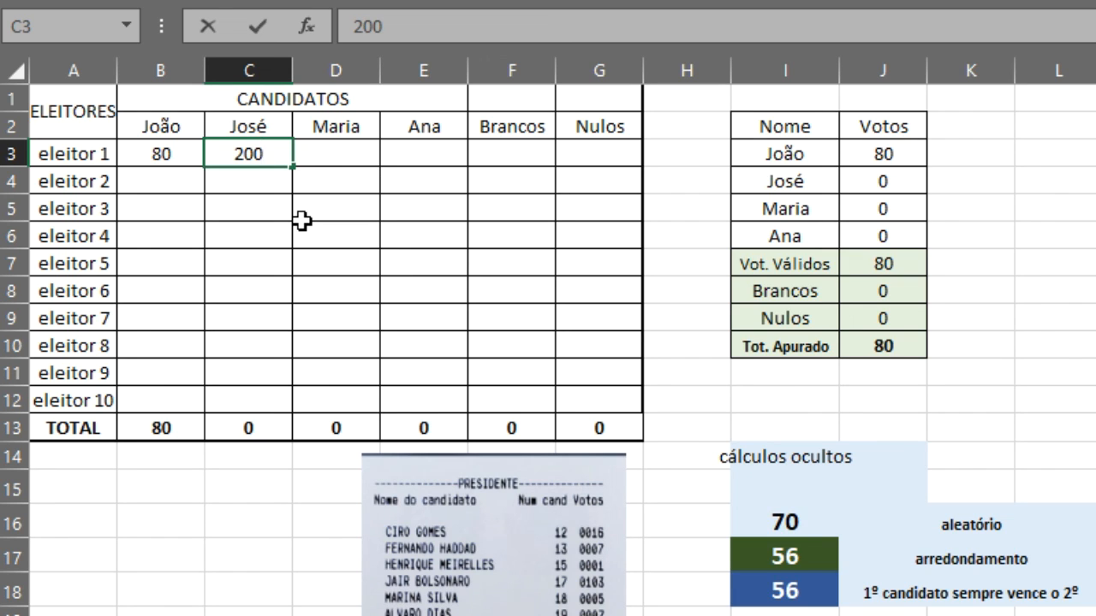
key("Tab")
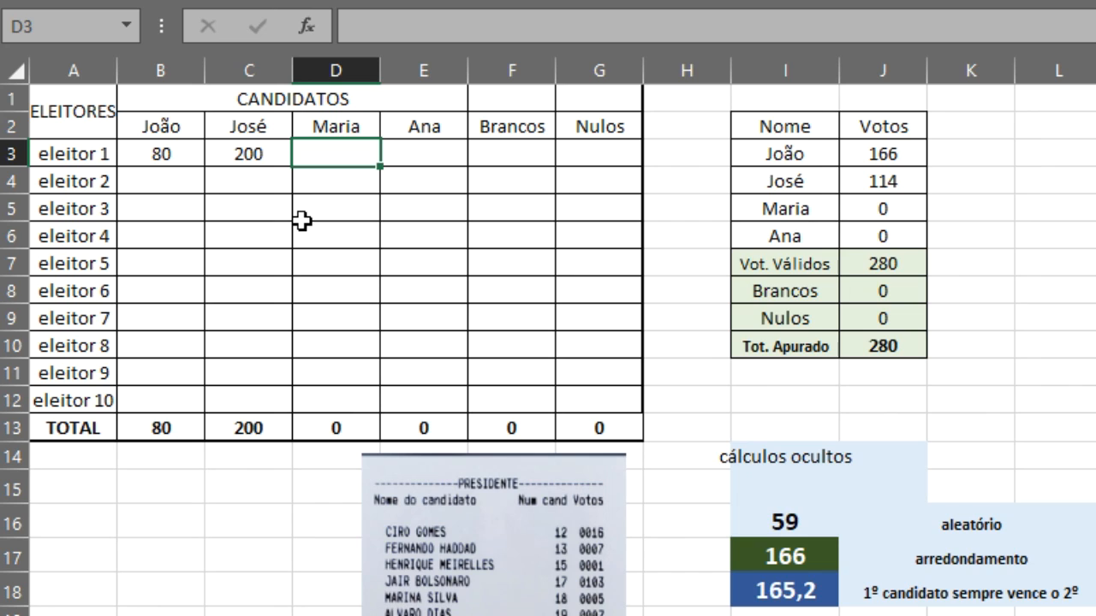
type("40")
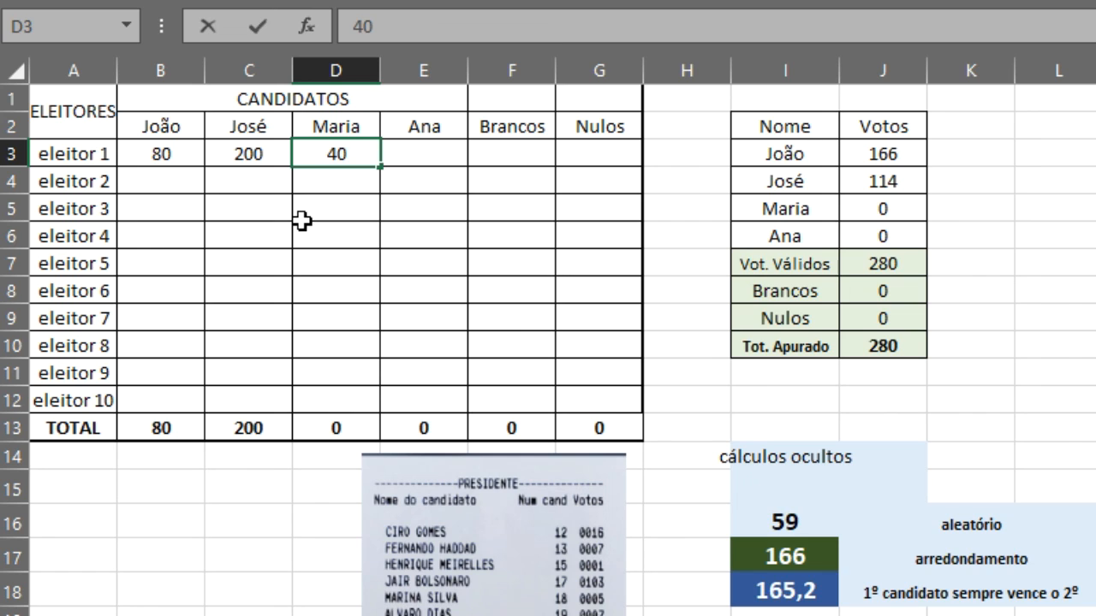
key("ctrl+Return")
key("Right")
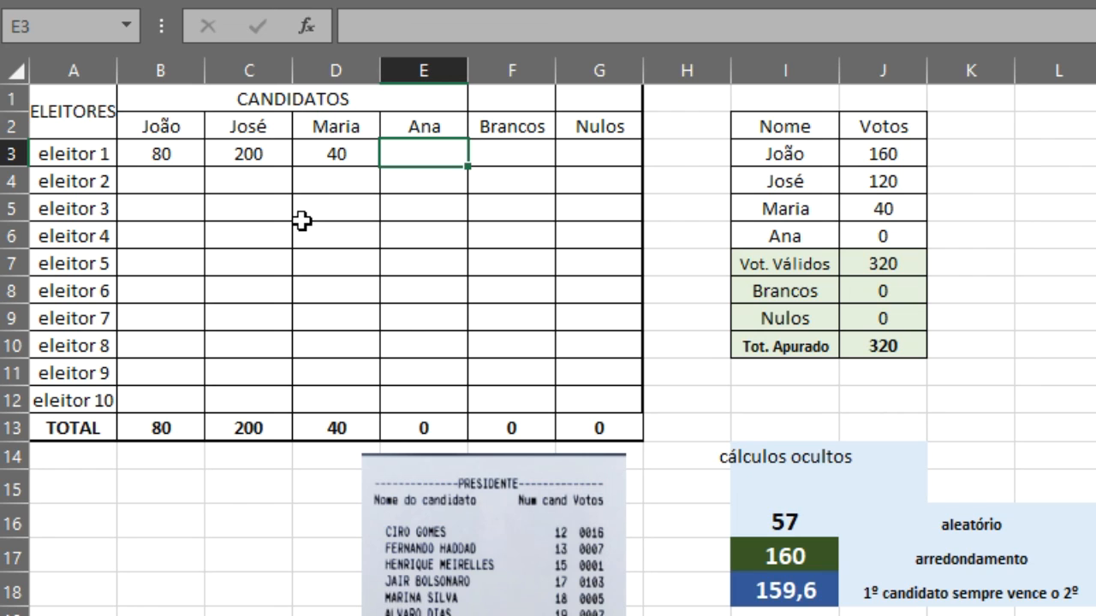
Complete eleitor 1's row with 60 votes in E3, 10 blank votes in F3 and 8 null votes in G3.
type("60")
key("Tab")
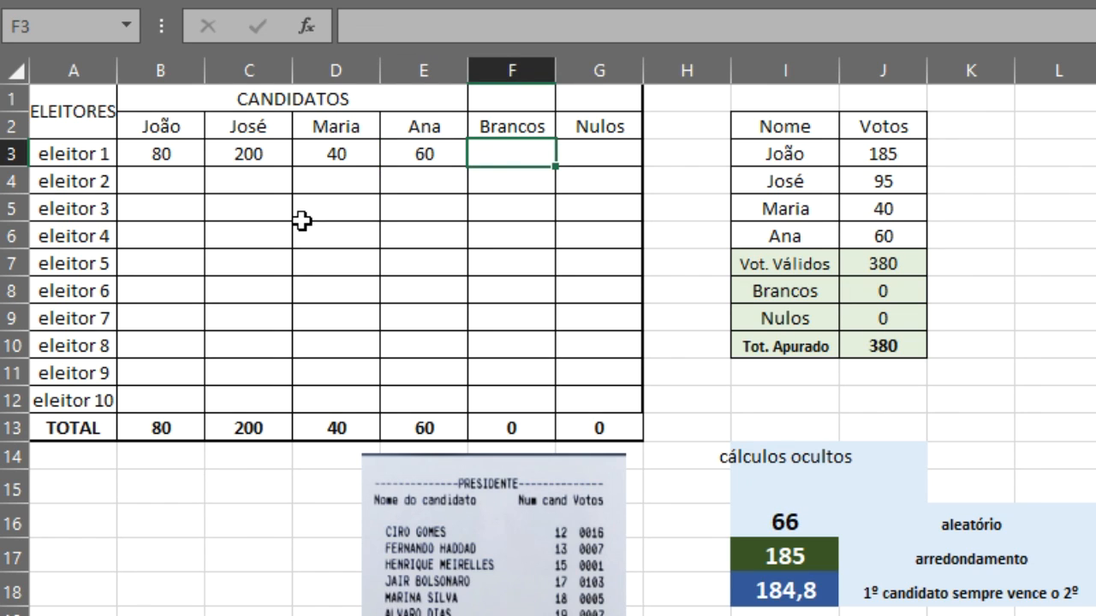
type("10")
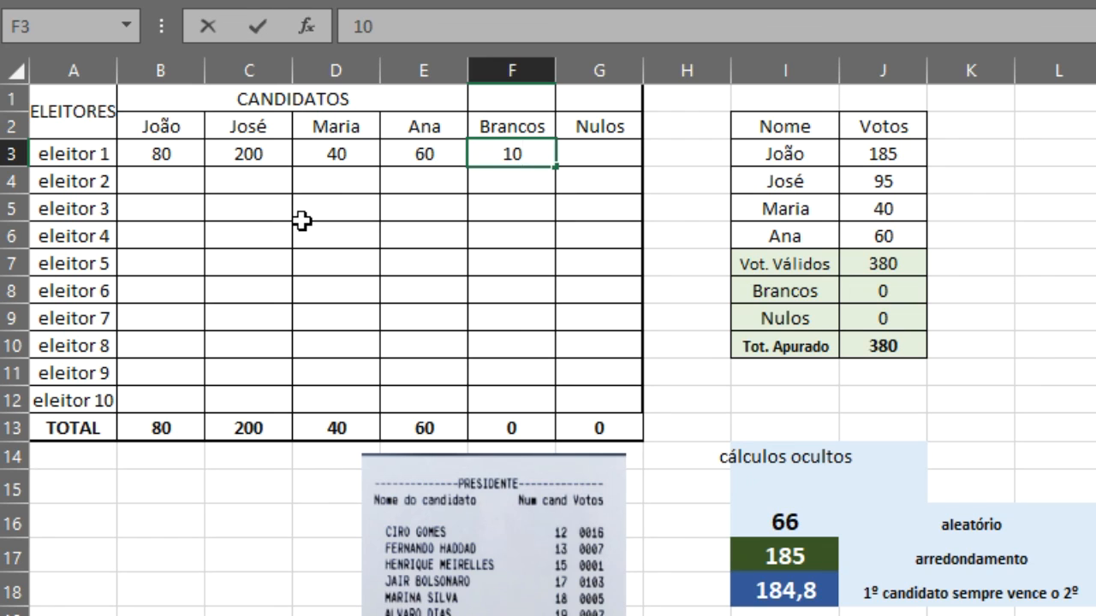
key("Tab")
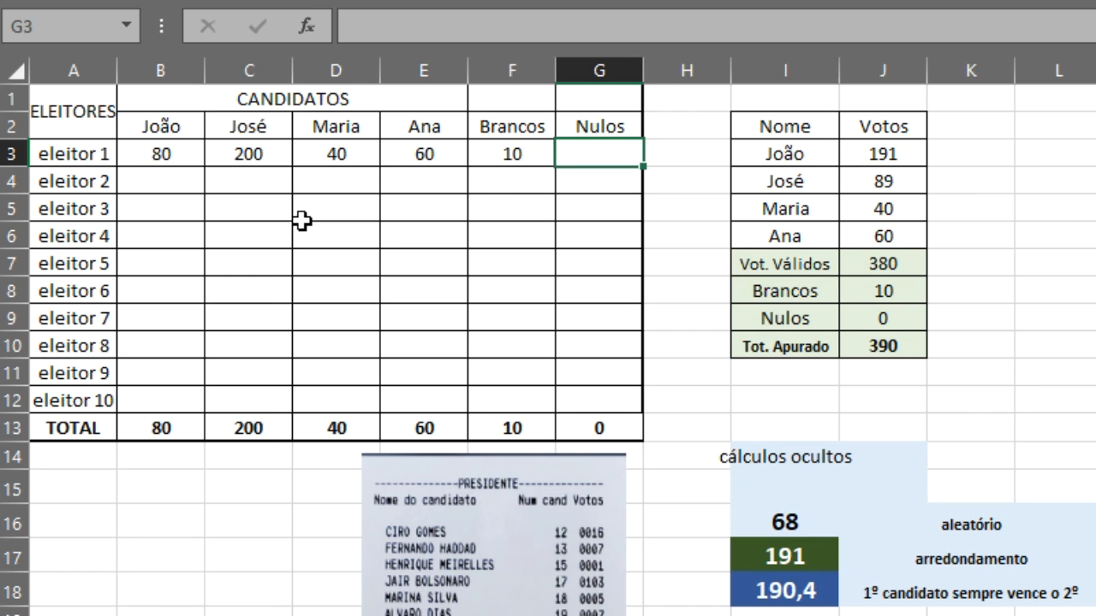
type("8")
key("Return")
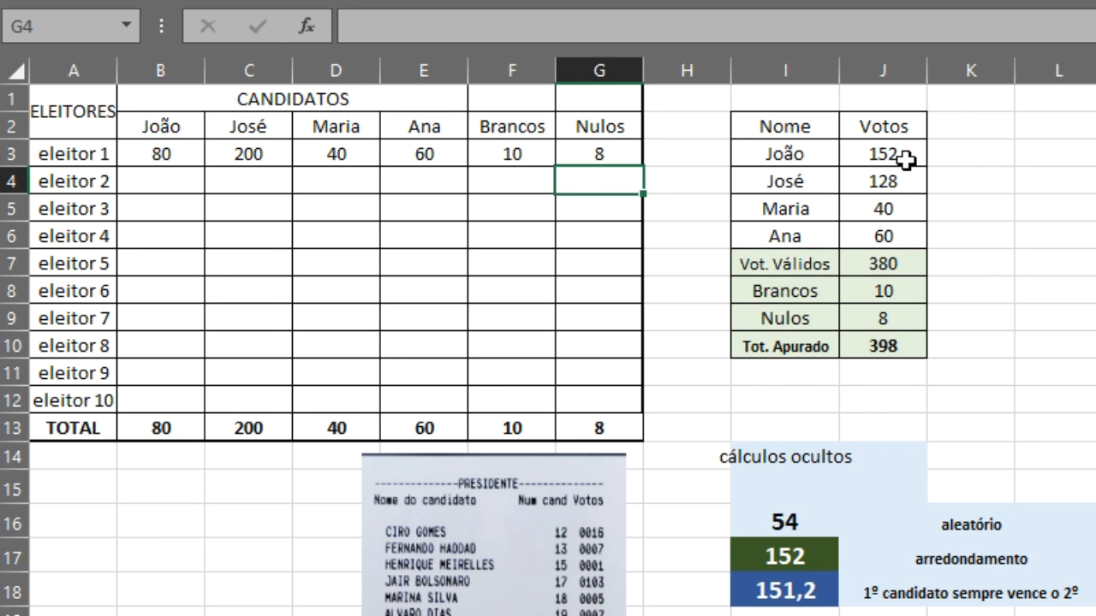
Check the formula in J3 and compare the top two candidates' counts in J3:J4.
left_click(904, 160)
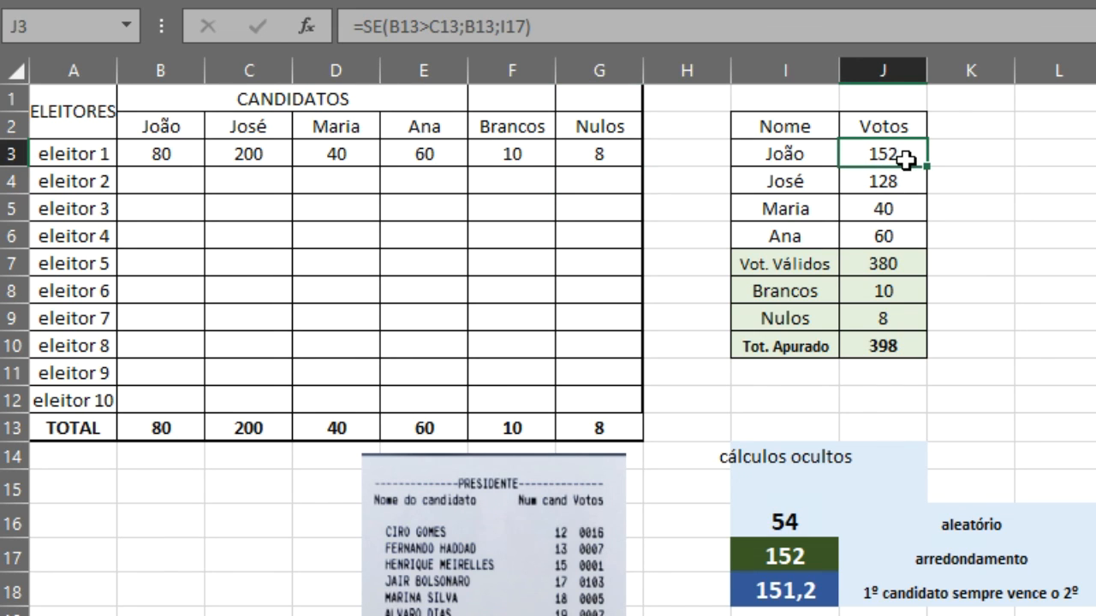
key("shift+Down")
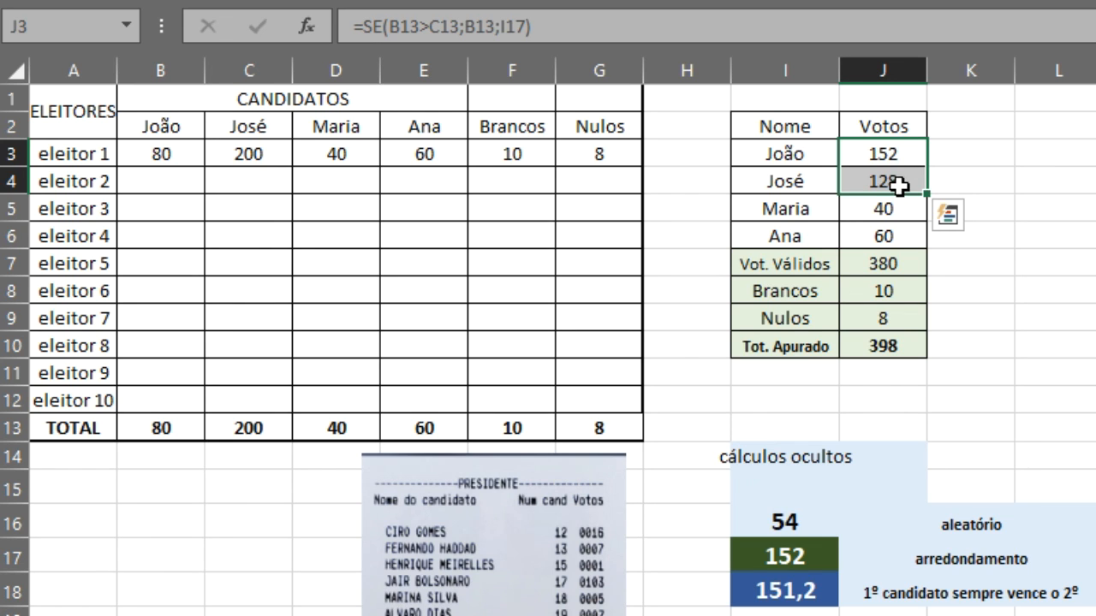
left_click(957, 179)
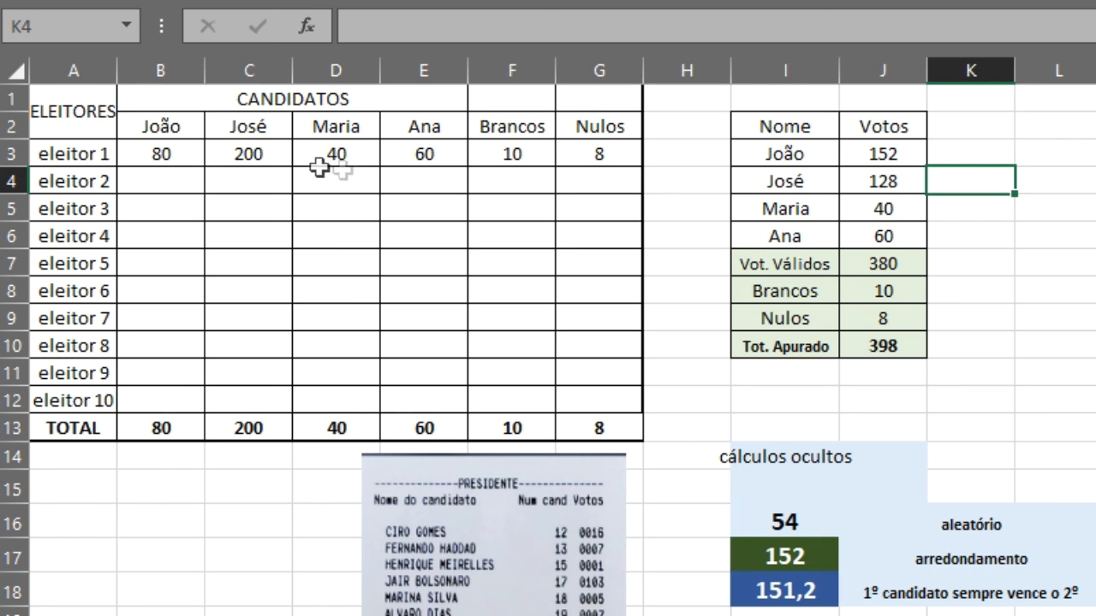
Set the first candidate's votes in B3 to 201 and check the valid-votes sum in J7.
left_click(178, 153)
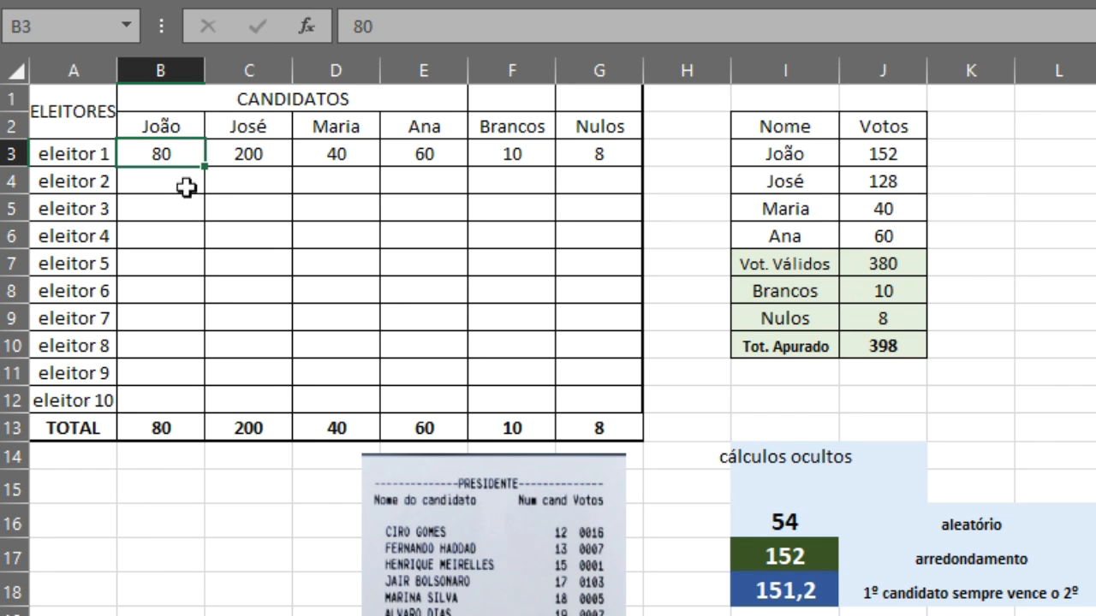
type("2")
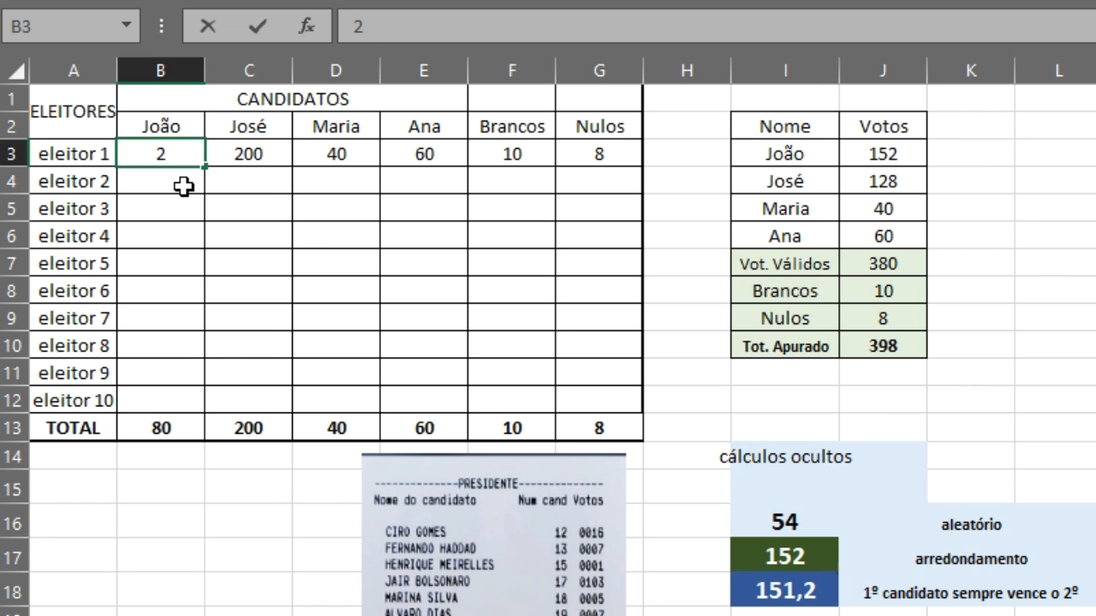
type("01")
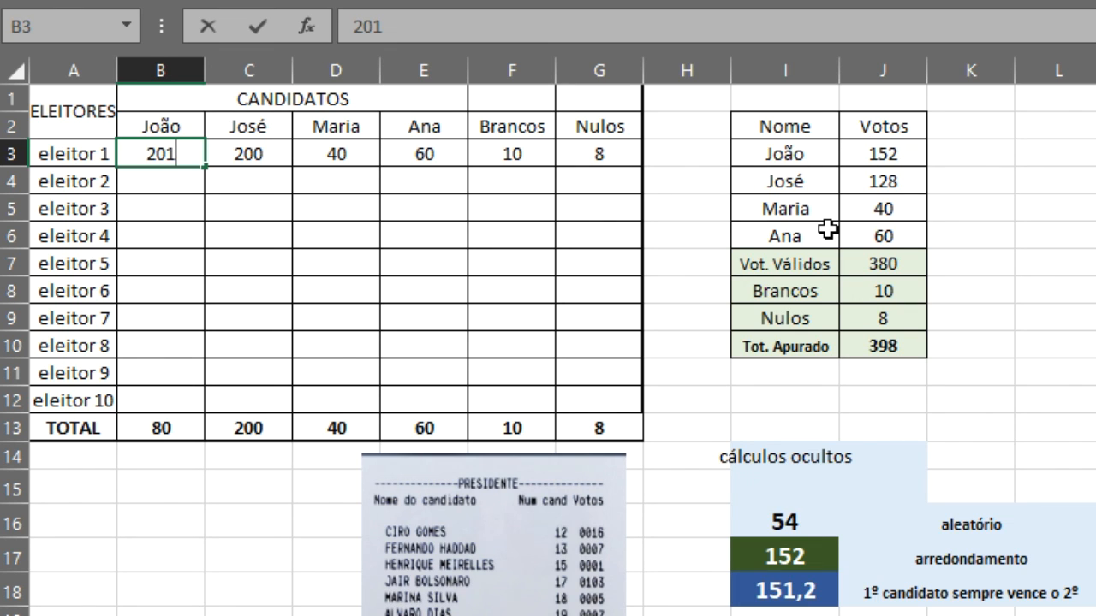
key("Return")
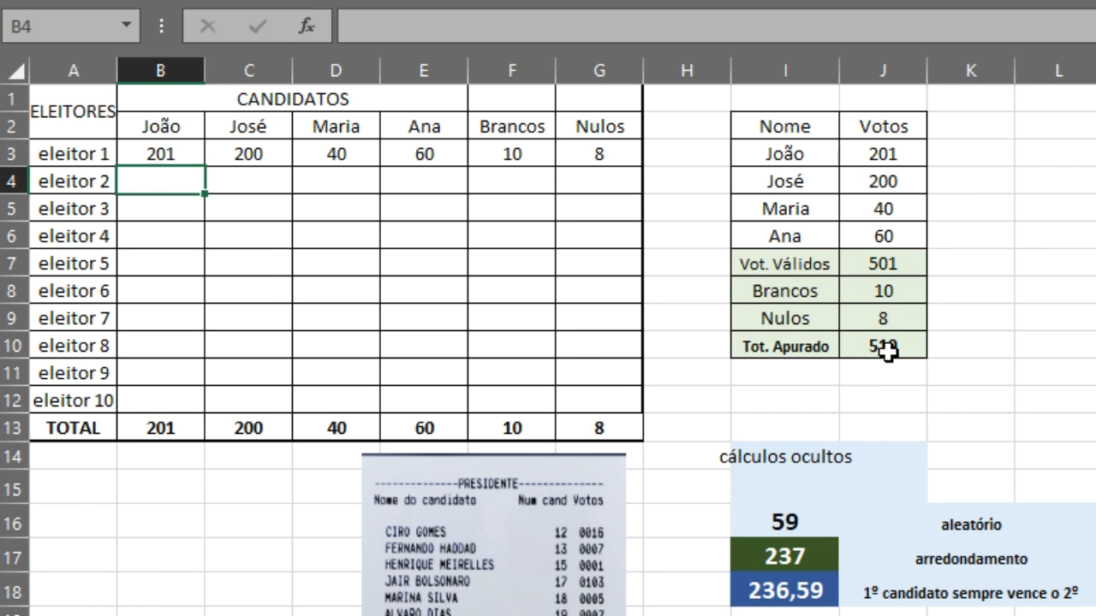
left_click(882, 266)
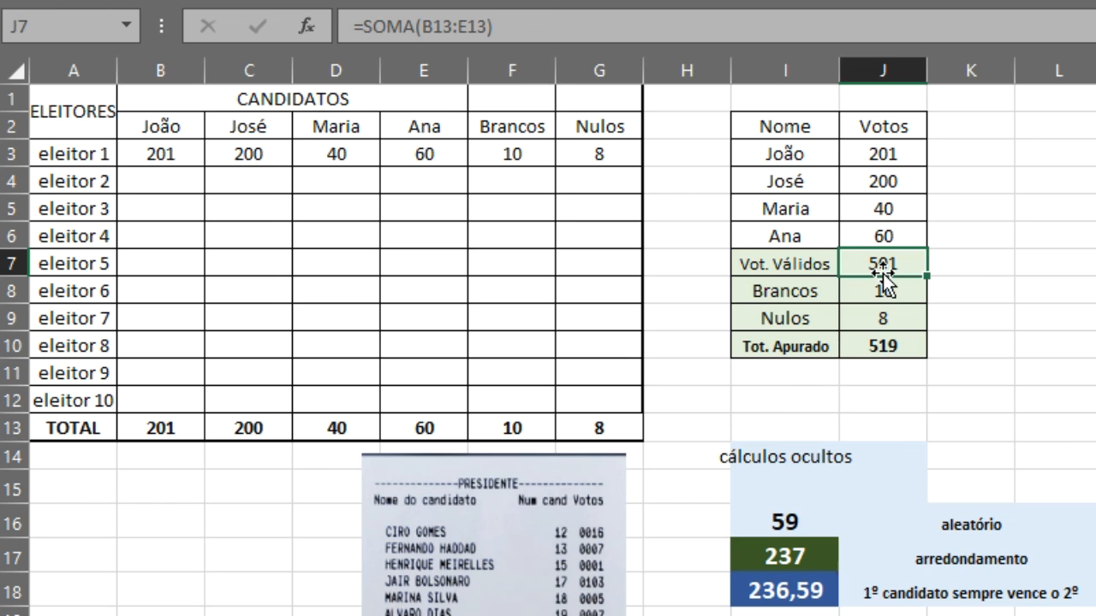
Enter one vote each from eleitor 2 to eleitor 5 for the first candidate in B4:B7.
left_click(195, 182)
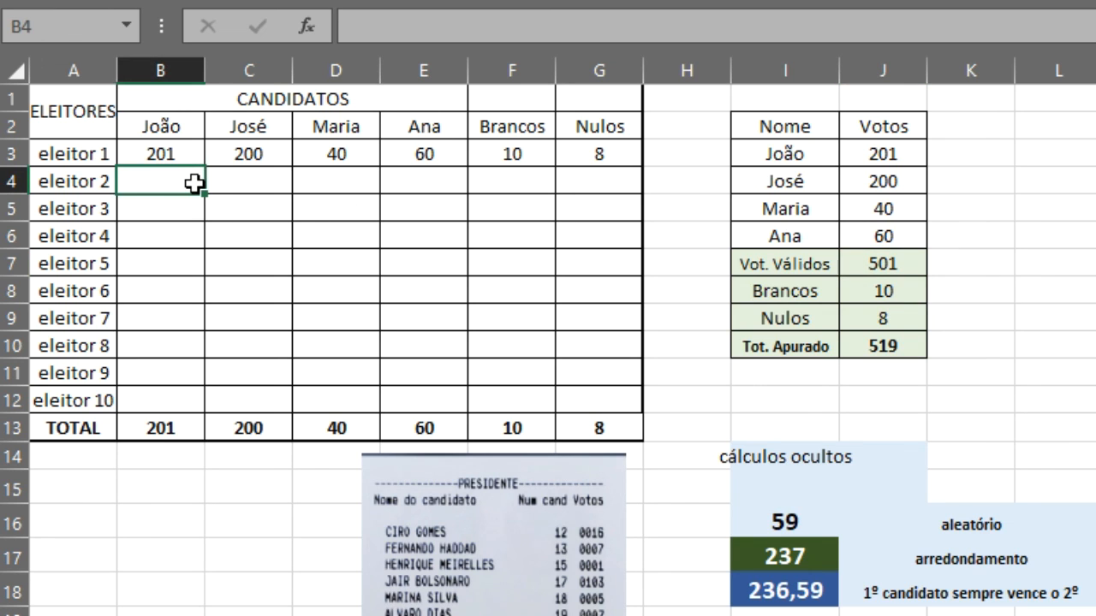
type("1")
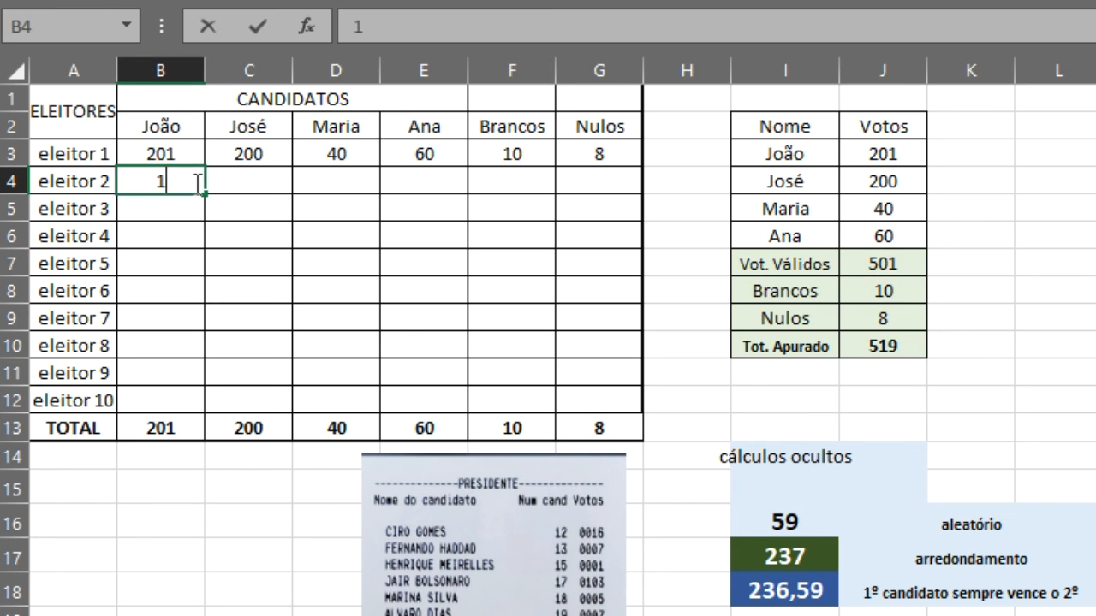
key("Return")
type("1")
key("Return")
type("1")
key("Return")
type("1")
key("Right")
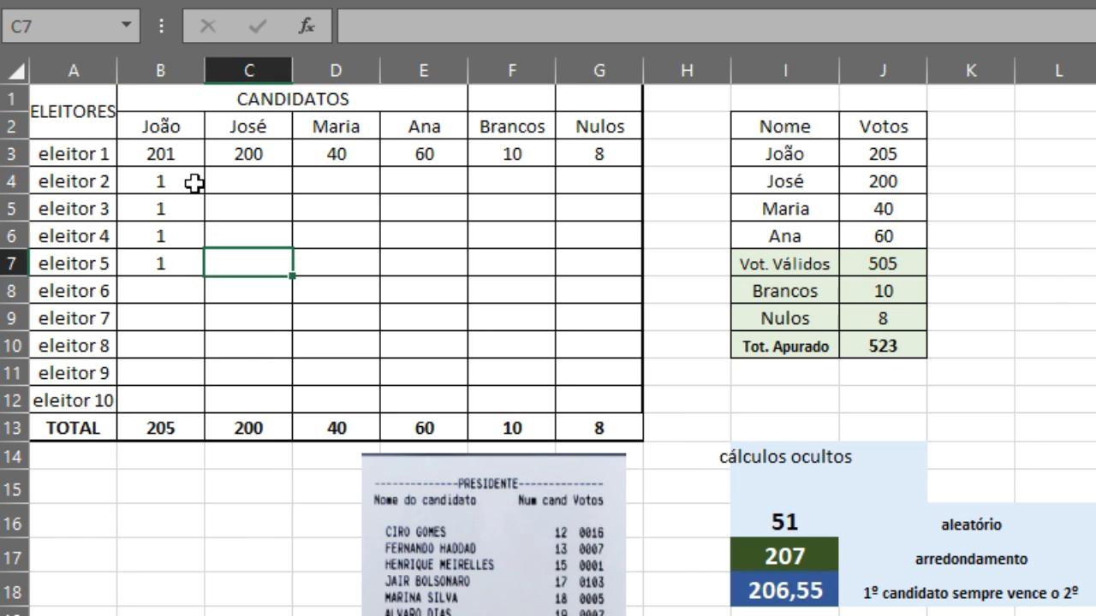
Enter 1 in C8 for eleitor 6 and 1 in D9 for eleitor 7.
key("Down")
type("1")
key("Right")
key("Down")
type("1")
key("Left")
key("Down")
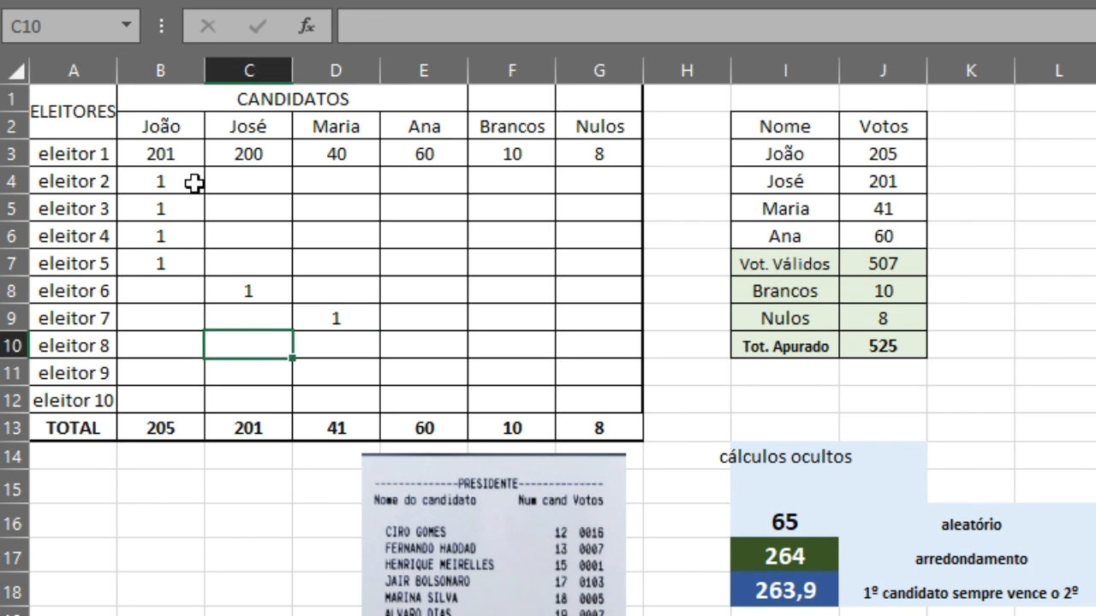
Enter 1 in C10, E11 and F12 as the votes of eleitor 8, eleitor 9 and eleitor 10.
type("1")
key("Right")
key("Right")
key("Down")
type("1")
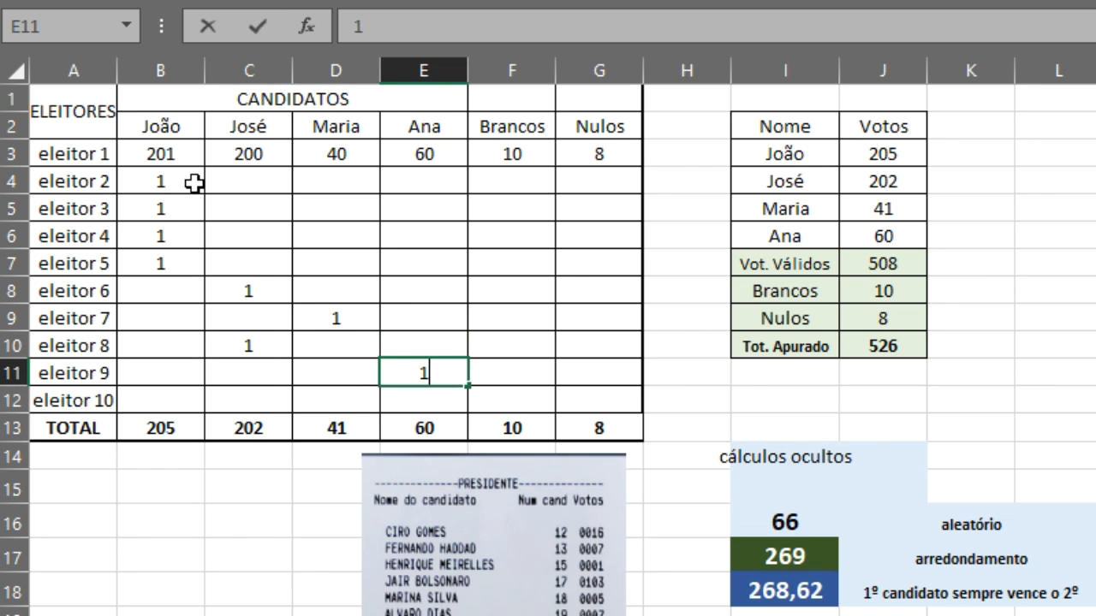
key("Right")
key("Down")
type("1")
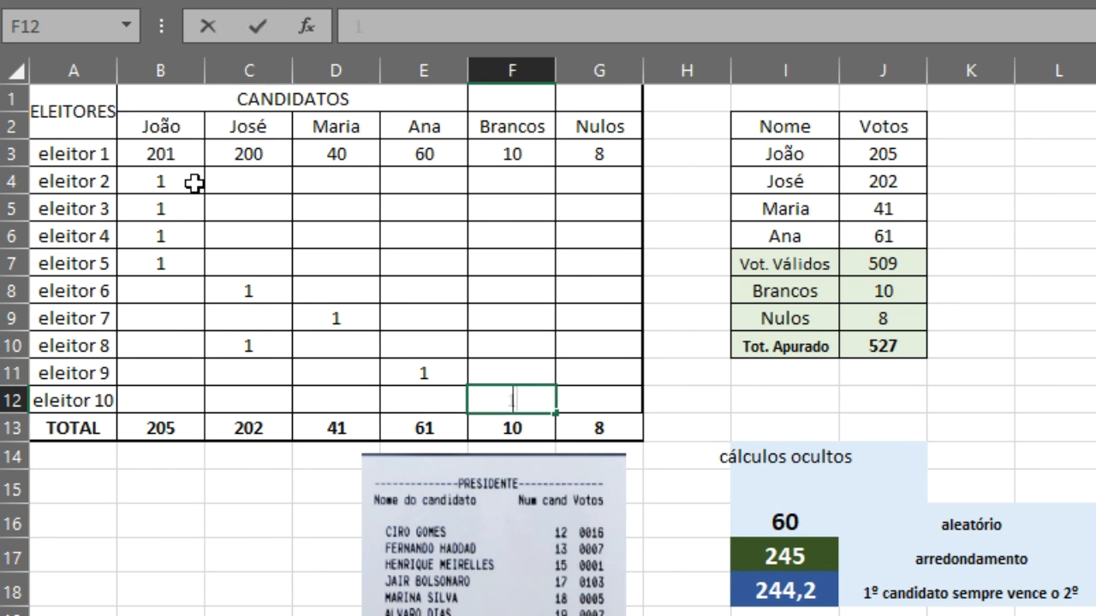
key("Up")
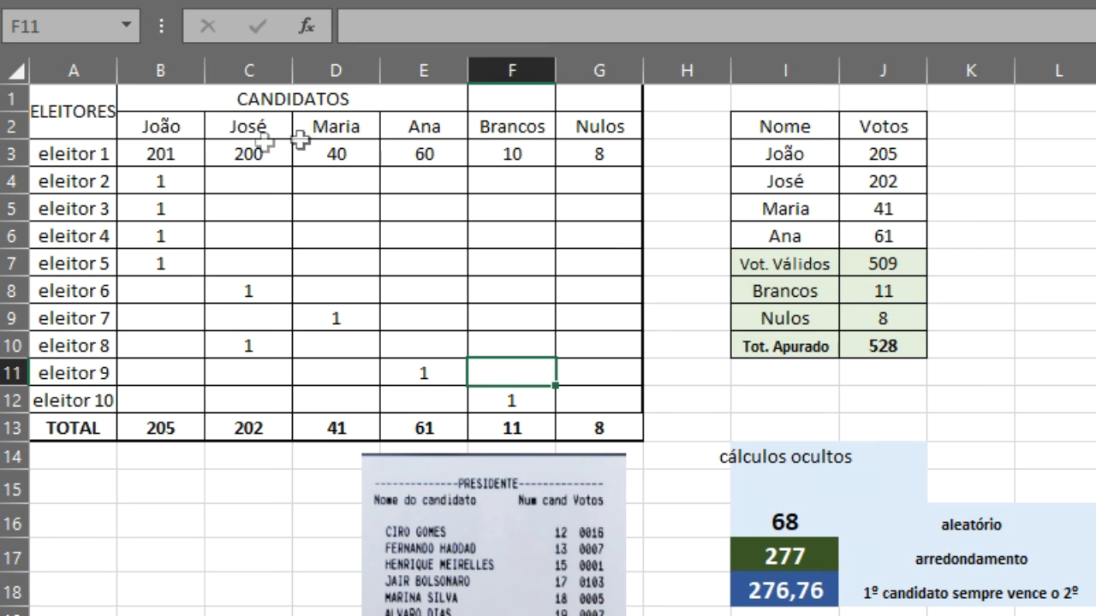
Review eleitor 2's vote in row 4 and the first candidate's vote formula in J3.
left_click(147, 176)
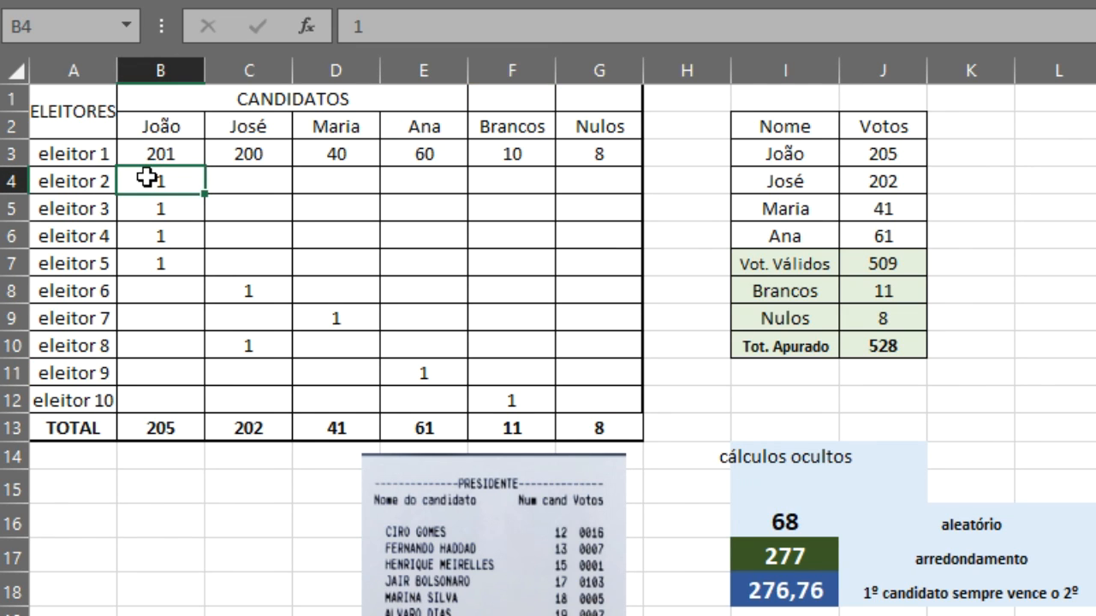
left_click(17, 180)
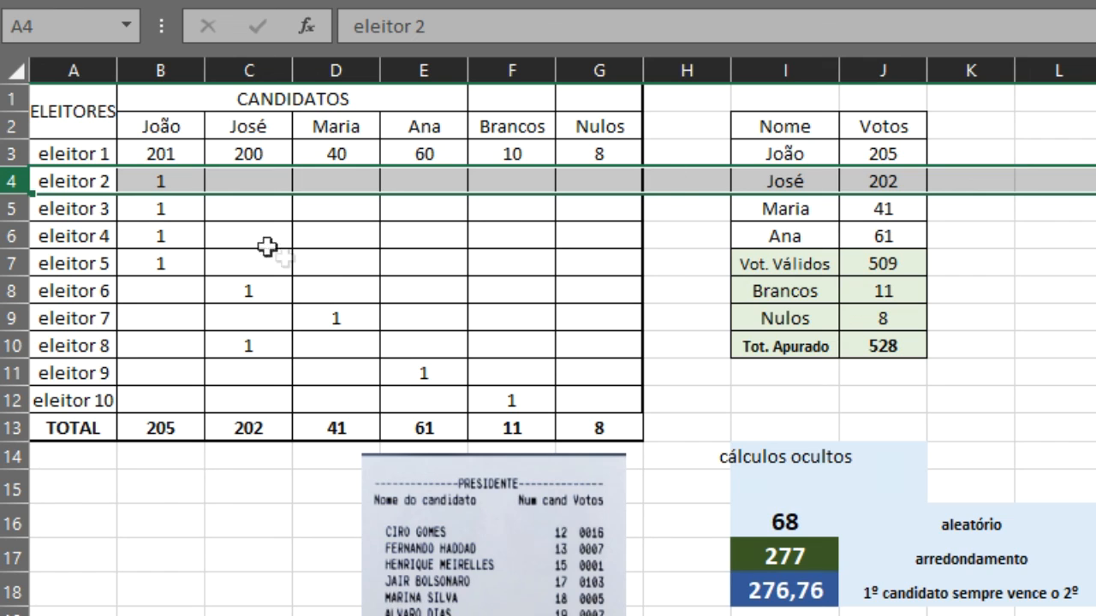
left_click(184, 186)
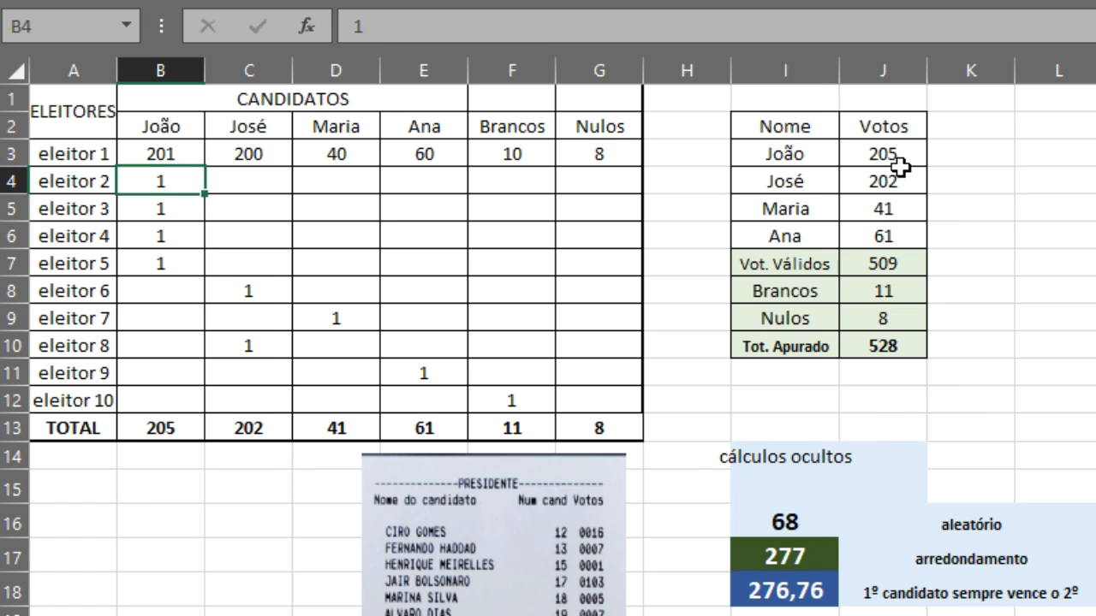
left_click(868, 153)
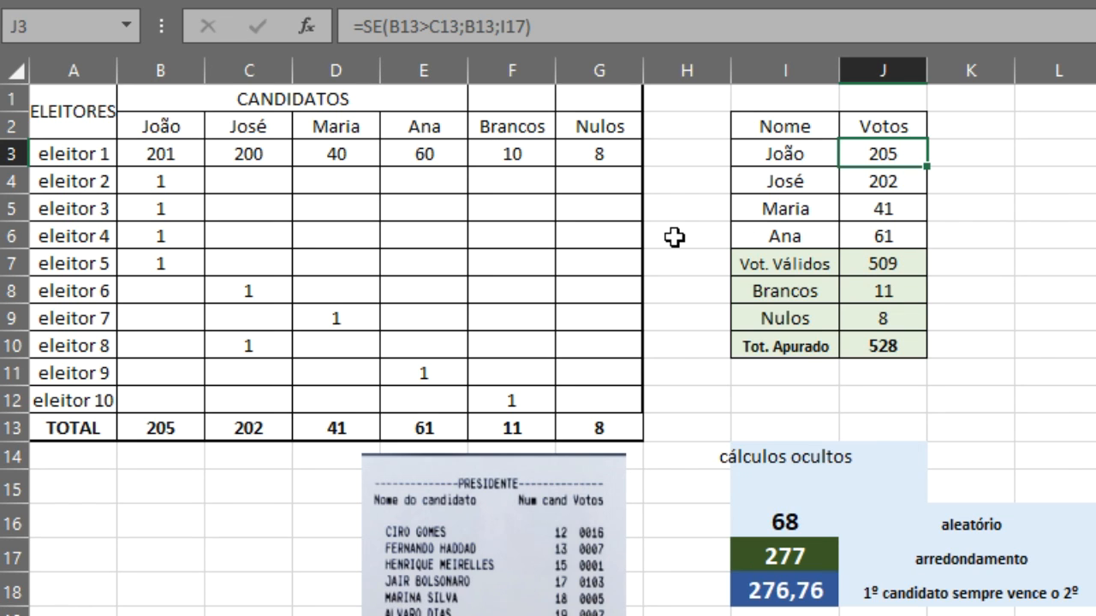
left_click(385, 1)
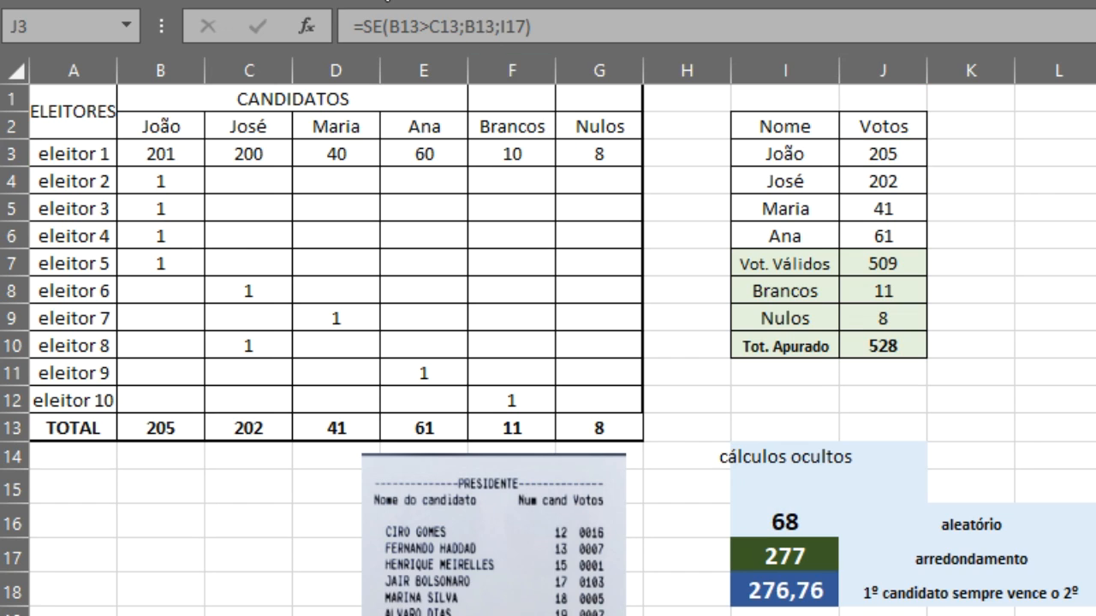